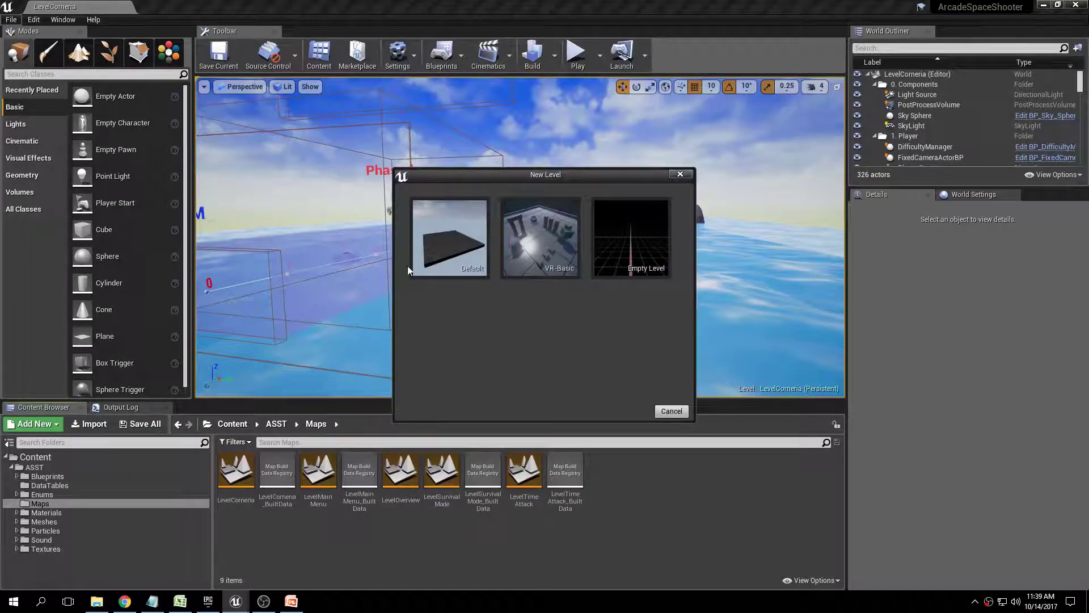
Create a new level from the Default template and save it as LevelTutorial in the ASST/Maps folder.
click(470, 231)
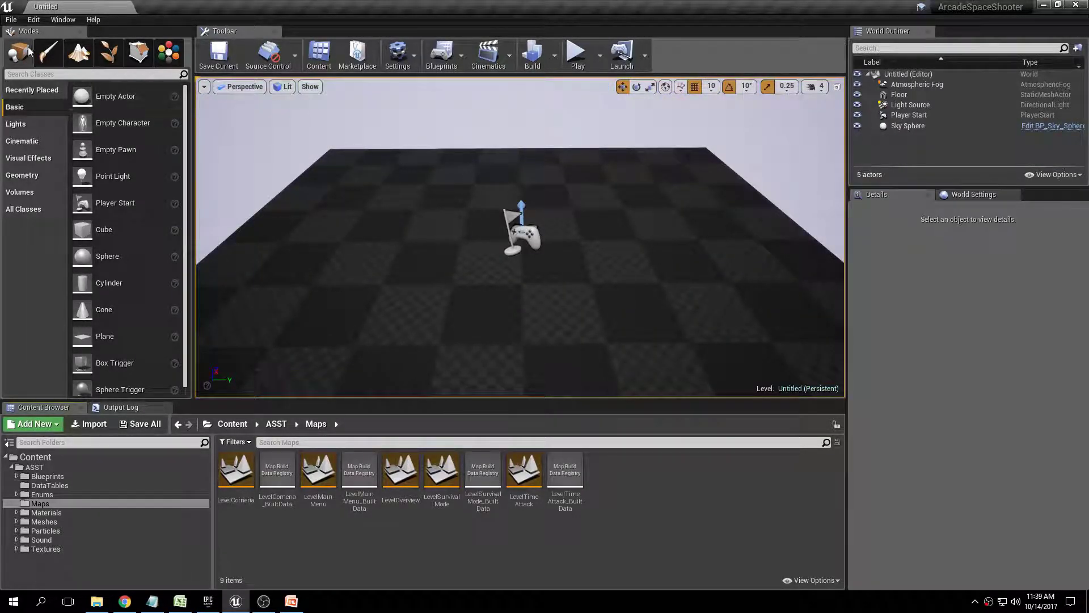
click(11, 19)
click(26, 57)
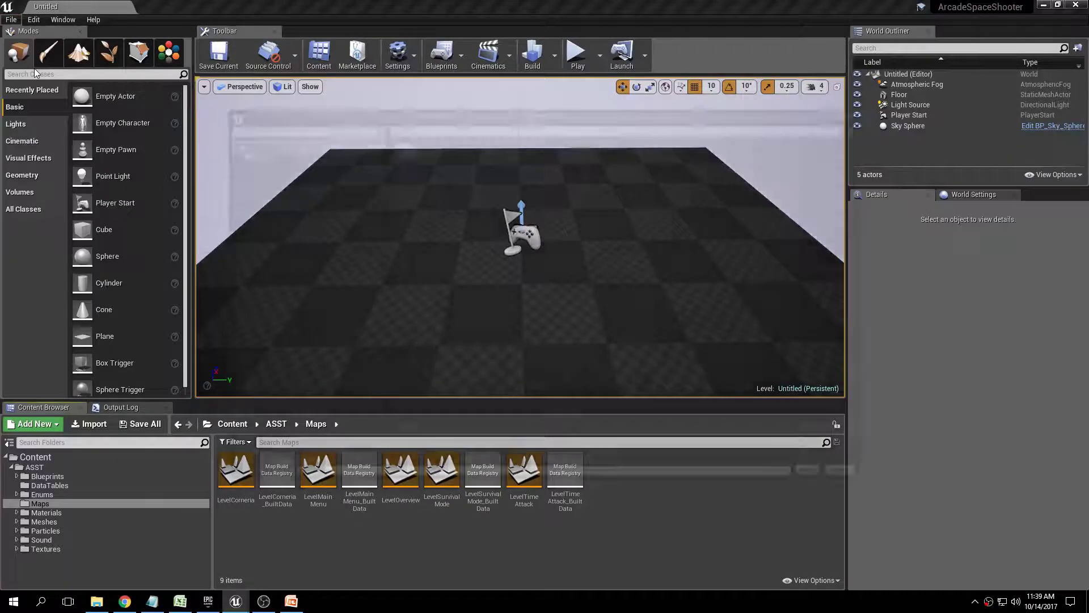
double_click(408, 149)
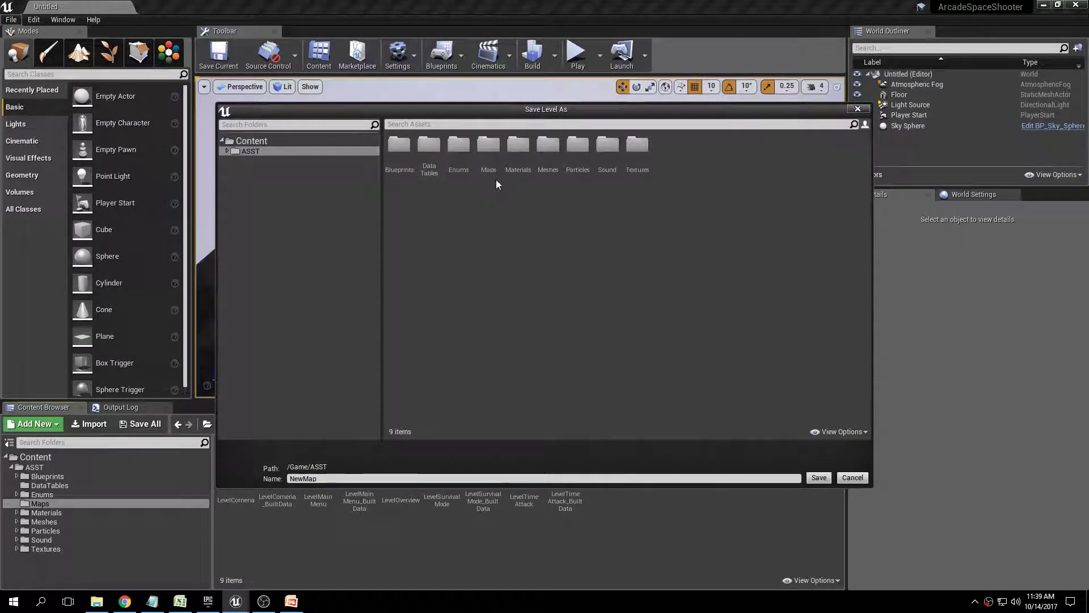
double_click(494, 161)
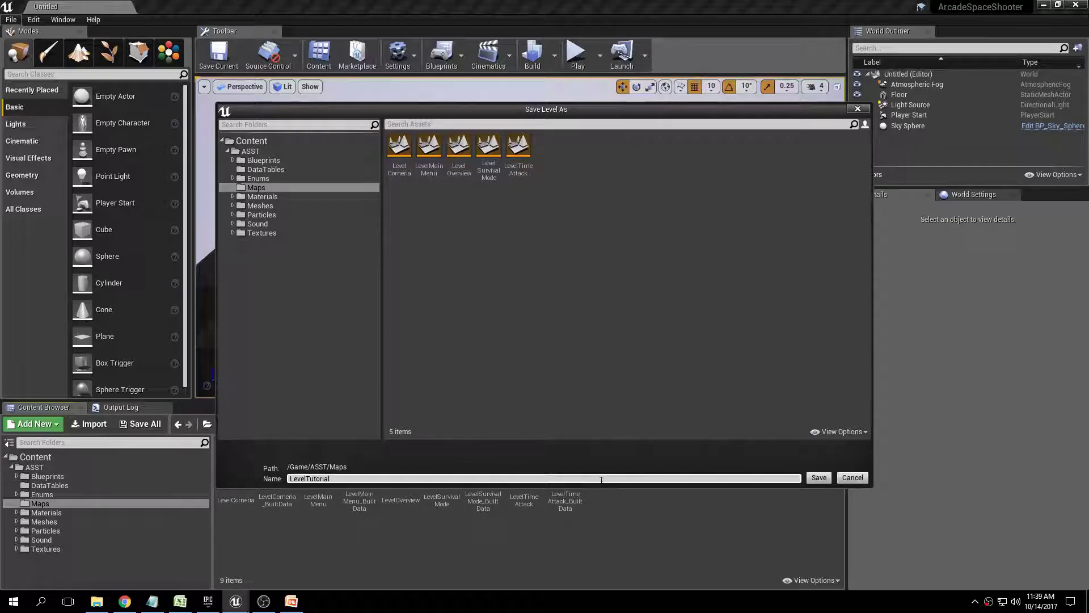
click(818, 477)
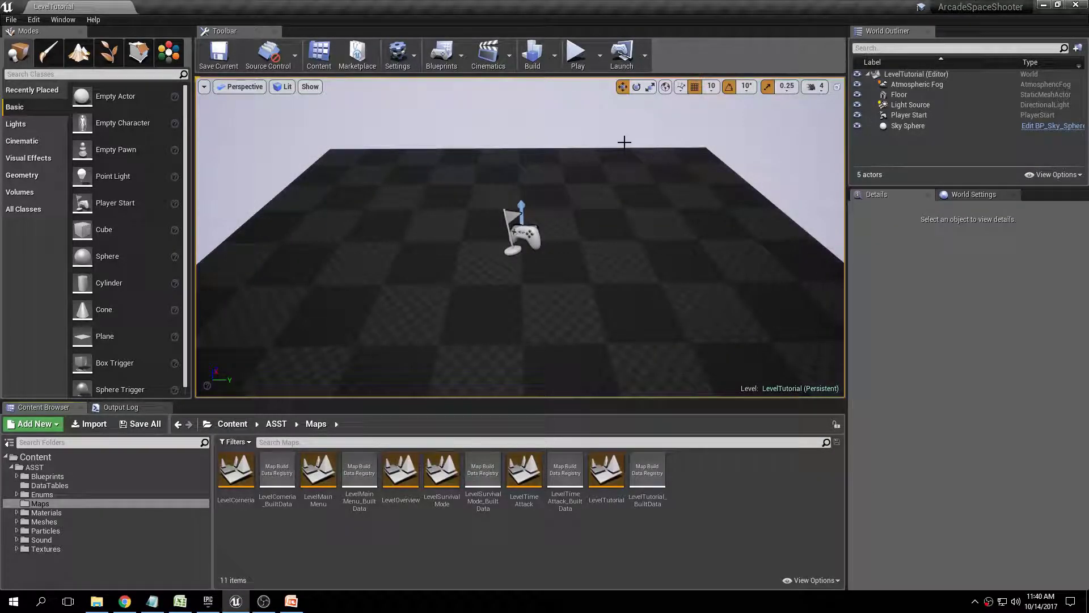
Group Light Source, Sky Sphere and Atmospheric Fog in a new outliner folder named "0. Components" and collapse the folder.
scroll(621, 212, down, 5)
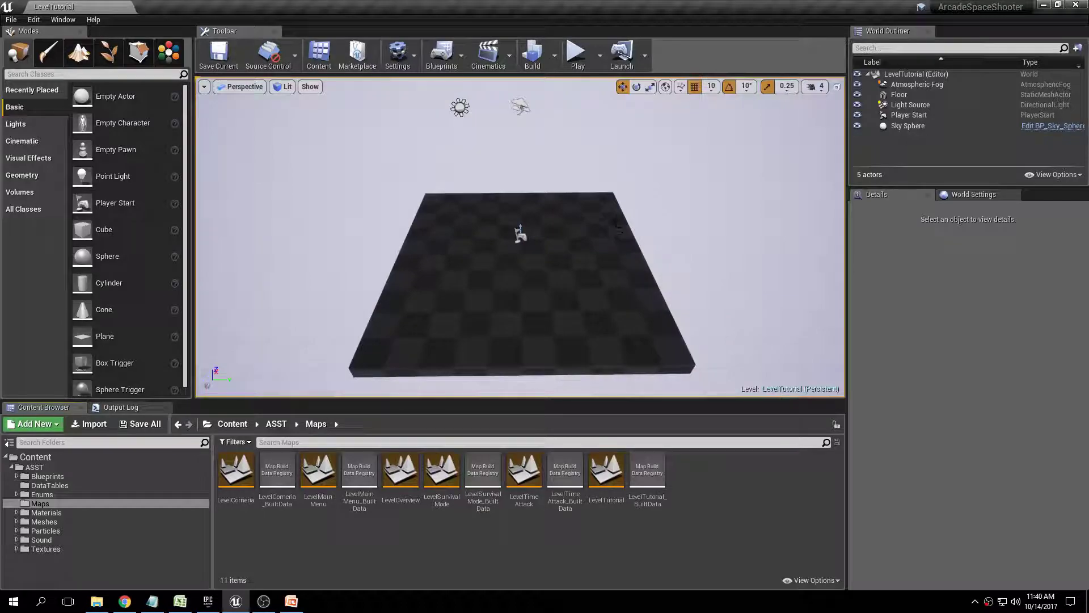
click(901, 106)
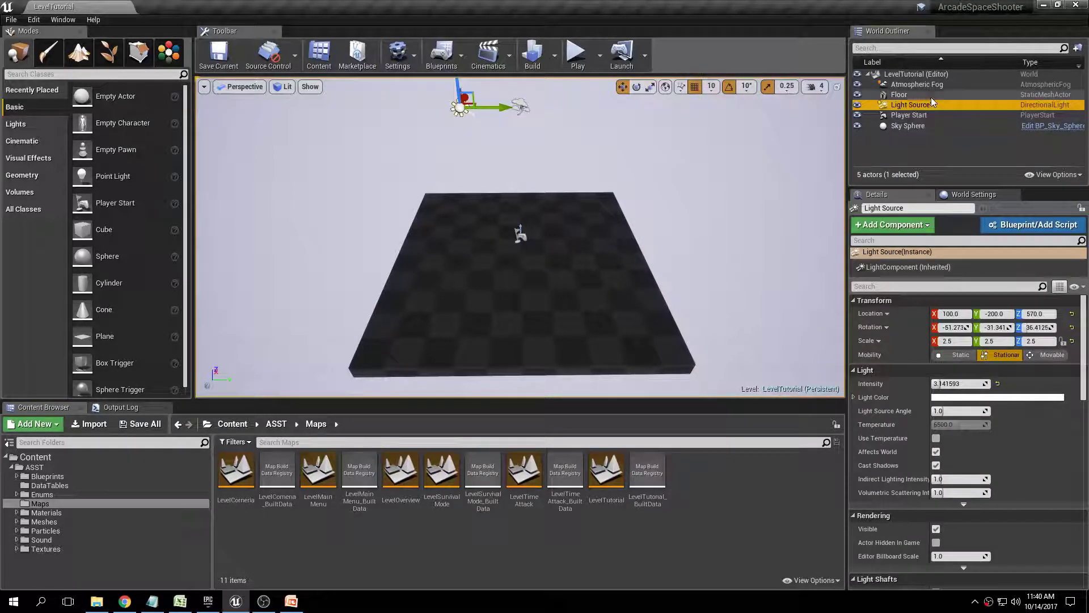
ctrl+click(917, 126)
ctrl+click(921, 86)
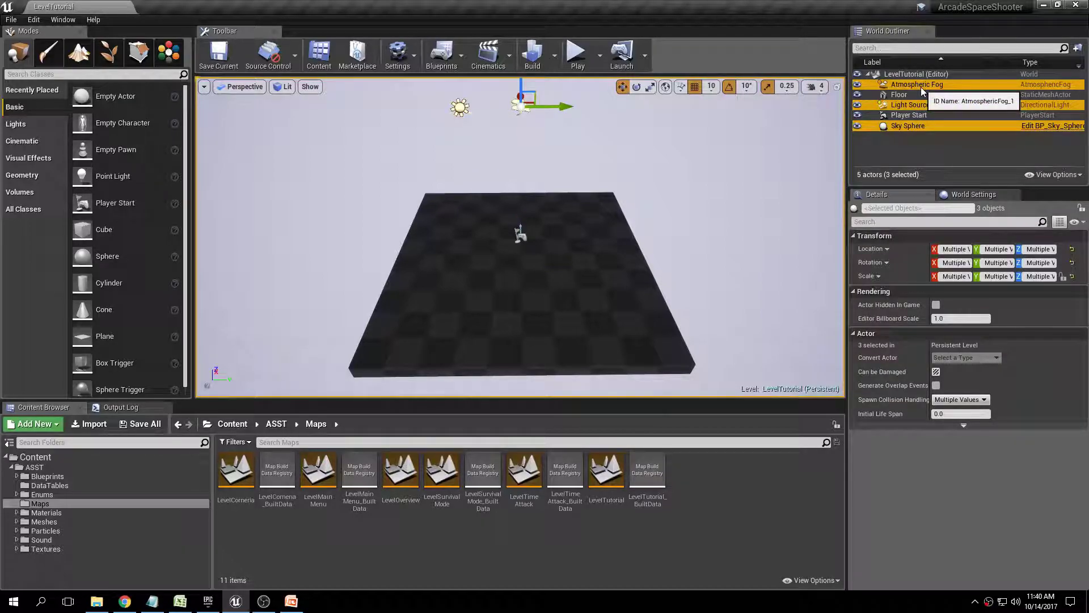
right_click(921, 90)
mouse_move(940, 340)
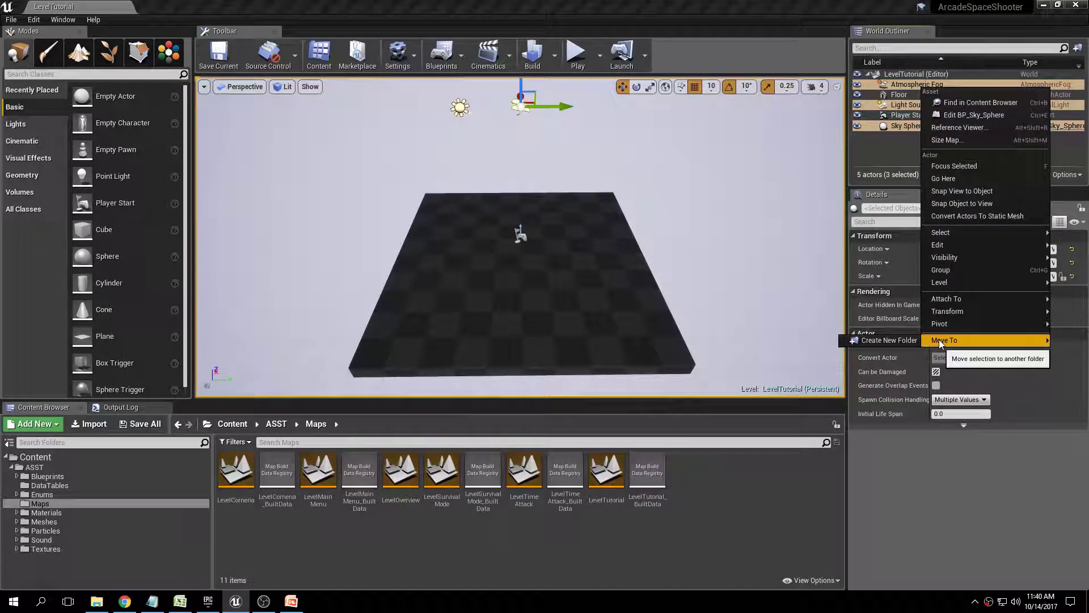
click(905, 340)
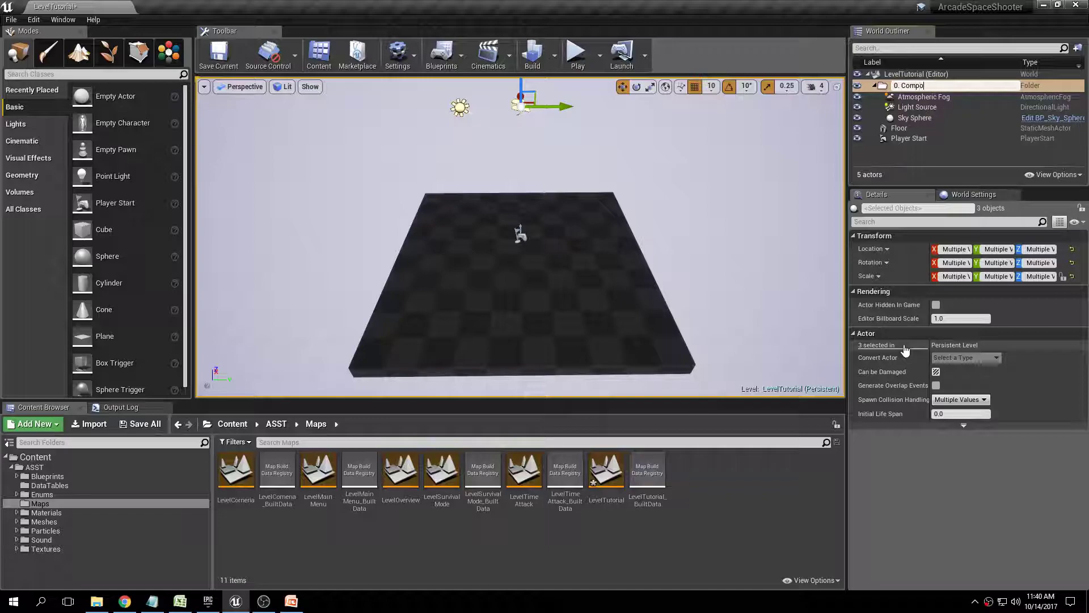
key(Return)
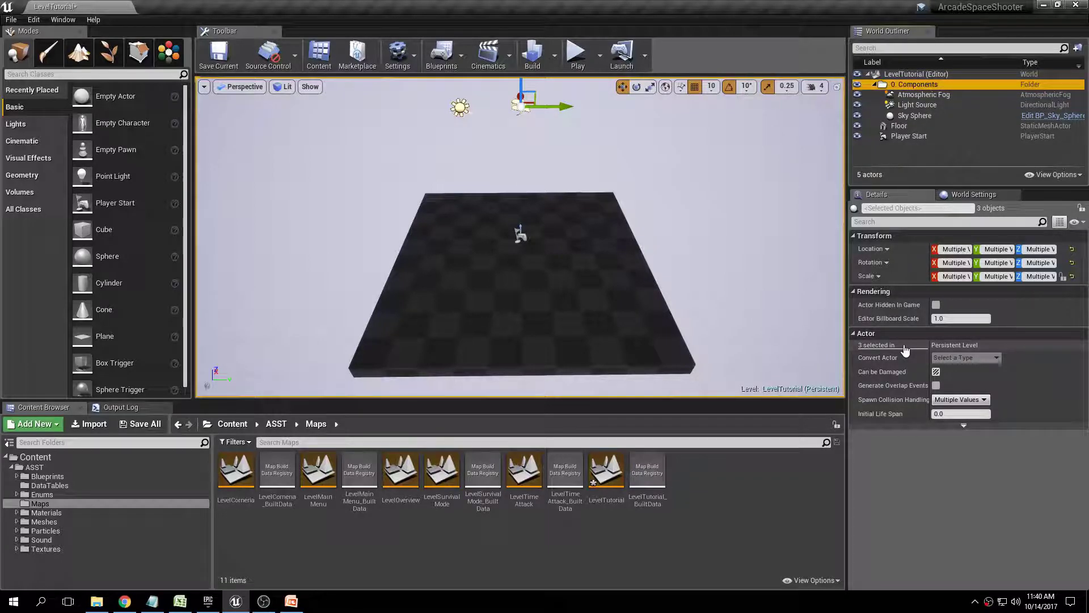
click(873, 85)
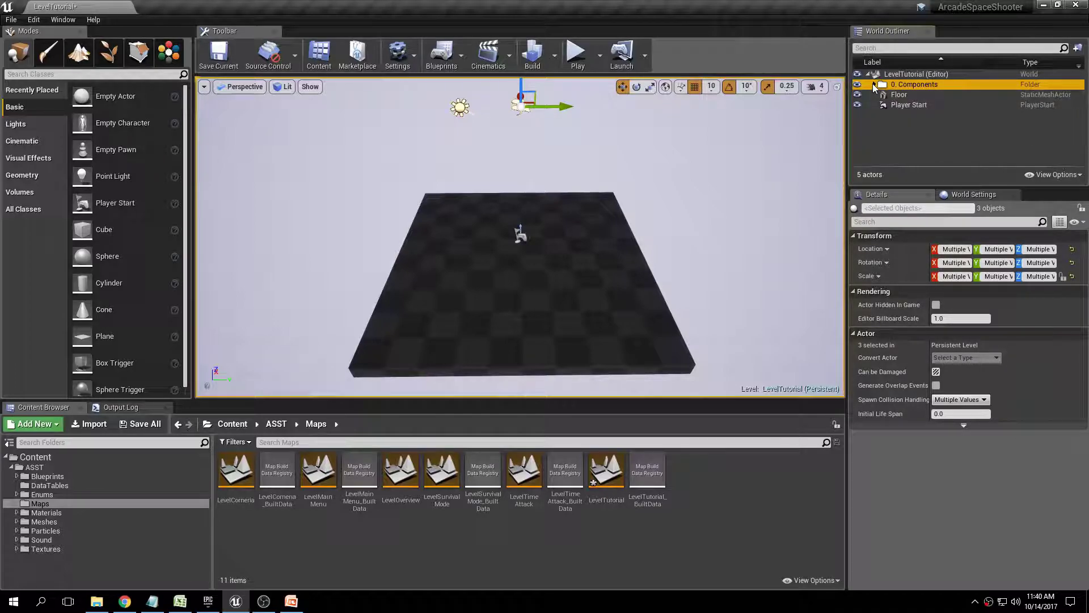
Enlarge the Floor by setting its X scale to 100 and increasing its Y scale.
click(898, 94)
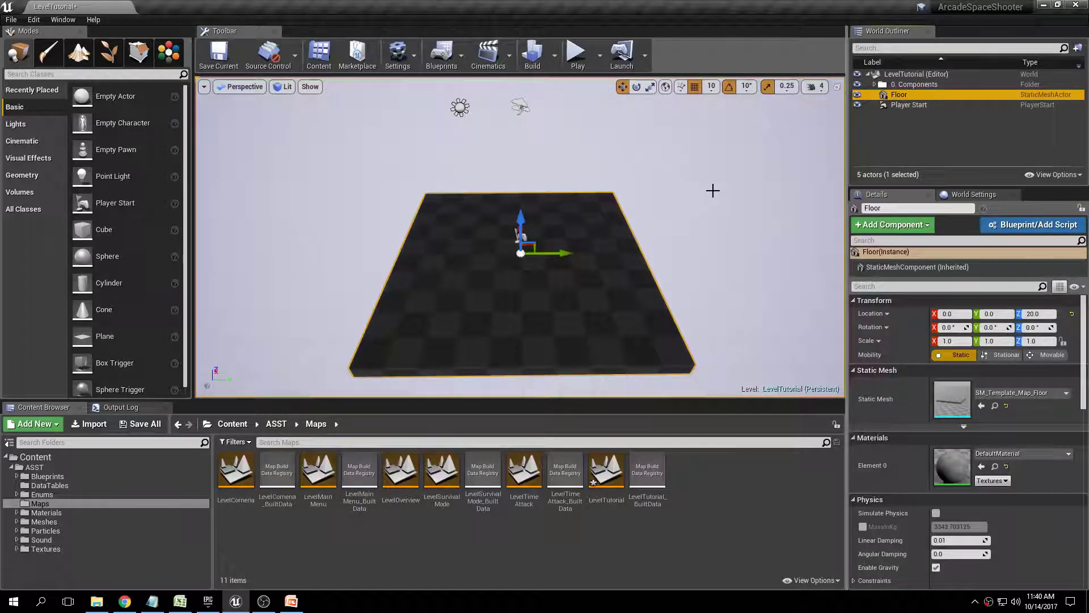
click(960, 341)
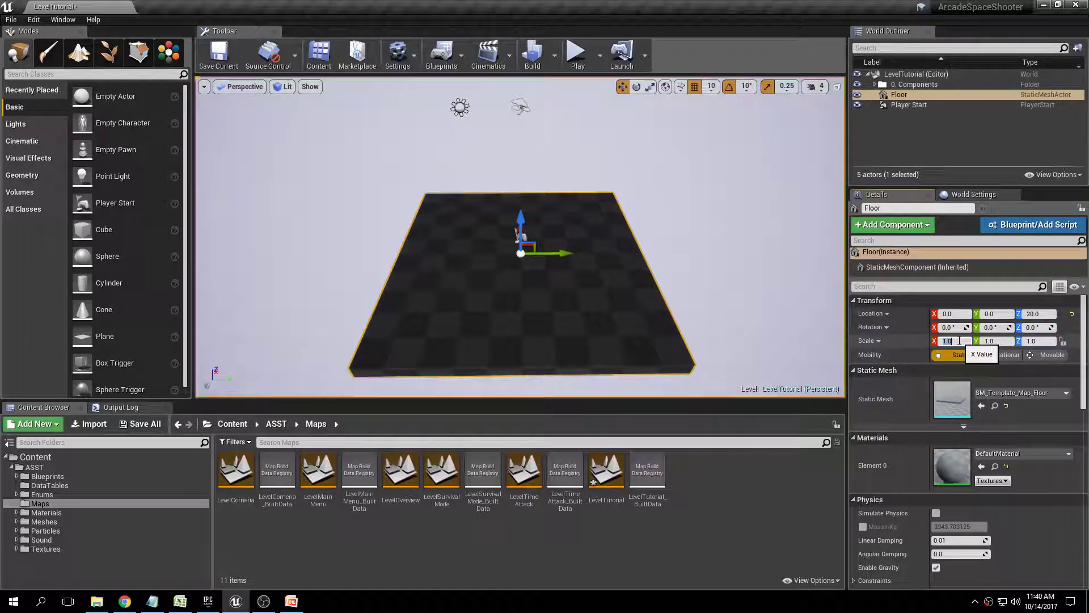
key(Return)
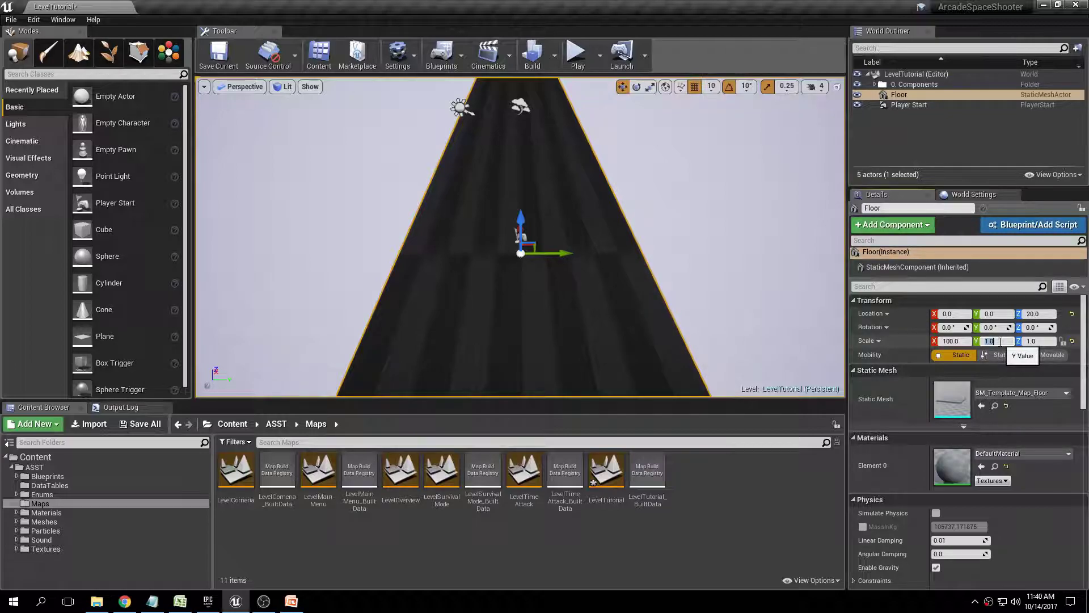
key(Return)
Move Player Start to the floor's negative-X edge, raised above the surface at about X -49620, Z 492, and save all changes.
right_drag(680, 255, 792, 157)
key(s)
key(a)
click(904, 105)
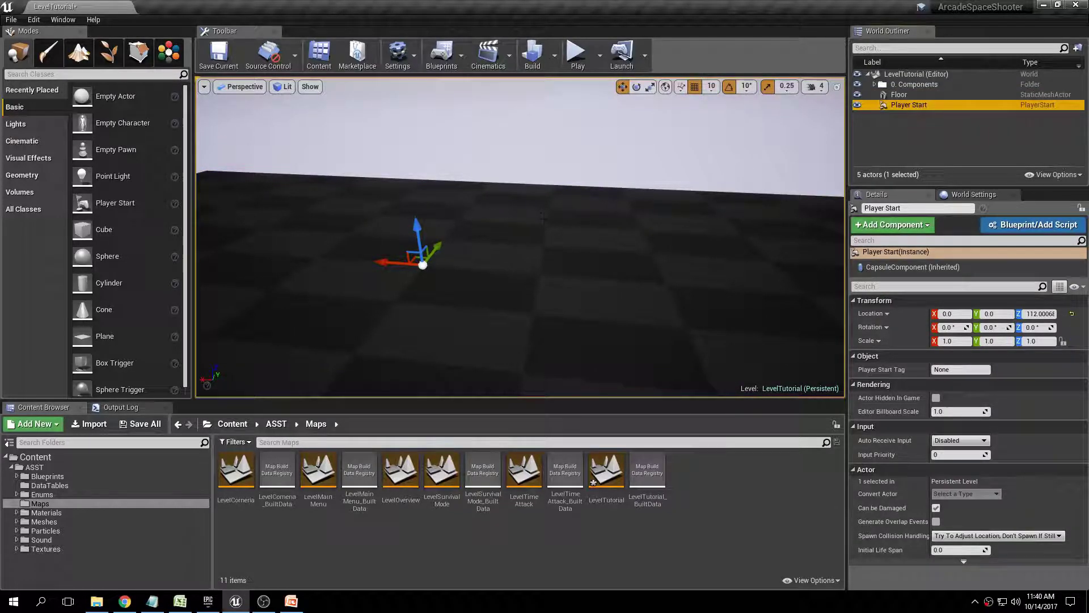
drag(395, 264, 725, 268)
right_drag(724, 268, 840, 241)
key(f)
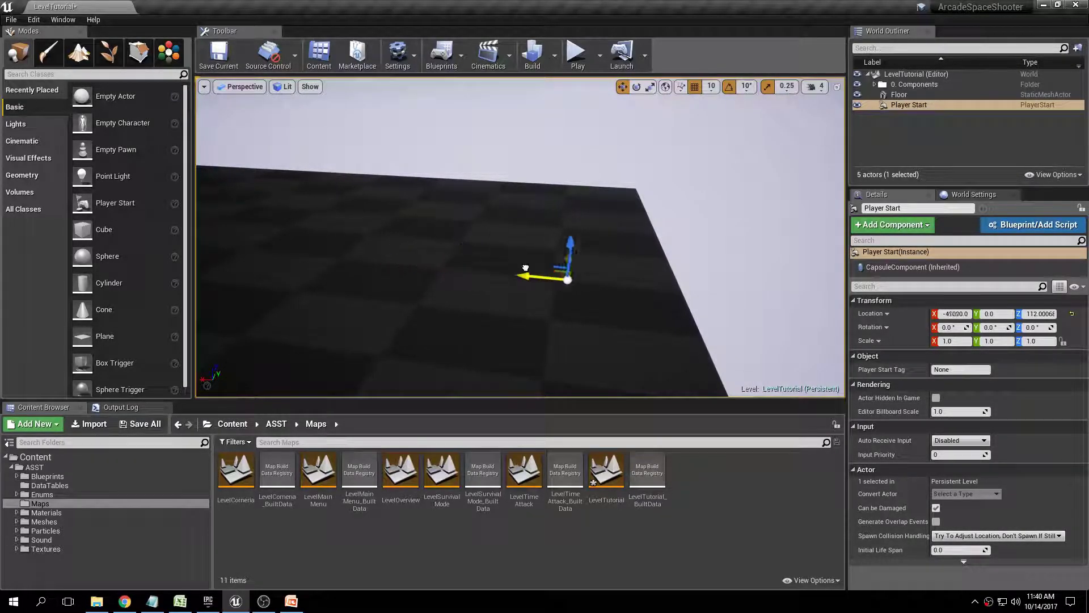
key(f)
drag(539, 241, 763, 259)
right_drag(763, 259, 588, 128)
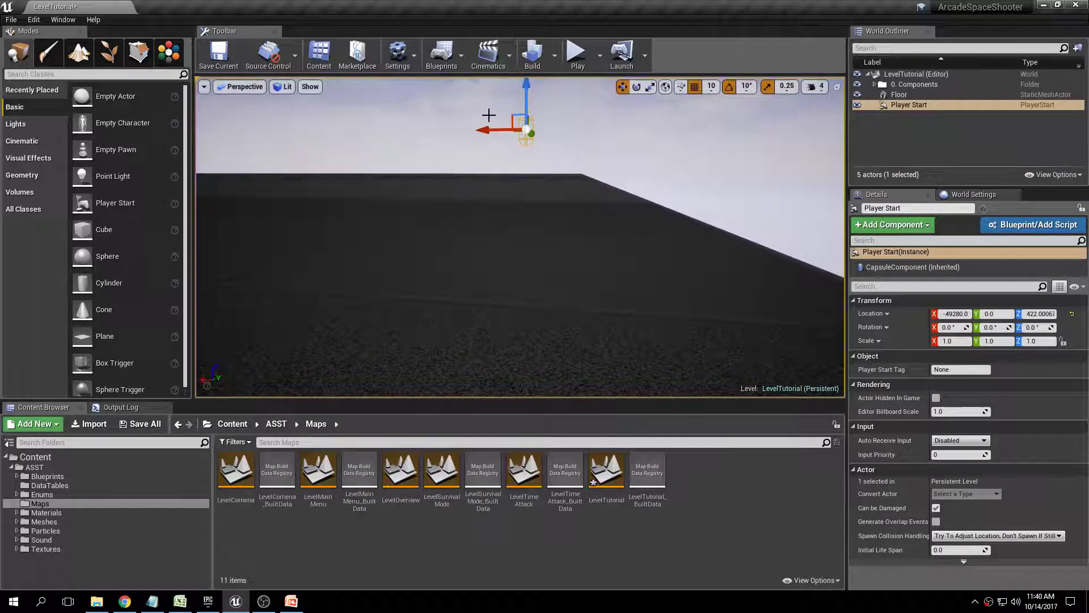
right_drag(478, 206, 310, 216)
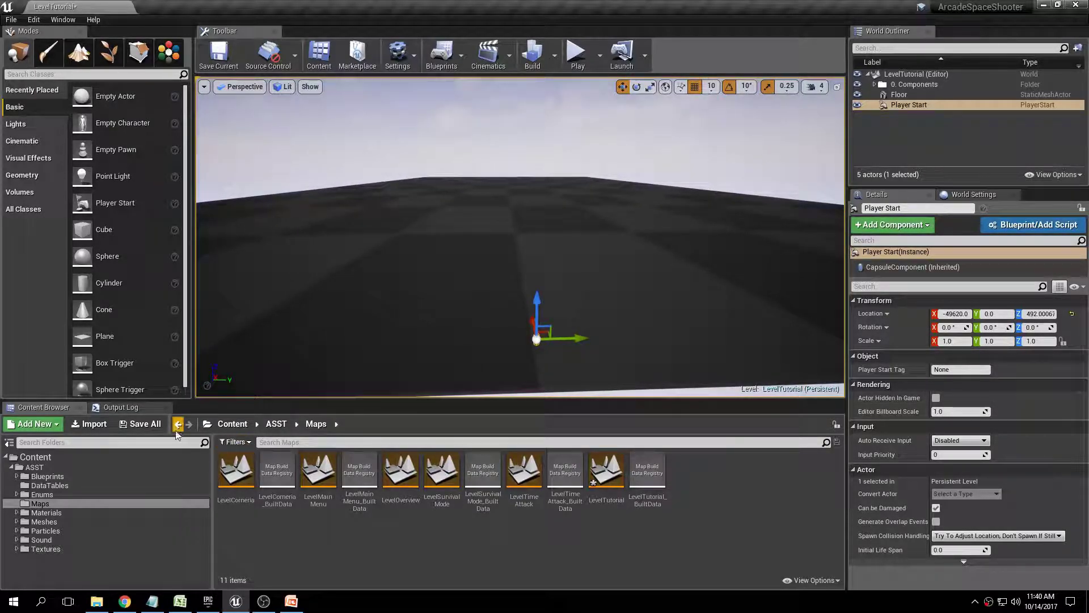
click(140, 424)
click(647, 409)
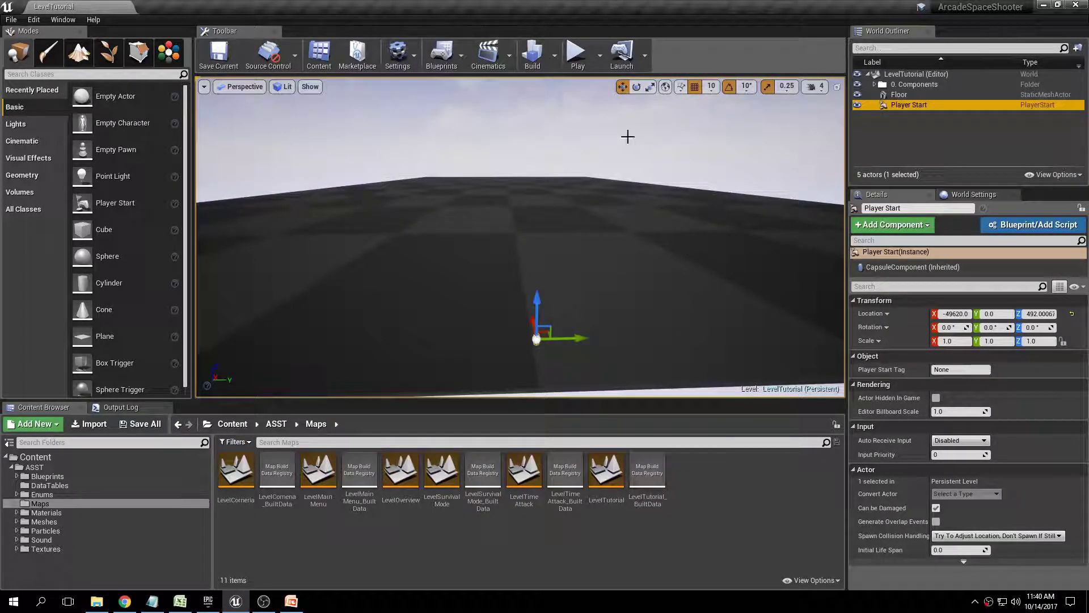
Play-test the level in the viewport by flying the ship and steering it sideways, and end the play session.
click(600, 56)
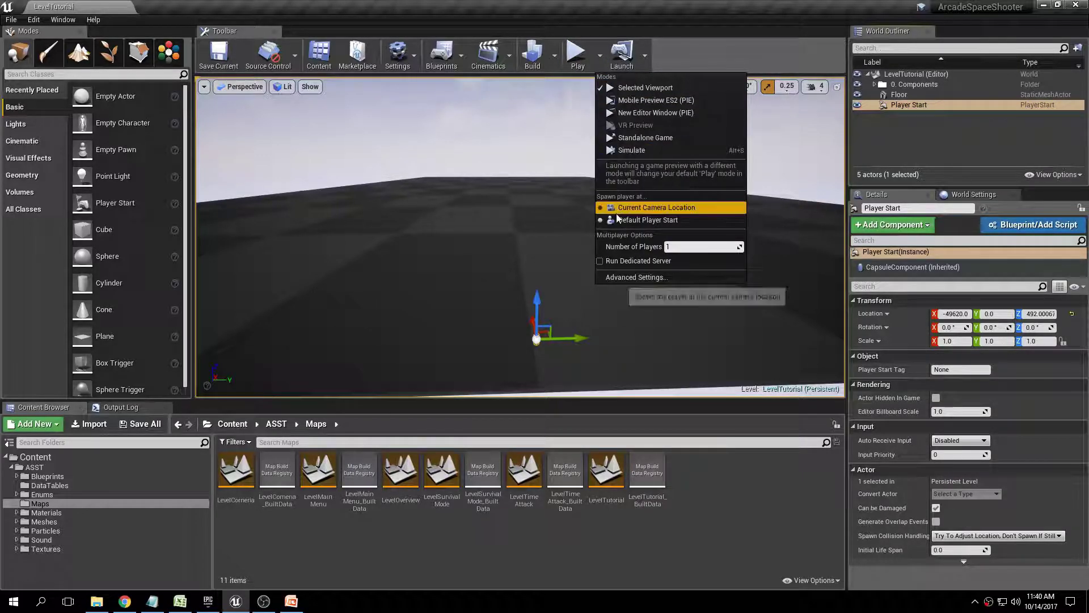
click(577, 59)
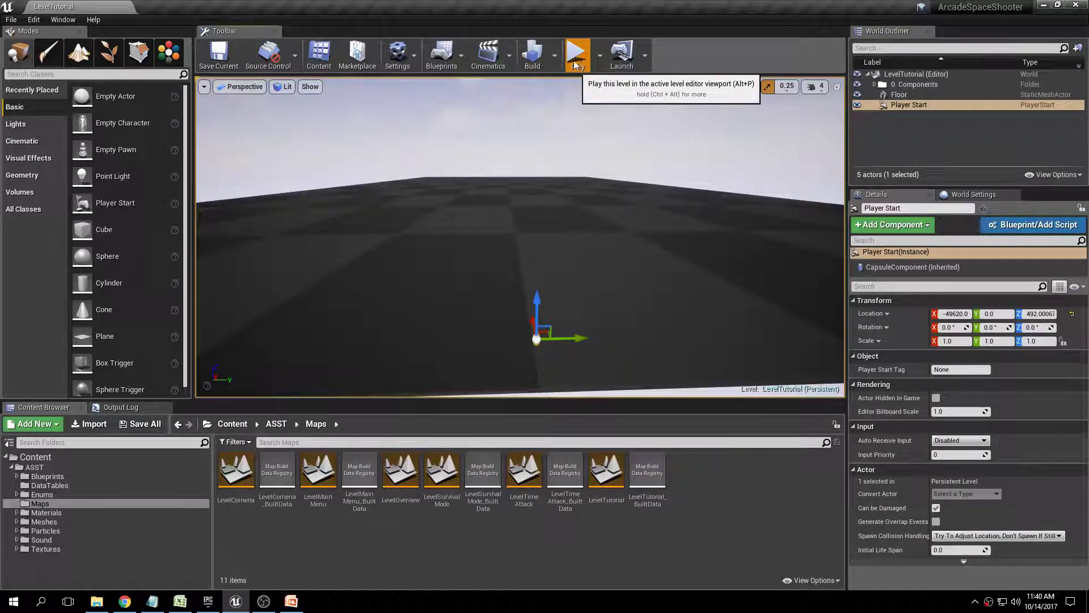
click(577, 59)
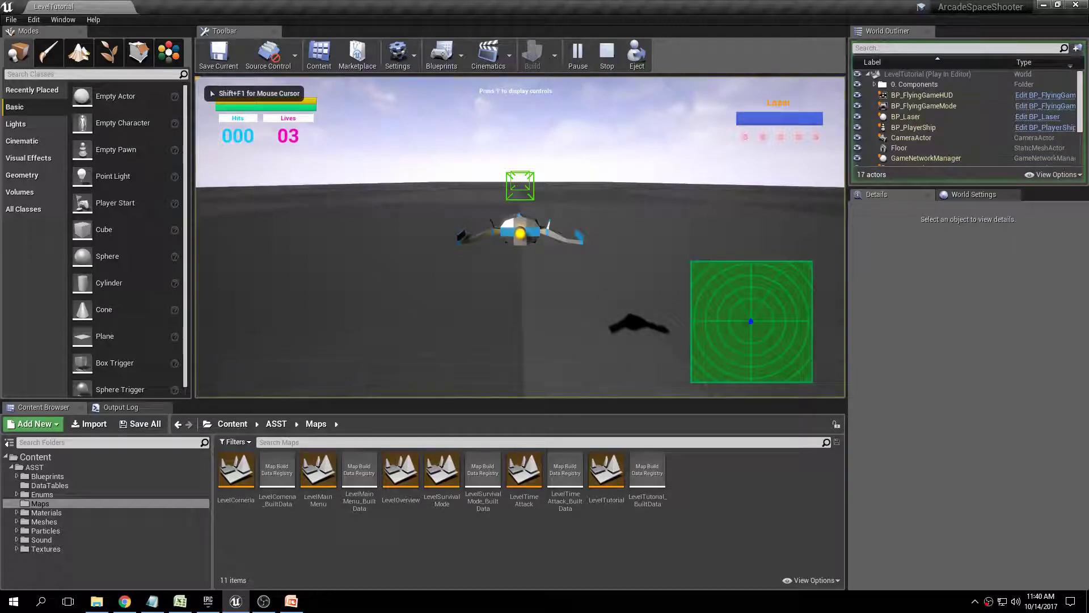
key(d)
key(a)
key(d)
key(a)
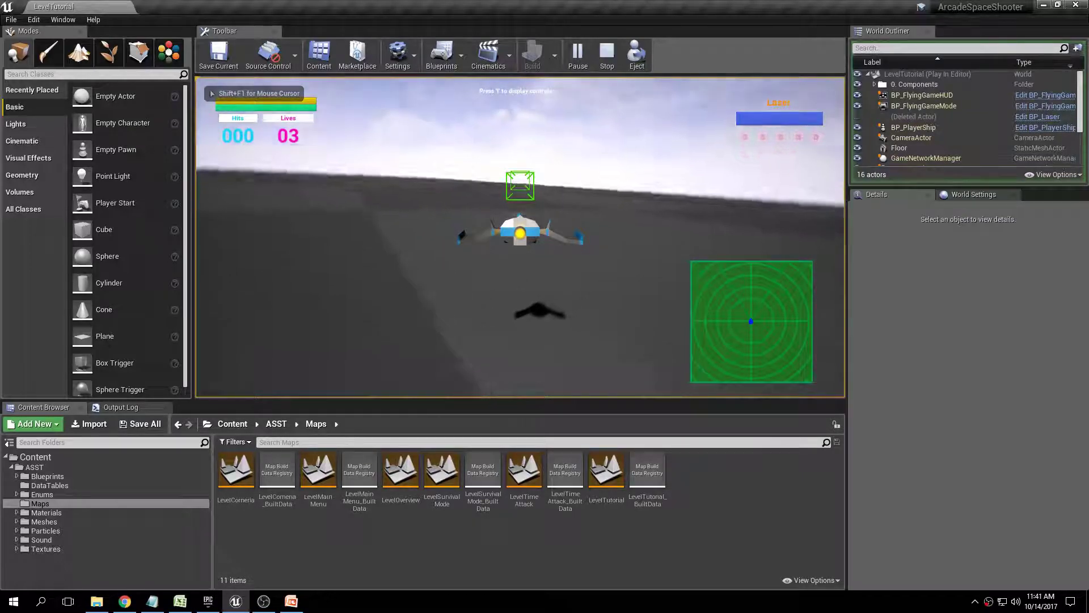
key(a)
key(a)
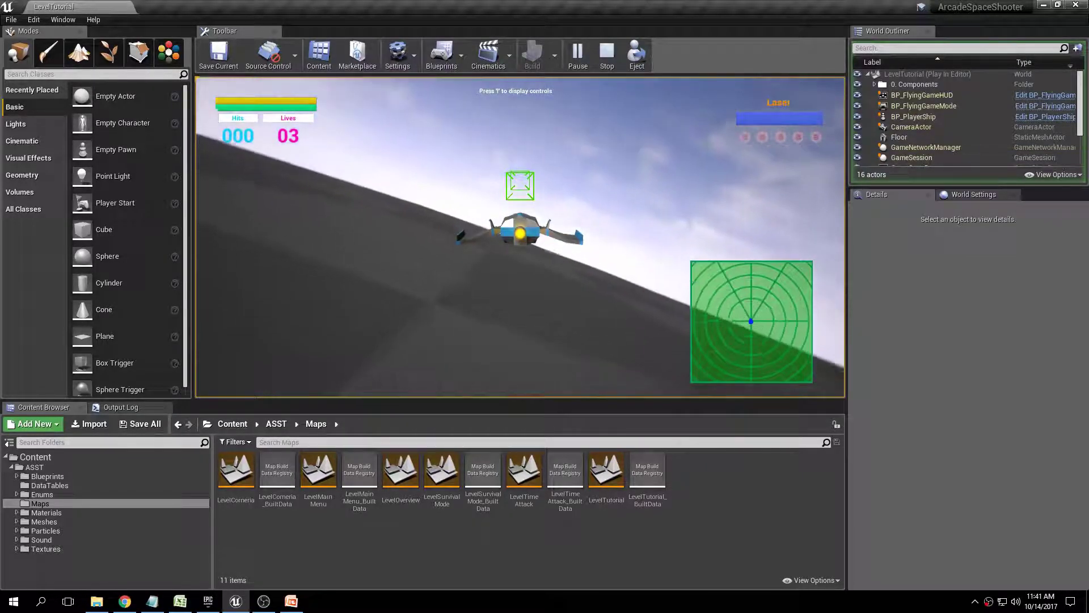
key(a)
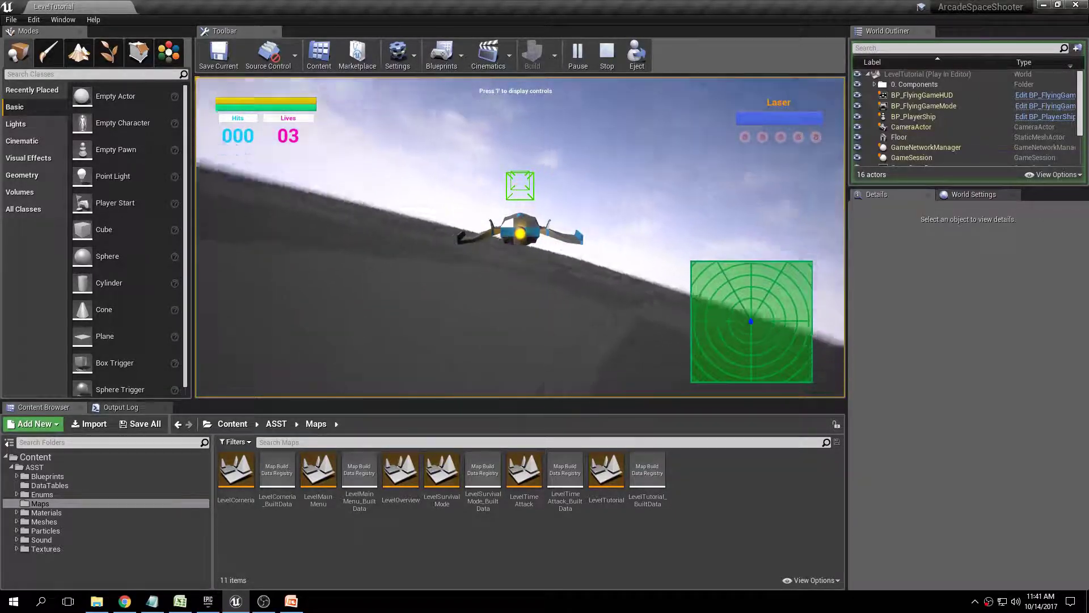
key(Escape)
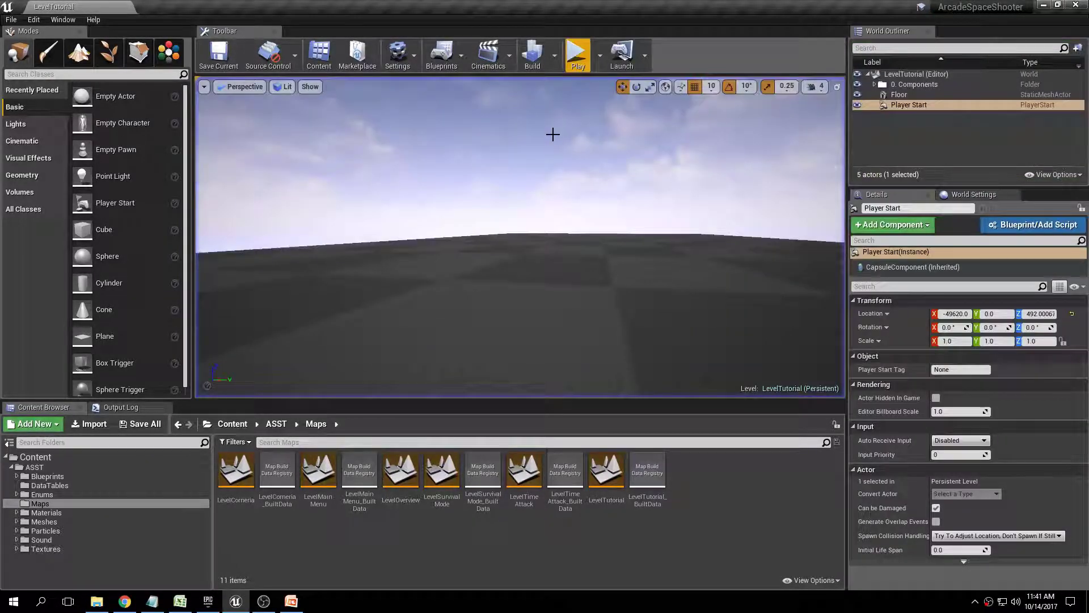
Place BP_FixedCameraActor from Blueprints/Actors/Camera above the floor's side edge, at about X -38850, Y 16170, Z 7820.
click(45, 476)
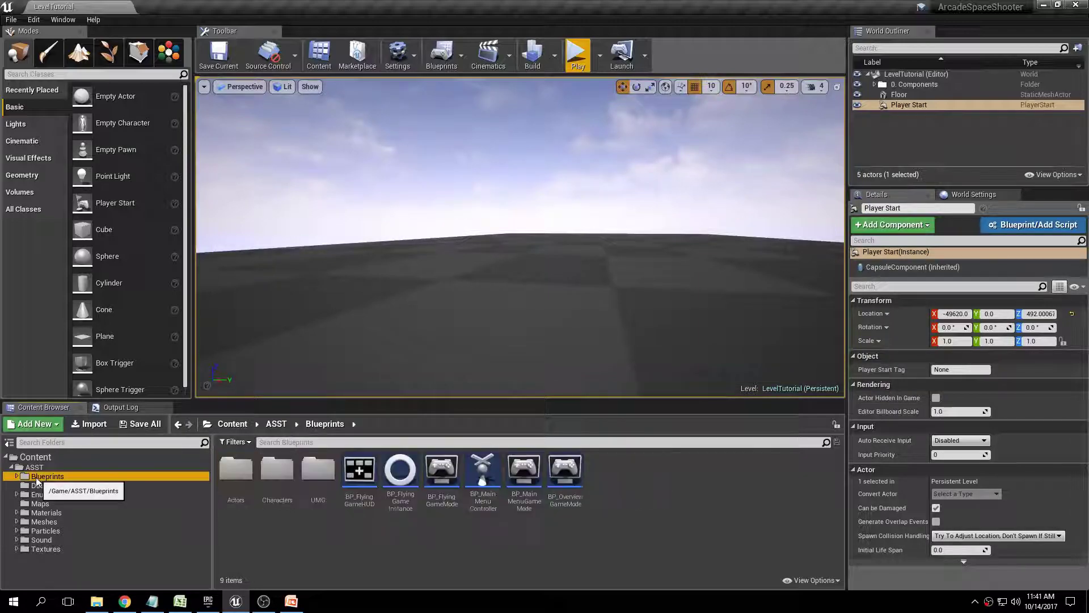
double_click(246, 473)
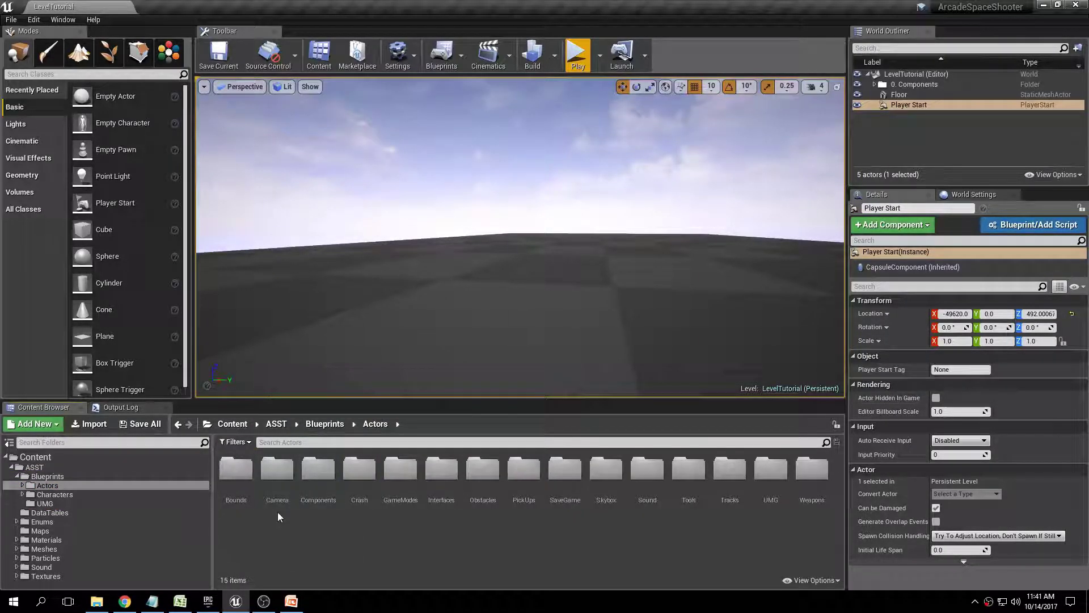
double_click(279, 474)
click(236, 473)
right_drag(399, 259, 377, 269)
drag(236, 473, 664, 152)
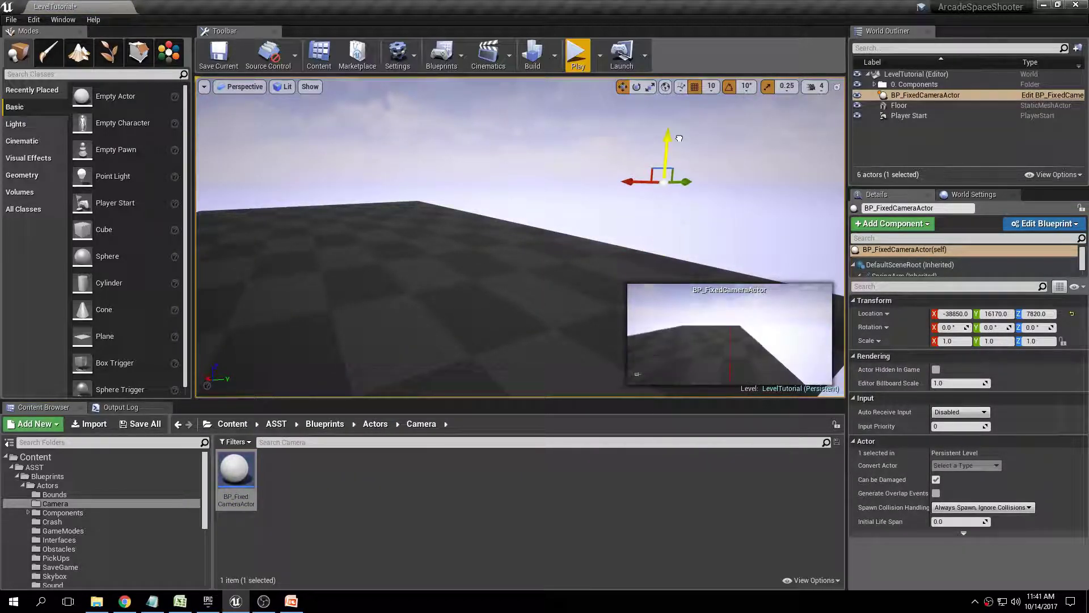
click(721, 136)
Move Player Start and BP_FixedCameraActor into a new outliner folder named "1. Player".
click(915, 118)
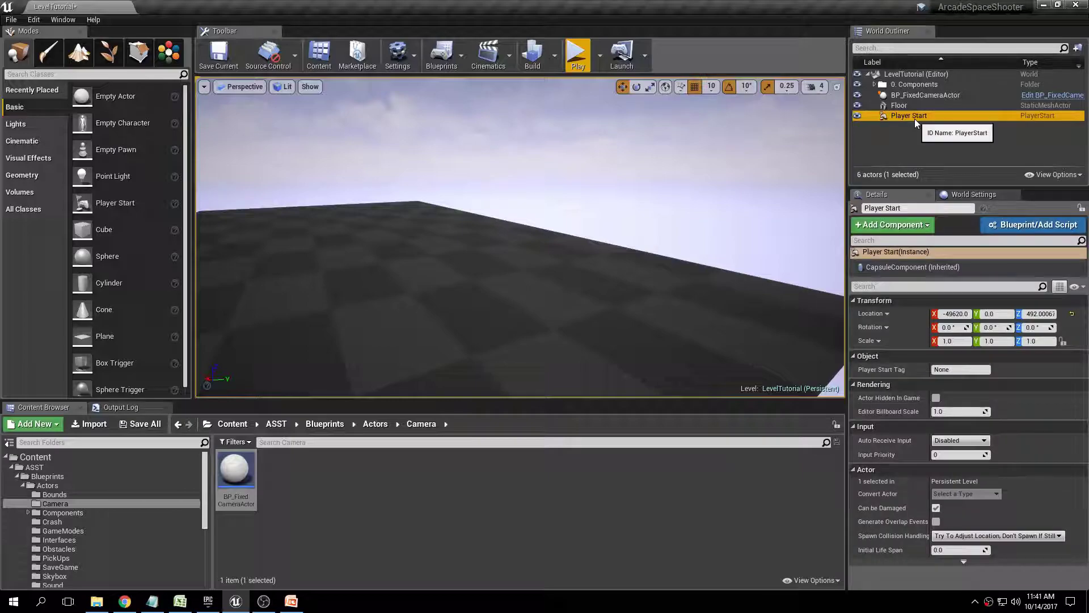
ctrl+click(902, 95)
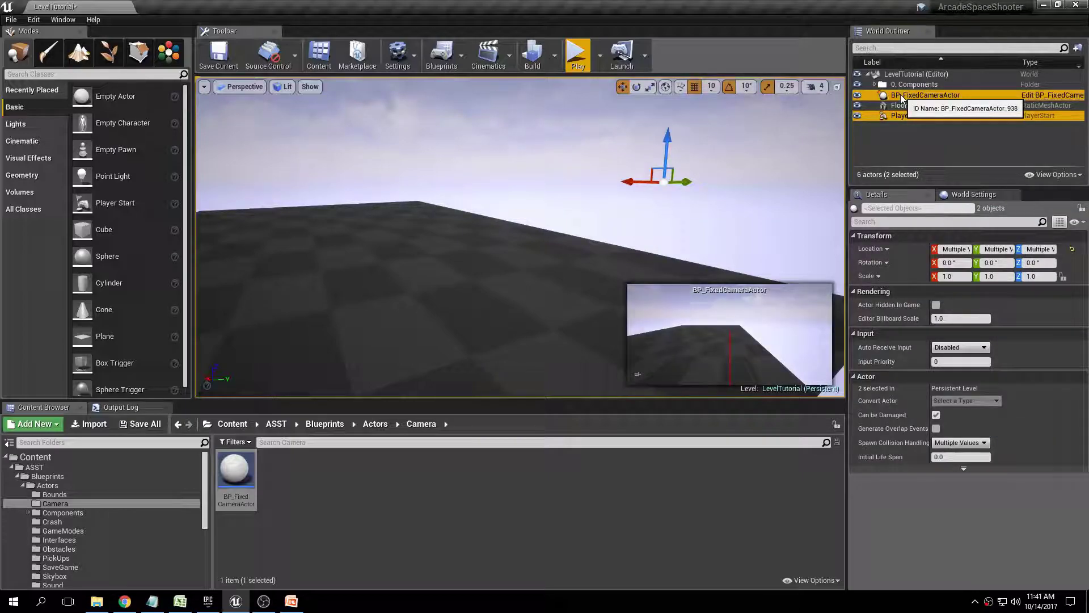
right_click(913, 96)
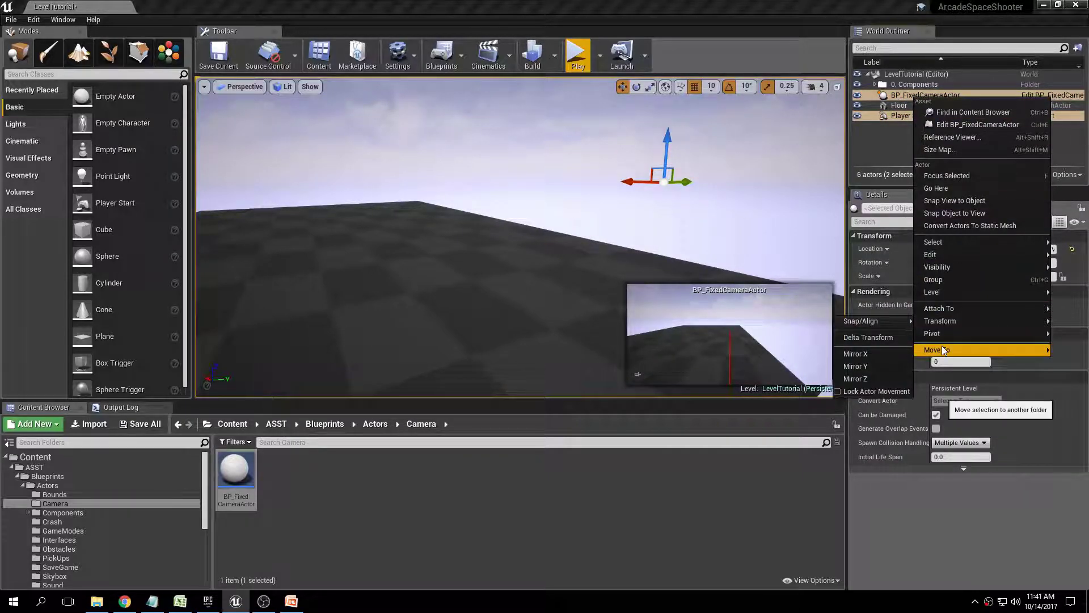
mouse_move(942, 346)
click(898, 351)
text(1. Player)
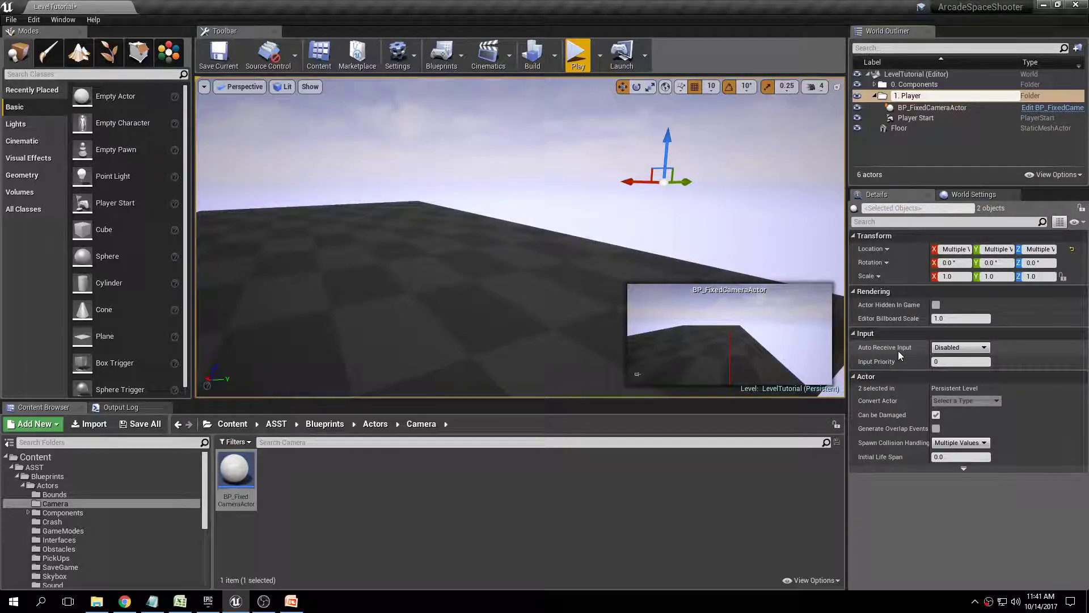
key(Return)
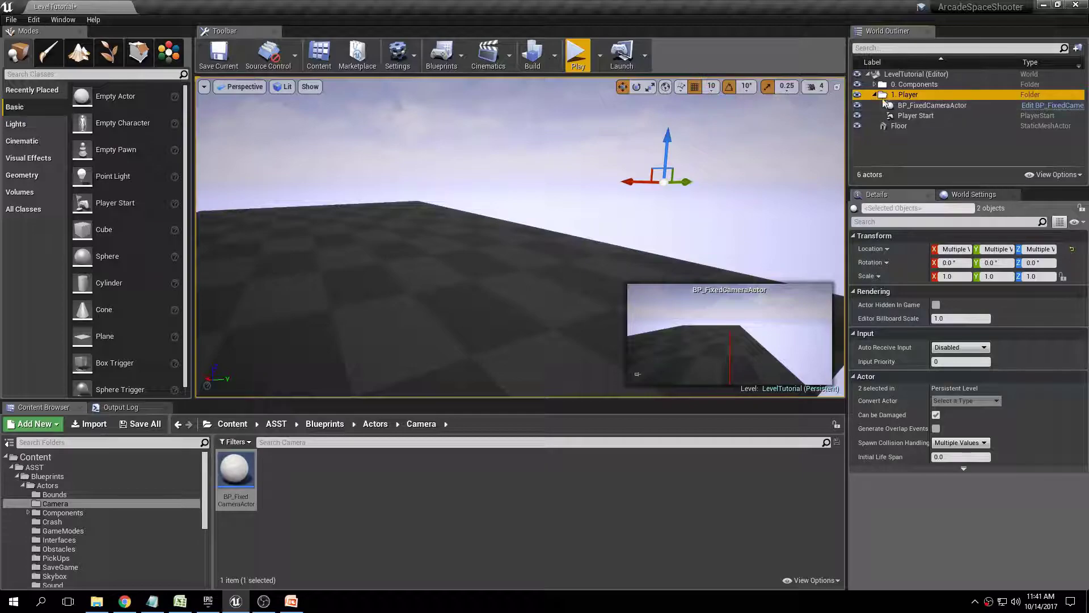
Play-test the level in the viewport, steering the ship sideways and up and down, and end the play session.
click(543, 182)
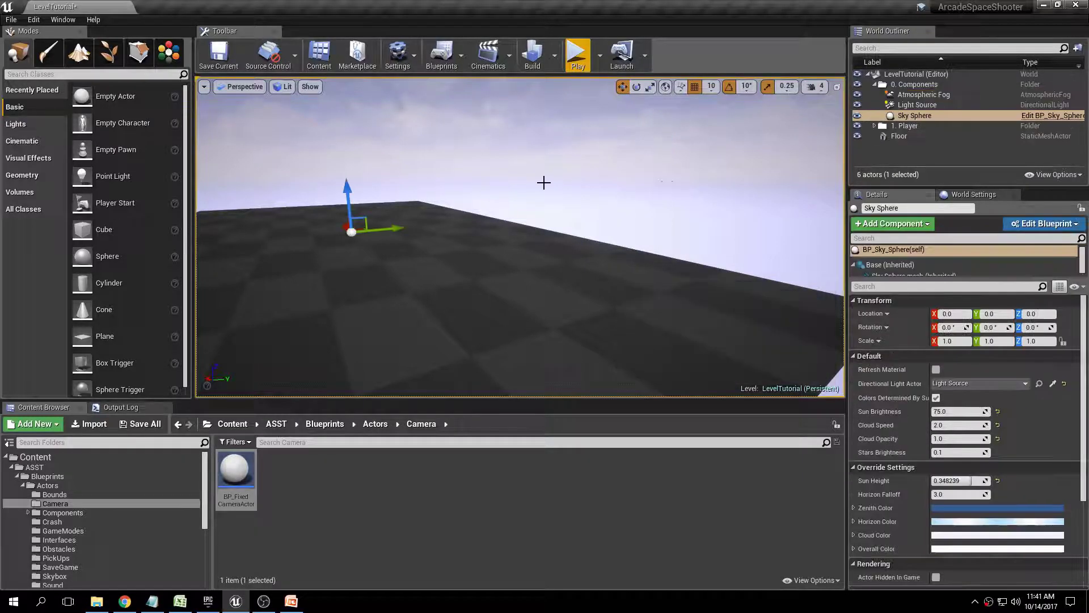
key(Escape)
click(578, 57)
key(a)
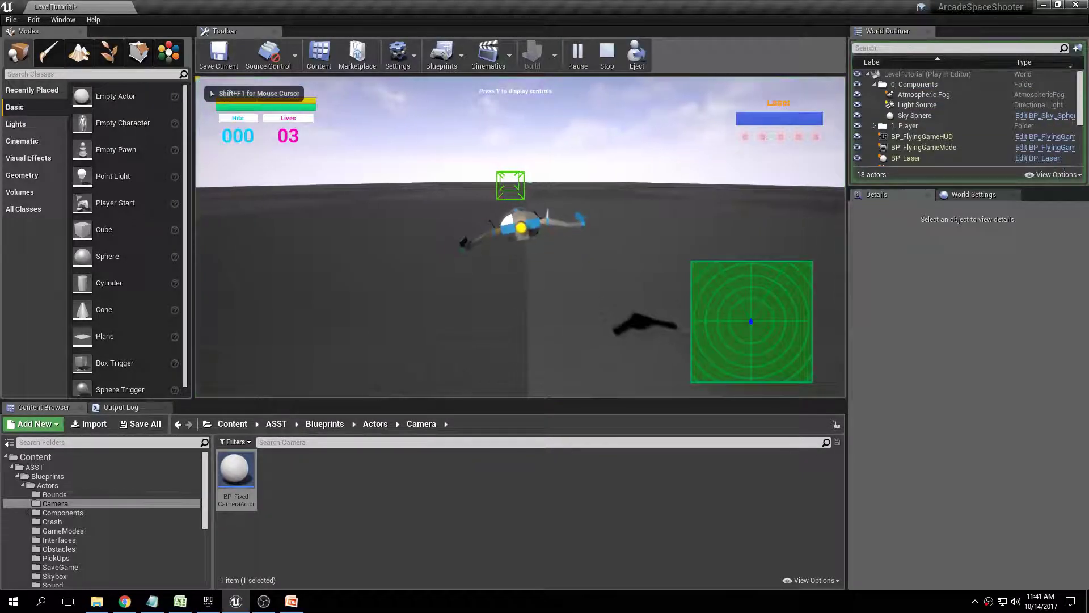
key(d)
key(a)
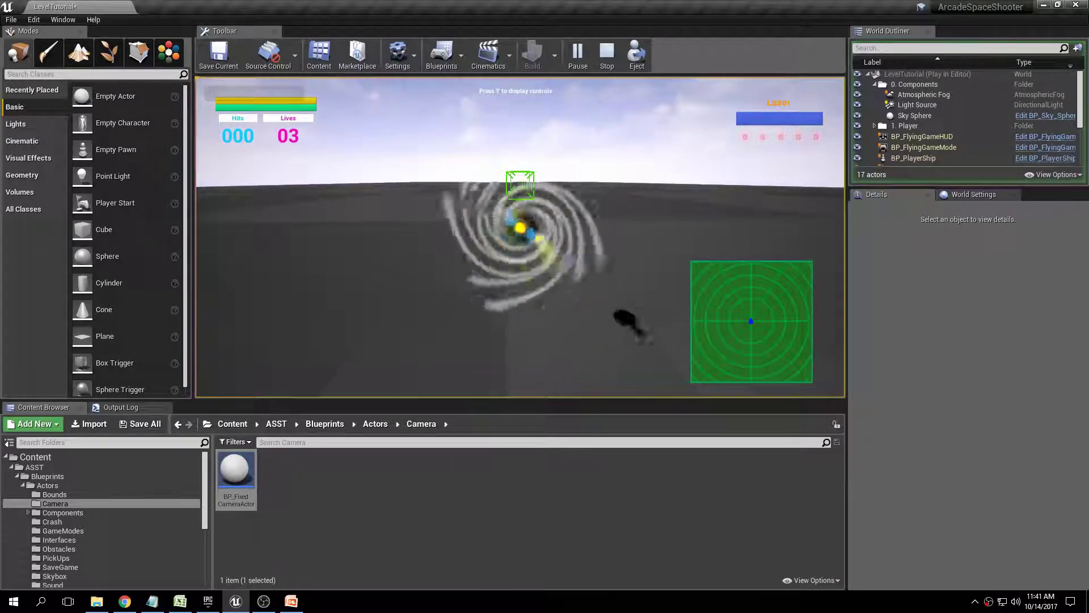
key(d)
key(a)
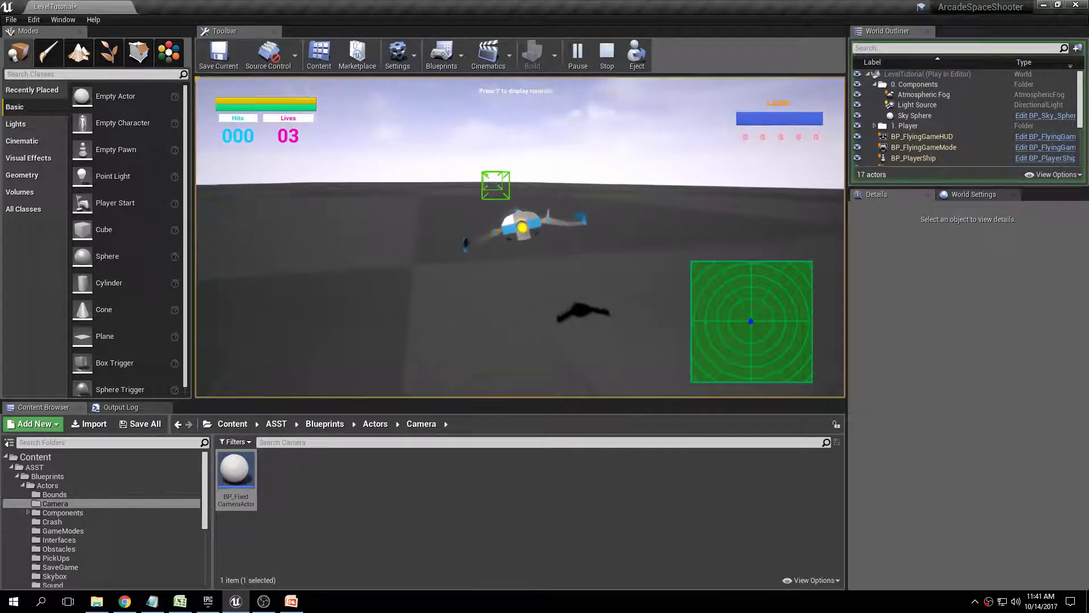
key(d)
key(a)
key(s)
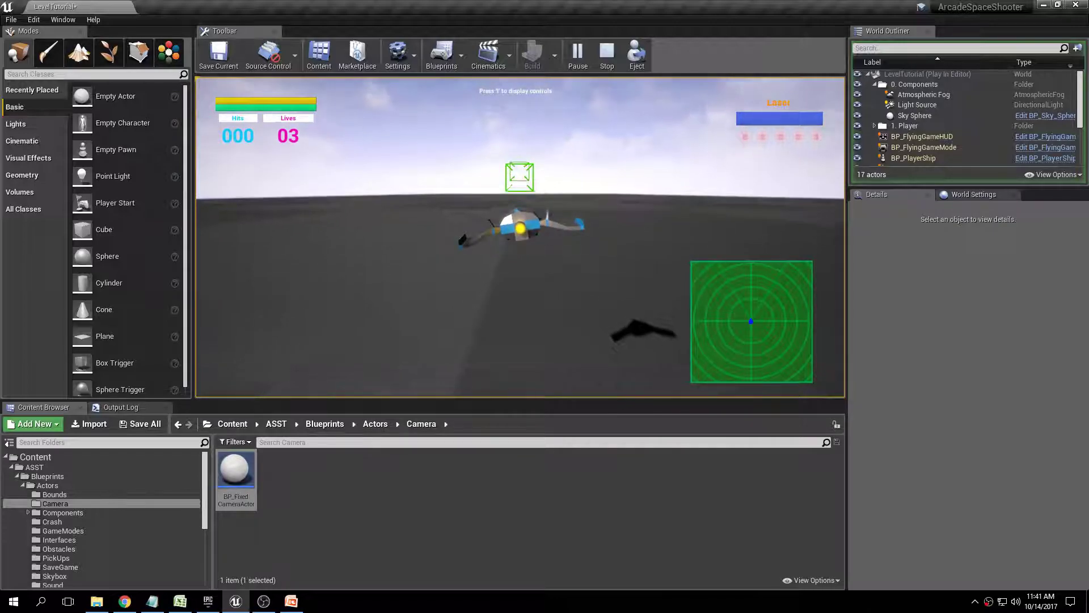
key(w)
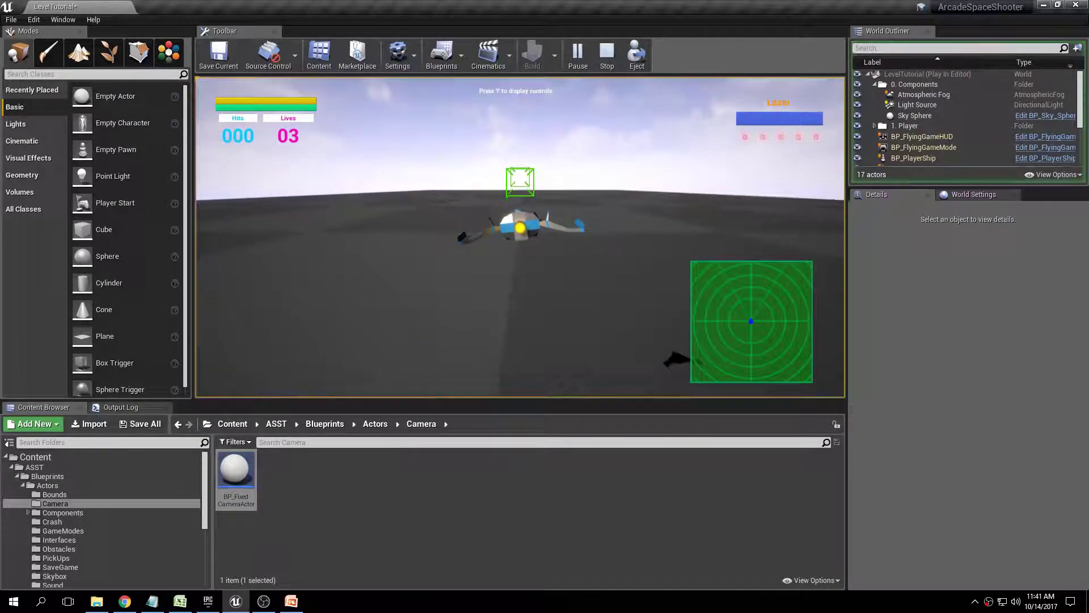
key(Escape)
Add a Sky Light above the floor at about X -46440, Y 12790, Z 2620 and put it in the "0. Components" folder.
right_drag(528, 89, 500, 150)
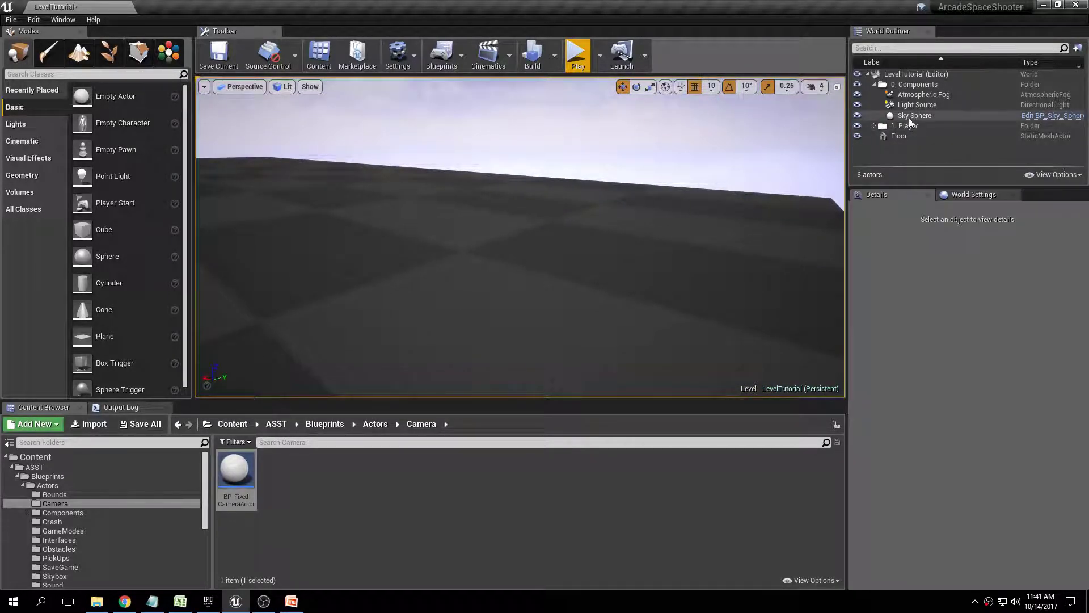
click(40, 127)
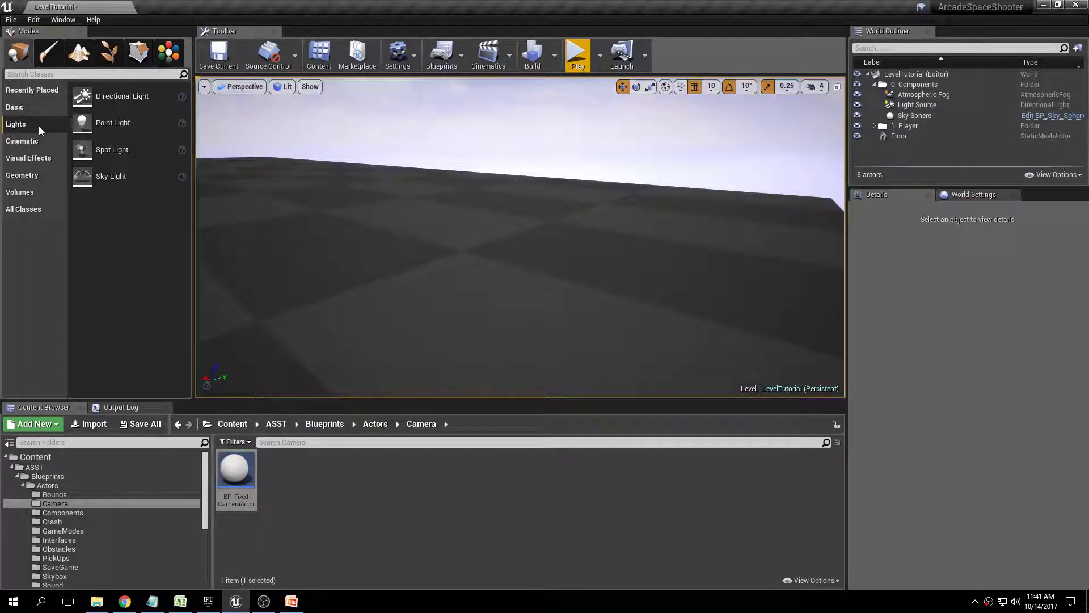
drag(740, 231, 741, 230)
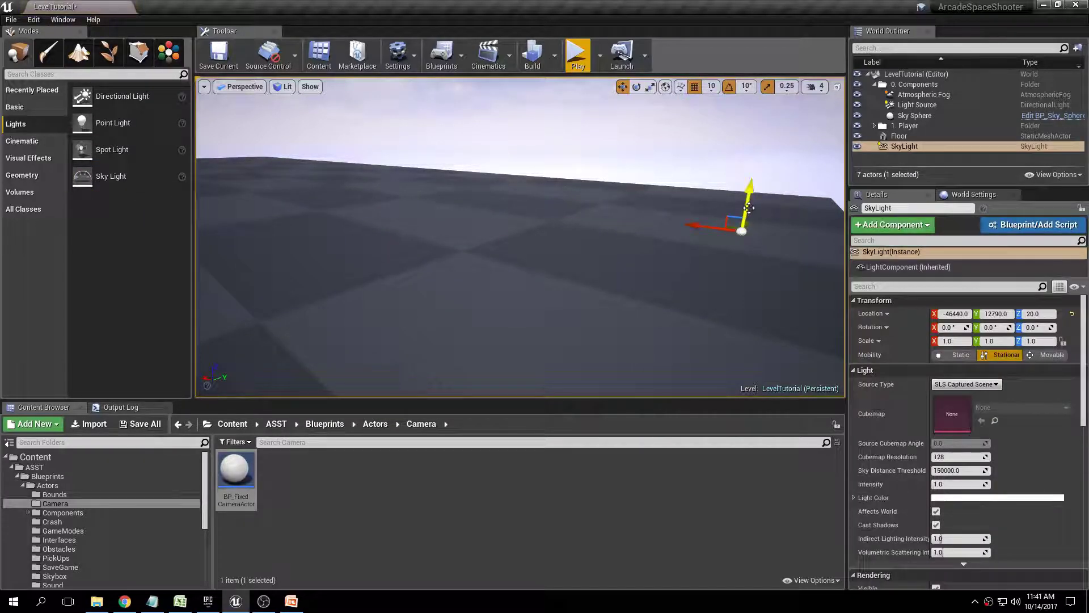
drag(869, 140, 914, 83)
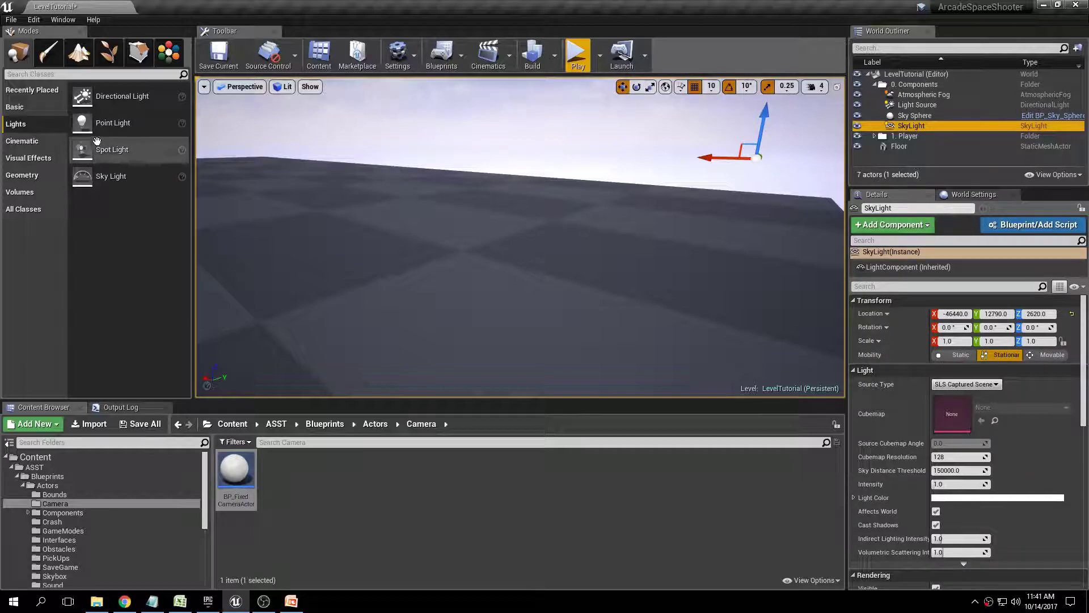
click(796, 178)
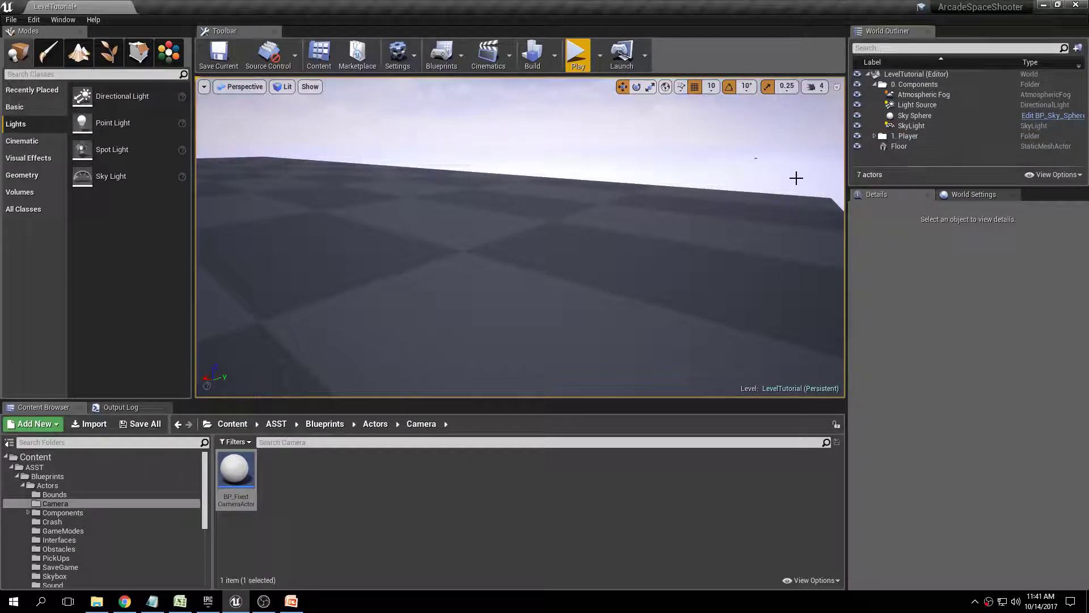
Switch to PowerPoint to review the "In this video" slide and return to the Unreal Editor.
key(s)
right_drag(772, 158, 709, 139)
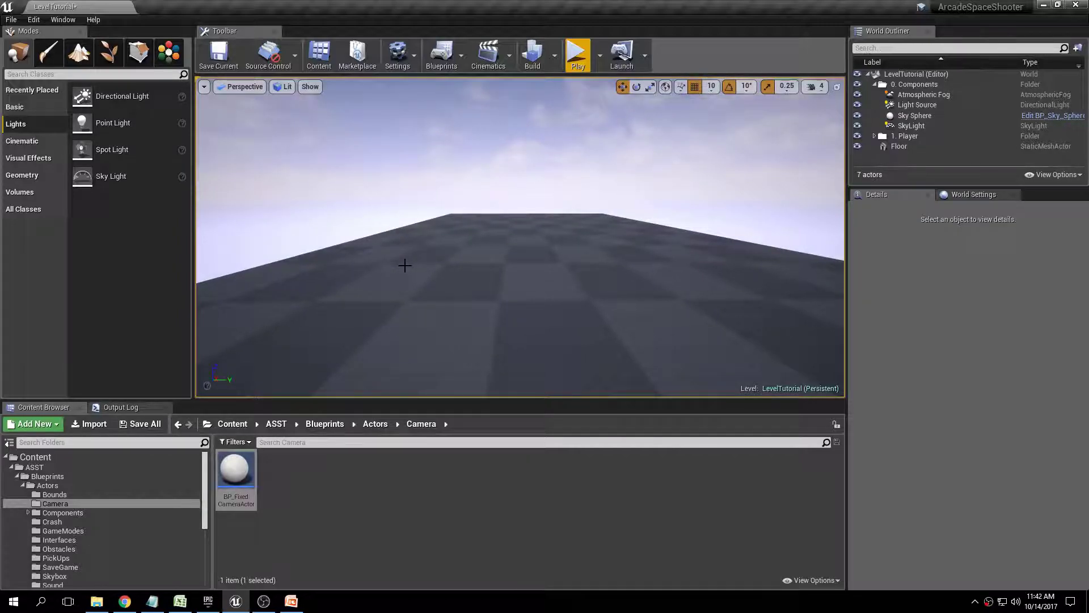
click(292, 600)
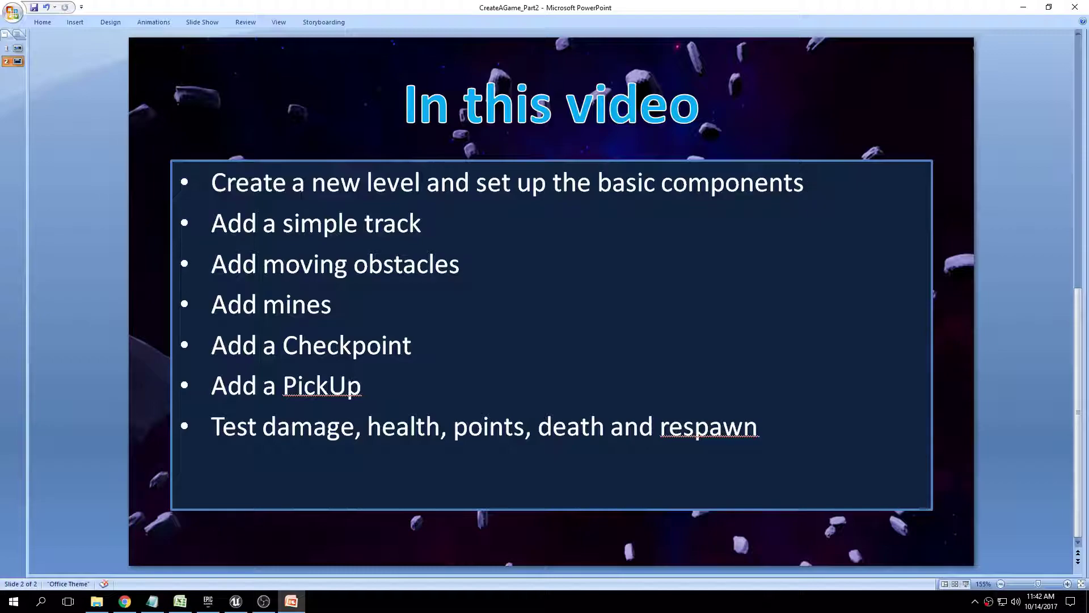
click(235, 605)
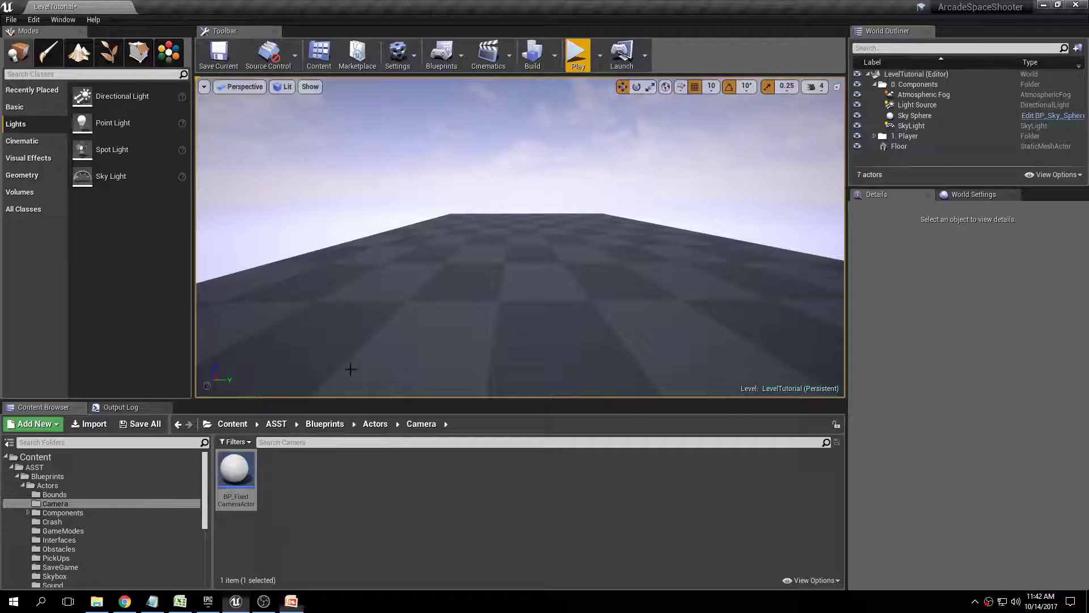
Place a BP_Track actor from Blueprints/Actors/Tracks on the floor and raise it to about X -46530, Y -620, Z 1450.
click(47, 485)
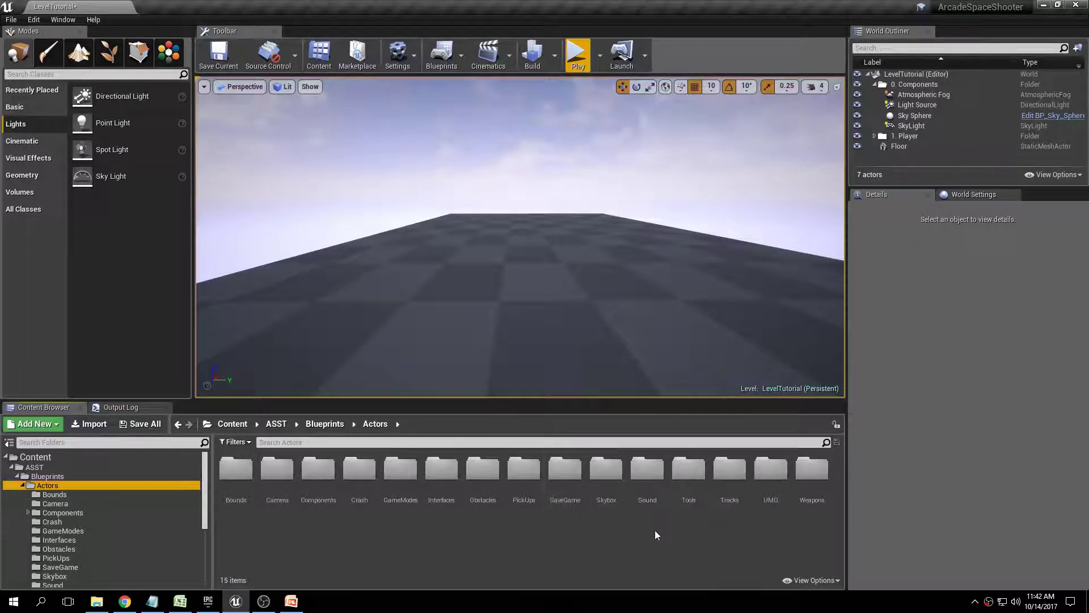
double_click(729, 468)
drag(359, 469, 617, 358)
right_drag(617, 359, 610, 230)
drag(576, 224, 579, 156)
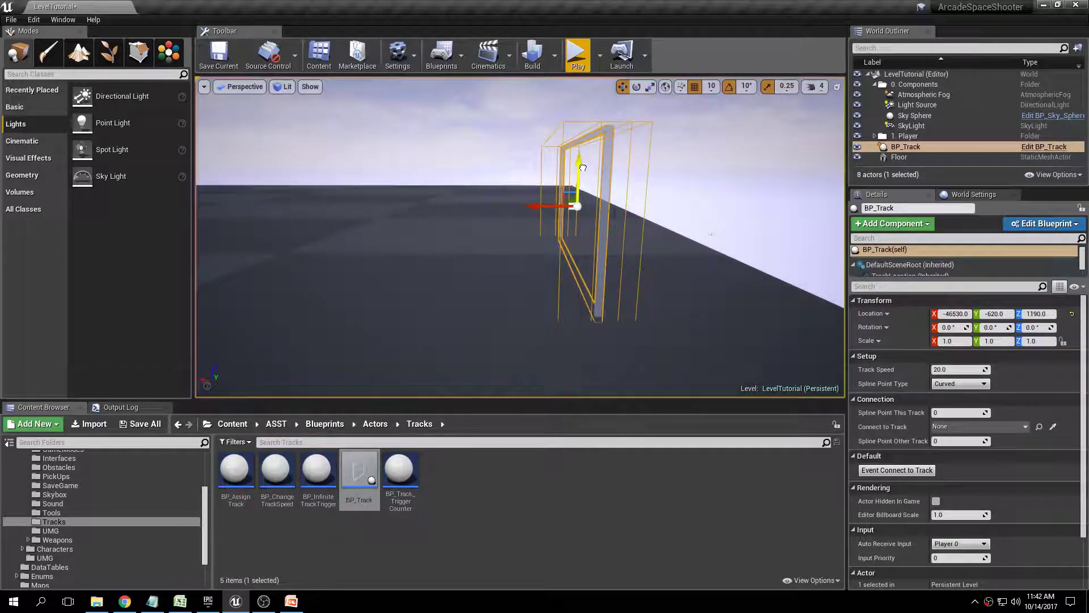
right_drag(579, 156, 637, 197)
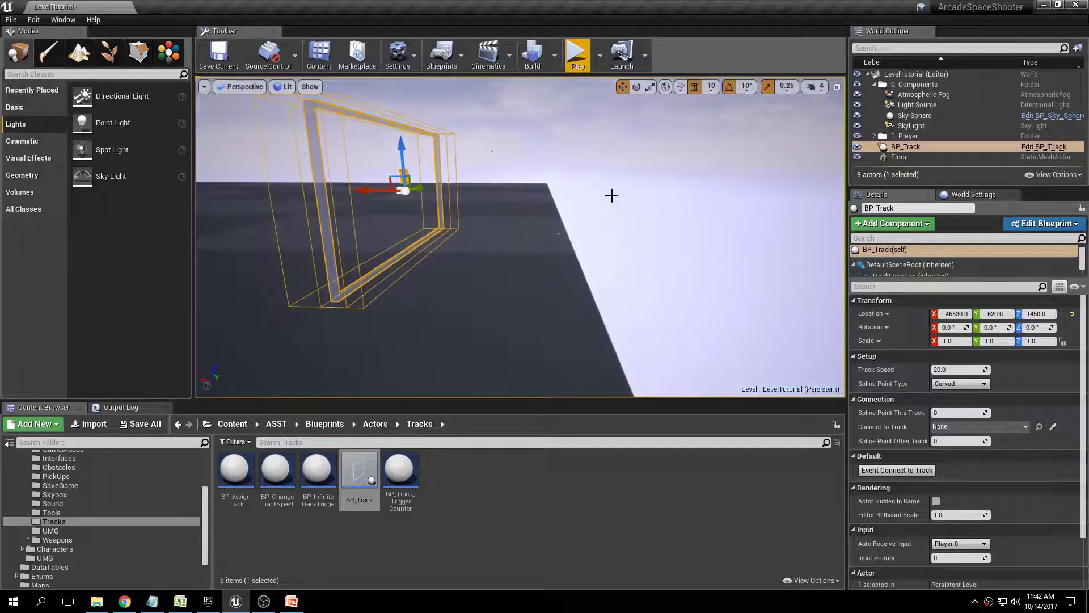
Move BP_Track back to the floor's negative-X edge and centre it, at about X -48970, Y 60.
drag(356, 188, 482, 191)
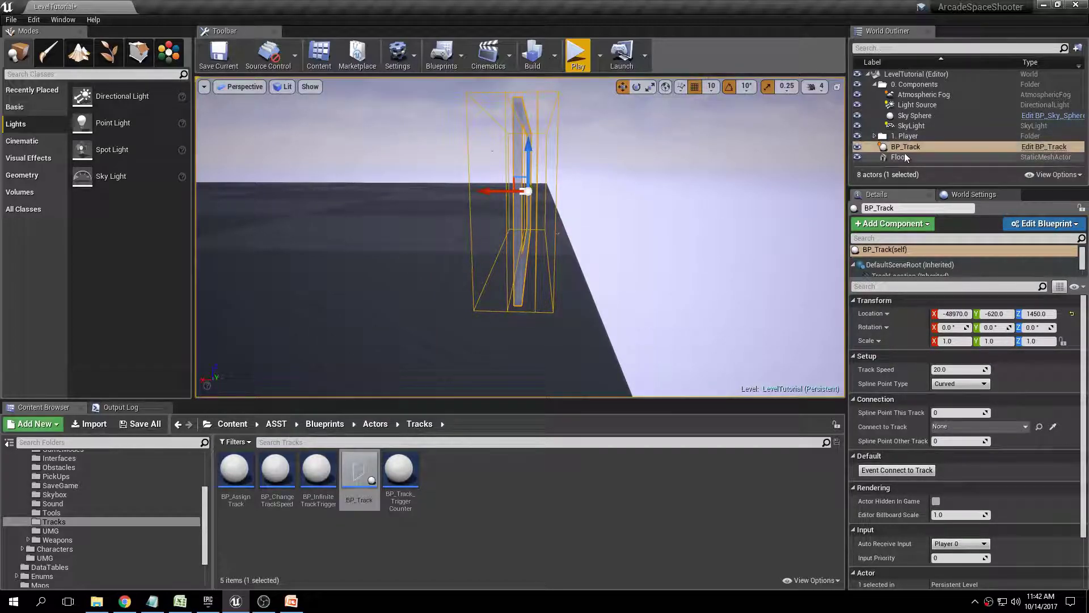
right_drag(592, 261, 546, 262)
scroll(561, 338, up, 8)
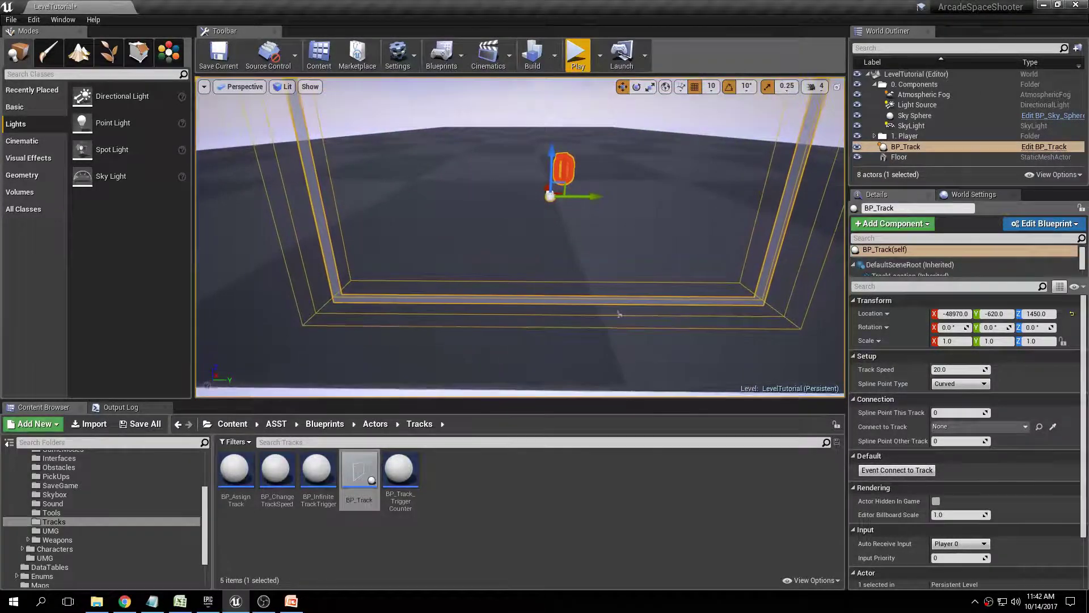
drag(599, 206, 670, 203)
Pull the end spline point of BP_Track away from its start along positive X to lengthen the track.
right_drag(622, 325, 567, 200)
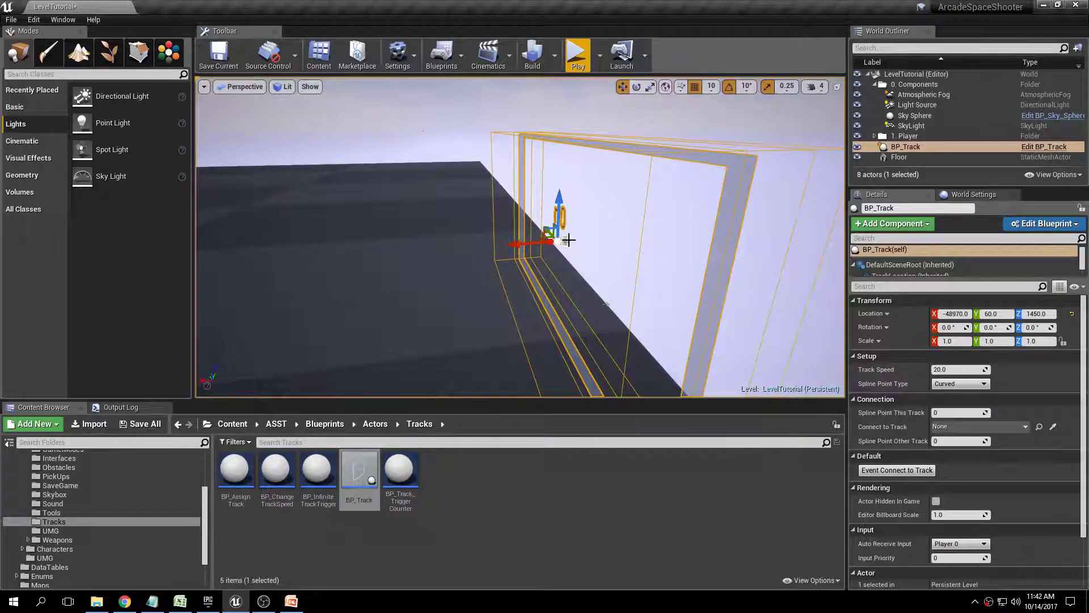
drag(519, 244, 251, 247)
right_drag(251, 247, 432, 203)
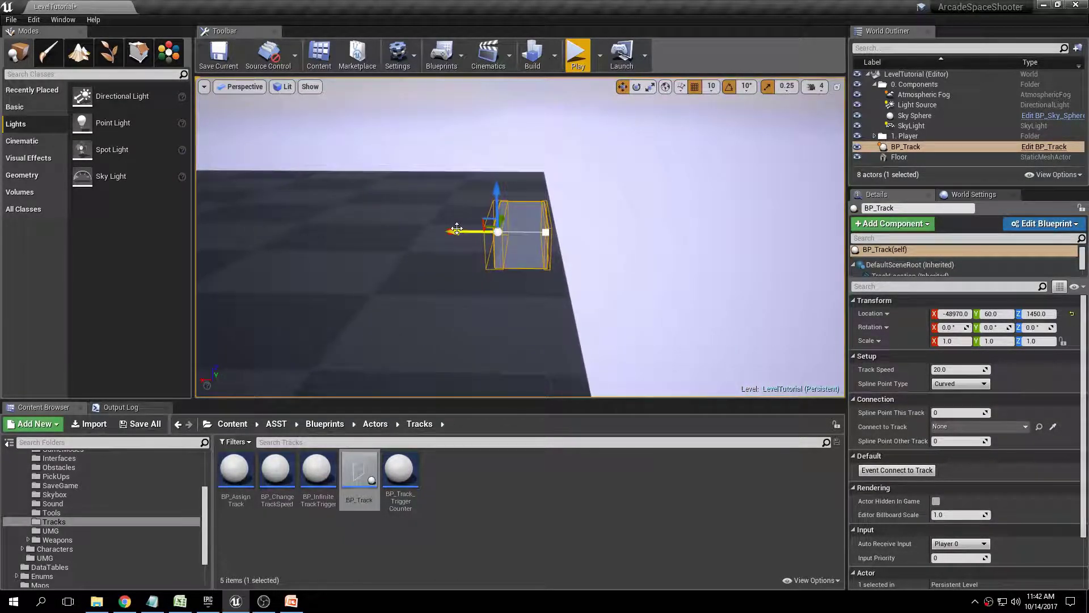
drag(376, 229, 222, 226)
right_drag(433, 162, 429, 165)
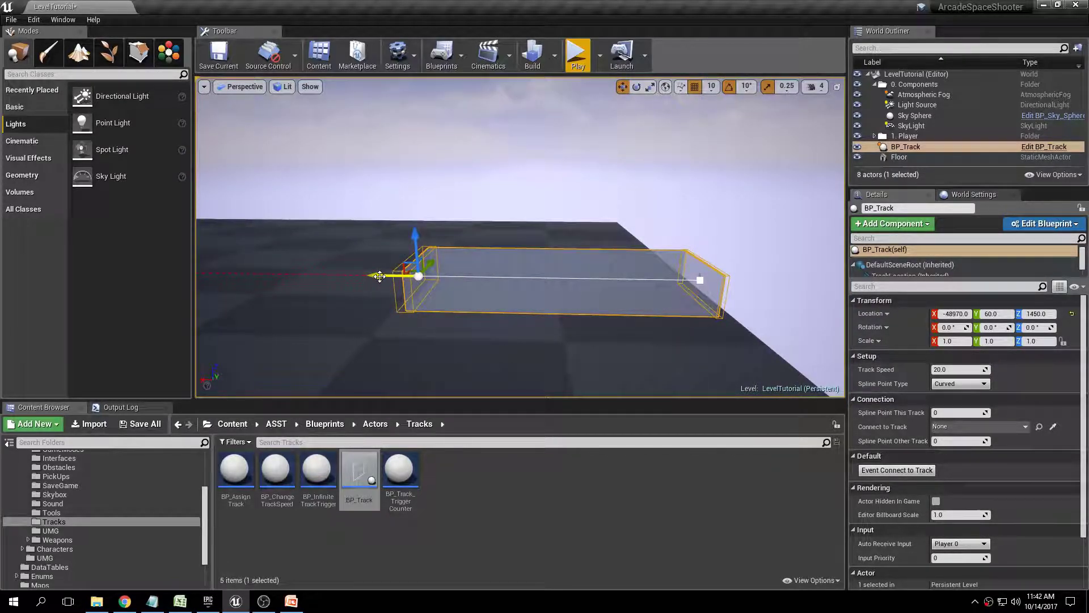
Extend BP_Track in a straight line along positive X across the floor by duplicating its end spline point repeatedly.
alt+drag(380, 276, 284, 273)
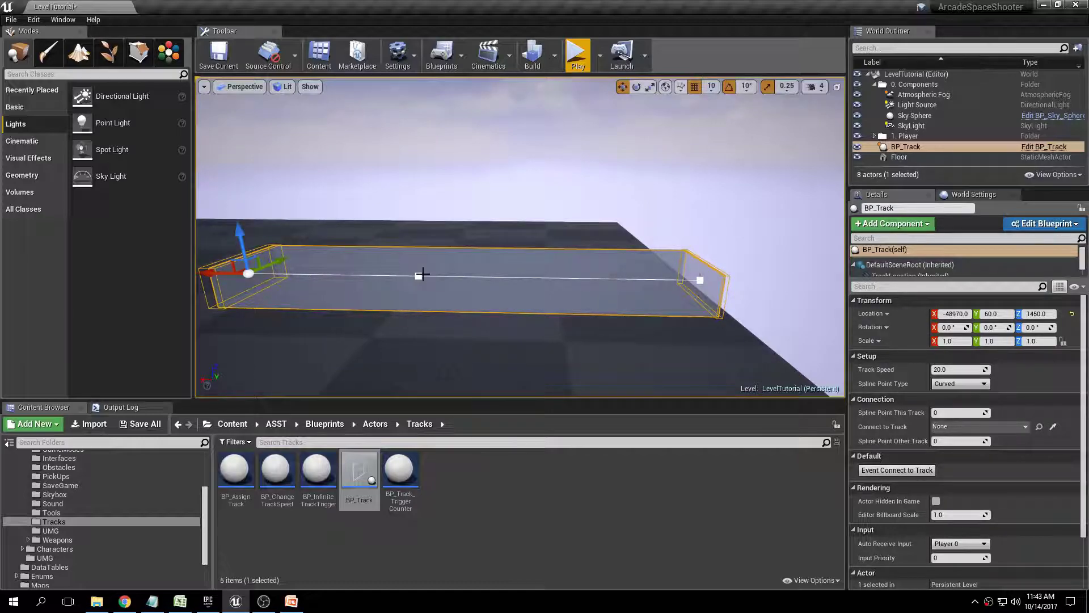
right_drag(447, 208, 419, 210)
right_drag(444, 264, 479, 242)
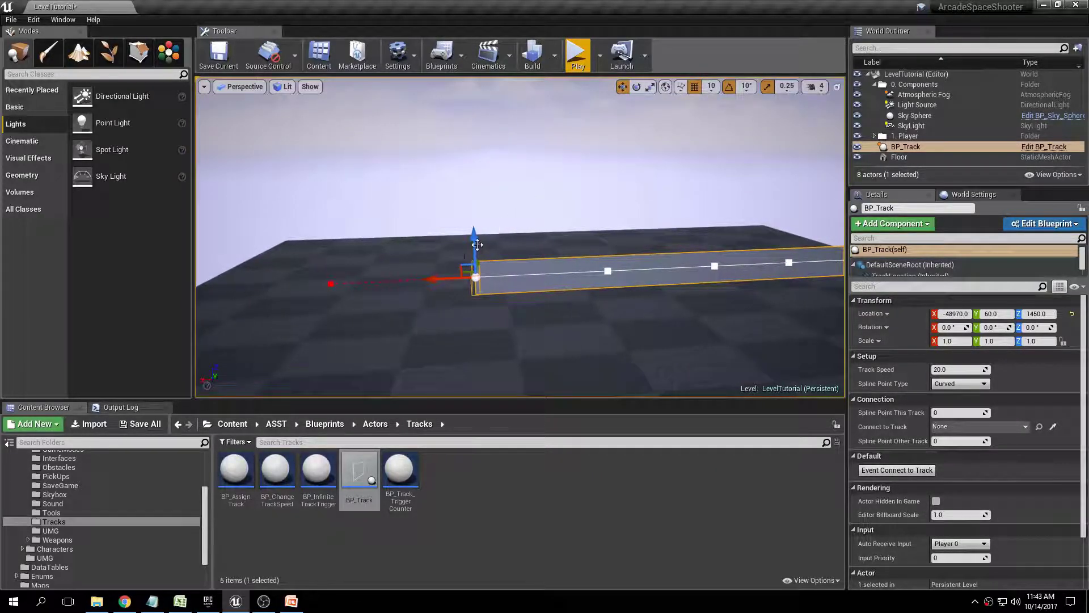
right_drag(436, 277, 437, 277)
right_drag(491, 182, 491, 182)
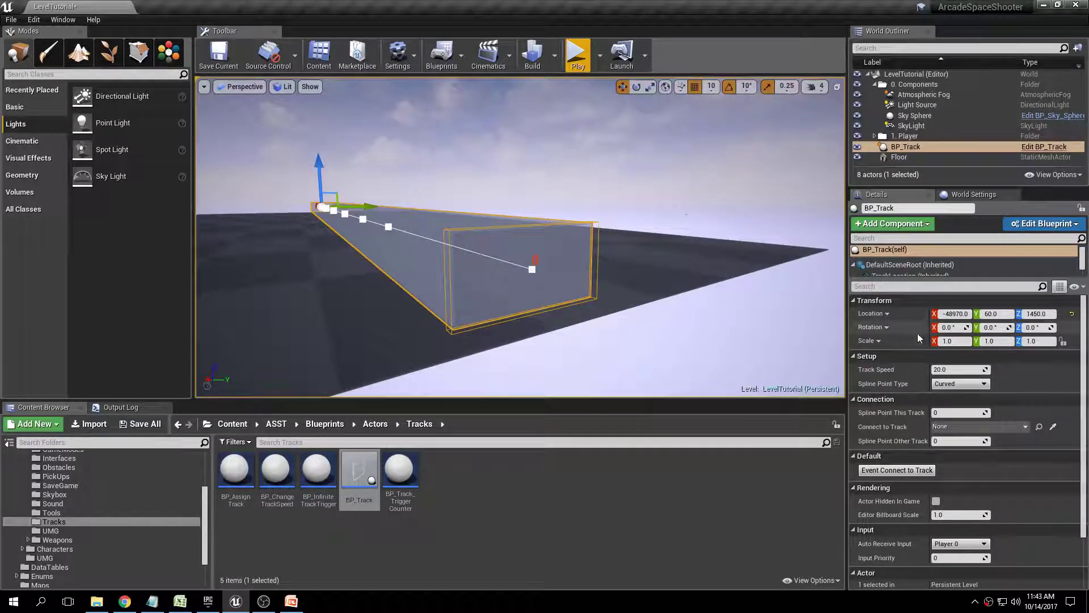
Select the BP_Track(self) root and save all modified content, including the LevelTutorial map.
click(880, 251)
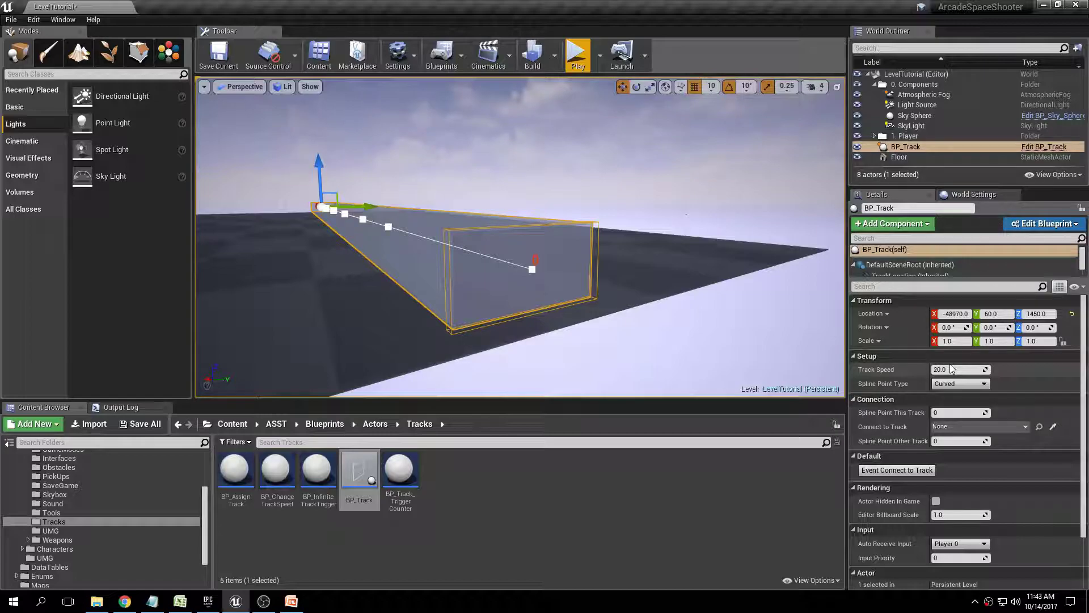
click(141, 424)
click(641, 406)
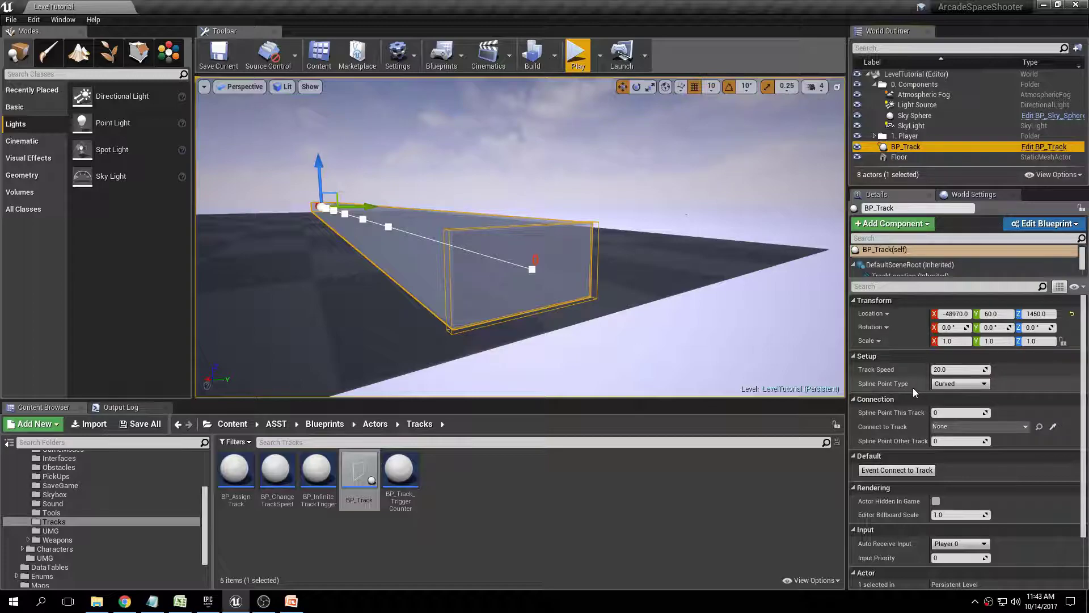
Check the Spline Point Type options of a middle spline point on BP_Track without changing them, and clear the selection.
right_drag(686, 238, 578, 275)
click(541, 252)
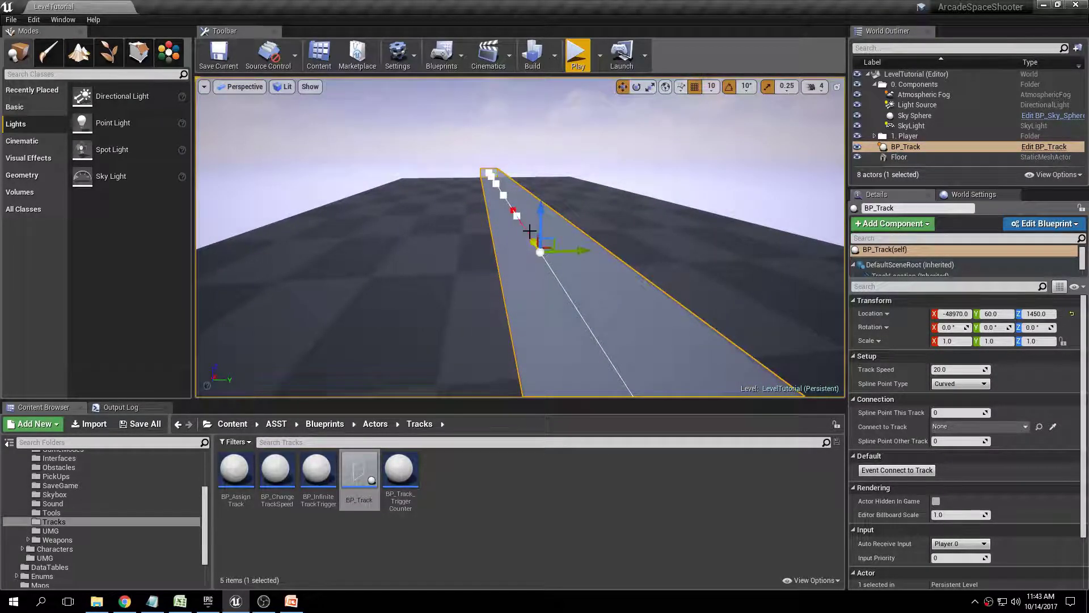
right_click(541, 253)
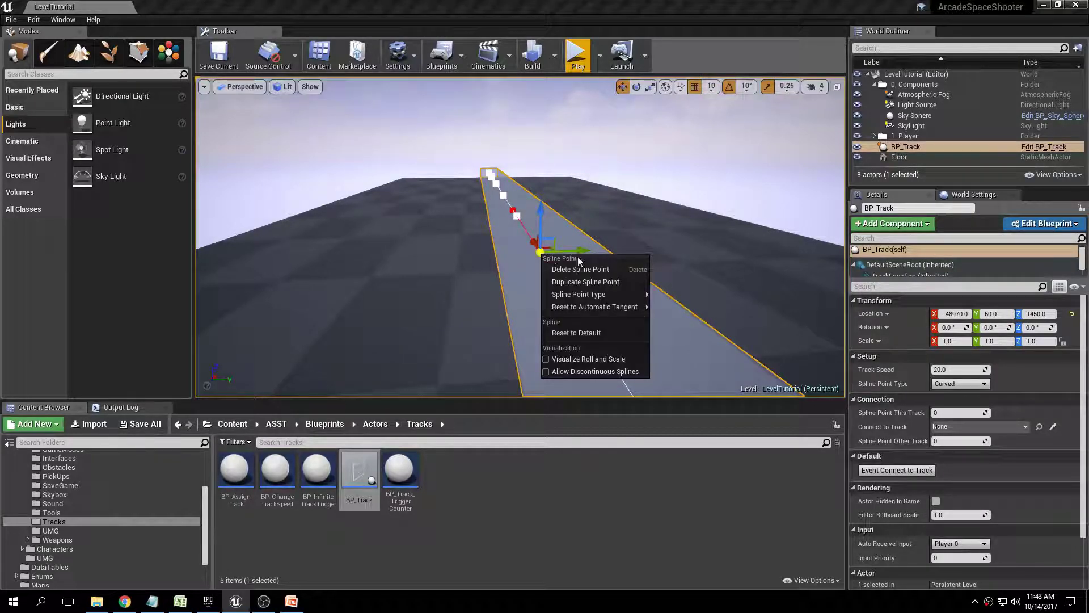
mouse_move(597, 298)
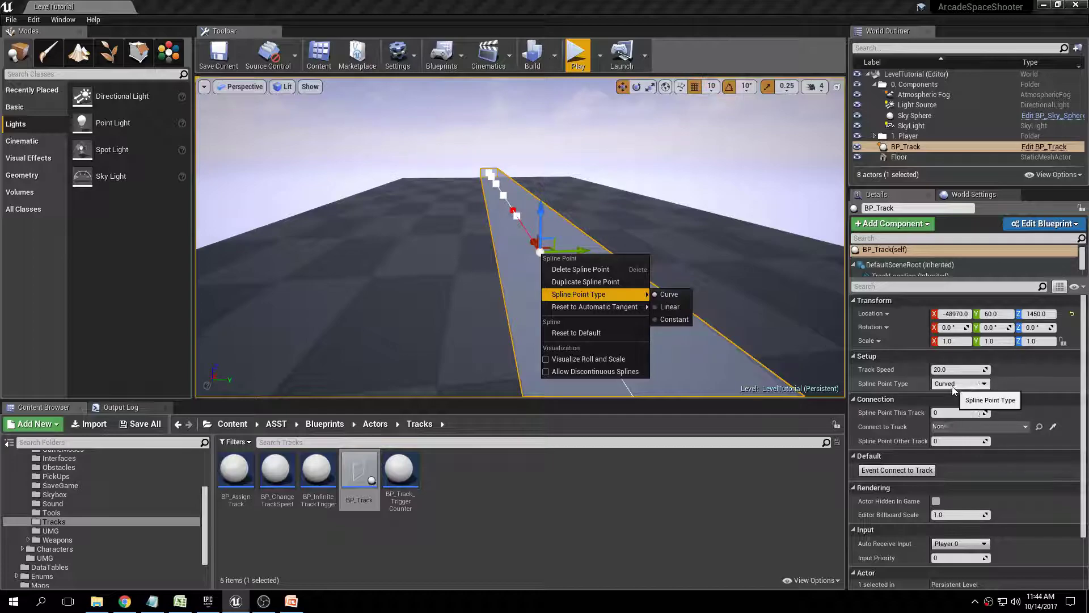
click(740, 248)
click(752, 191)
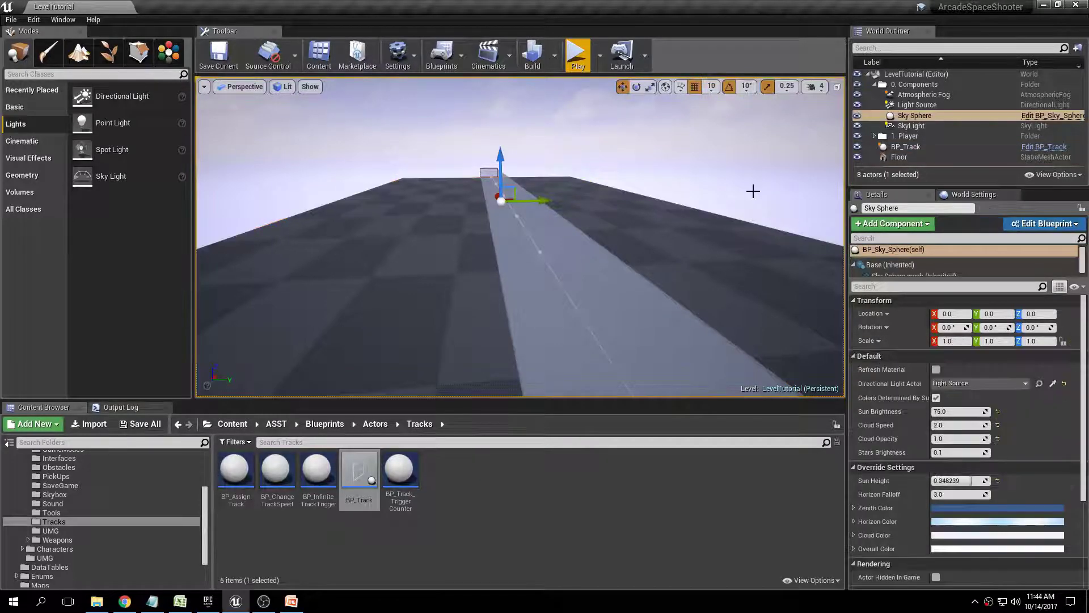
key(Escape)
Open the blueprint of the placed BP_Track and select the Add Spline Mesh Component node in its Construction Script.
right_drag(647, 172, 692, 173)
click(509, 248)
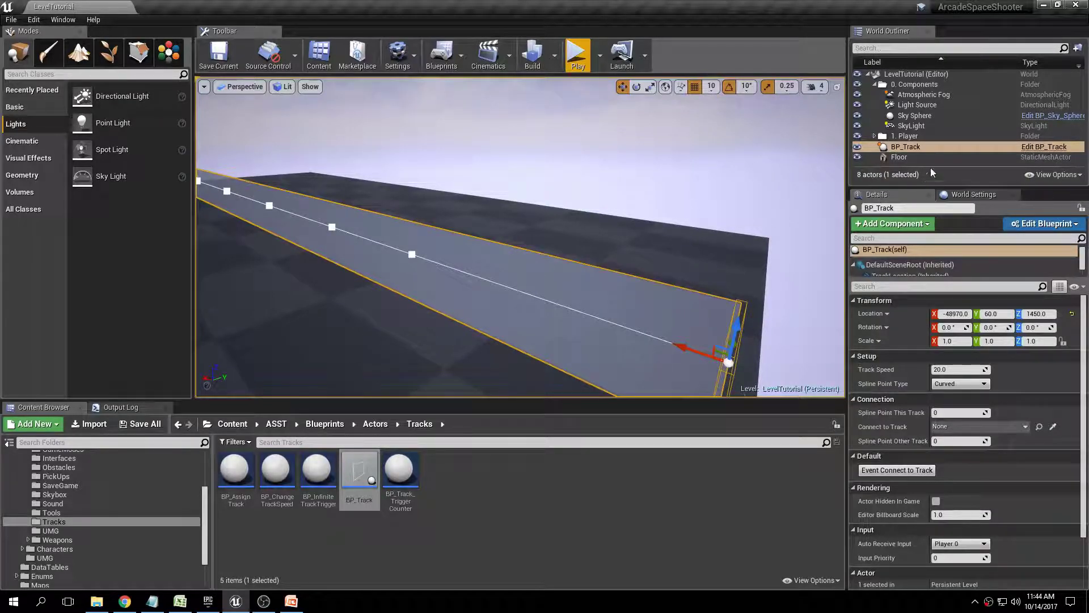
click(1054, 148)
click(1054, 147)
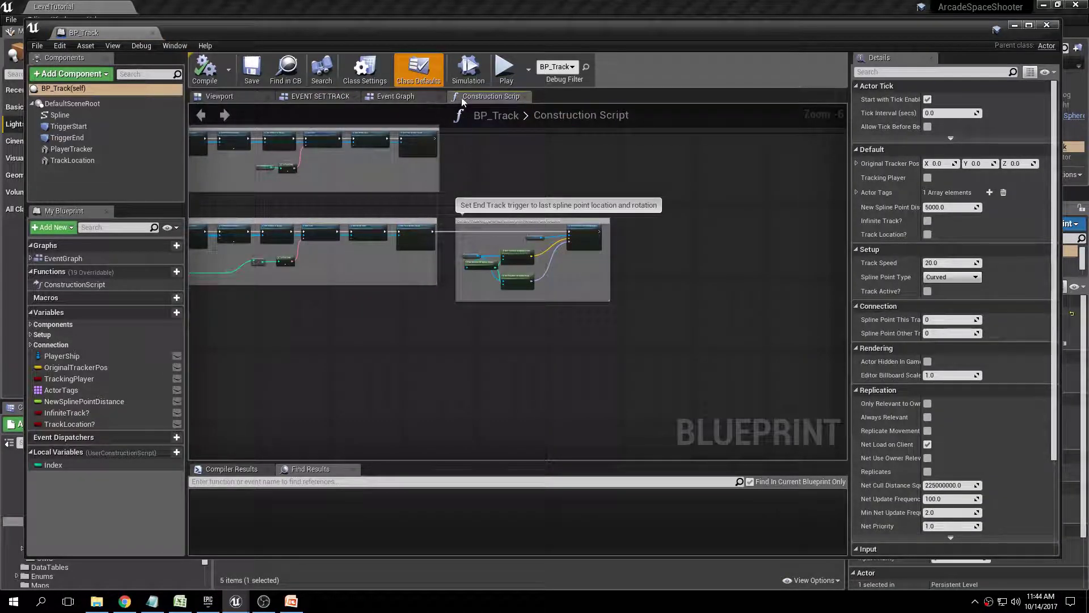
scroll(726, 163, down, 2)
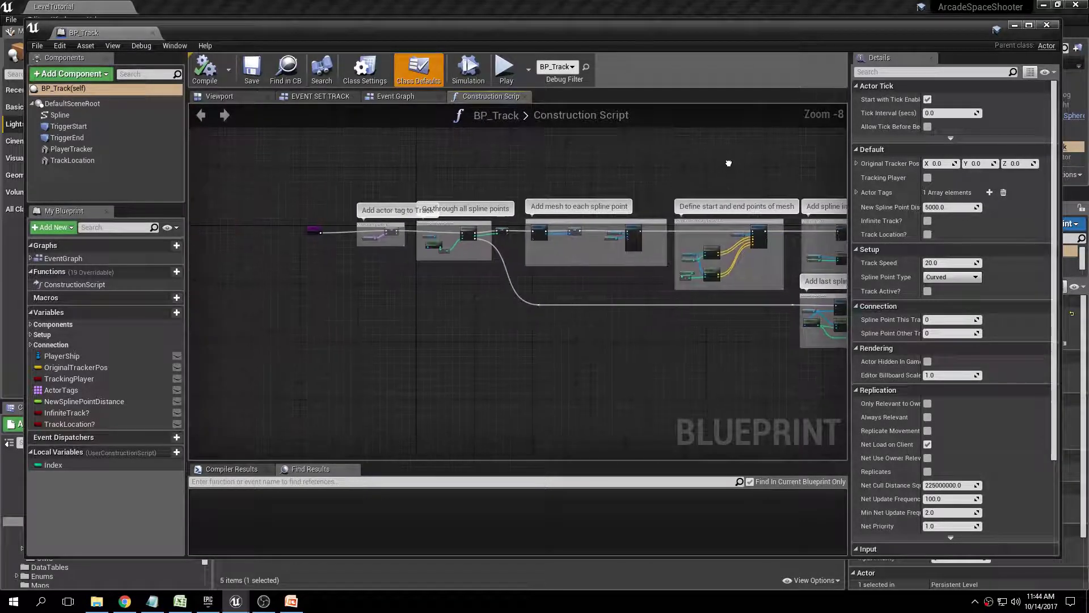
scroll(527, 219, up, 5)
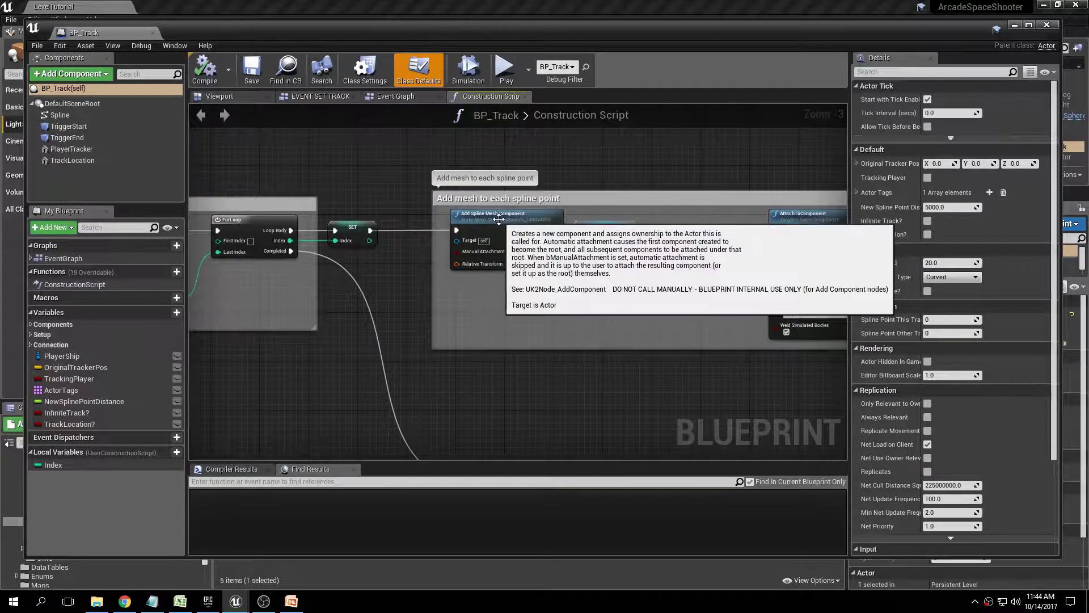
click(499, 220)
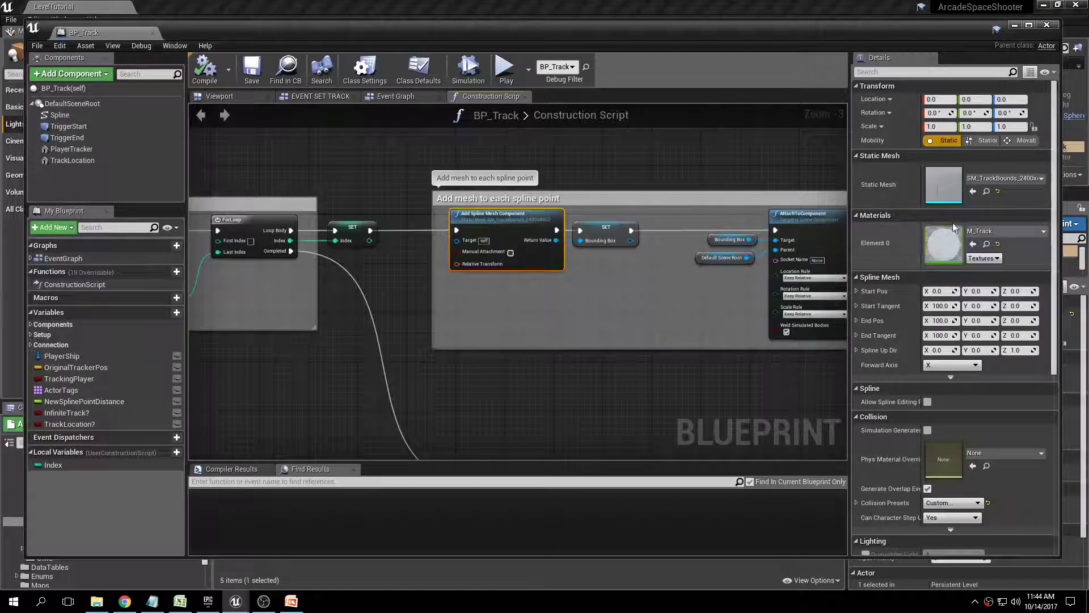
Turn off Hidden in Game for the spline mesh component so the track shows during play, and compile and save BP_Track.
scroll(1044, 255, down, 5)
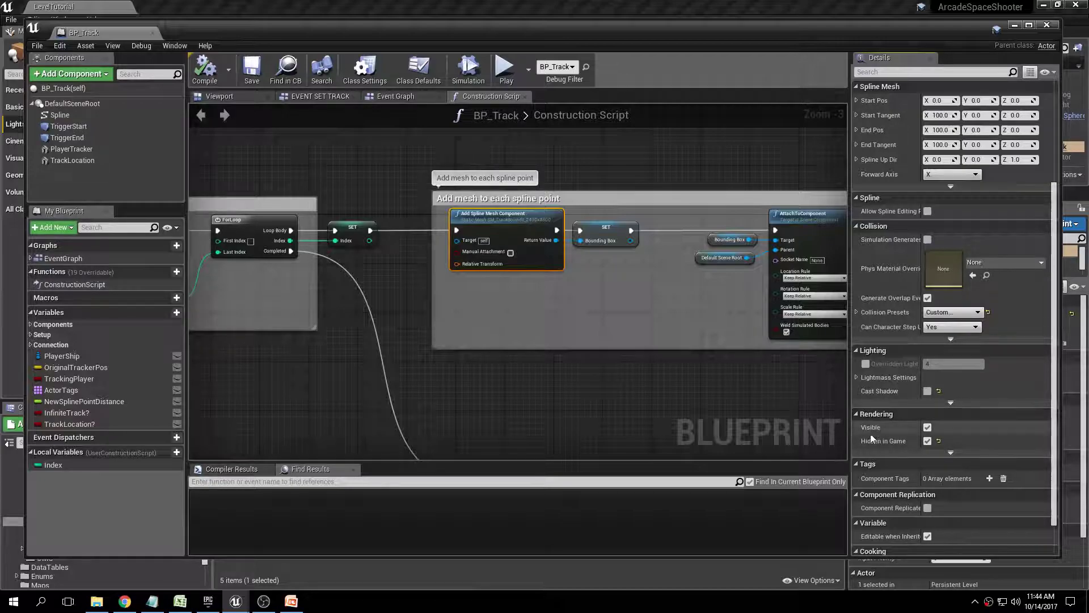
click(928, 441)
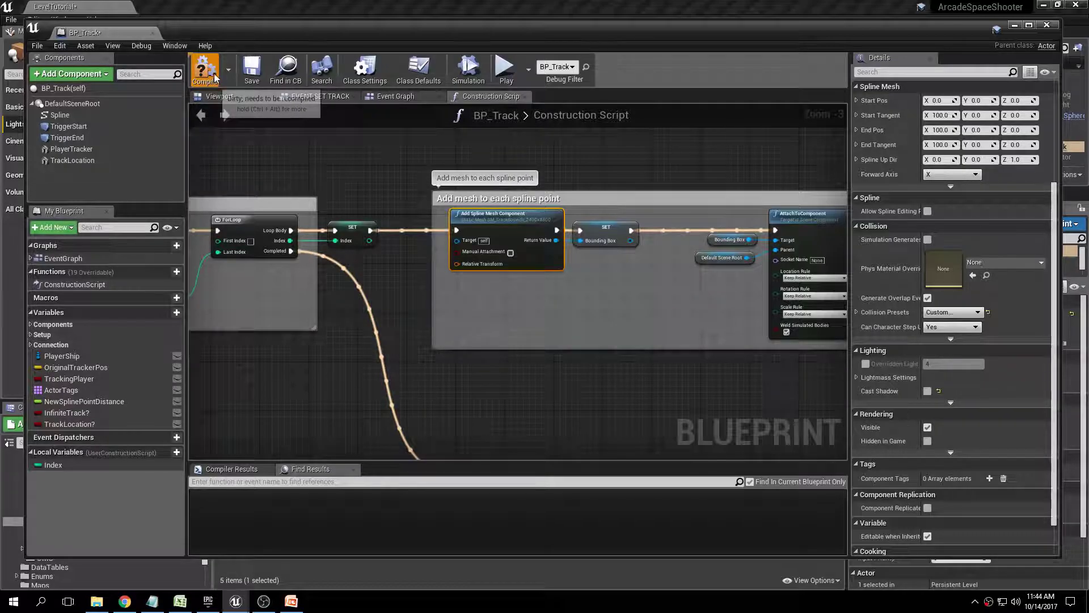
click(249, 74)
Dock the BP_Track blueprint editor beside the LevelTutorial level editor, return to the level and save all modified content.
click(152, 33)
drag(188, 12, 186, 8)
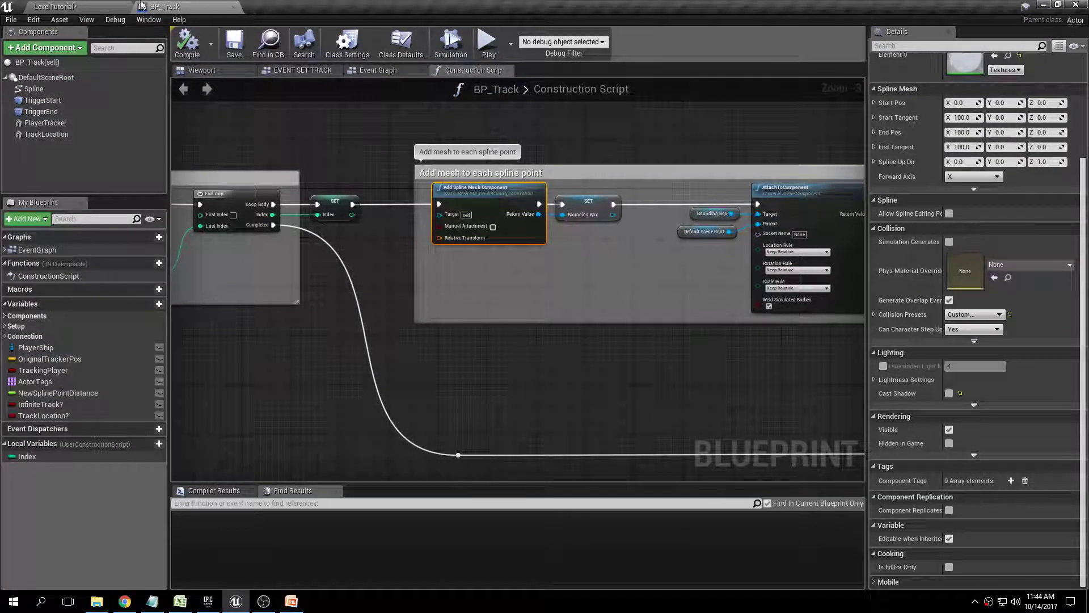
click(75, 7)
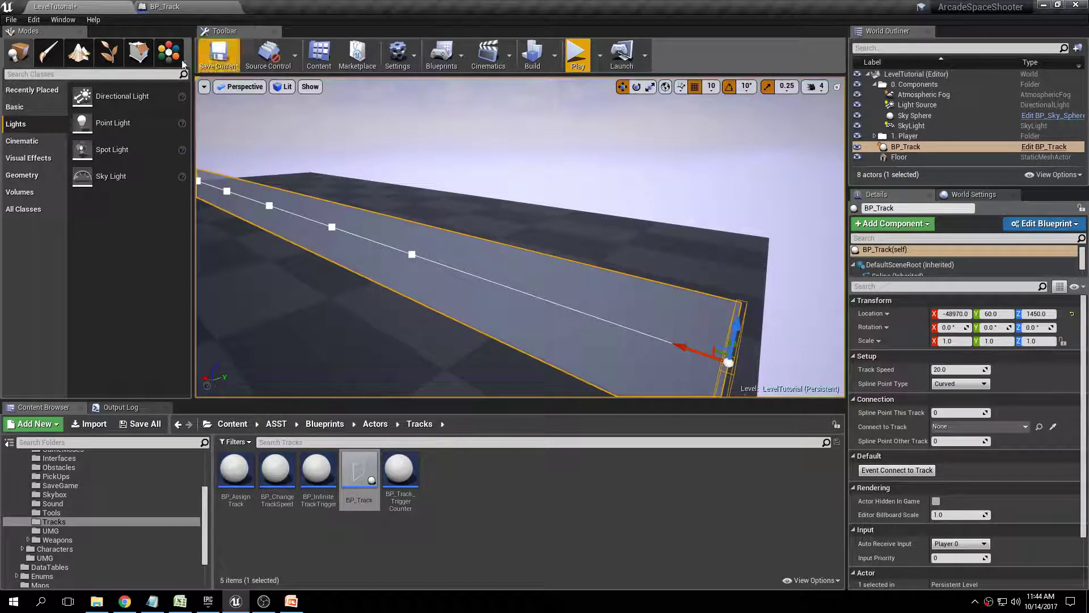
click(140, 424)
click(646, 410)
Select BP_Track and examine its mesh and spline points from the track's start along its length.
right_drag(588, 165, 432, 205)
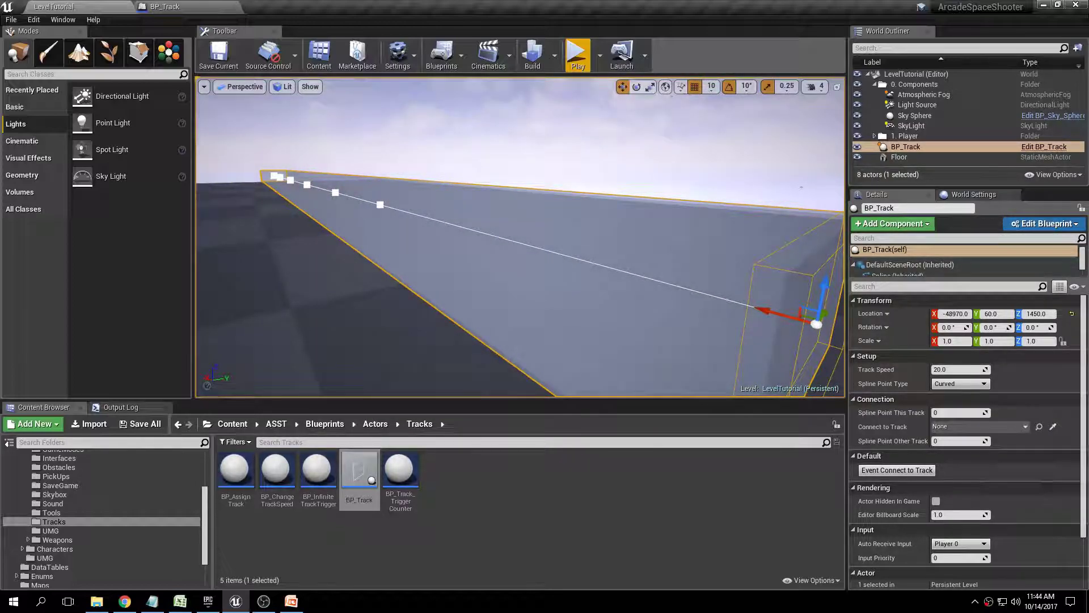
click(518, 159)
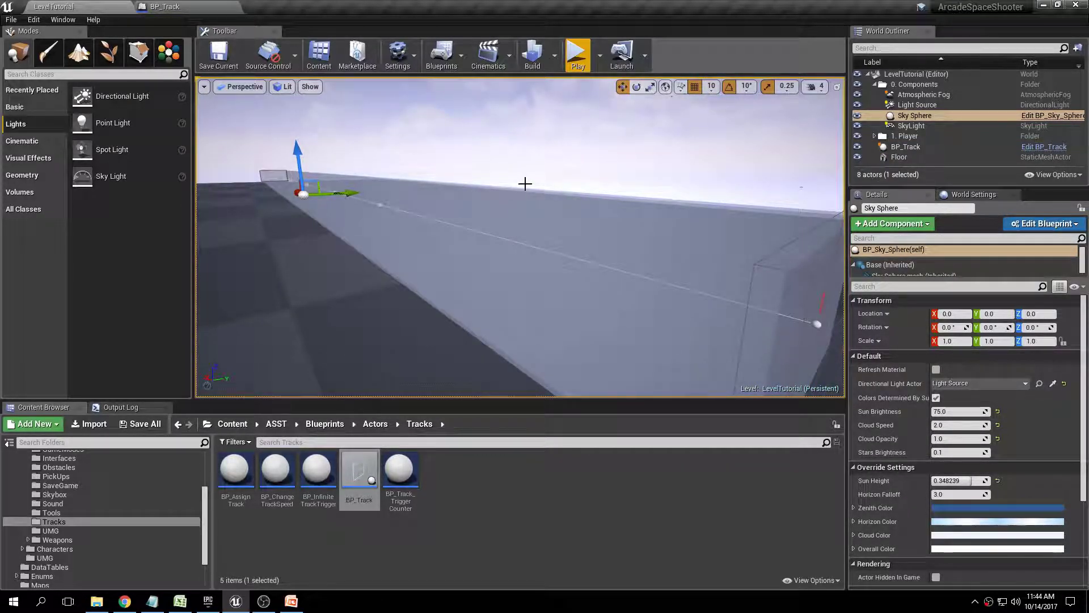
click(514, 220)
right_drag(584, 175, 322, 220)
key(s)
right_drag(533, 138, 598, 205)
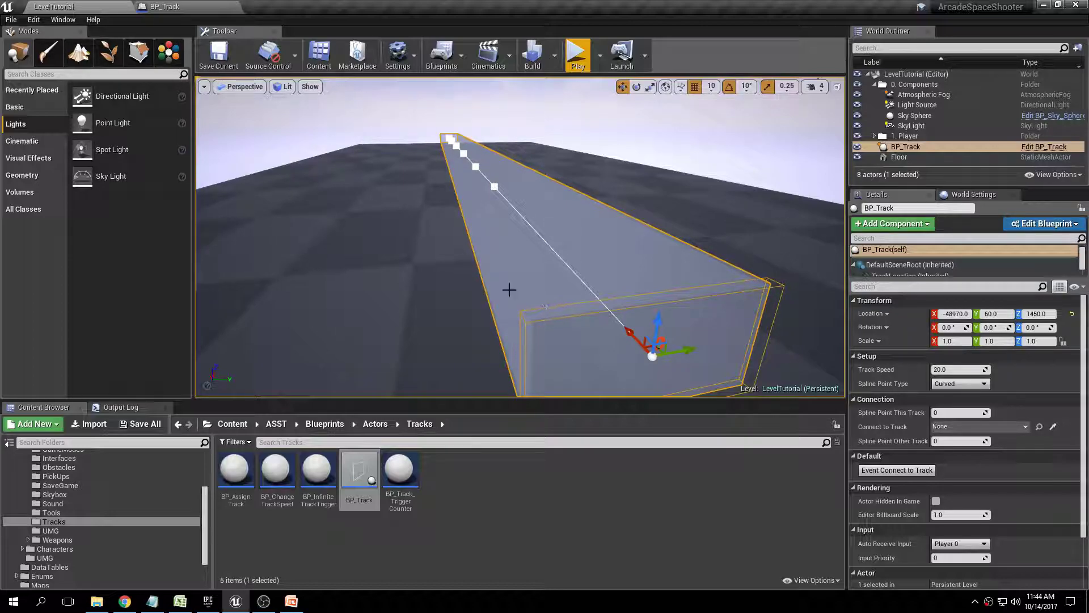
Play the level briefly to test how the ship flies at the track's start, and stop the session.
right_drag(633, 166, 728, 164)
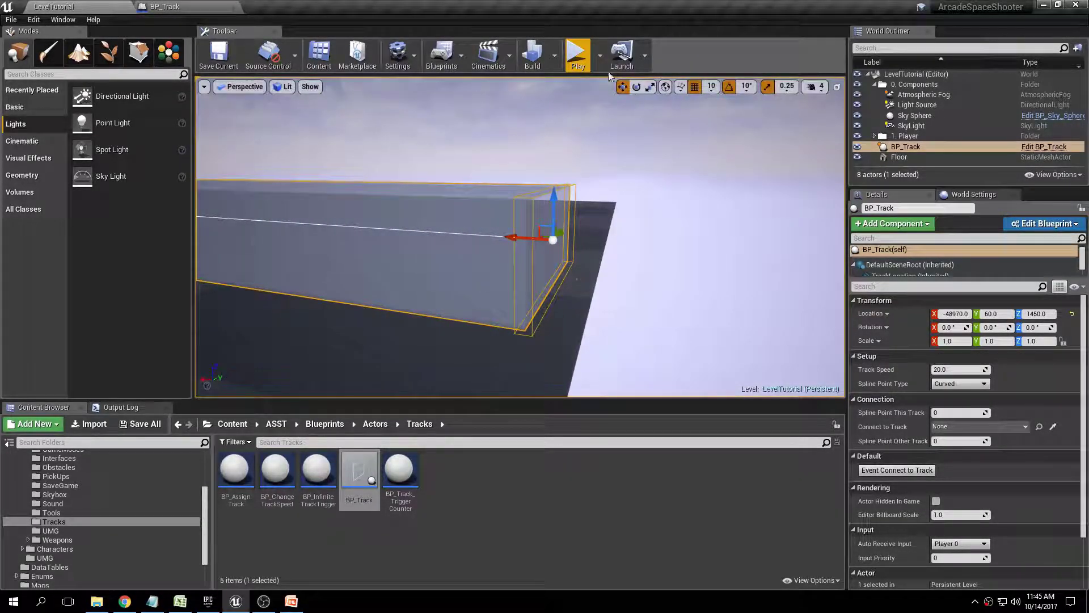
click(577, 53)
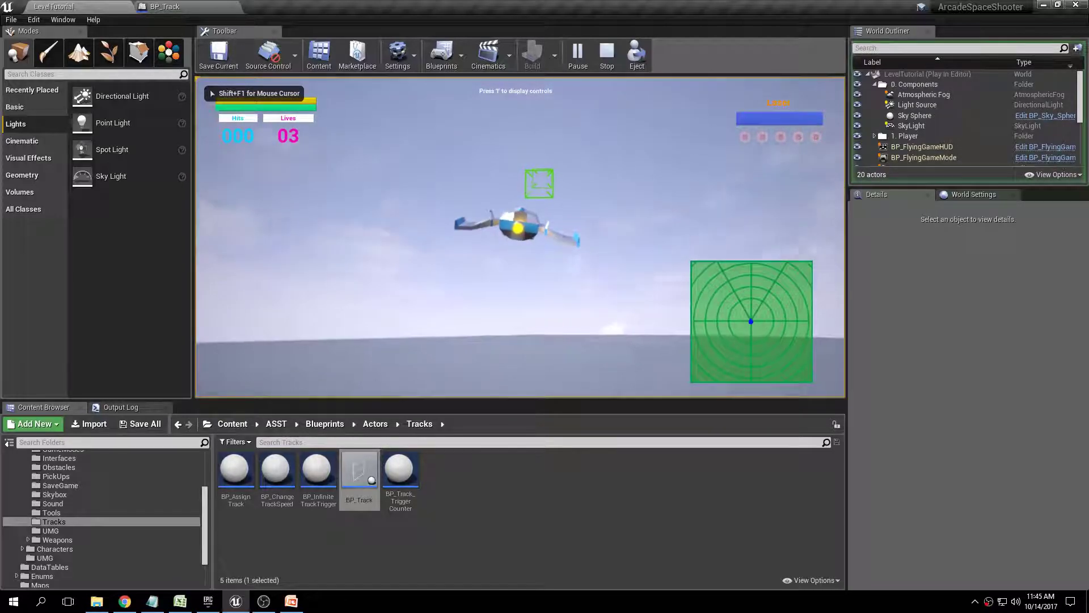
key(Escape)
Place a BP_AssignTrack actor at the start of BP_Track and shift it along X to -49270.
right_drag(546, 223, 577, 223)
right_click(578, 223)
click(445, 476)
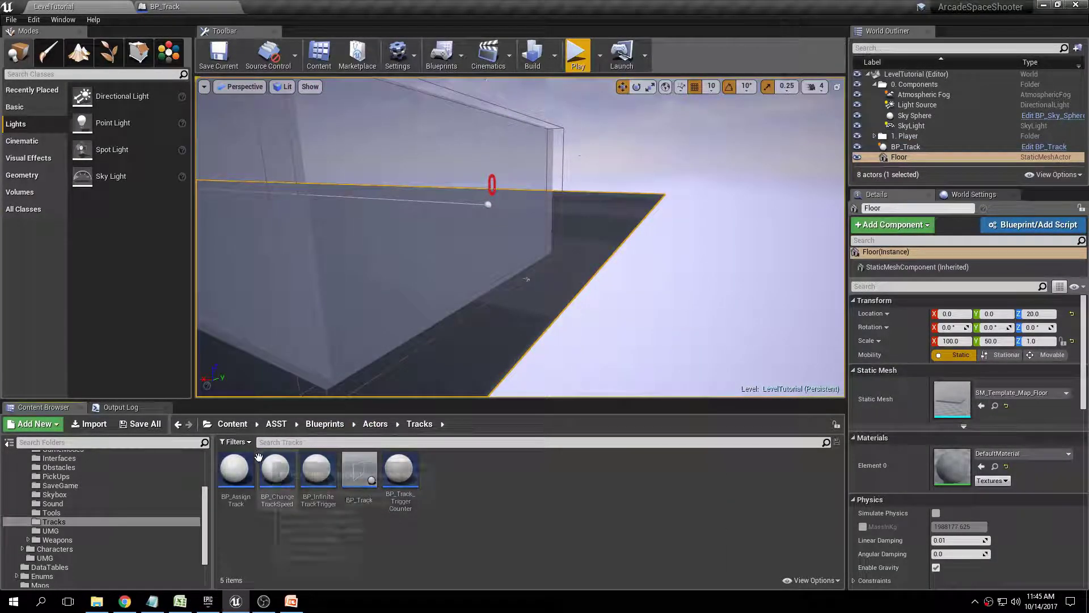
drag(232, 476, 516, 165)
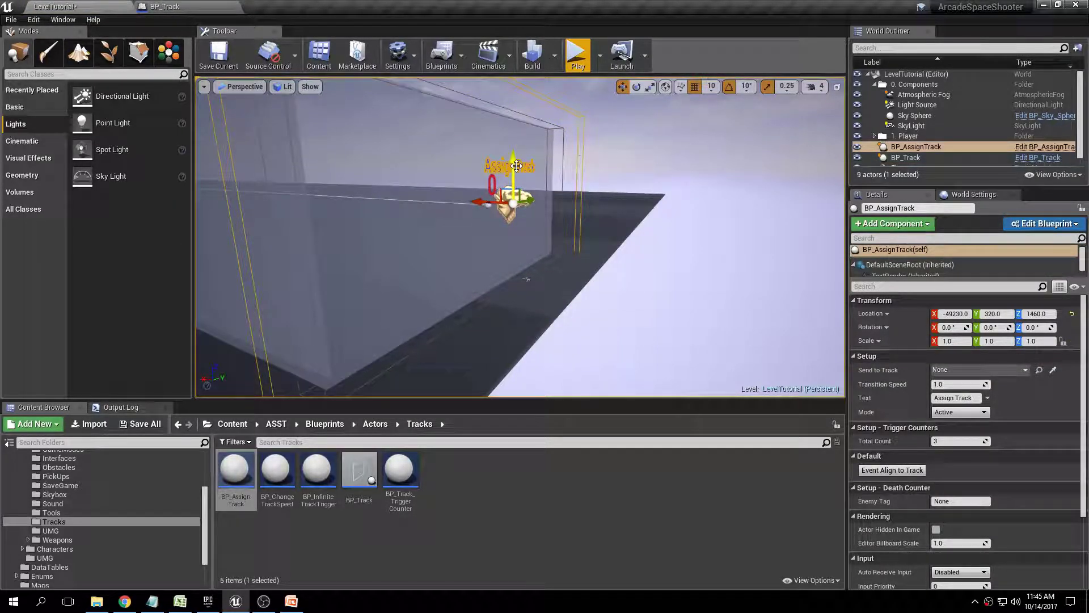
right_drag(644, 187, 607, 187)
drag(457, 220, 463, 212)
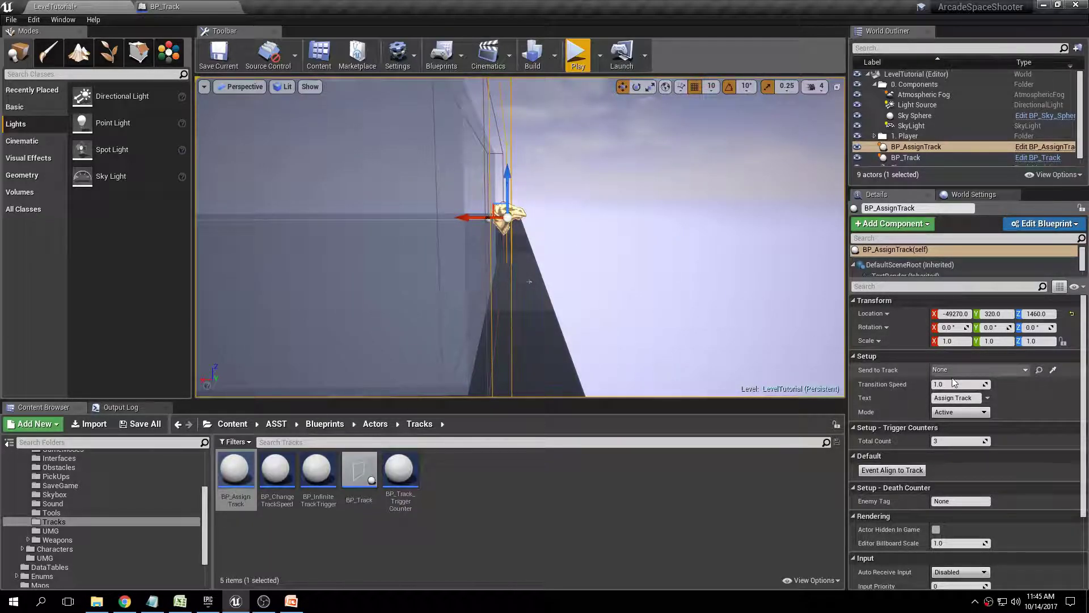
Set the Send to Track of BP_AssignTrack to BP_Track and run its Event Align to Track.
right_drag(695, 289, 700, 264)
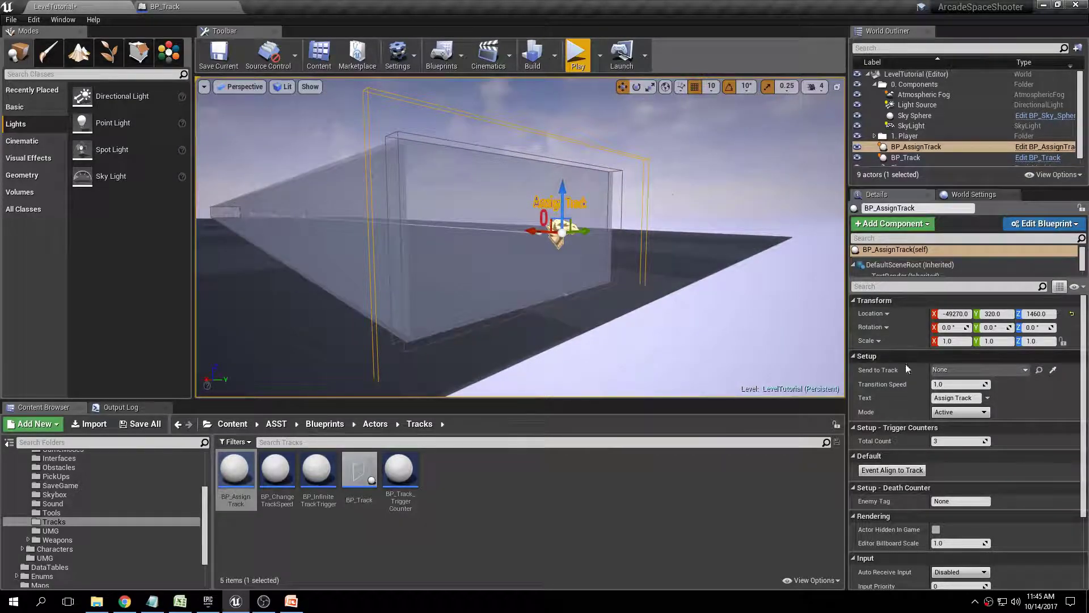
click(954, 371)
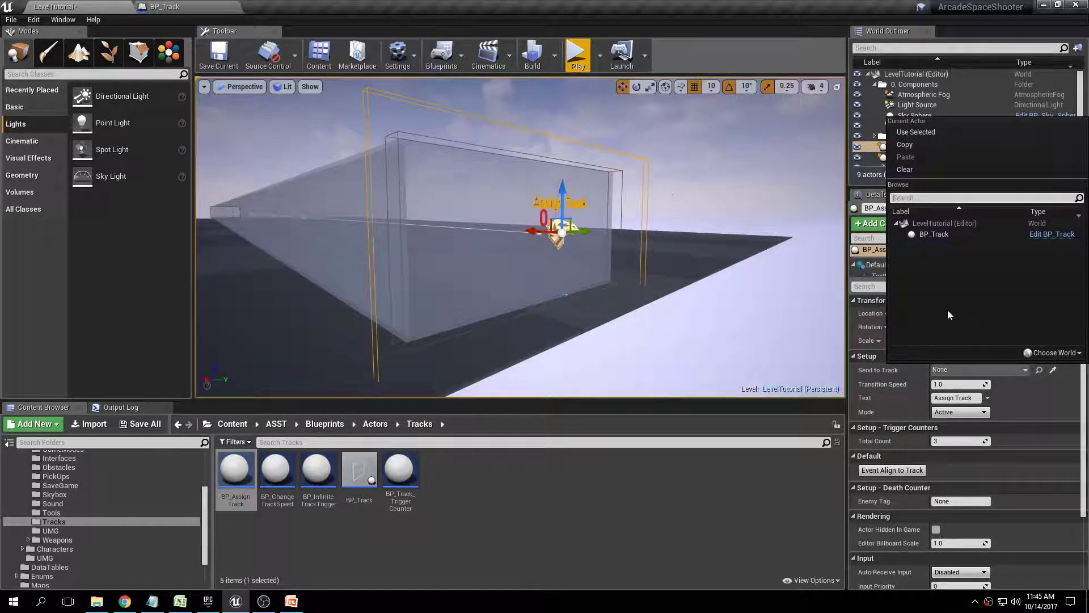
click(933, 235)
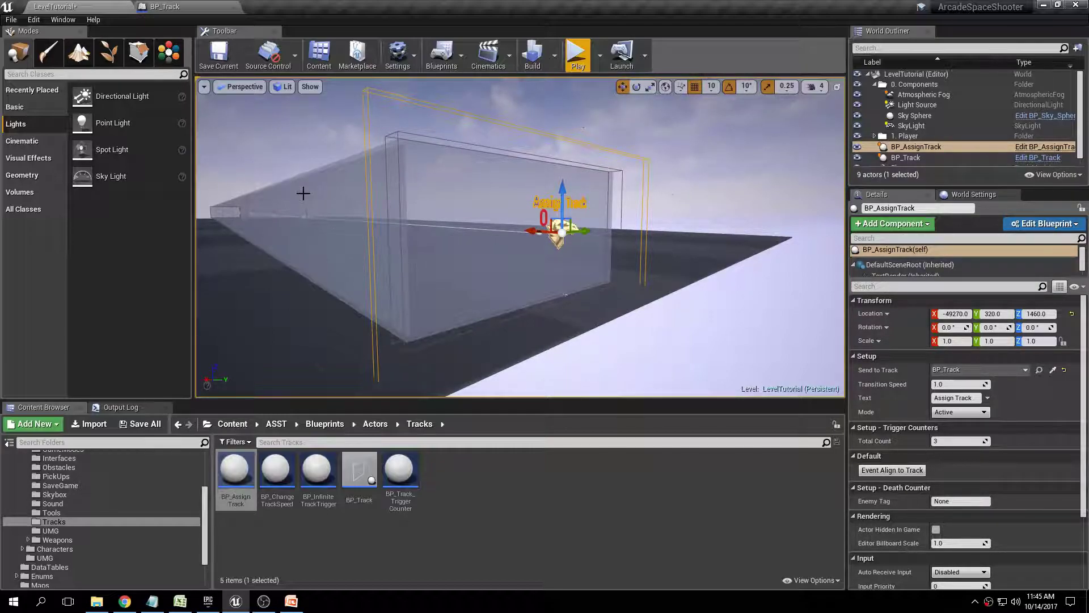
click(892, 471)
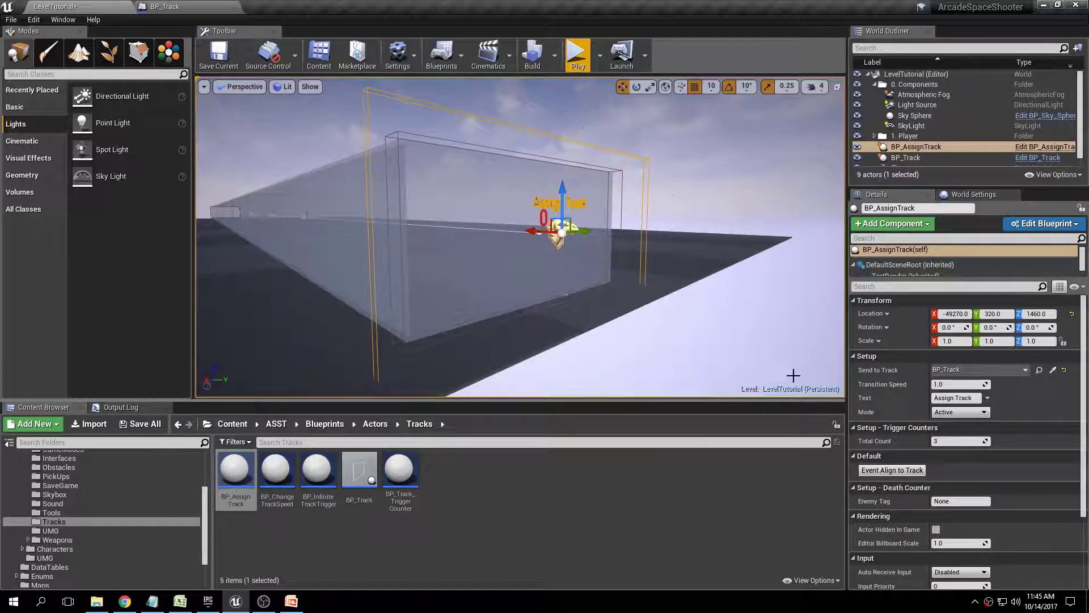
click(898, 472)
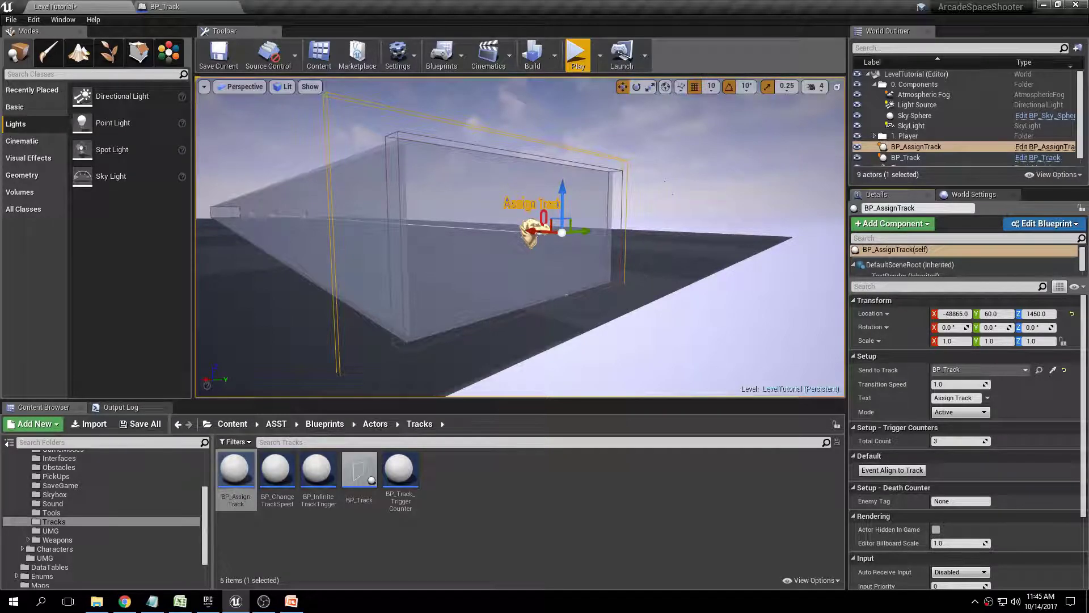
Move BP_AssignTrack back along X to -49255, just in front of the track's start.
key(f)
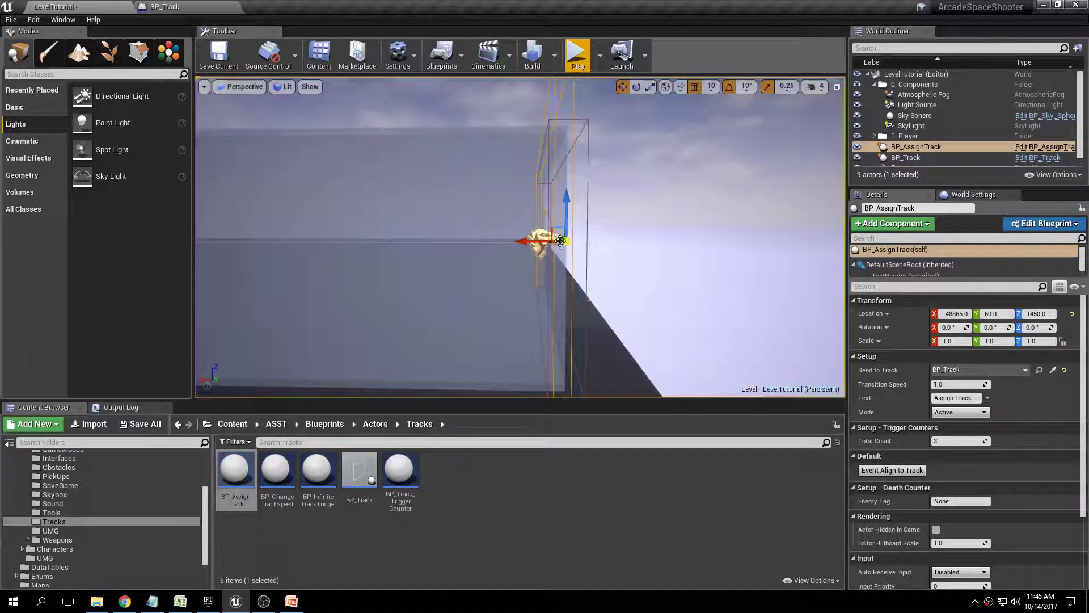
alt+drag(611, 227, 637, 193)
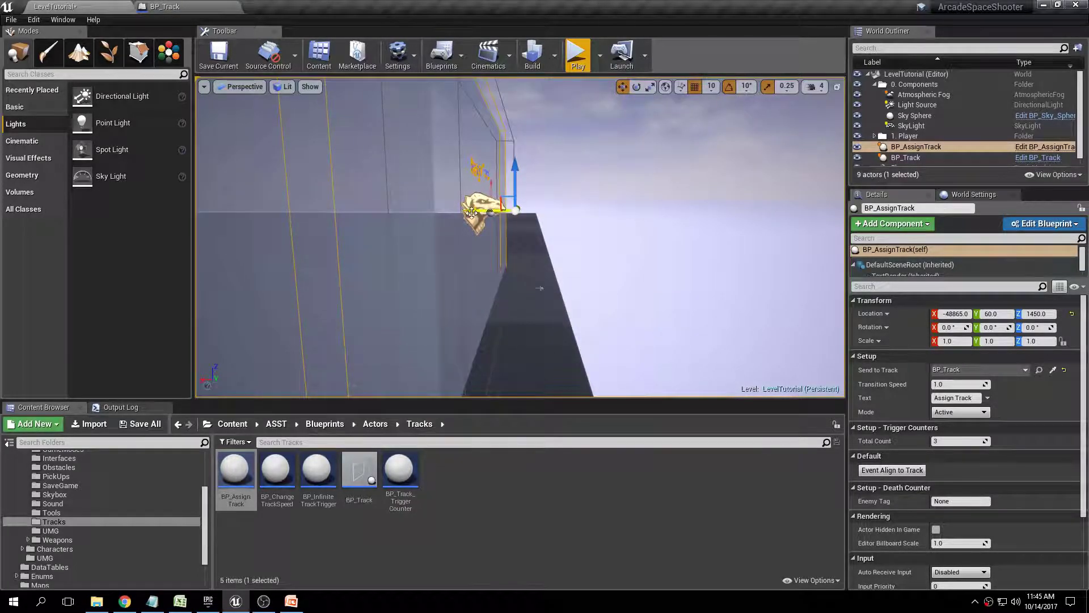
alt+drag(624, 255, 654, 253)
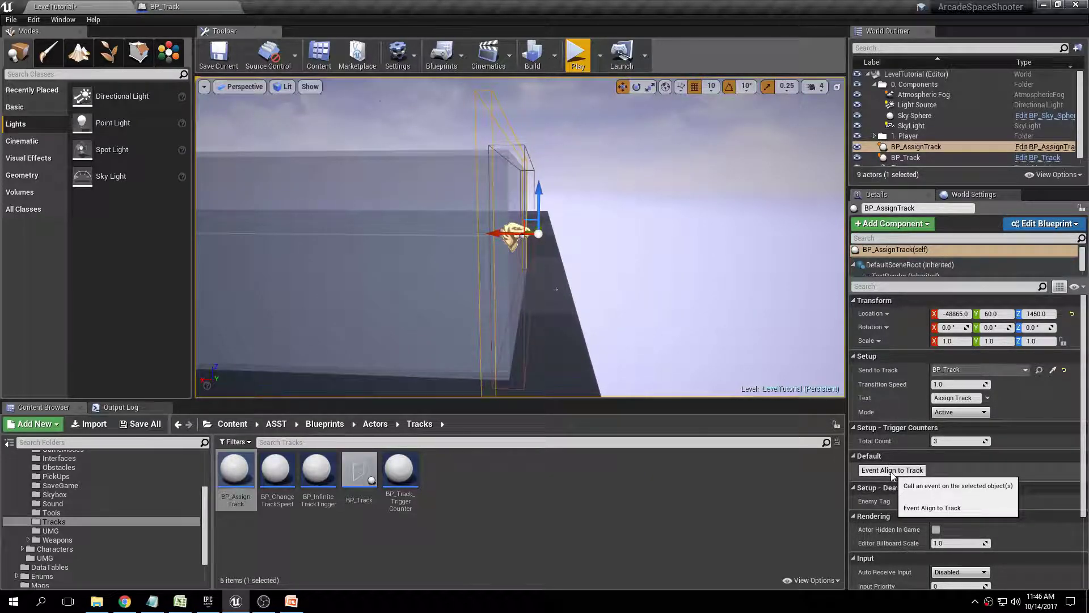
drag(496, 233, 514, 230)
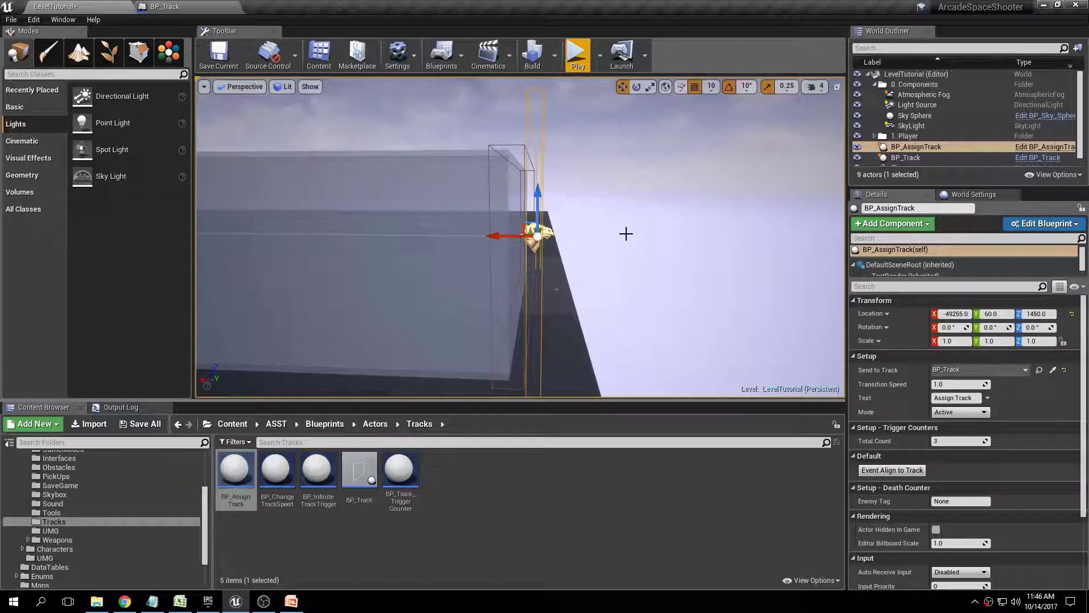
right_drag(800, 340, 795, 338)
key(f)
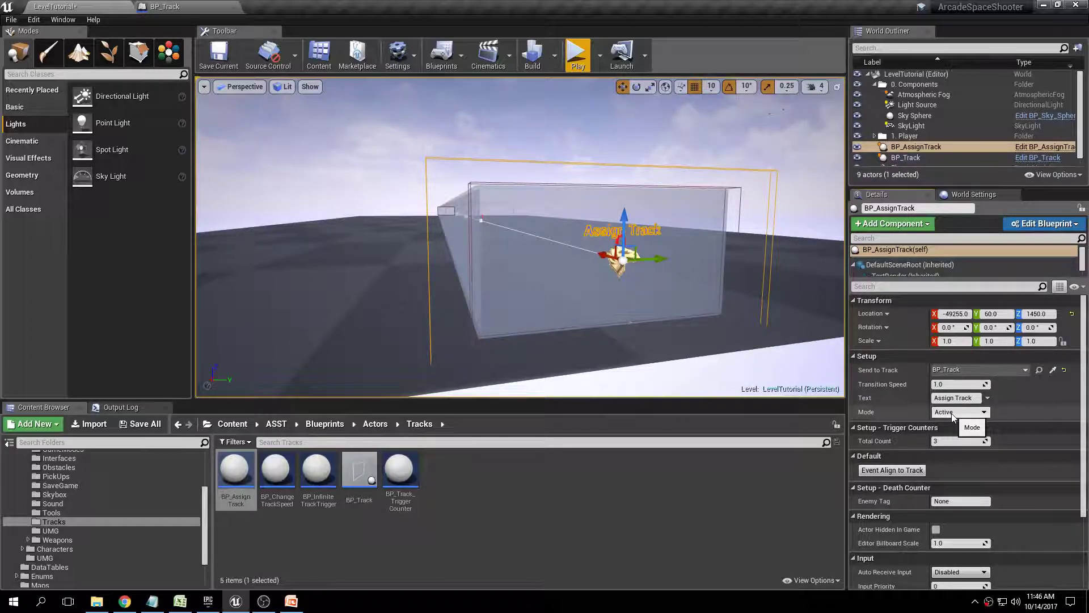
Run Event Align to Track again on BP_AssignTrack and save the LevelTutorial map.
click(902, 469)
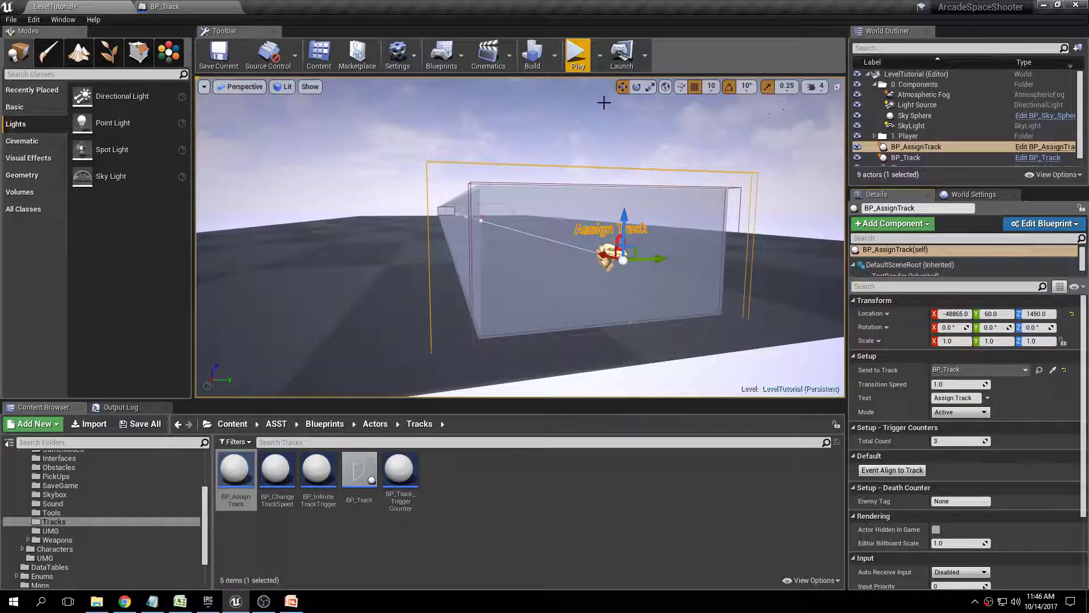
click(155, 426)
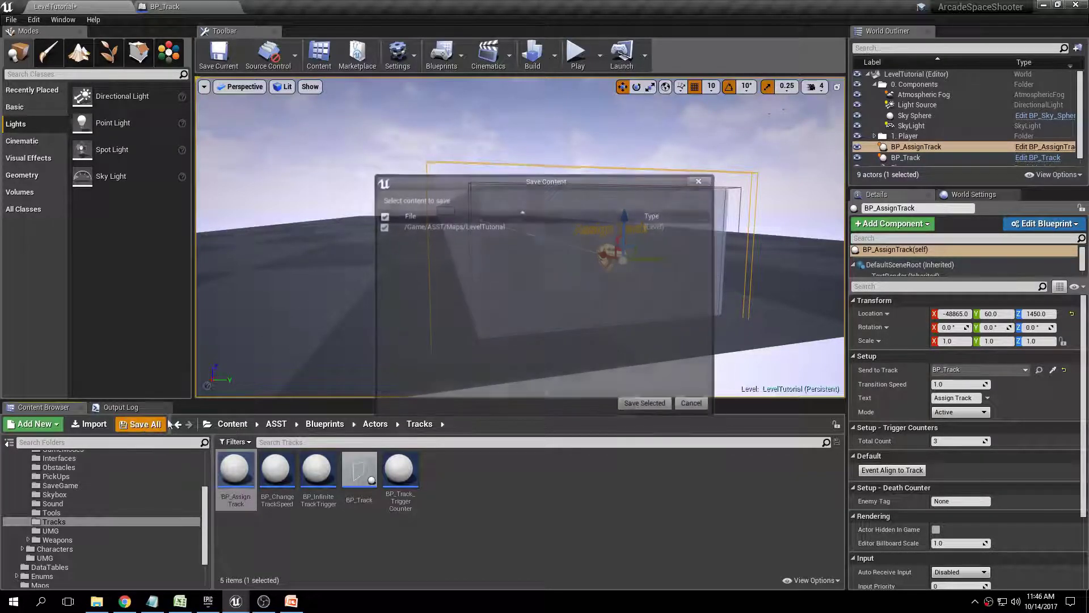
click(644, 402)
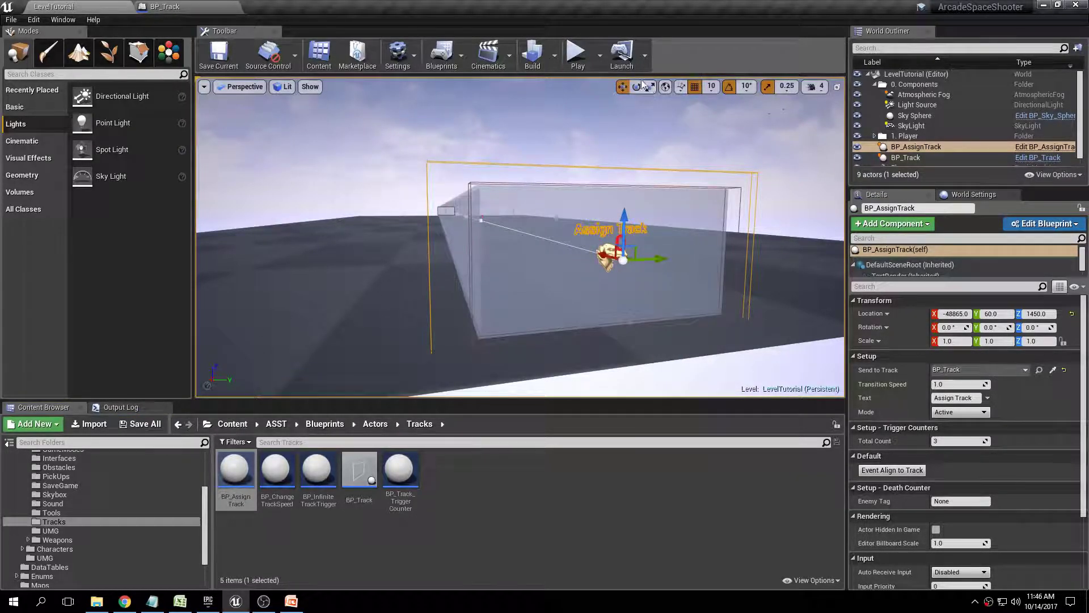
Playtest the LevelTutorial map, flying the ship up, down and to both sides along the track, and briefly check the launch position again.
click(577, 54)
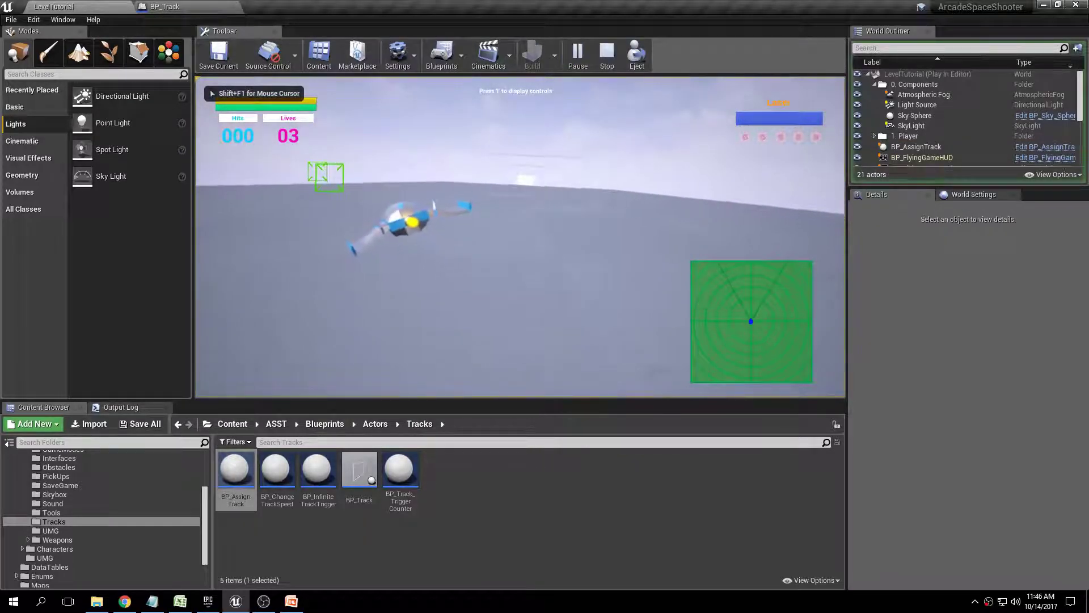
key(a)
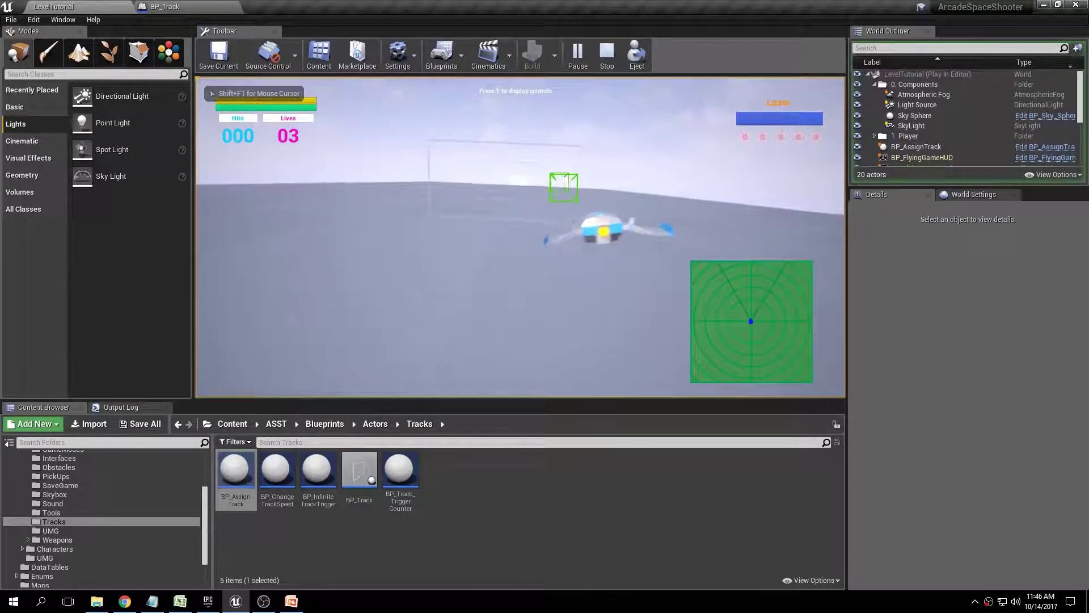
key(w)
key(s)
key(a)
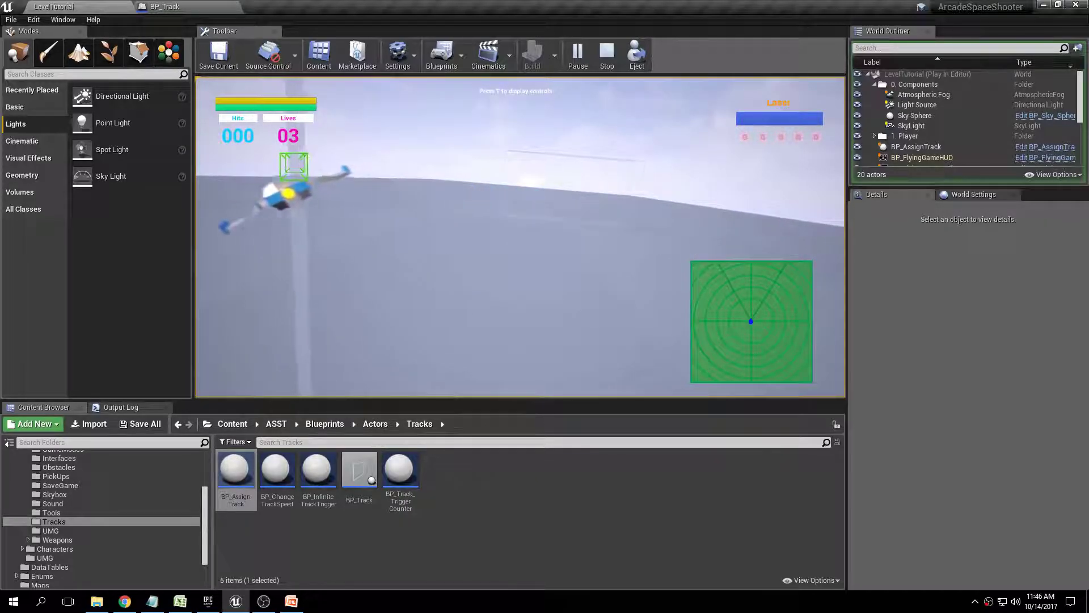
key(d)
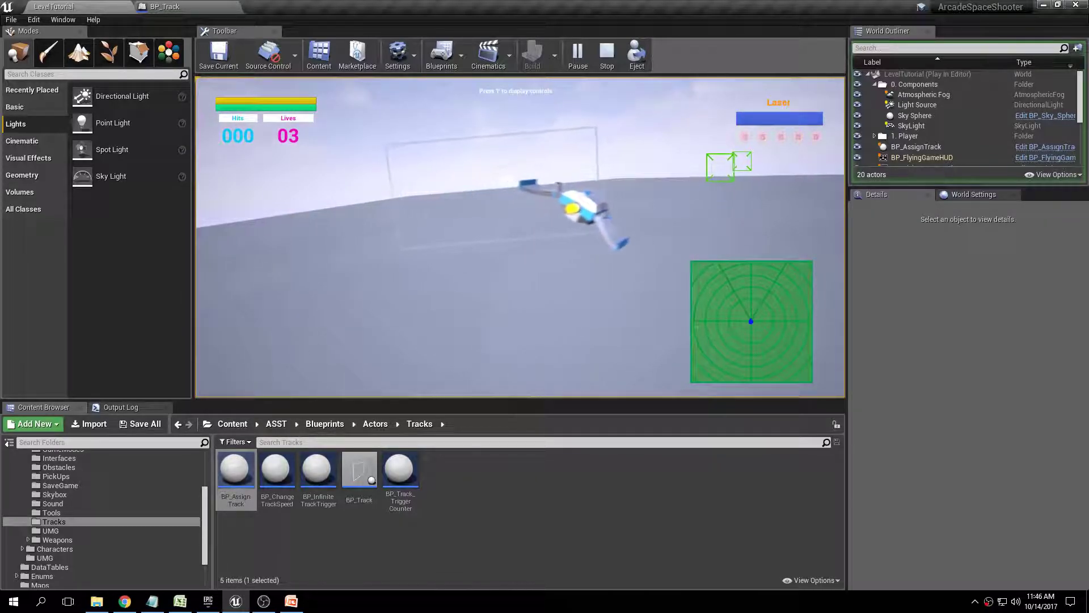
key(a)
key(s)
key(w)
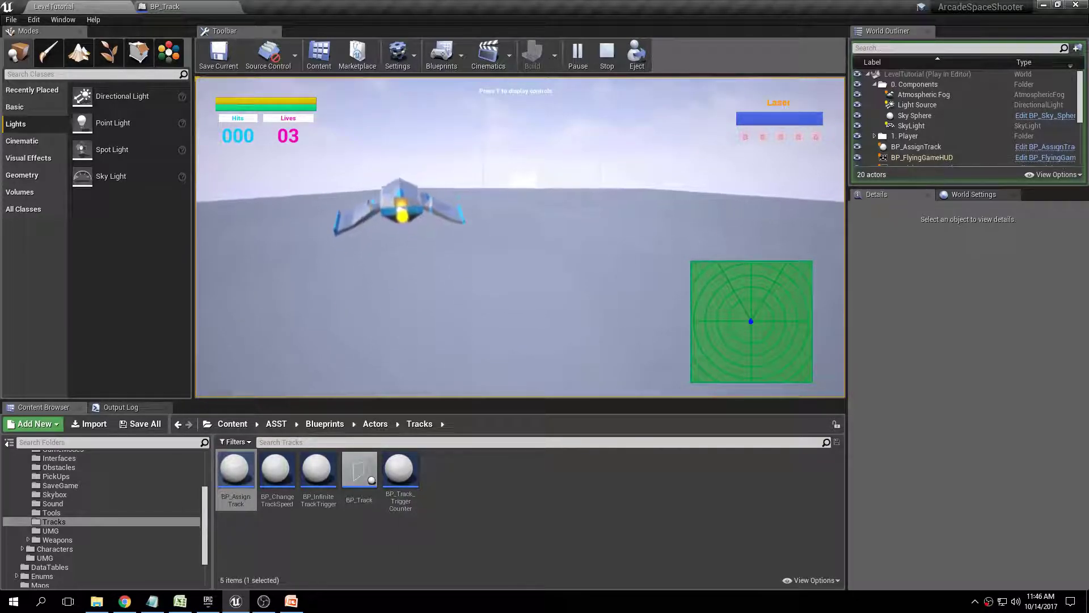
key(s)
key(w)
key(a)
key(d)
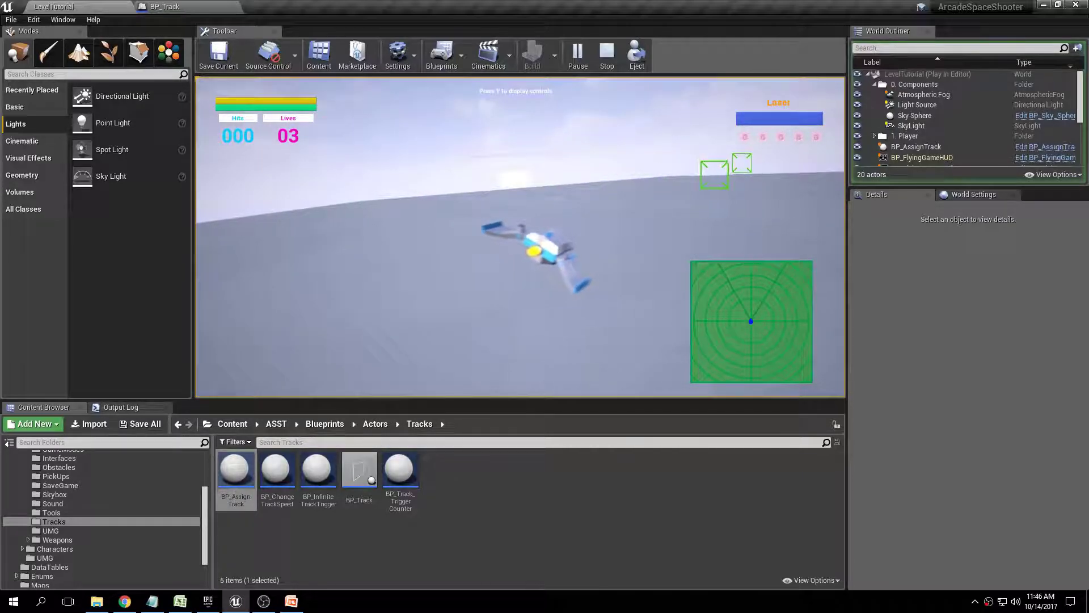
key(Escape)
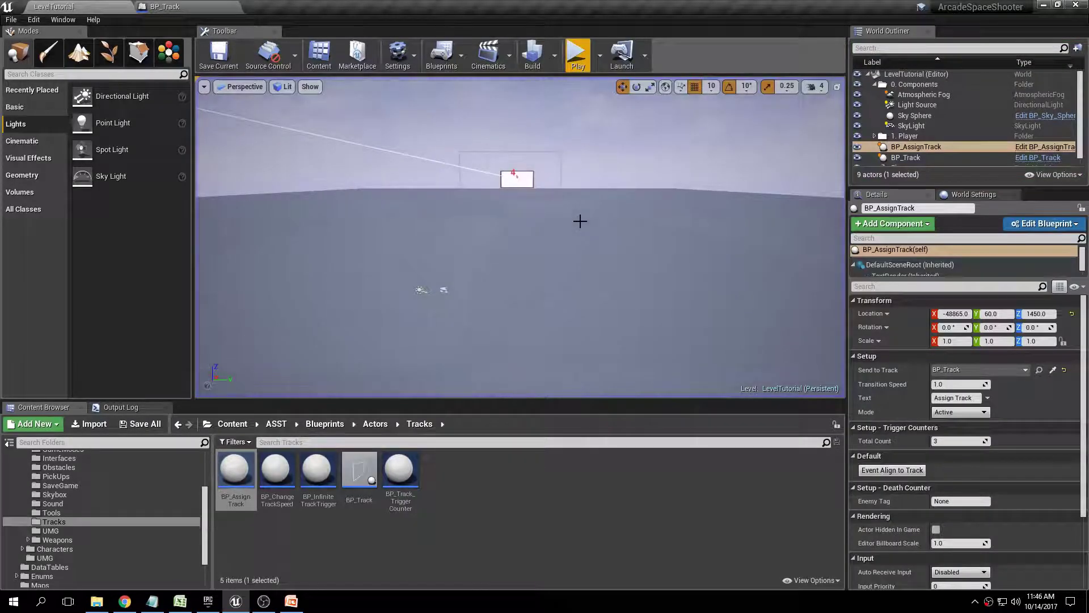
click(578, 56)
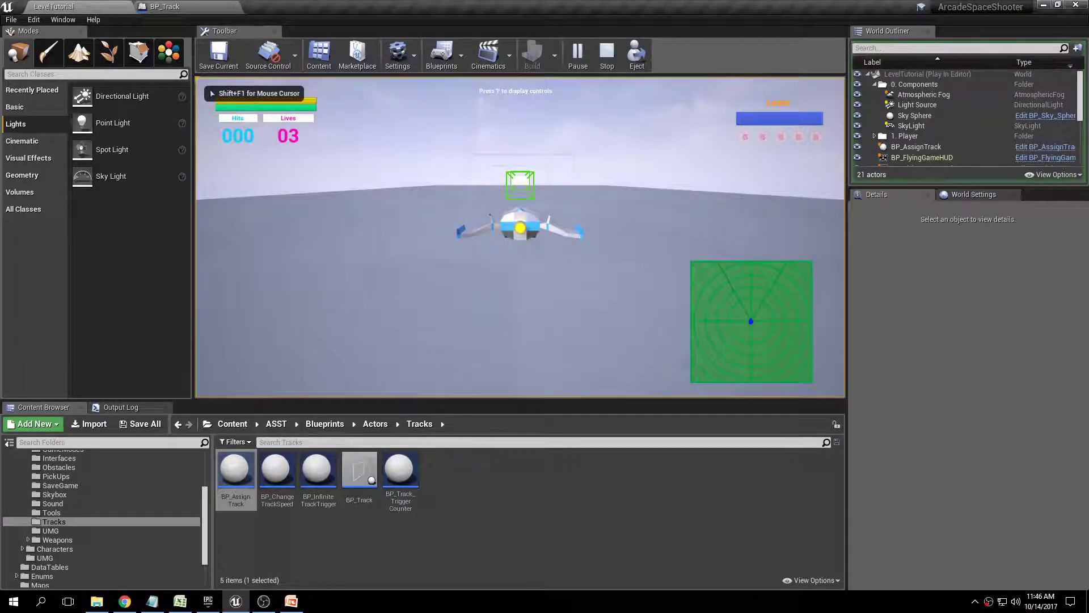
key(Escape)
Raise the Player Start to about Z 1462, level with the middle of the track's entrance, and save everything.
key(f)
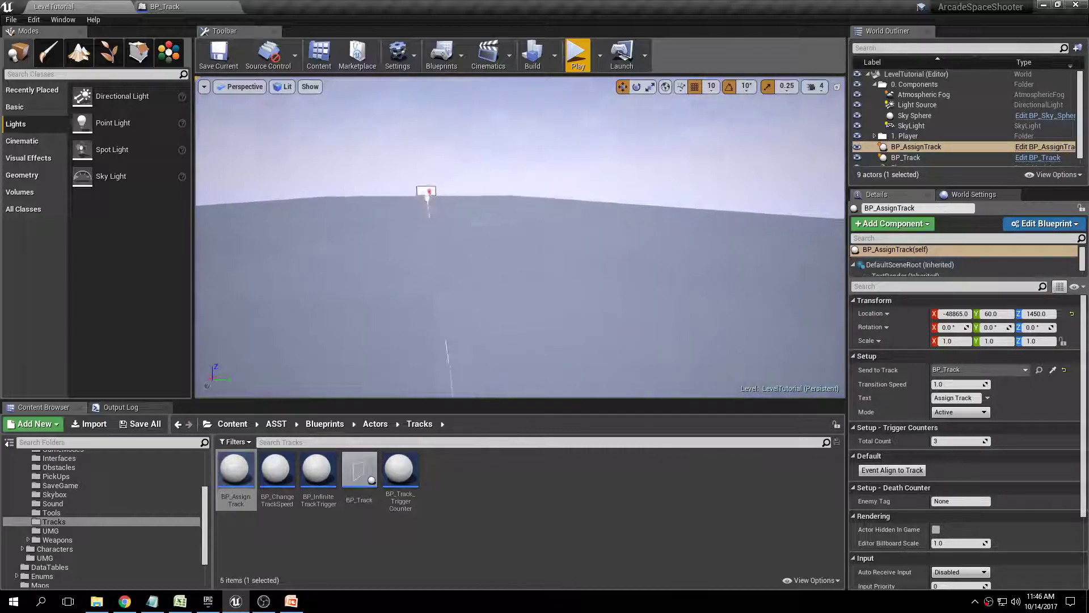
right_drag(550, 211, 551, 212)
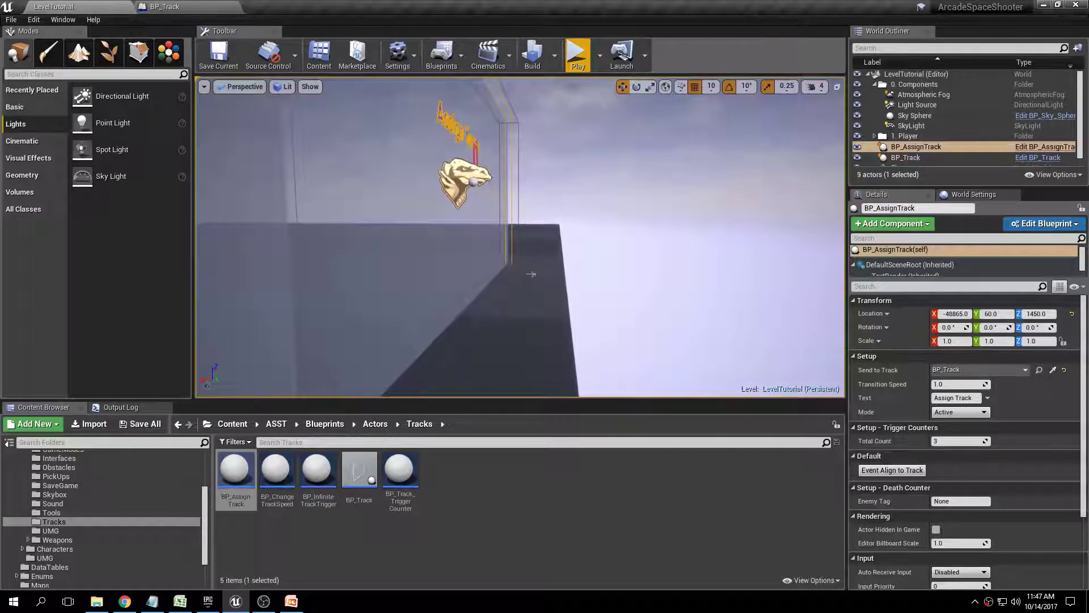
click(532, 272)
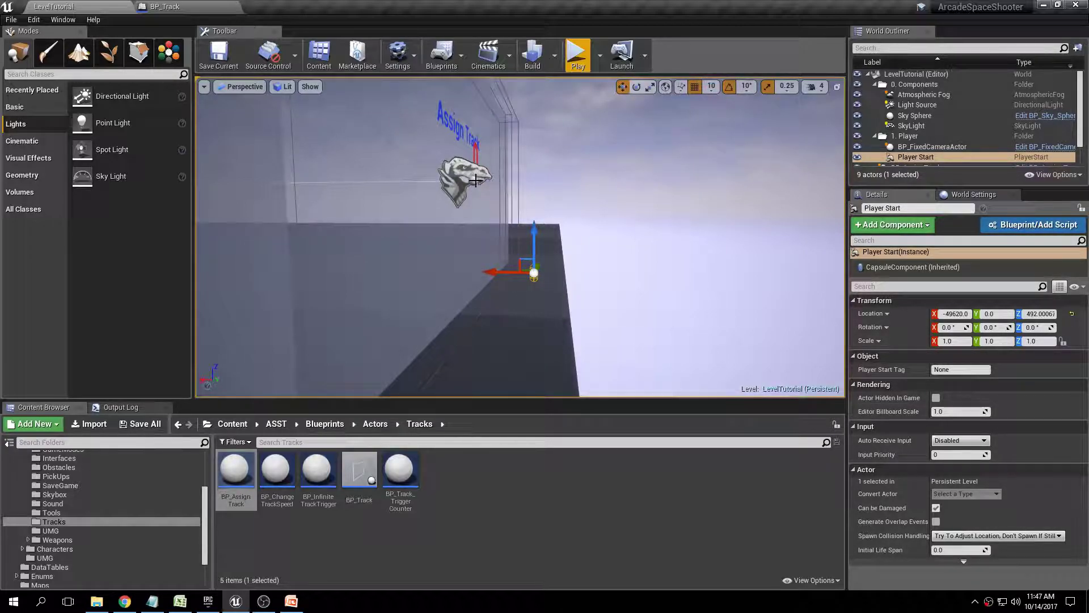
drag(534, 227, 541, 147)
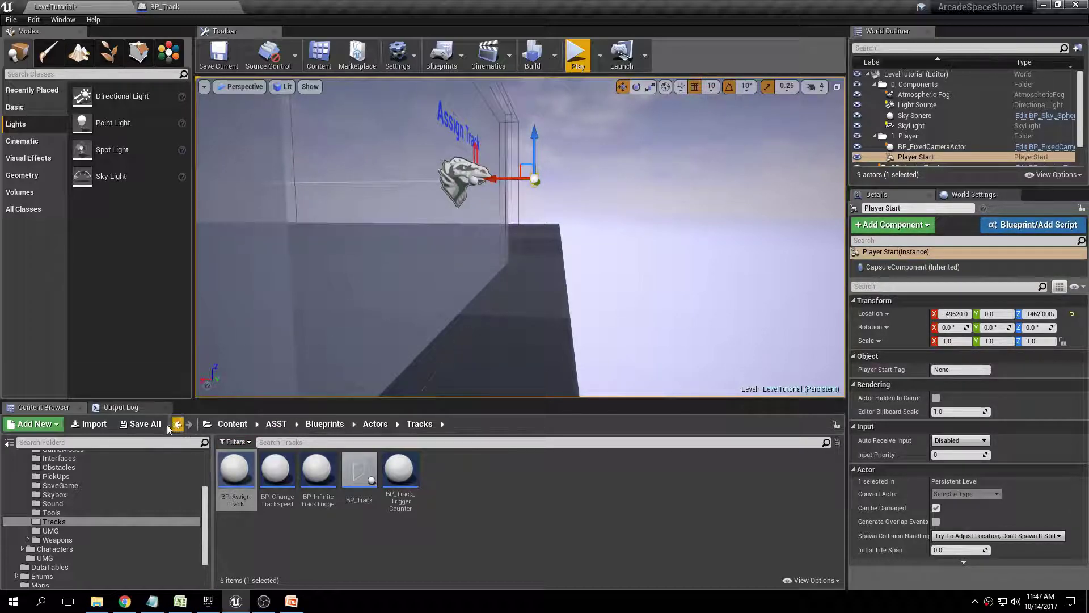
click(140, 424)
click(646, 407)
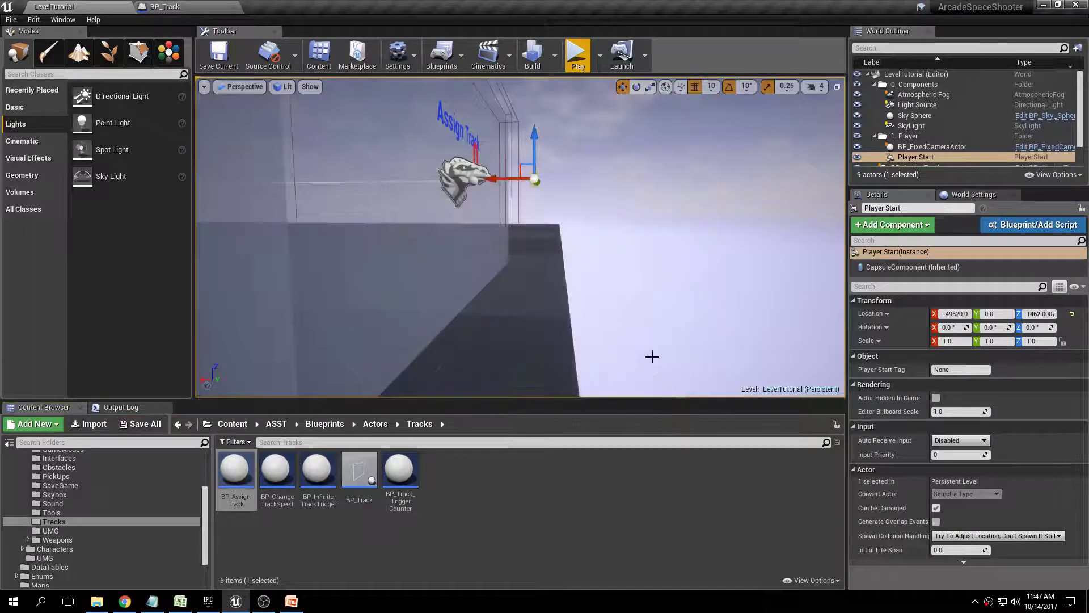
Playtest the level twice to check the flight from the raised Player Start onto the track.
click(577, 58)
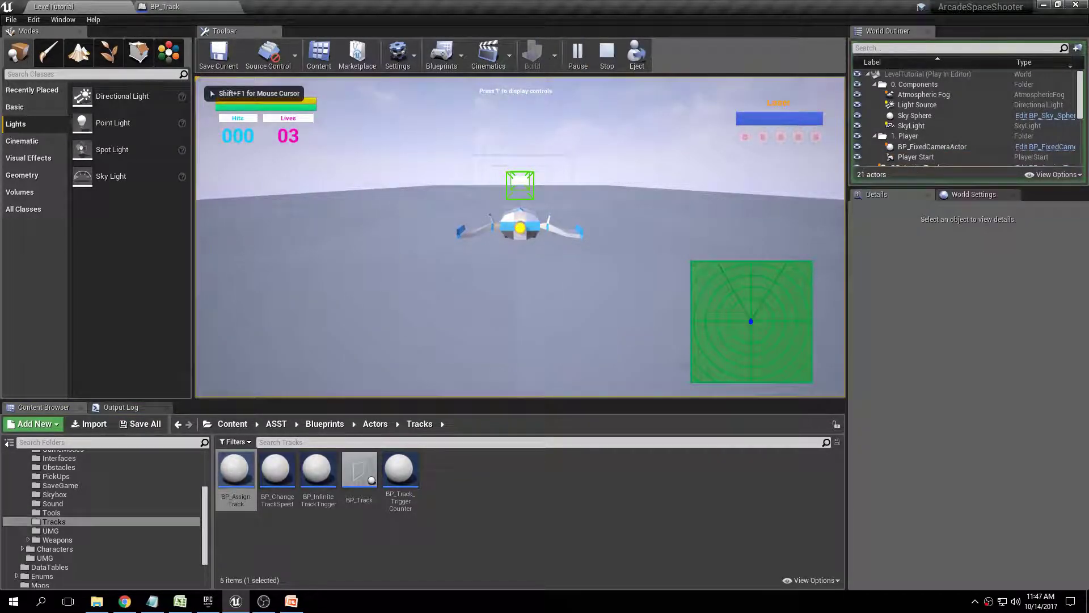
key(Escape)
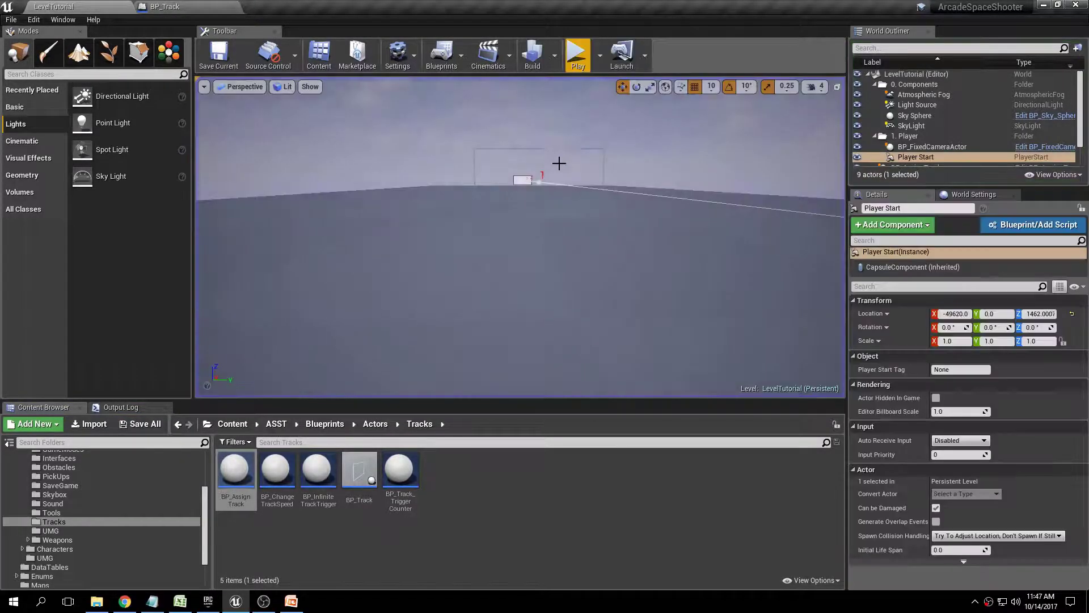
click(577, 57)
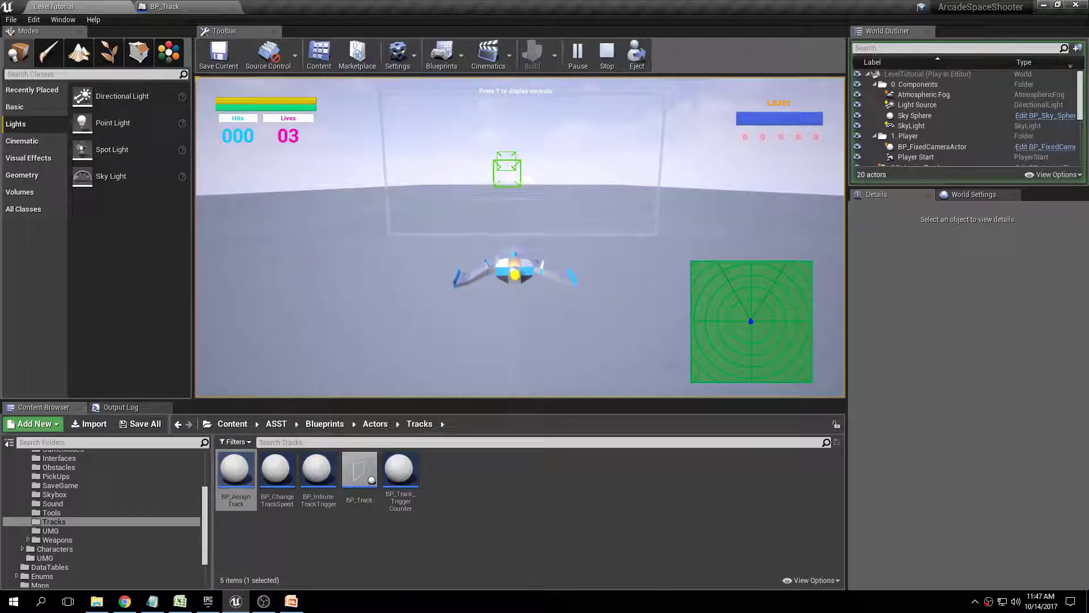
key(Escape)
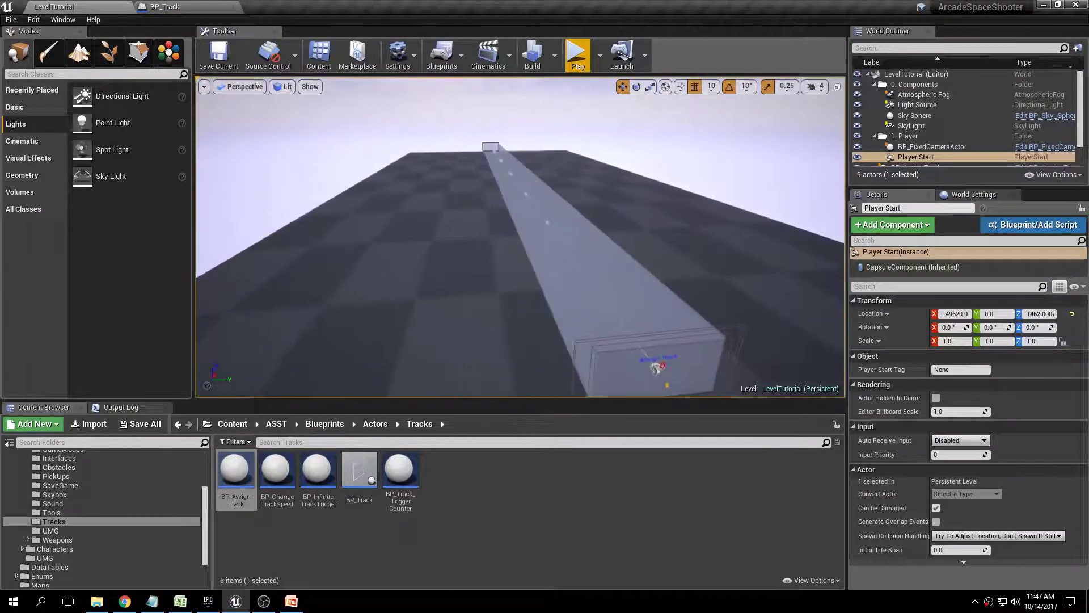
Place a basic Cube on the floor beside the track, at about X -37600, Y -4780, Z 20.
right_drag(549, 210, 613, 210)
key(Escape)
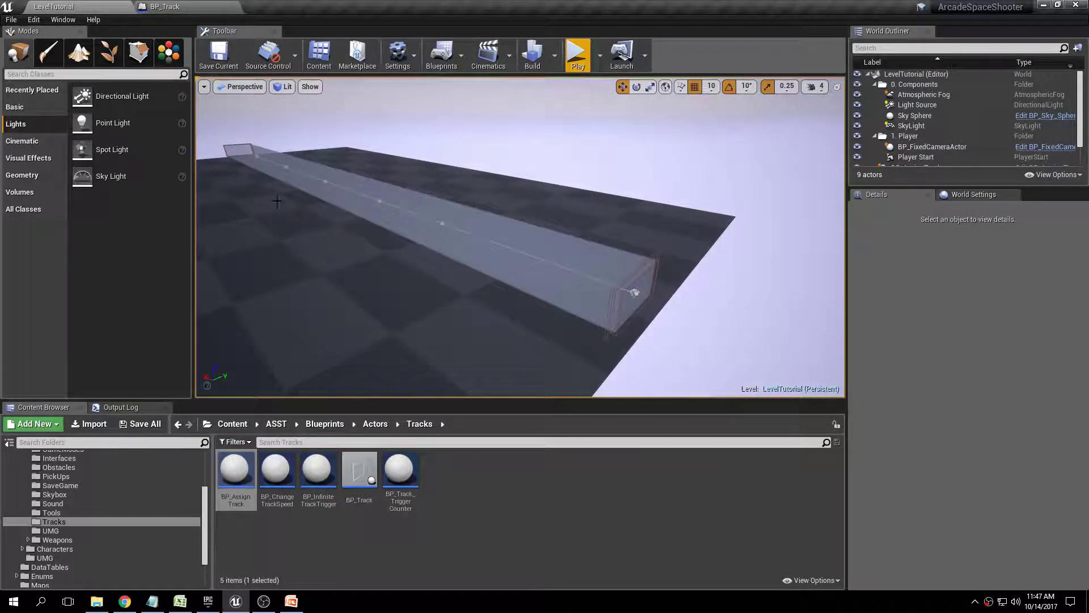
click(68, 74)
text(cube)
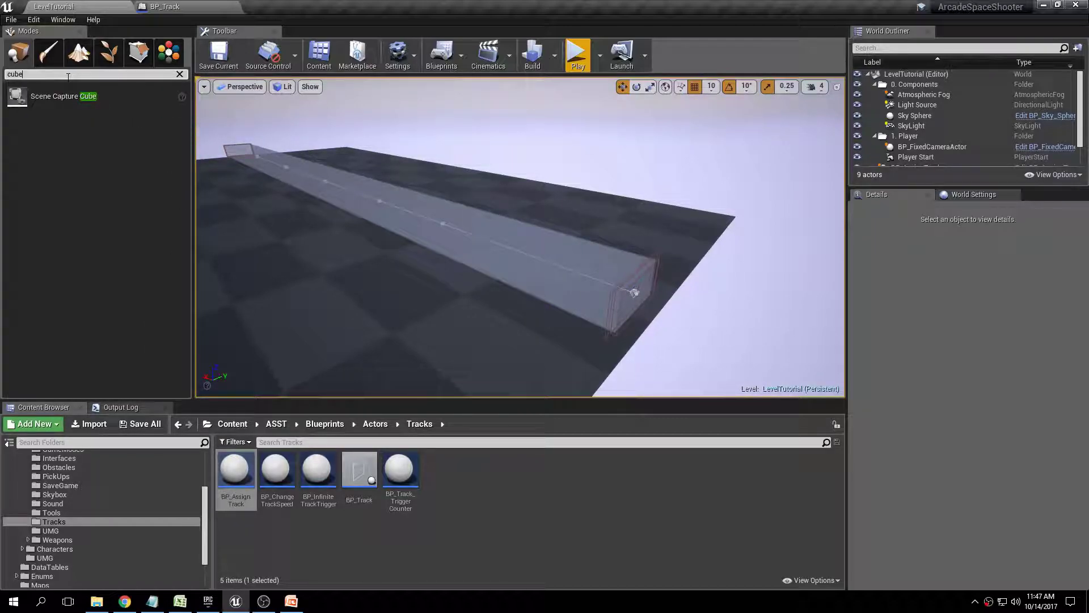
key(BackSpace)
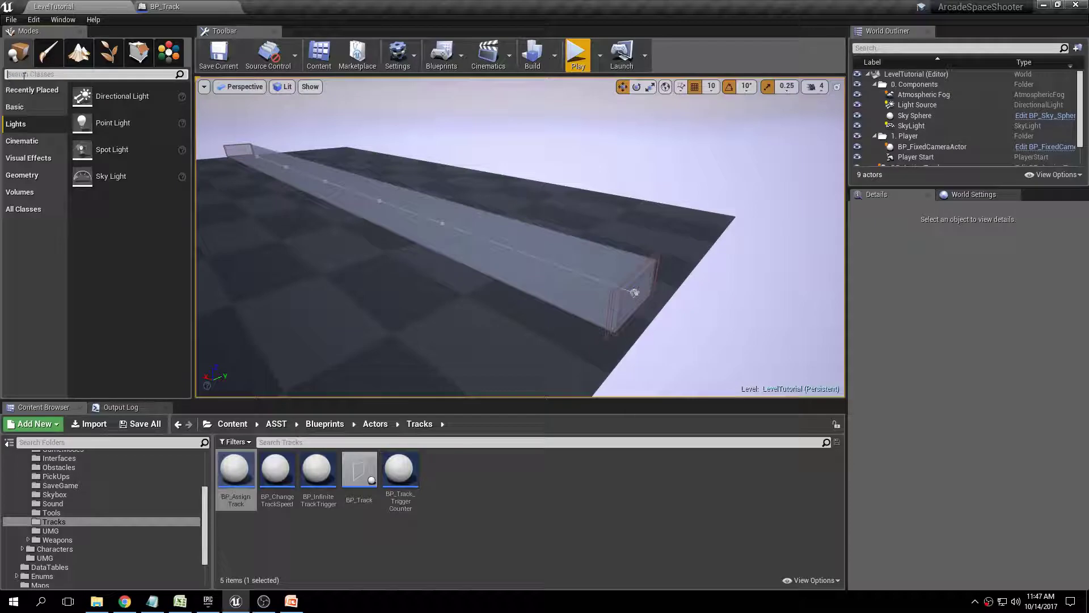
click(31, 111)
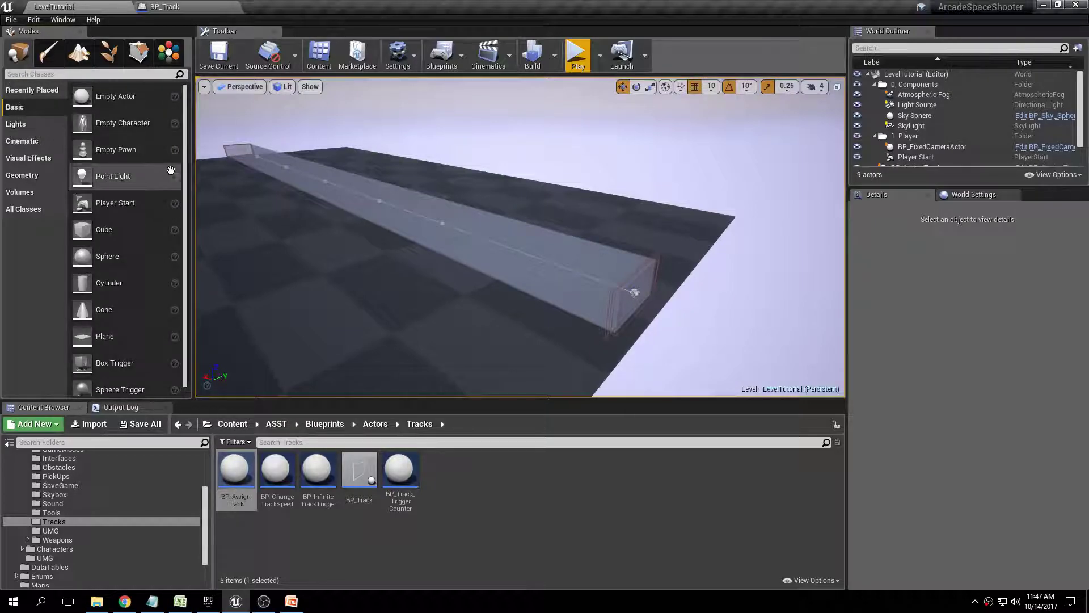
click(446, 282)
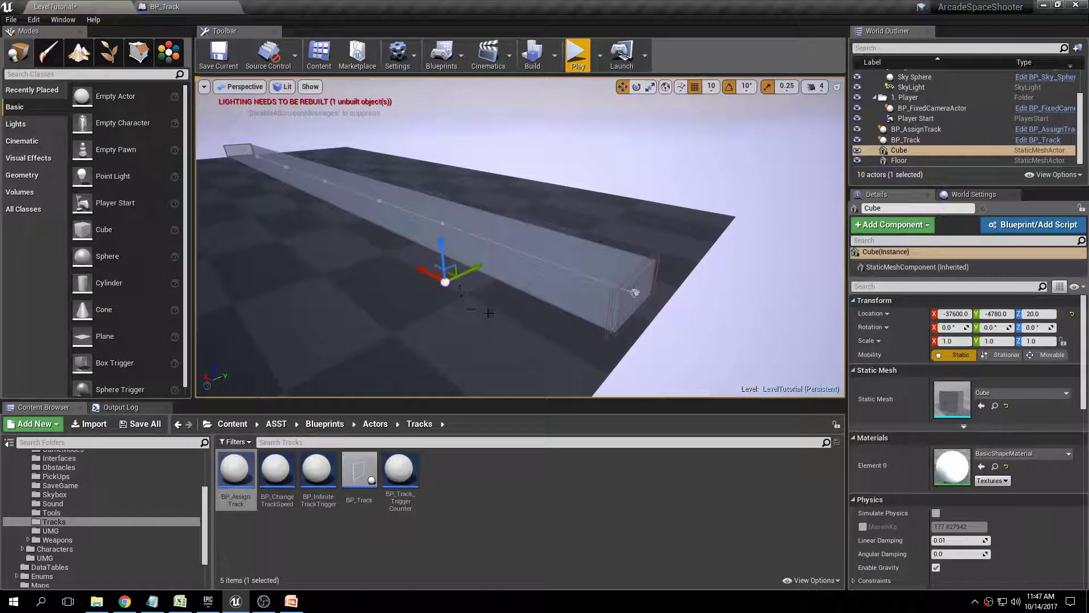
right_drag(608, 181, 608, 181)
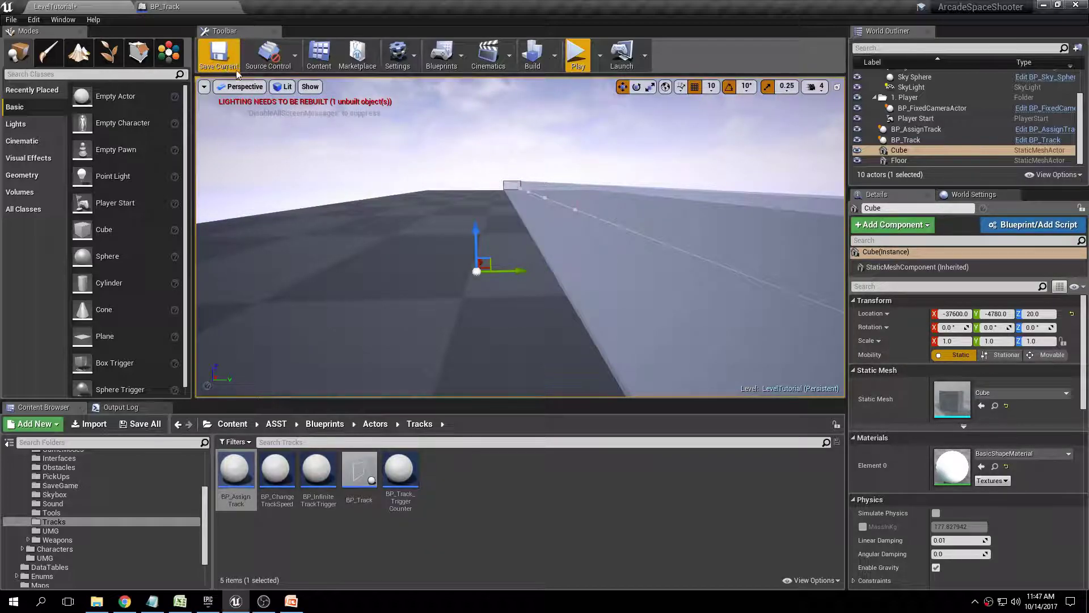
Set the mobility of the Light Source to Movable and save everything.
scroll(1016, 134, up, 2)
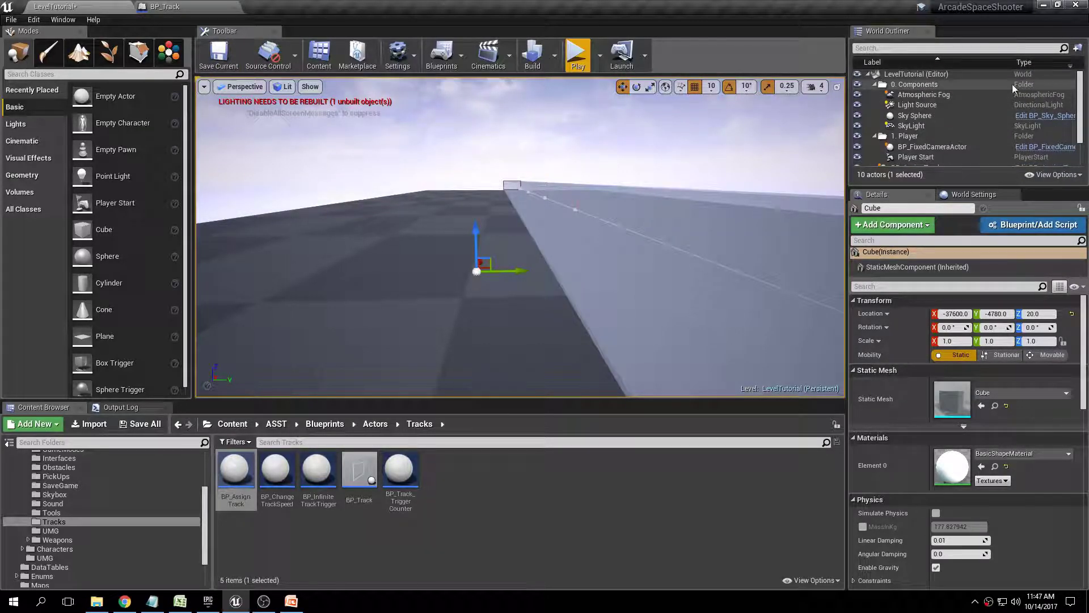
click(915, 105)
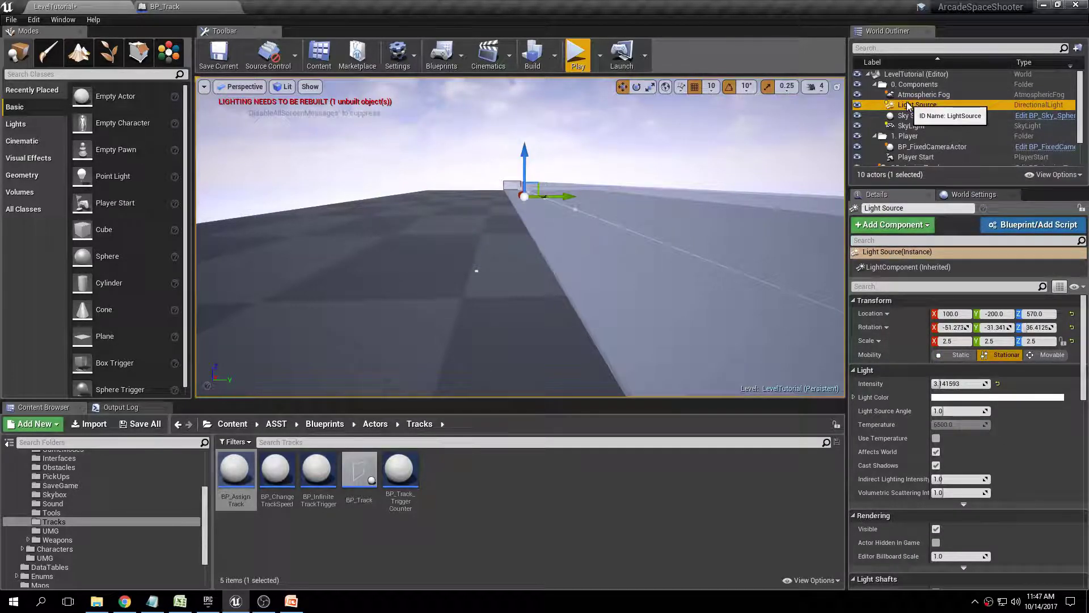
click(1052, 356)
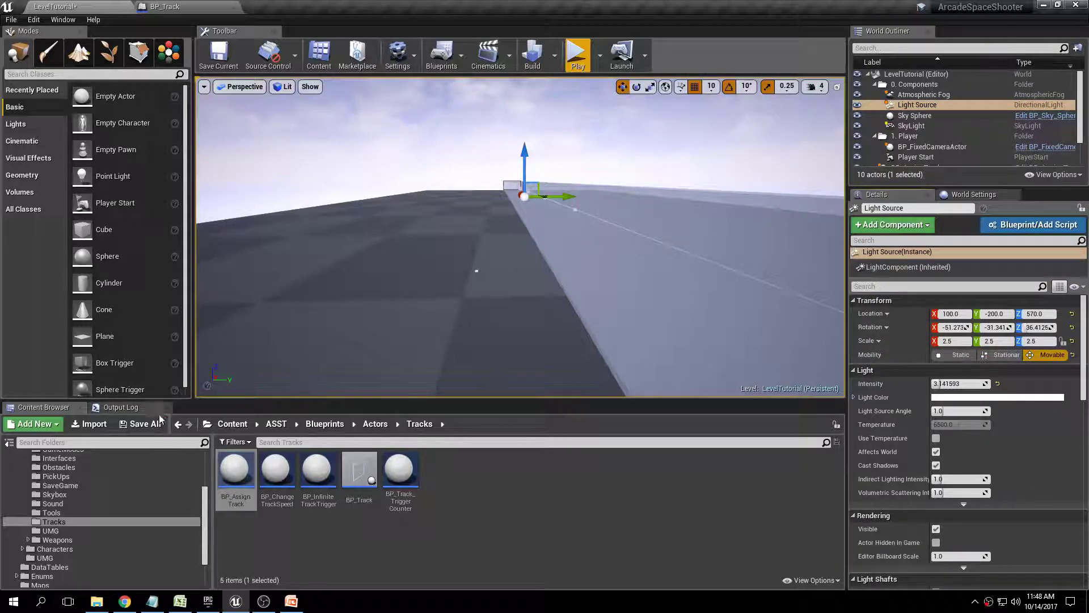
click(141, 423)
click(636, 405)
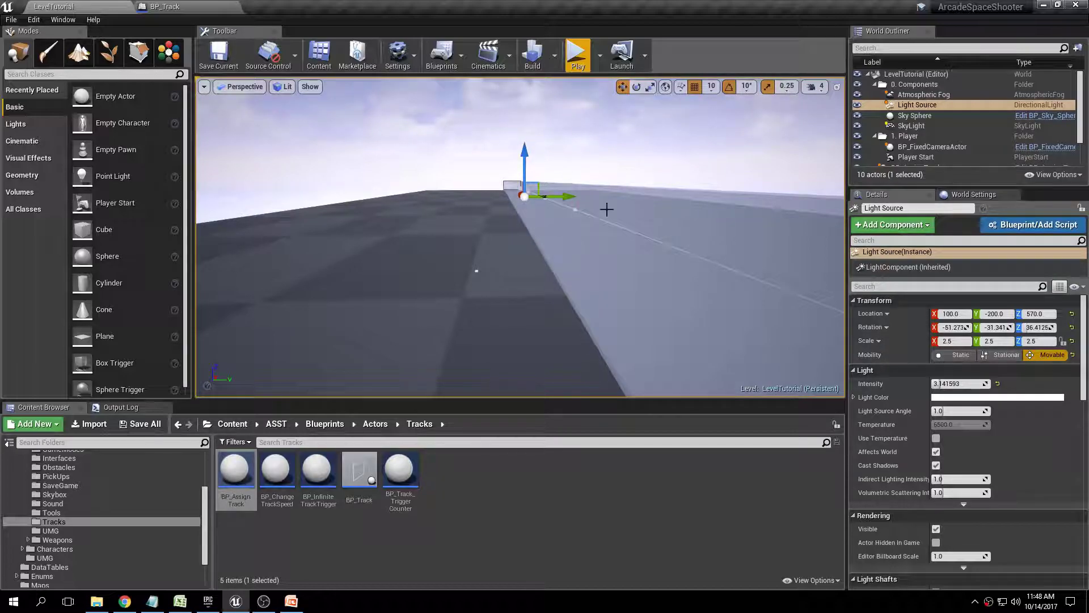
Collapse the 0. Components and 1. Player folders in the level's actor list.
click(874, 84)
click(870, 94)
click(874, 95)
Scale the Cube to X 10, Y 10 and Z 20 to form an obstacle pillar.
click(899, 126)
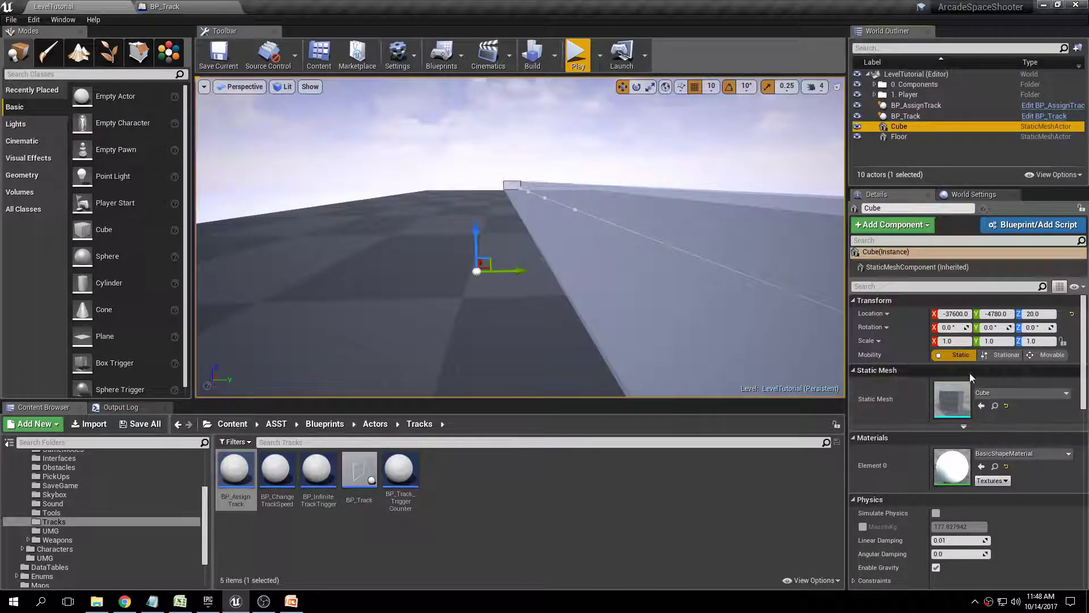
click(965, 341)
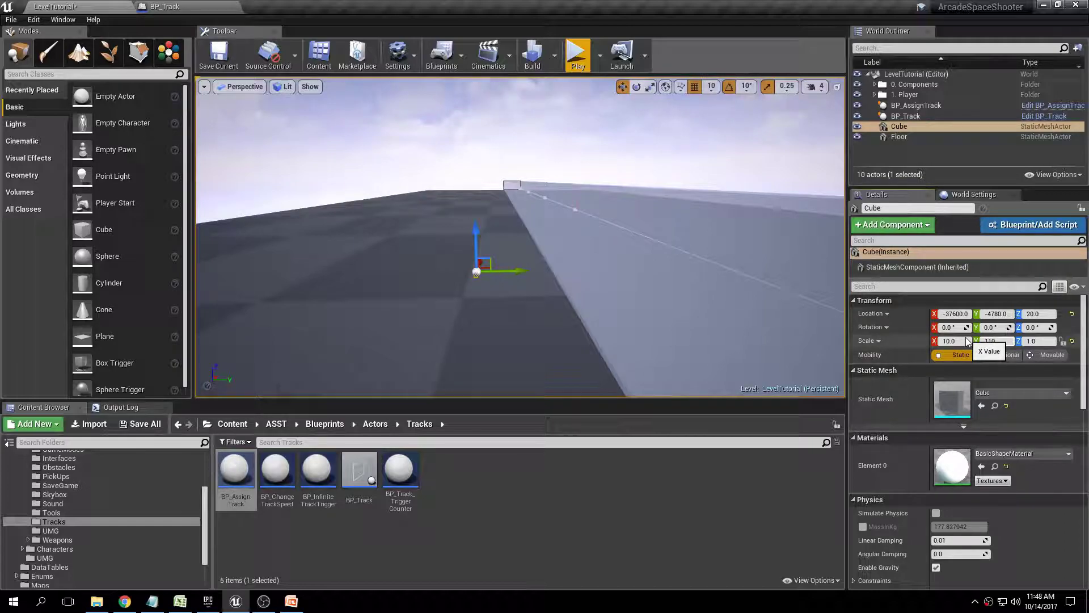
key(Tab)
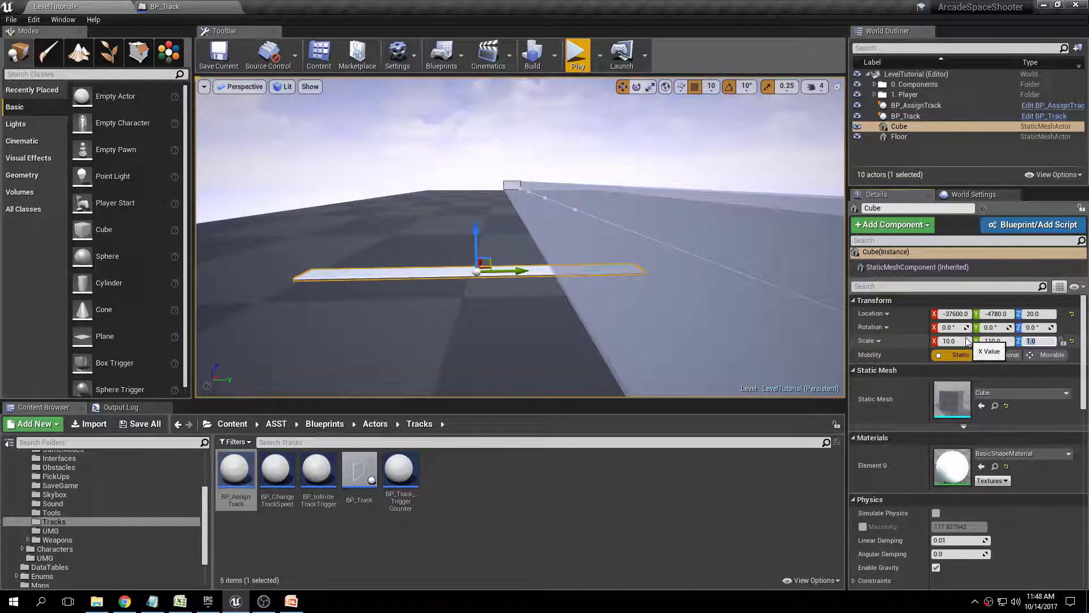
key(Return)
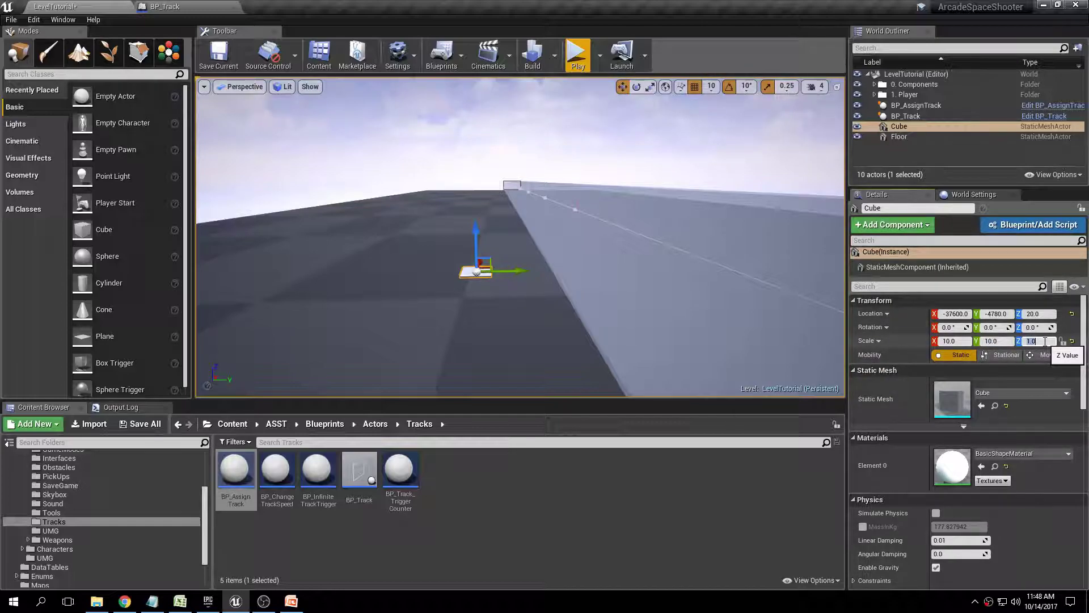
text(10)
key(Return)
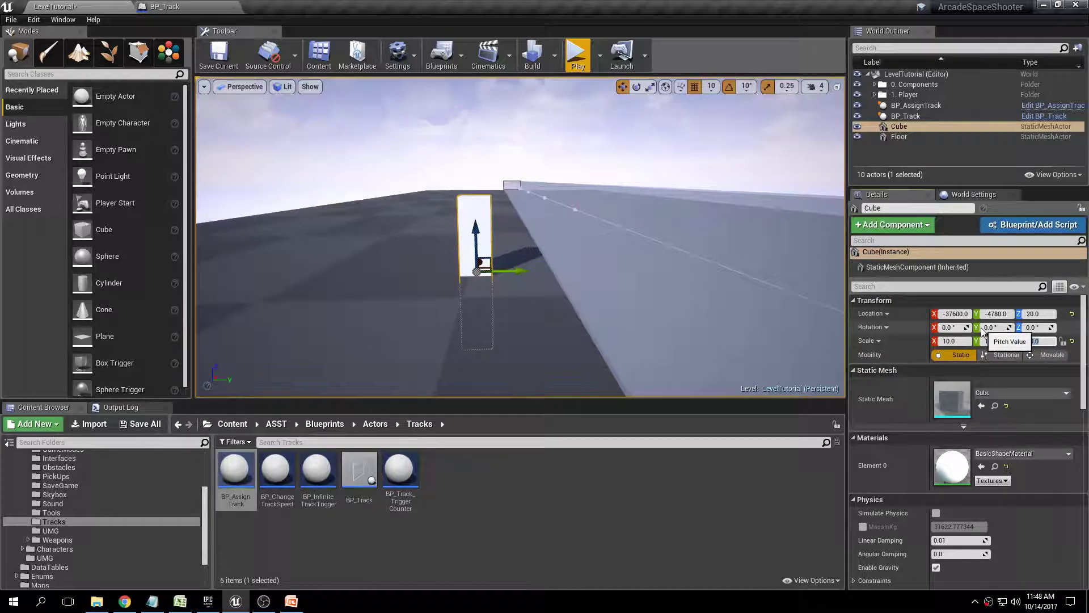
key(Return)
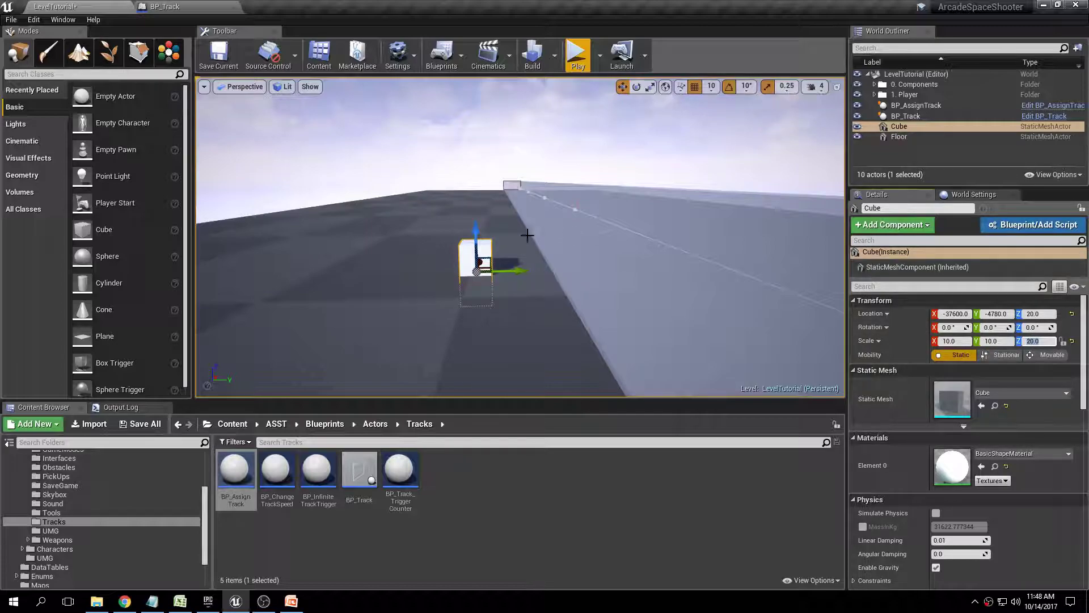
Raise the Cube to about Z 1020 and shift it along Y to -3250, beside the edge of the track.
drag(479, 233, 480, 183)
drag(510, 243, 557, 238)
key(Escape)
right_drag(572, 263, 624, 260)
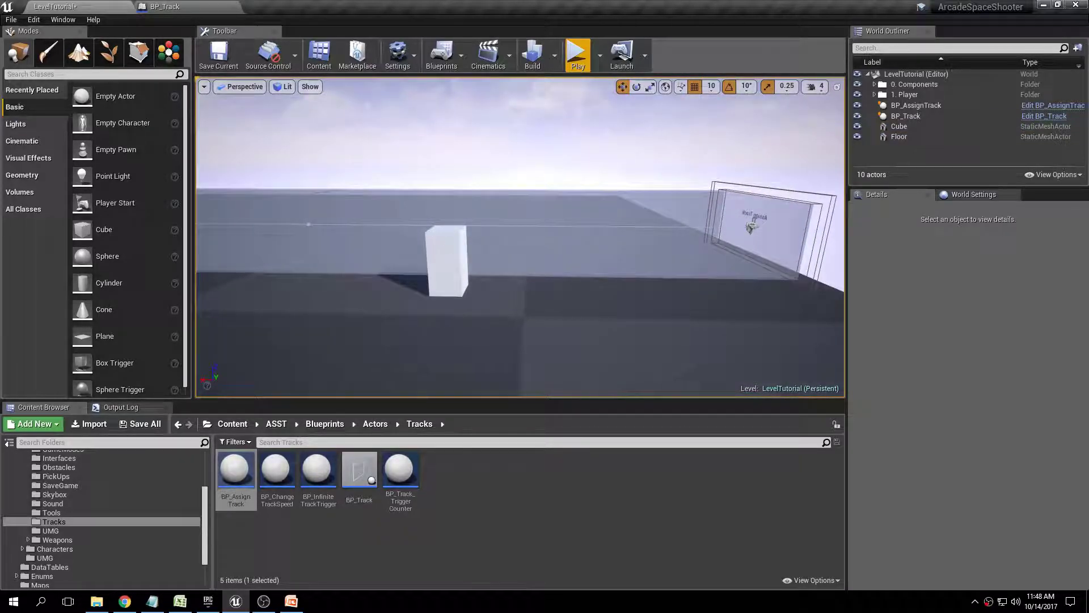
click(447, 261)
right_drag(560, 244, 559, 245)
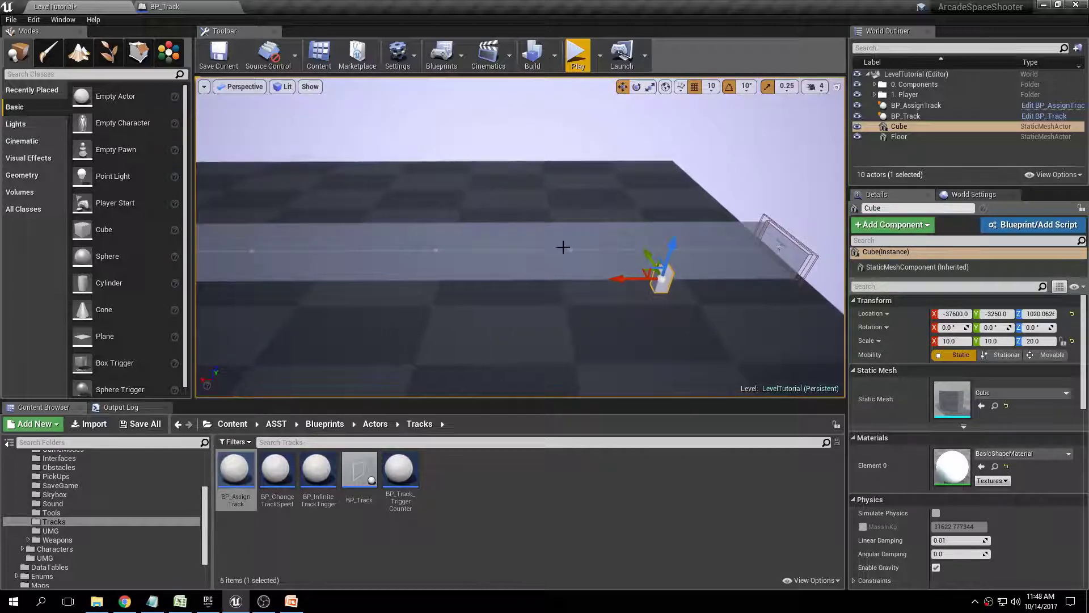
Duplicate the Cube pillar twice along the track up to X -2100, and copy all three to the track's opposite side at about Y 4340.
alt+drag(624, 278, 205, 279)
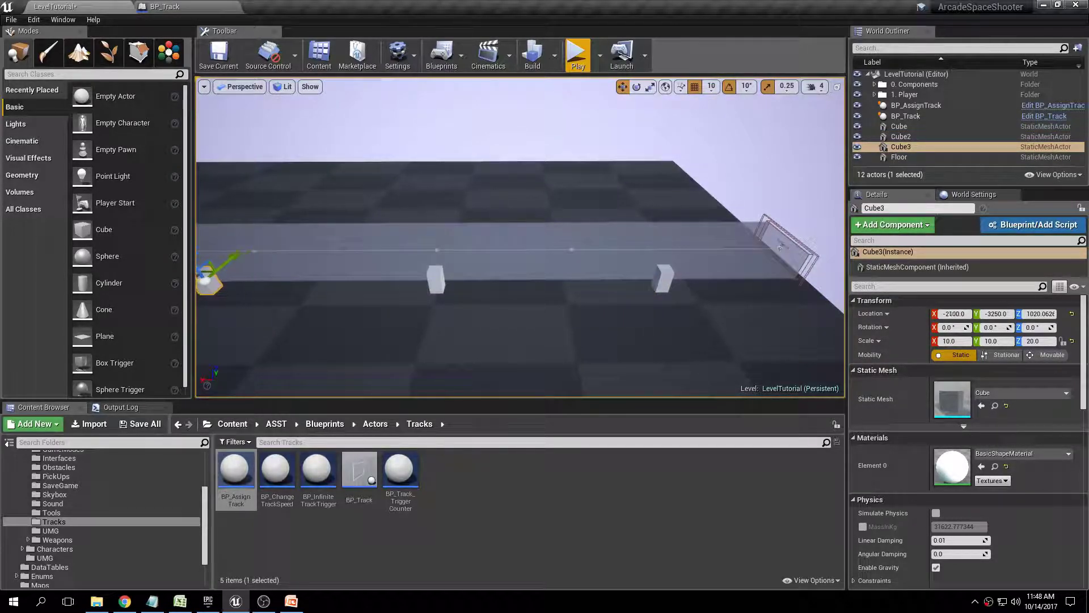
click(914, 127)
ctrl+click(914, 135)
ctrl+click(907, 146)
right_drag(510, 238, 510, 187)
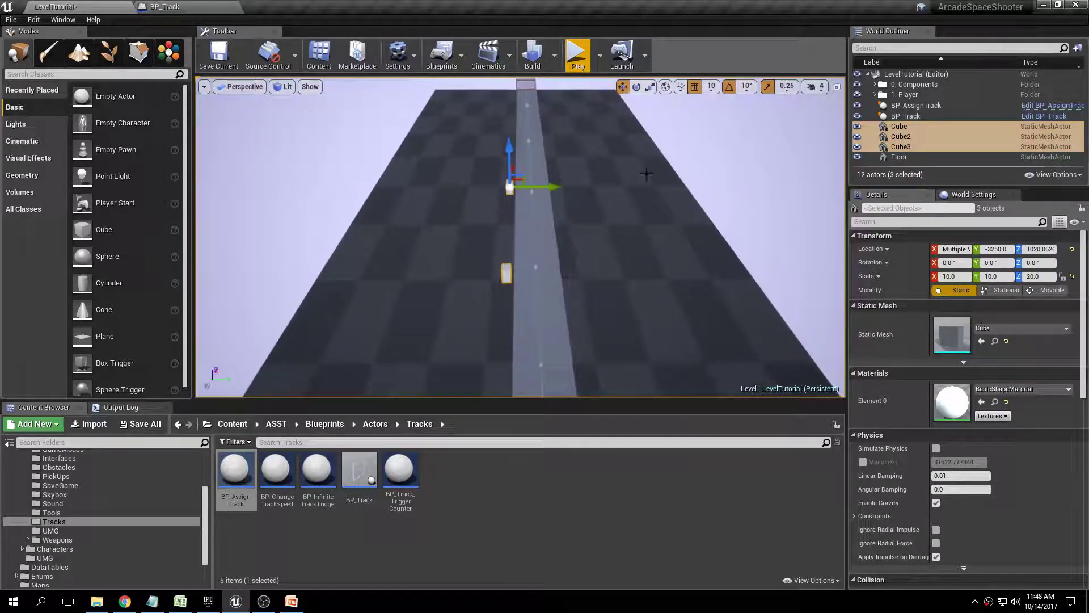
alt+drag(554, 186, 611, 188)
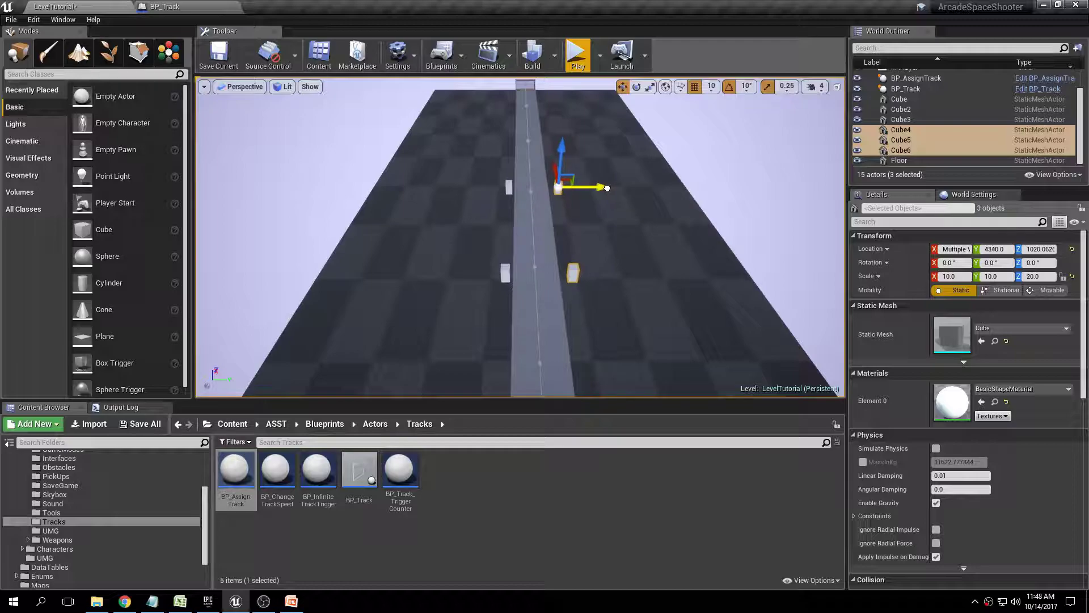
Shift the three copied pillars to about Y 3810 and stagger them along X against the original row.
right_drag(620, 238, 563, 246)
drag(302, 280, 219, 275)
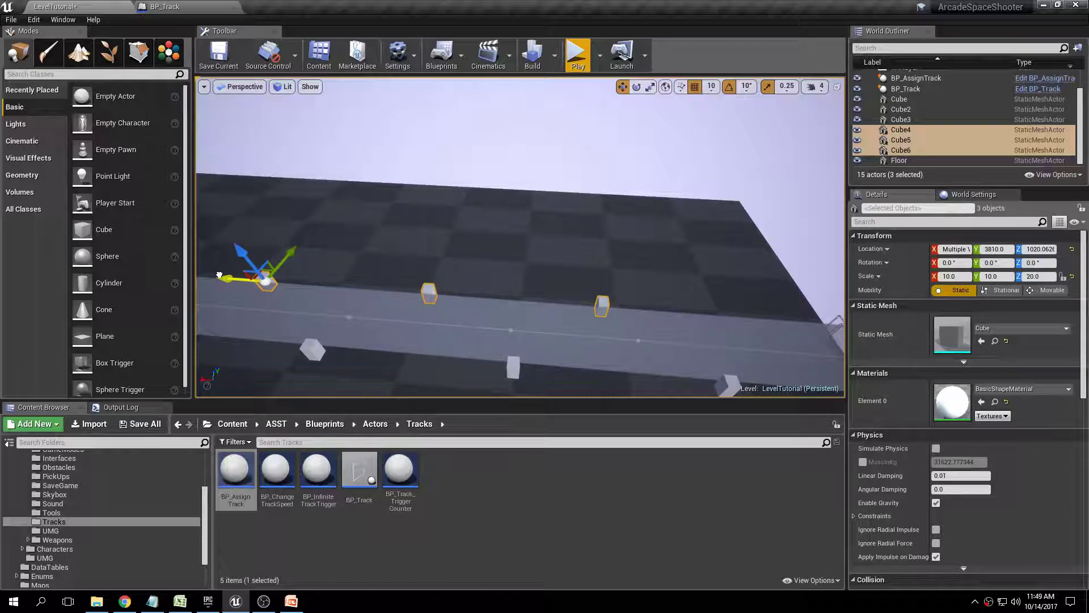
key(Escape)
Play the level to test flying the ship along the track between the pillars.
click(578, 55)
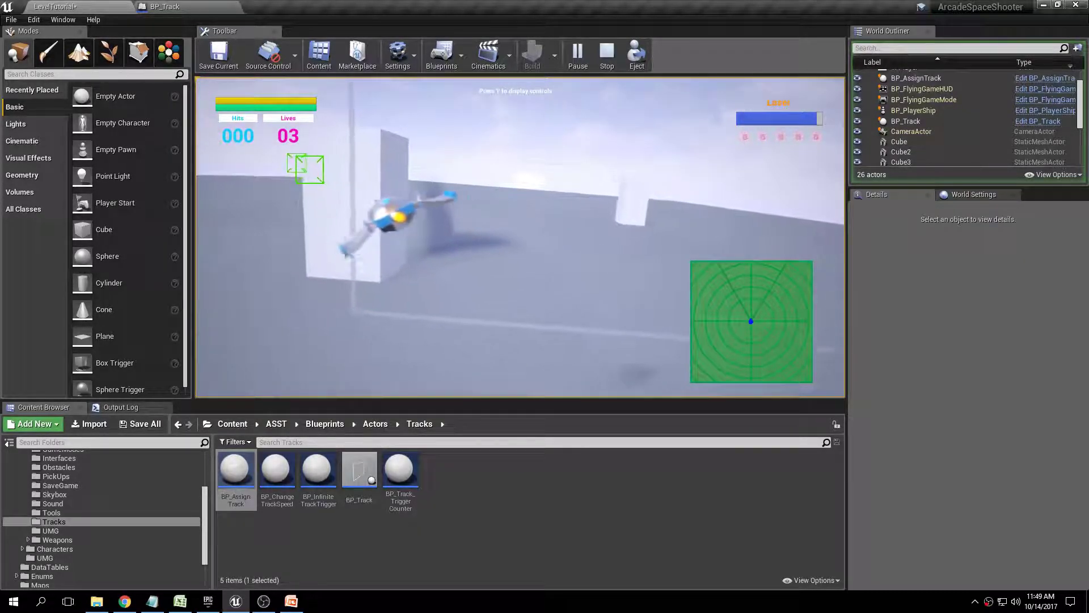
key(Escape)
right_drag(538, 146, 518, 172)
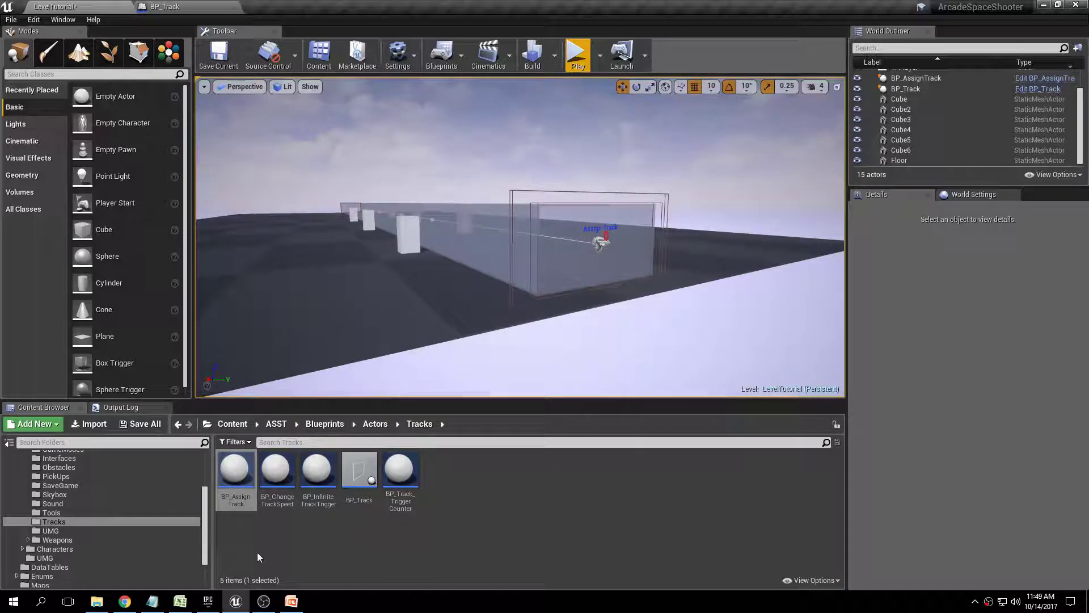
Switch to the PowerPoint outline and highlight the items "Add a simple track" and "Add moving obstacles".
click(290, 602)
drag(425, 230, 236, 230)
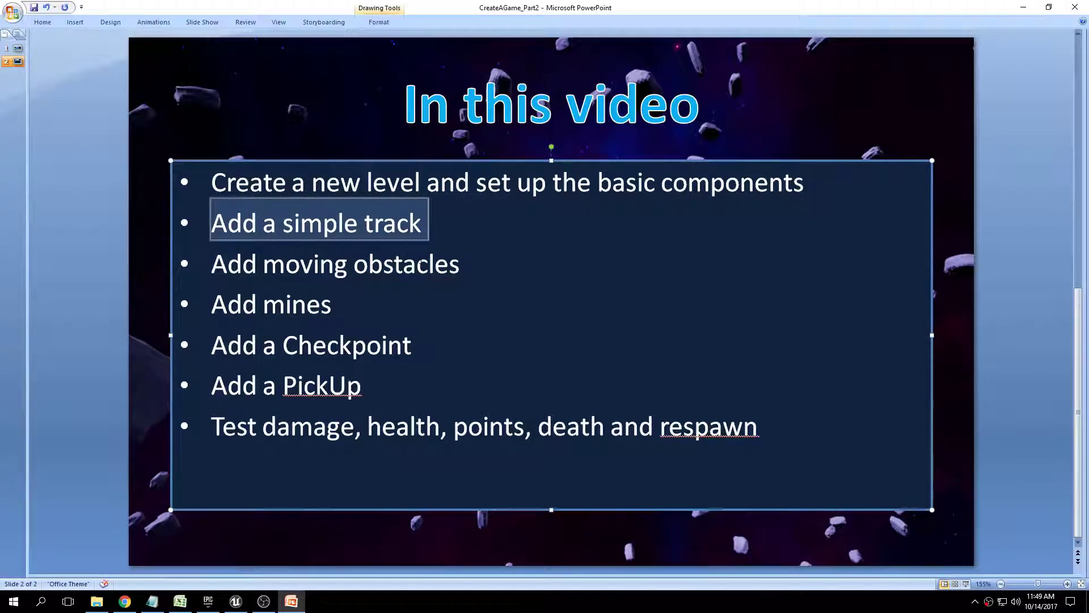
drag(465, 266, 211, 266)
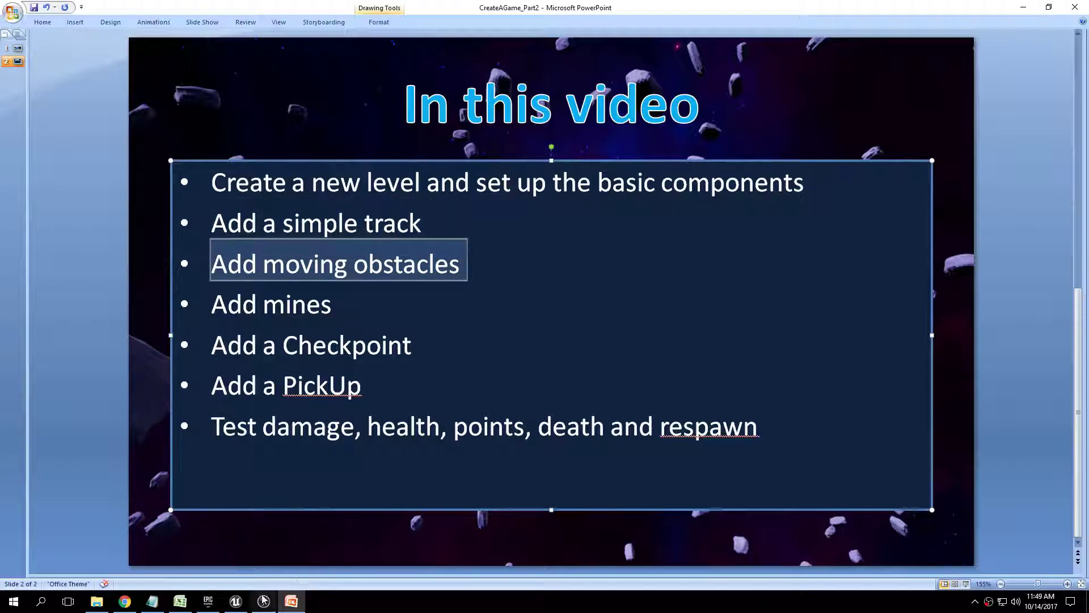
Return to the Unreal Editor and place a BP_SimpleObstacle from the Obstacles folder beside the track, at about X -41800, Y -5740, Z 1840.
click(237, 604)
scroll(634, 179, up, 5)
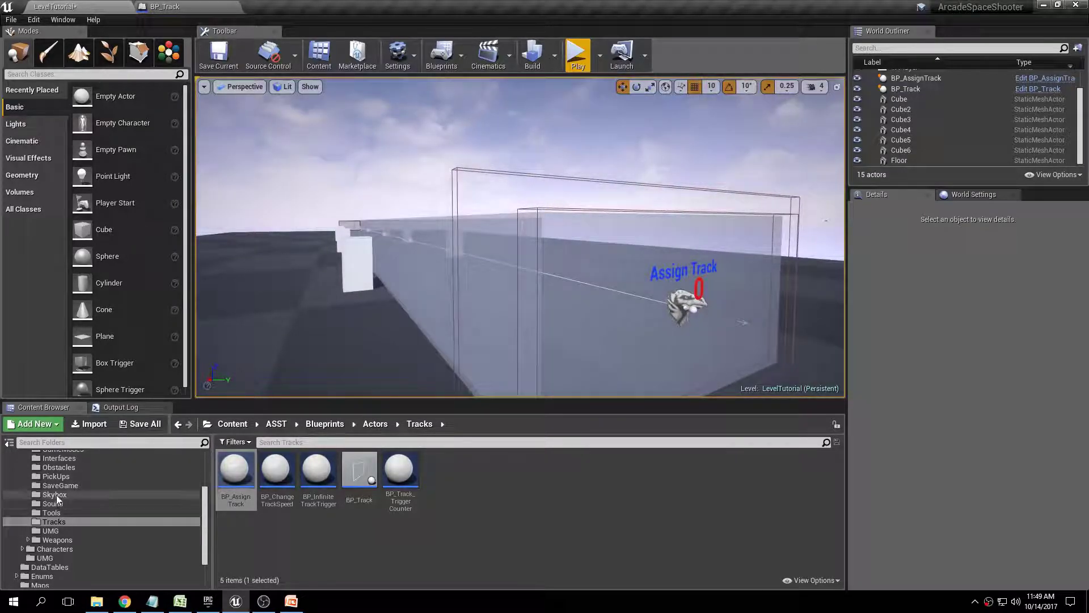
click(59, 468)
scroll(146, 497, up, 3)
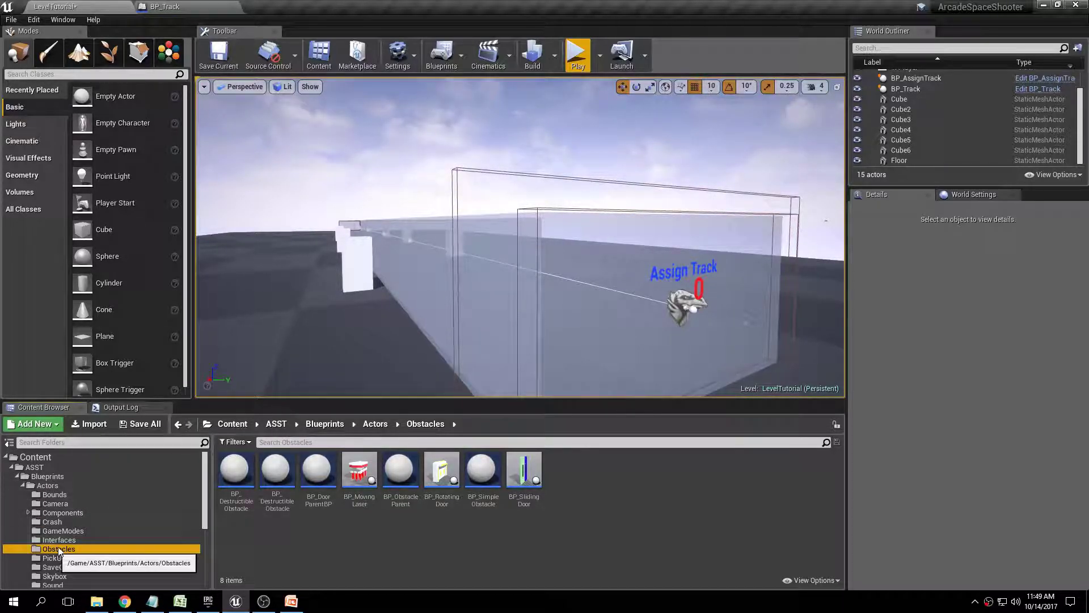
right_drag(441, 380, 442, 380)
drag(482, 470, 441, 223)
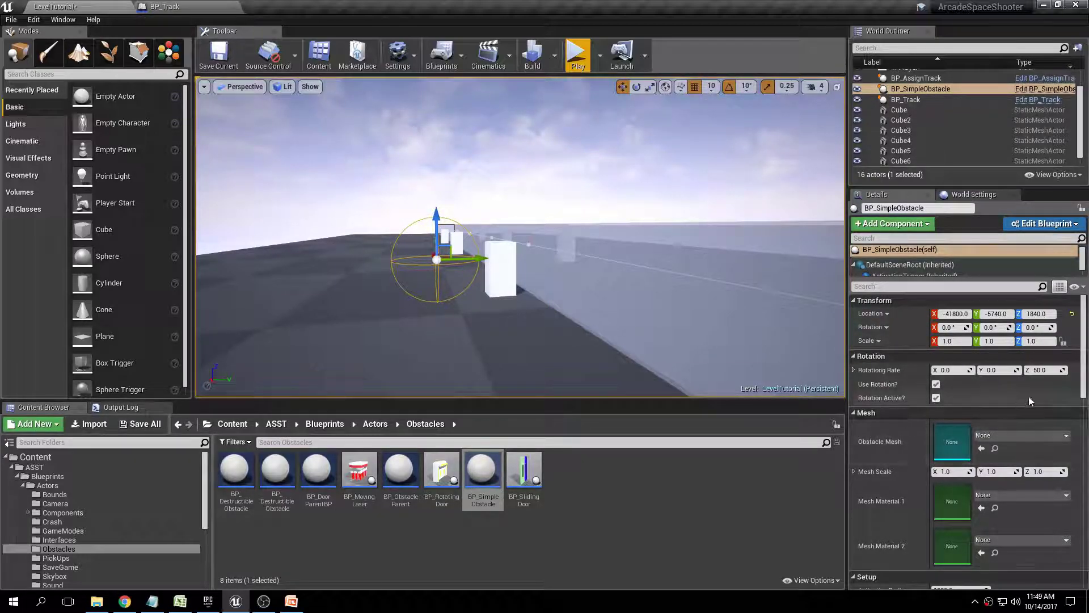
Assign SM_1M_Cube as the Obstacle Mesh of BP_SimpleObstacle.
scroll(1086, 324, down, 3)
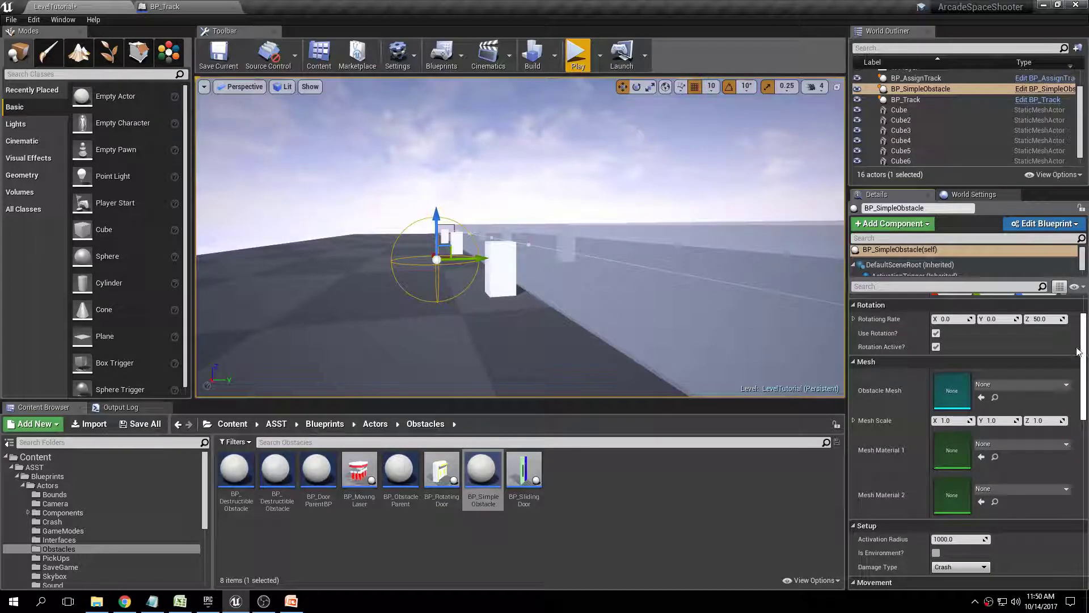
click(996, 382)
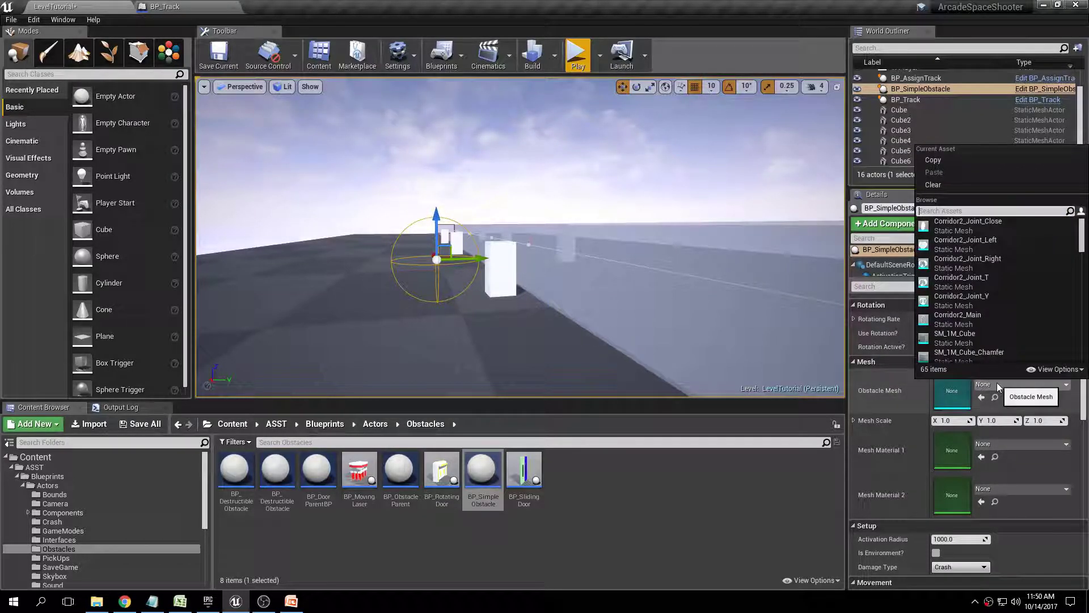
click(956, 336)
mouse_move(536, 196)
right_down()
mouse_move(523, 188)
mouse_move(536, 196)
right_up()
key(a)
key(f)
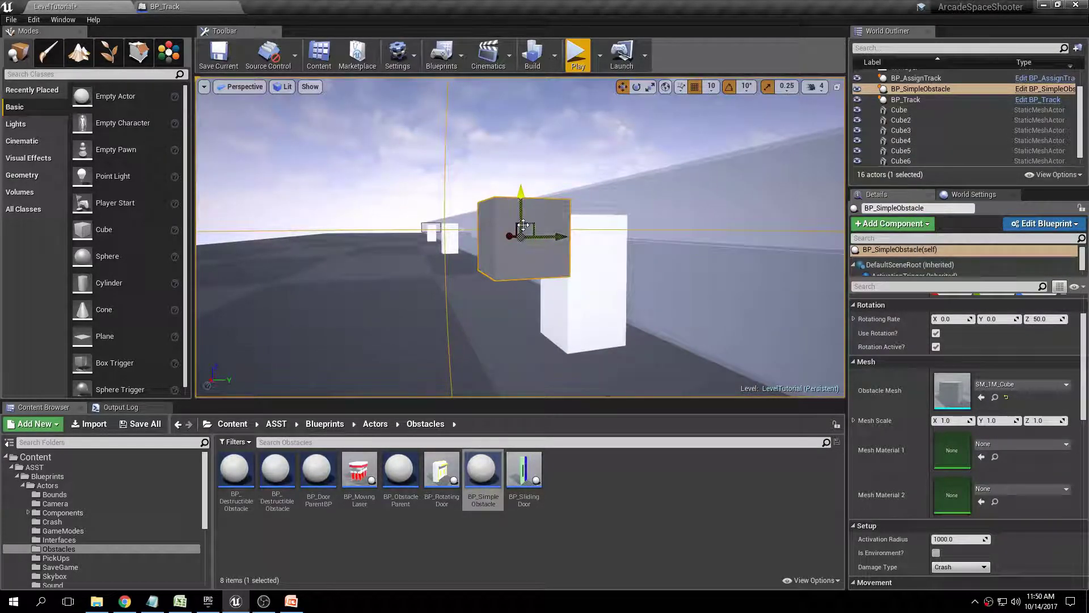
Set the obstacle's Mesh Scale to X 10, Y 10 and Z 20.
key(s)
right_drag(659, 254, 661, 262)
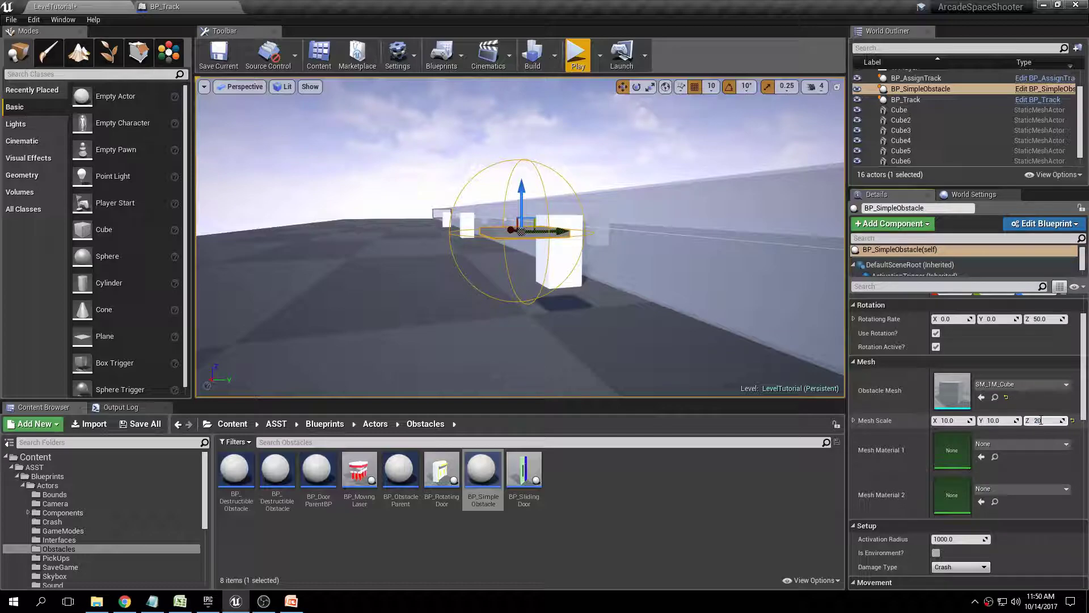
key(Return)
Resize the obstacle into a slender column with a Mesh Scale of X 5, Y 5 and Z 30.
click(999, 422)
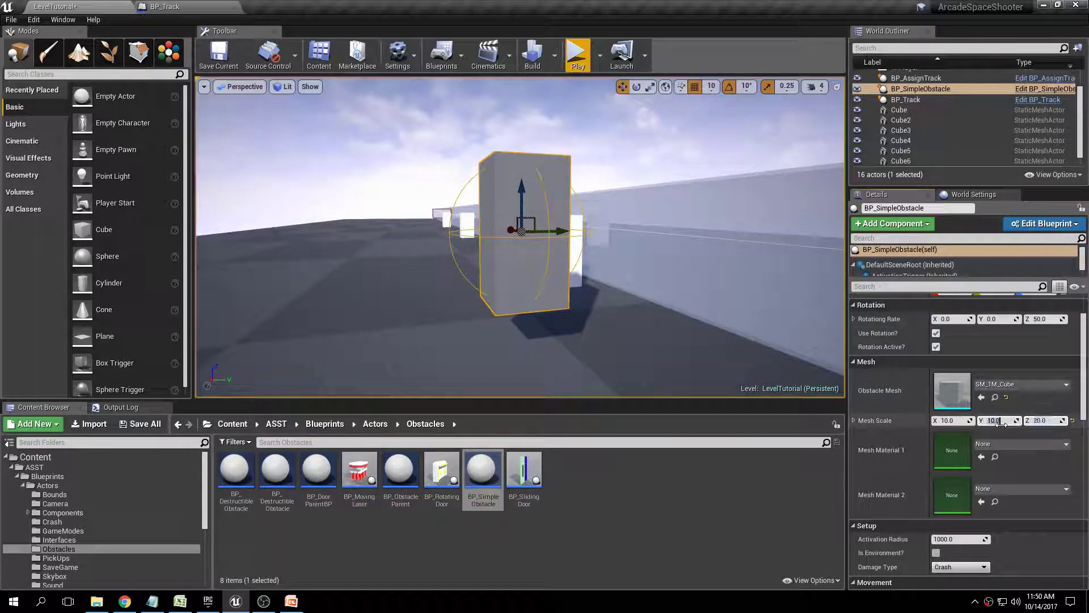
text(5)
key(Return)
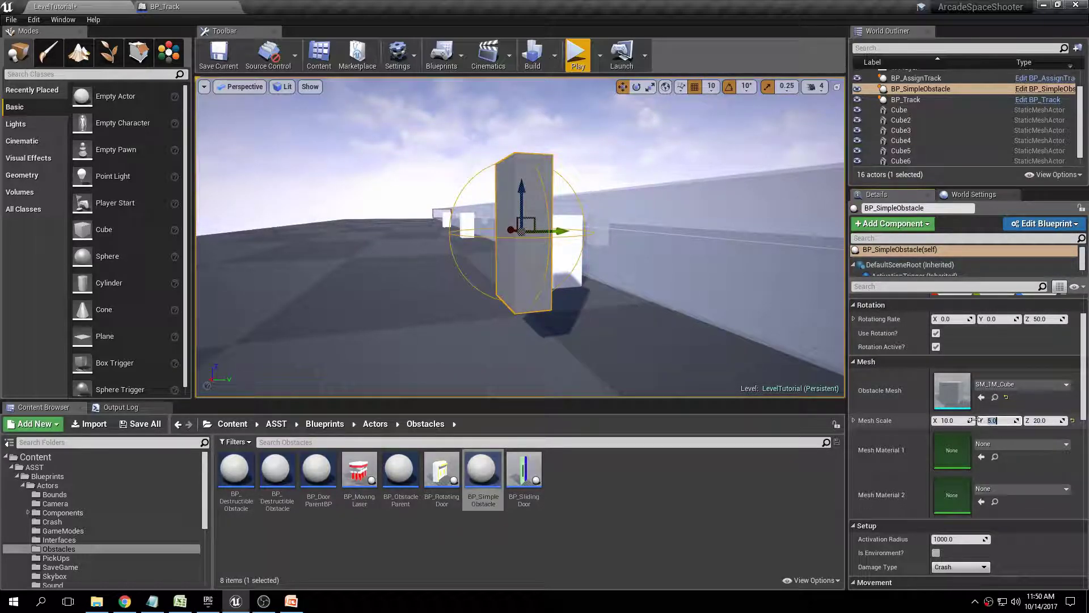
text(5)
key(Return)
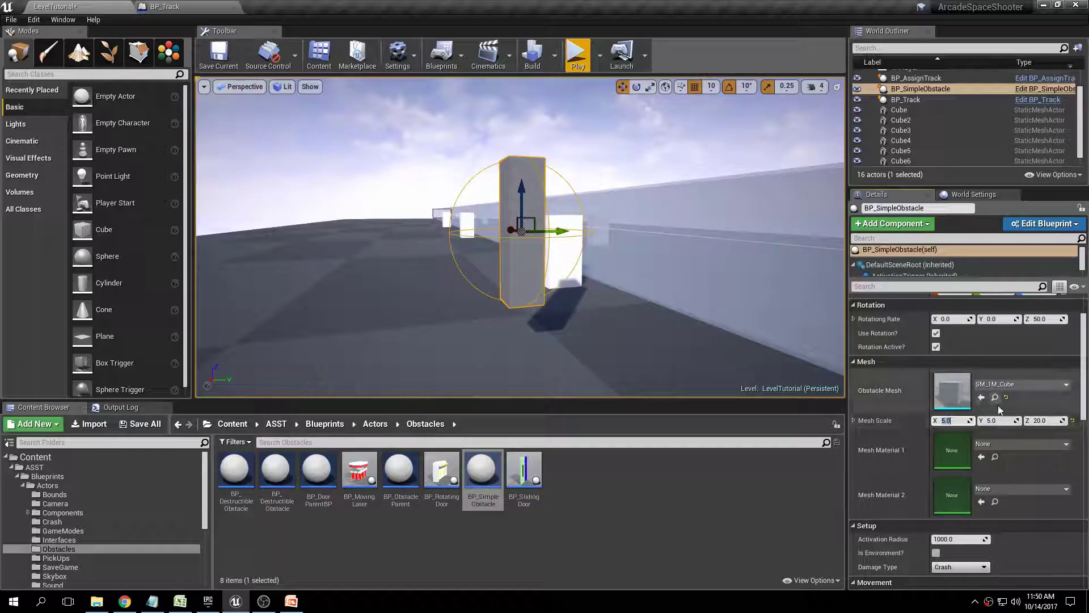
click(1046, 423)
text(30)
key(Return)
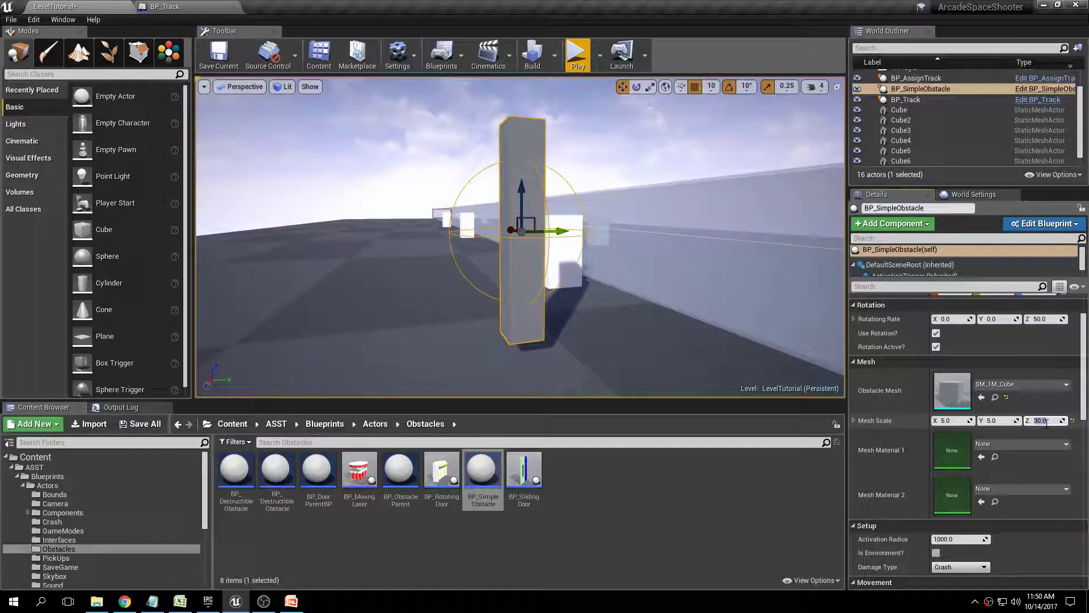
Assign M_Bandit_Glass as Mesh Material 1 of the obstacle.
right_drag(743, 167, 664, 199)
click(727, 146)
click(561, 173)
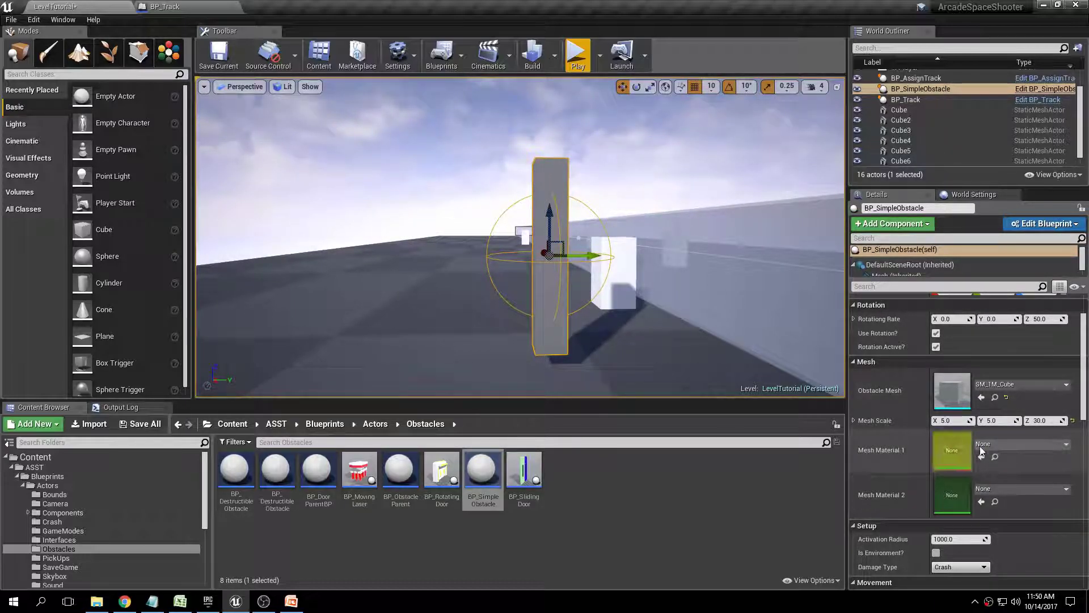
click(994, 443)
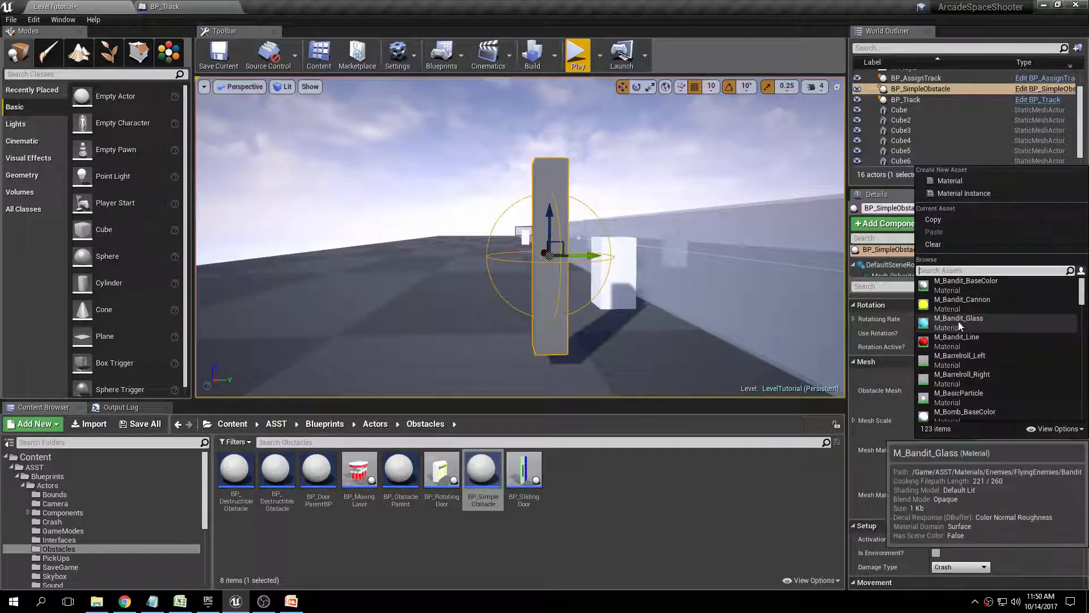
click(1046, 321)
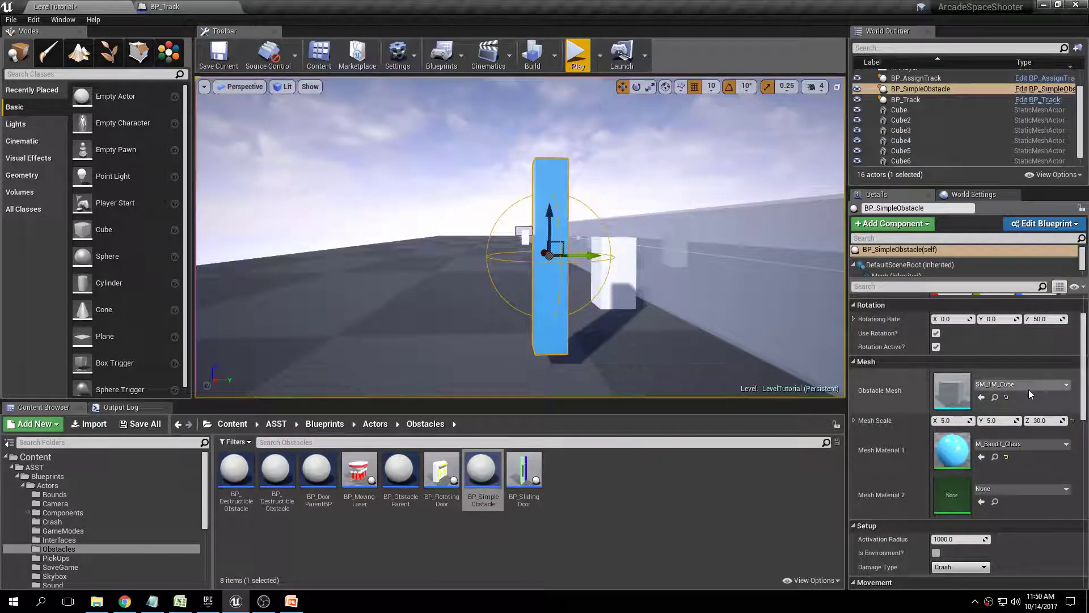
Search the materials for "blue" and assign MI_SimpleColor_Blue as the obstacle's Mesh Material 1.
click(1017, 444)
drag(1082, 299, 1085, 326)
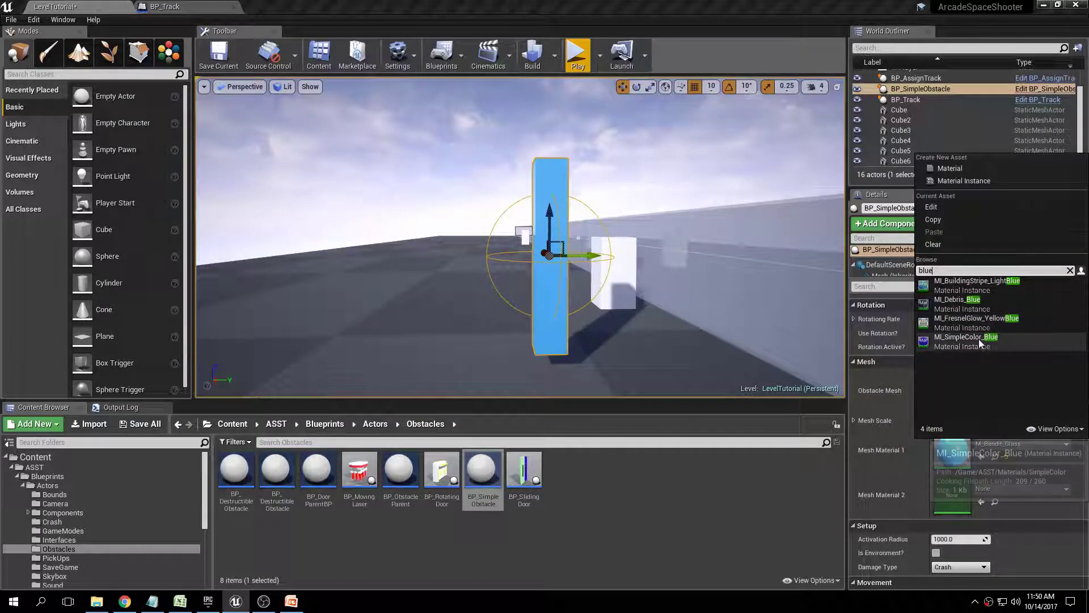
click(979, 339)
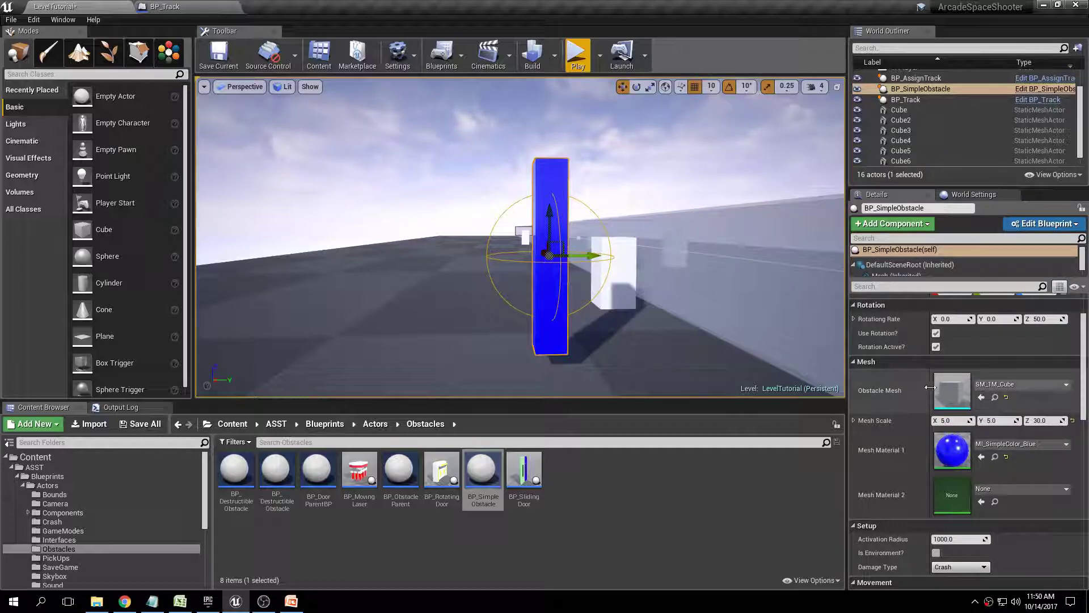
click(625, 151)
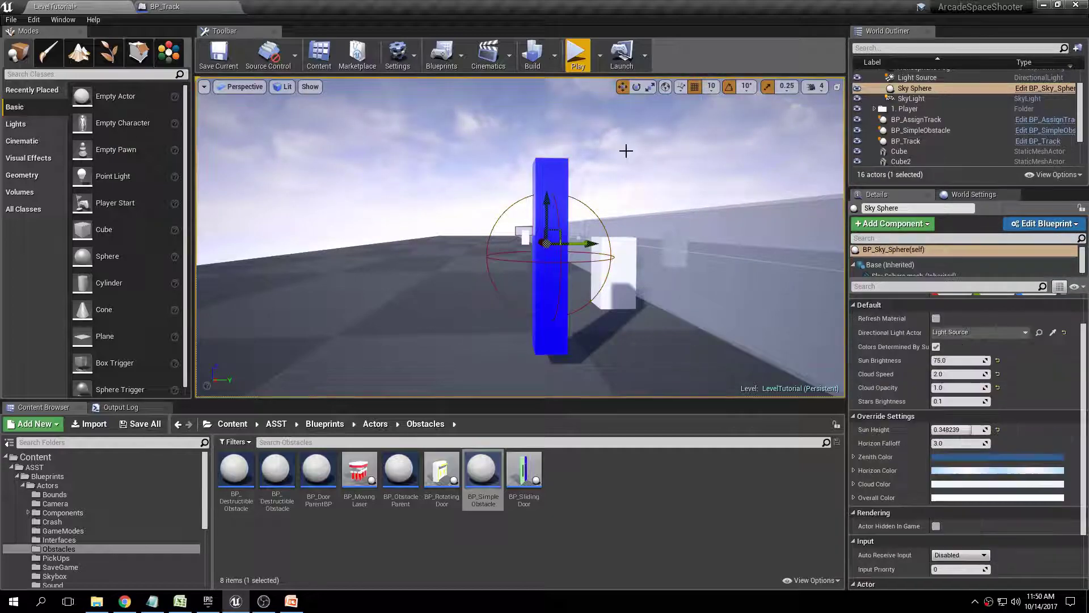
Move BP_SimpleObstacle onto the middle of the track near the first pillars, at about X -36770, Y -100.
click(569, 169)
right_drag(637, 171, 778, 223)
key(s)
key(a)
key(w)
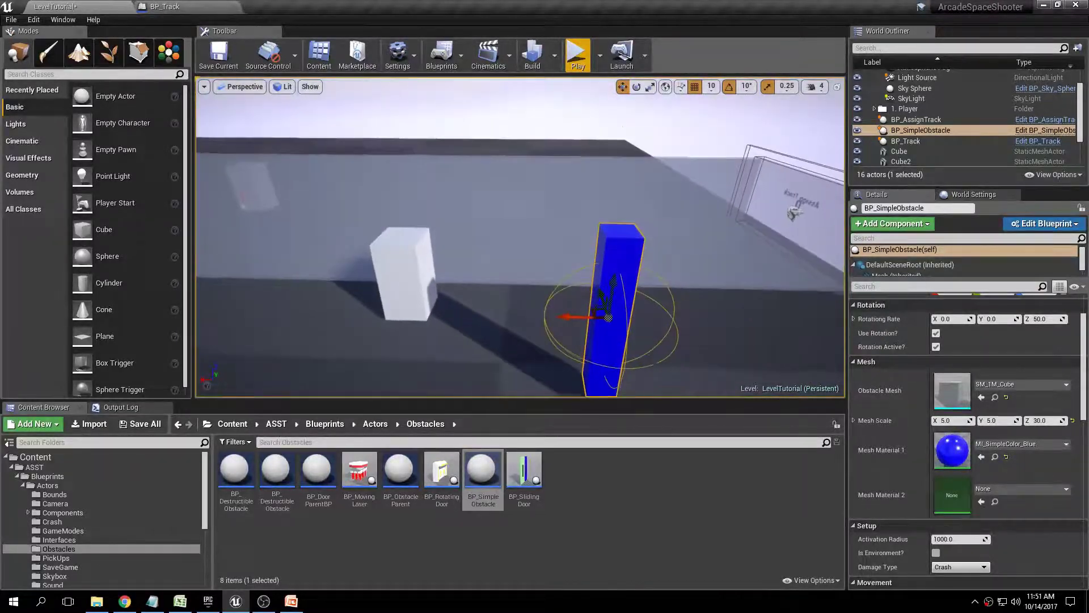
drag(567, 314, 256, 308)
drag(323, 297, 414, 206)
key(f)
mouse_move(413, 206)
right_down()
mouse_move(465, 226)
mouse_move(417, 227)
right_up()
drag(549, 267, 571, 266)
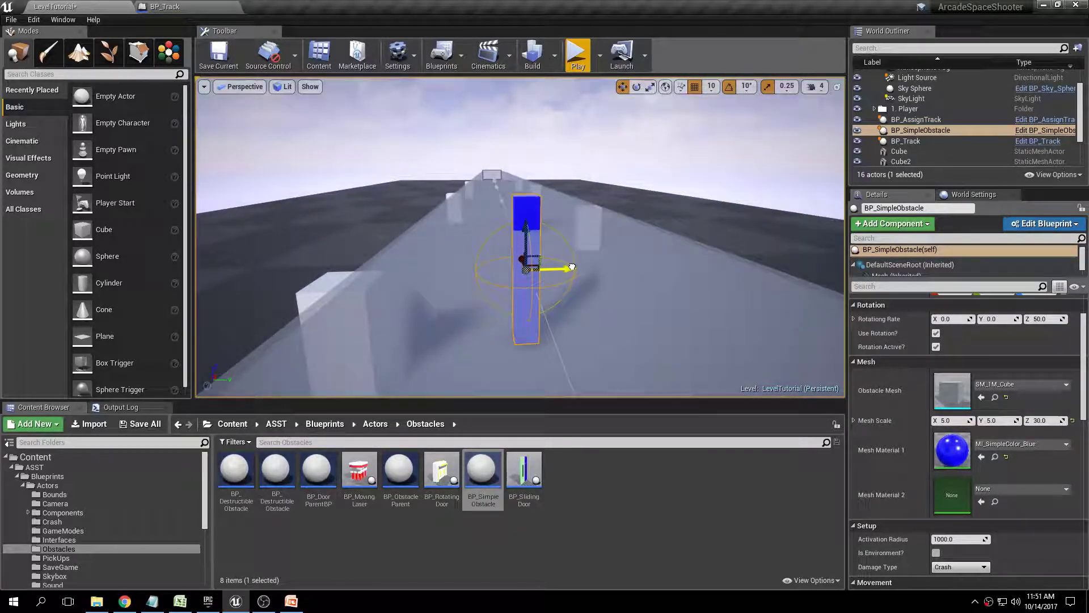
Run the level in Simulate mode to check the blue obstacle's rotation, and stop the simulation.
mouse_move(596, 187)
right_down()
mouse_move(601, 272)
mouse_move(598, 199)
right_up()
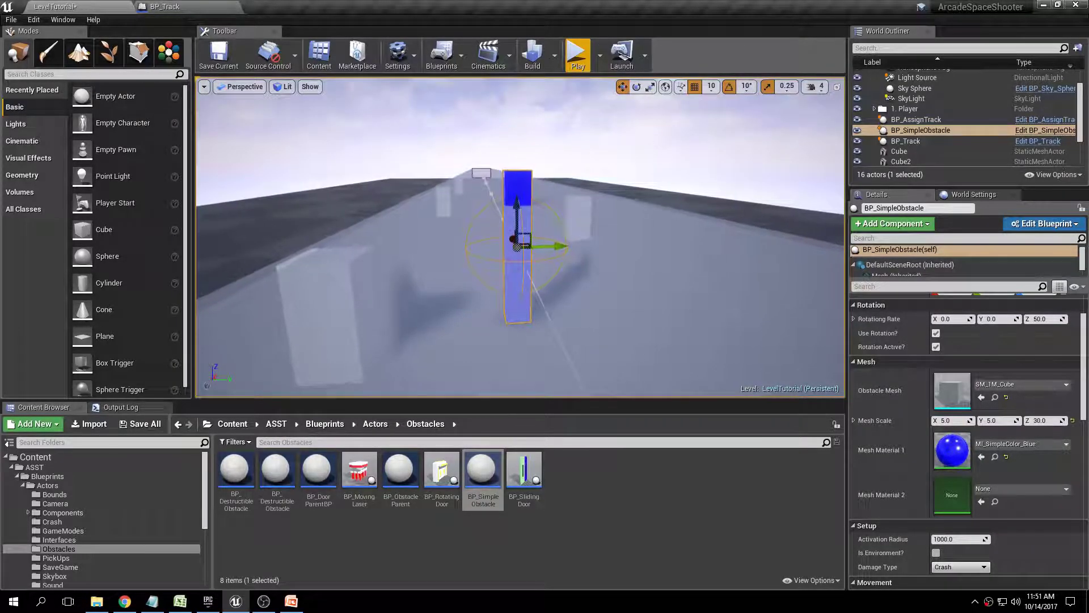
click(599, 54)
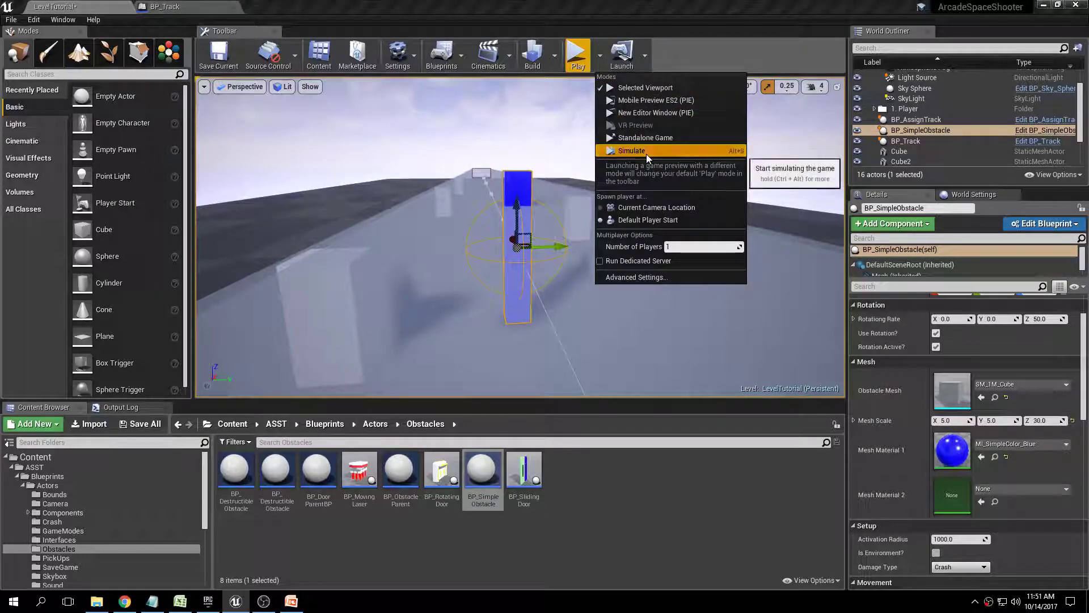
click(646, 152)
right_drag(595, 198, 635, 141)
click(610, 56)
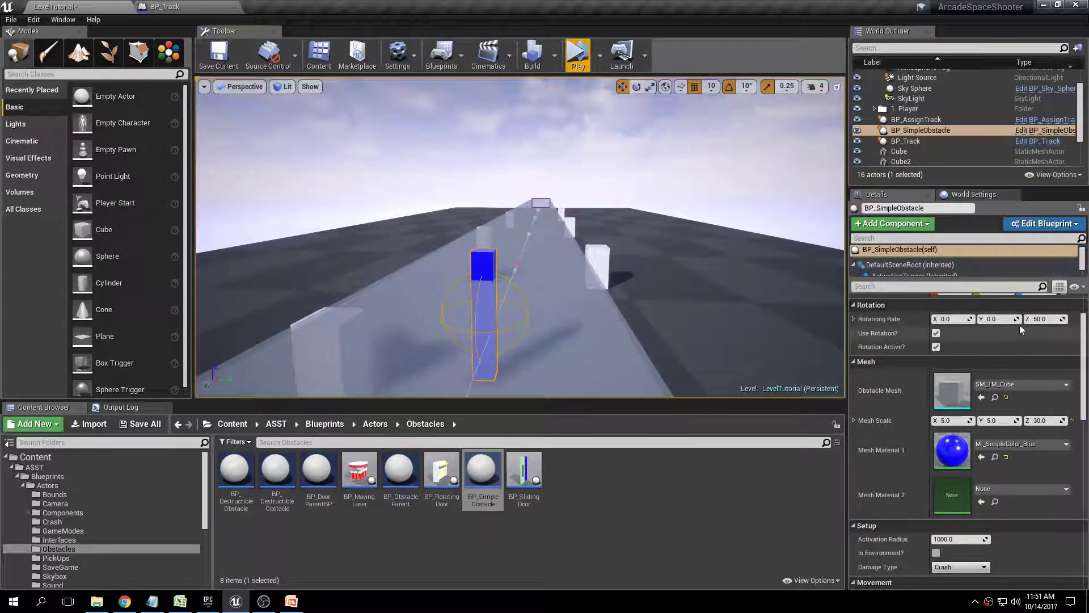
Set the obstacle's Rotating Rate to X 50, Y 0 and Z 0 with rotation active, and simulate the level to check the spin.
scroll(1085, 335, up, 2)
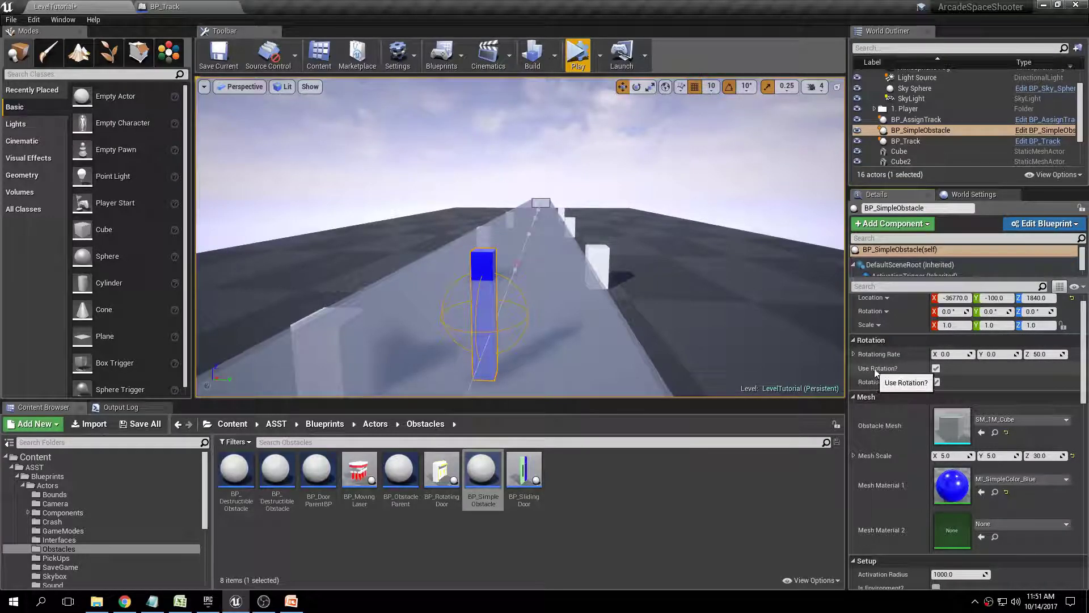
click(936, 382)
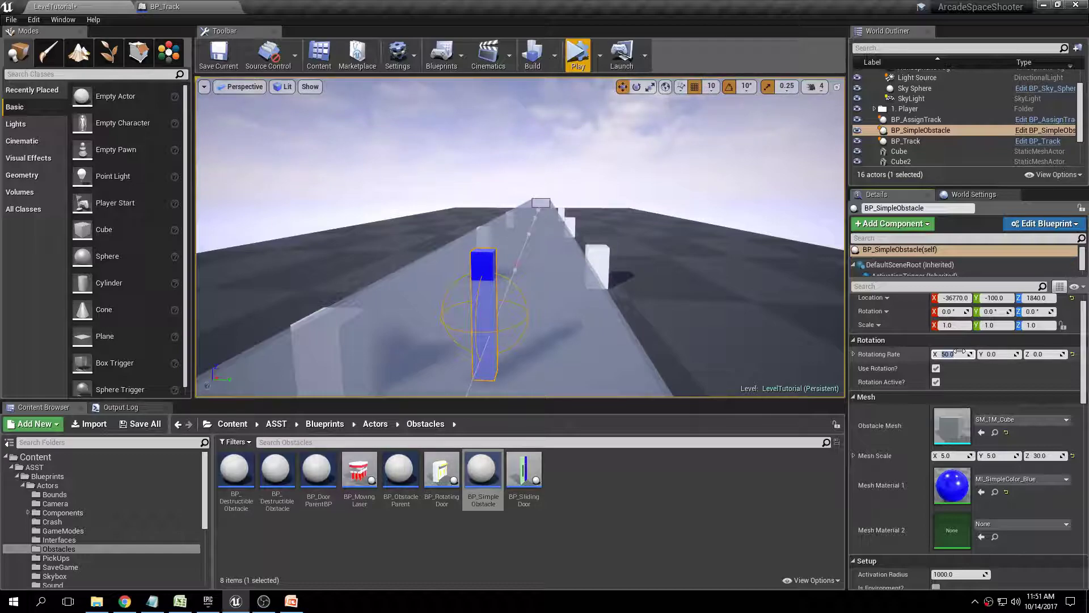
click(577, 54)
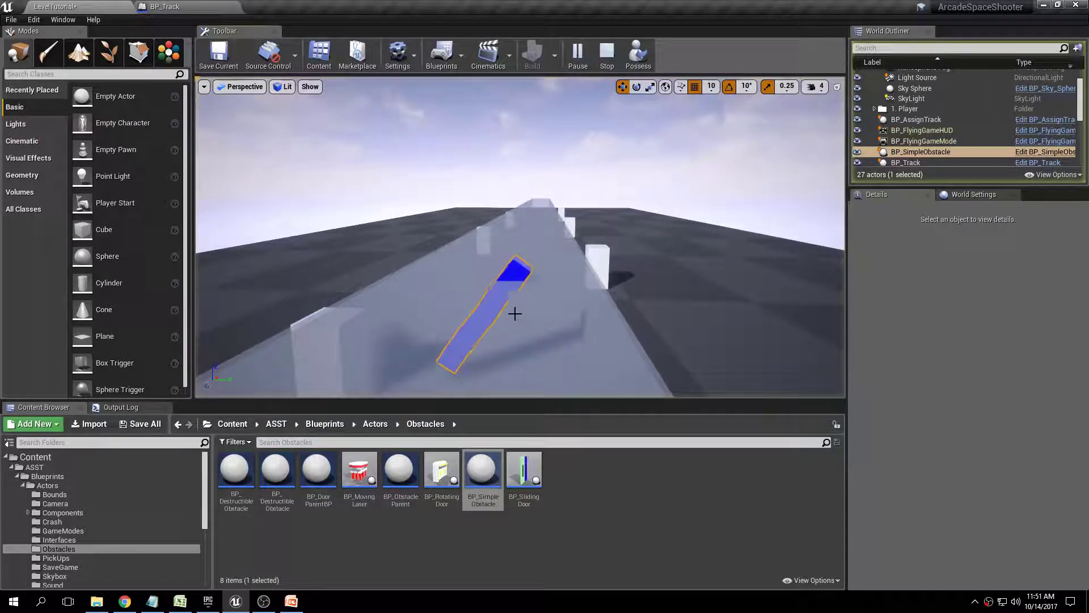
click(555, 287)
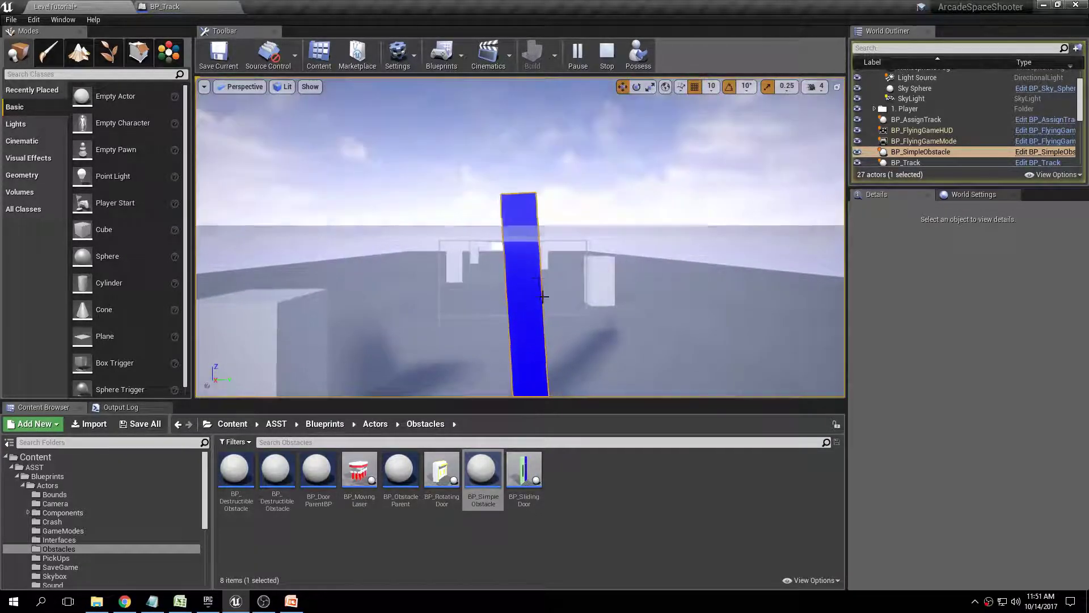
key(Escape)
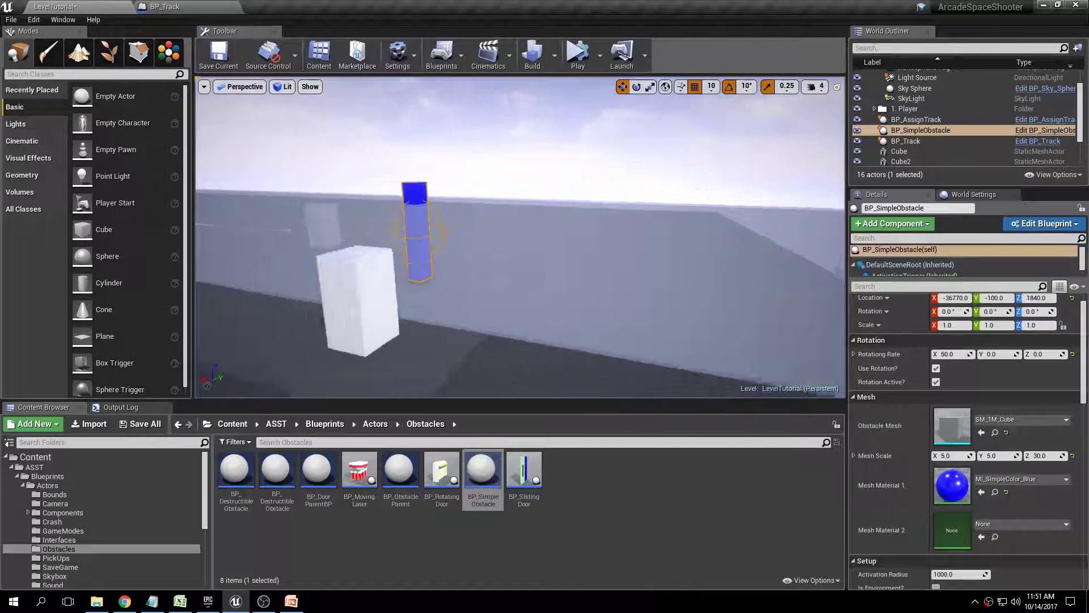
Set the blue obstacle's Mesh Scale Z to 40 and simulate the level to check the longer spinning bar.
click(657, 258)
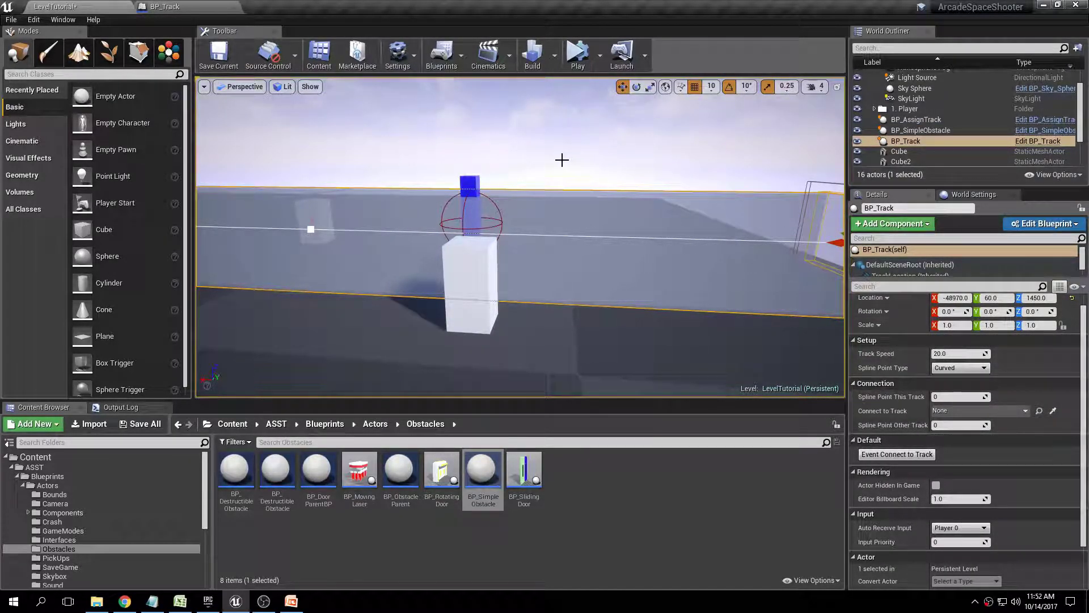
click(469, 180)
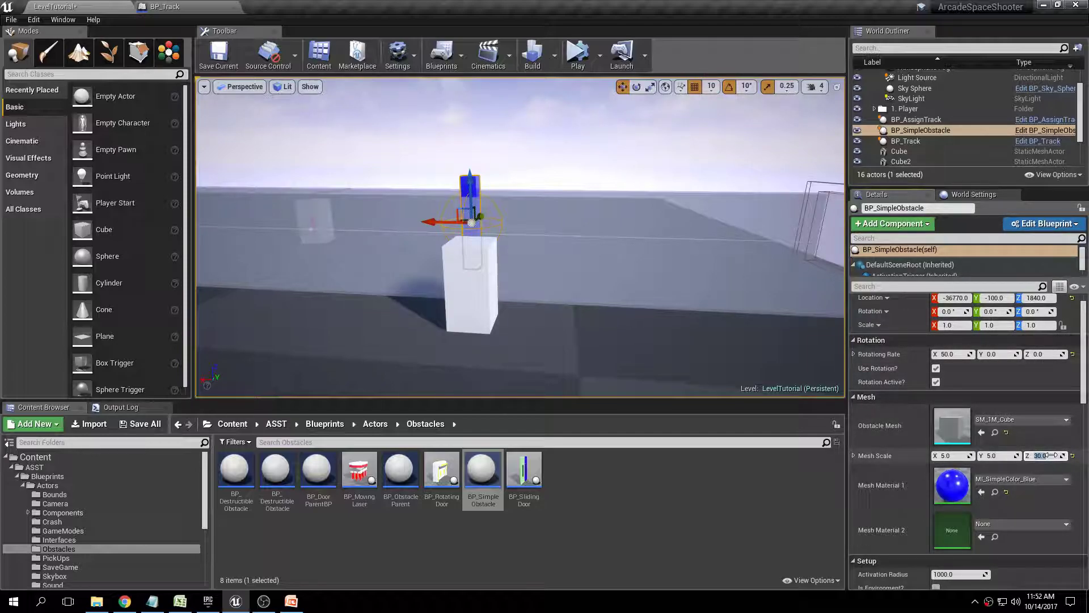
right_drag(644, 308, 637, 136)
click(572, 56)
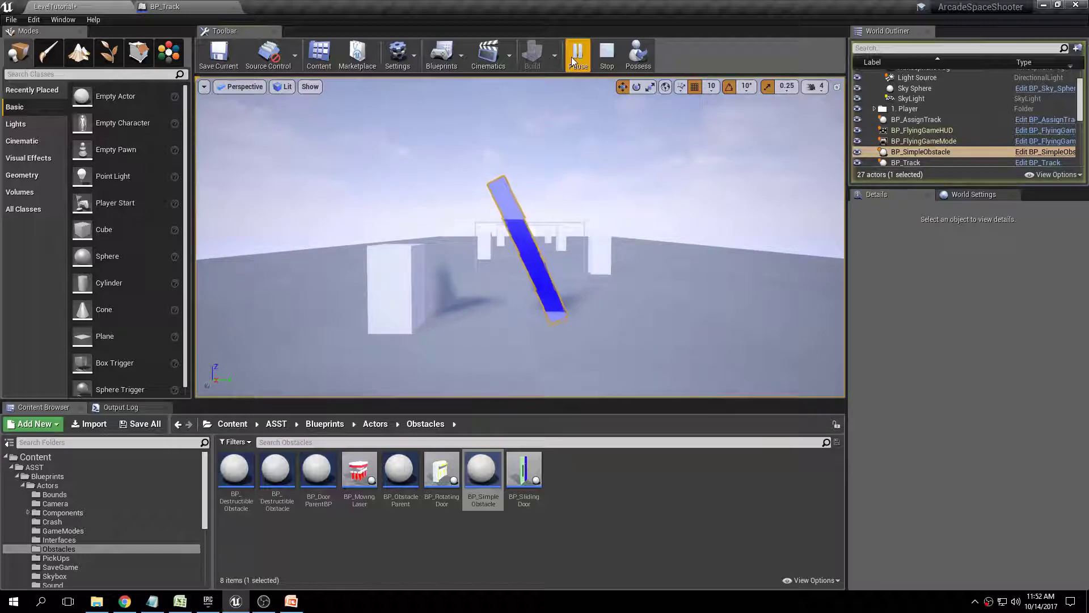
click(604, 55)
Move the obstacle along the track to about X -35820 and place a duplicate further ahead at about X -30270.
right_drag(509, 227, 520, 172)
drag(442, 264, 509, 240)
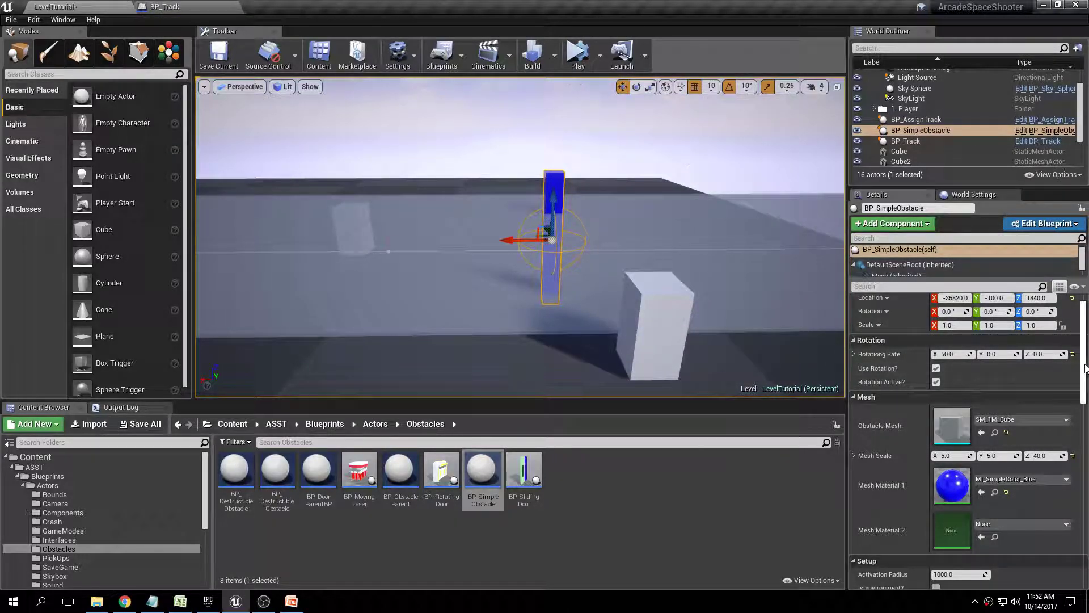
scroll(1086, 368, up, 1)
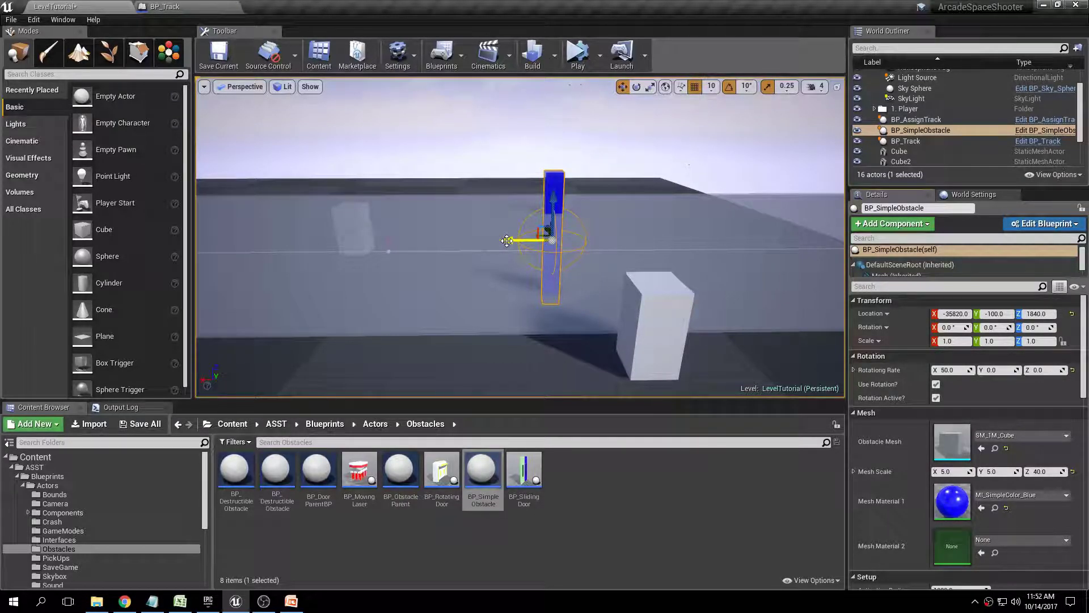
alt+drag(508, 240, 318, 240)
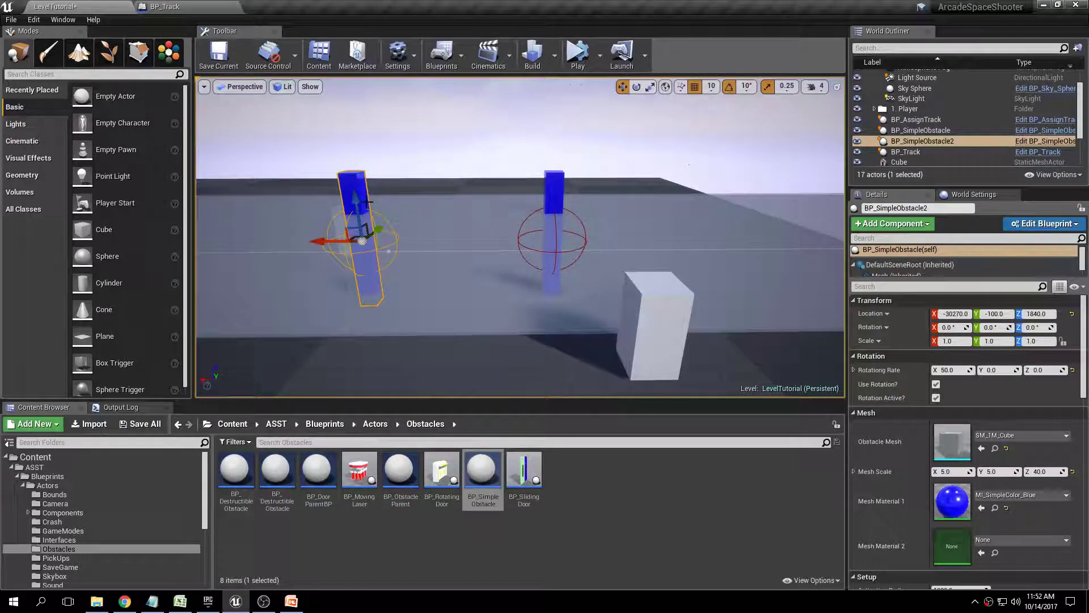
Set the duplicate obstacle's Rotating Rate X to 75 and simulate the level to compare both spins.
click(952, 370)
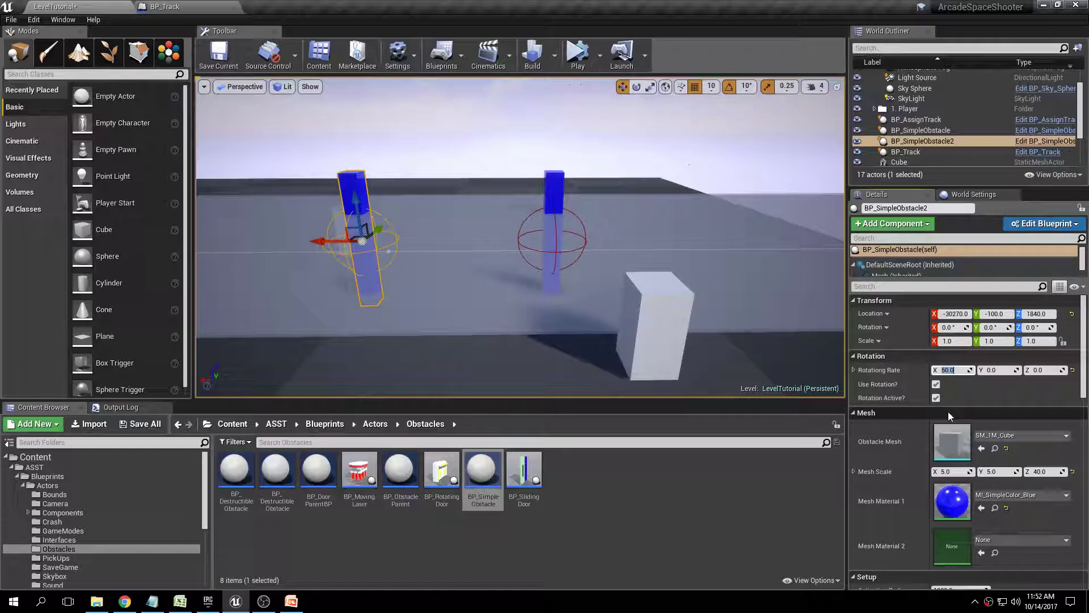
text(75)
key(Return)
click(577, 54)
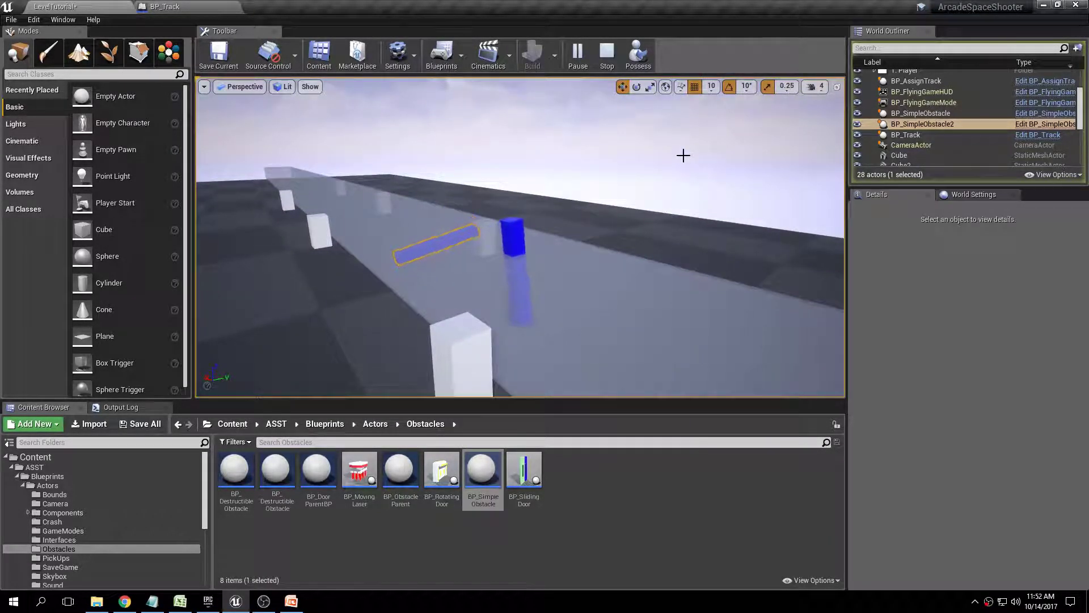
click(607, 55)
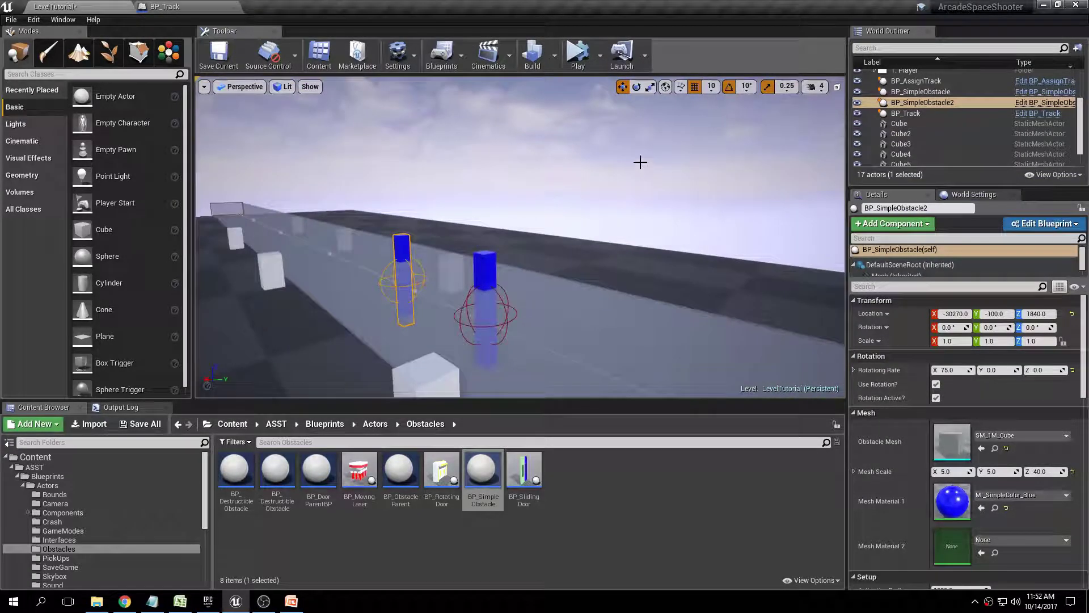
Play the level in the viewport, steer the ship past the two rotating obstacles, and end the play session.
click(600, 55)
click(653, 84)
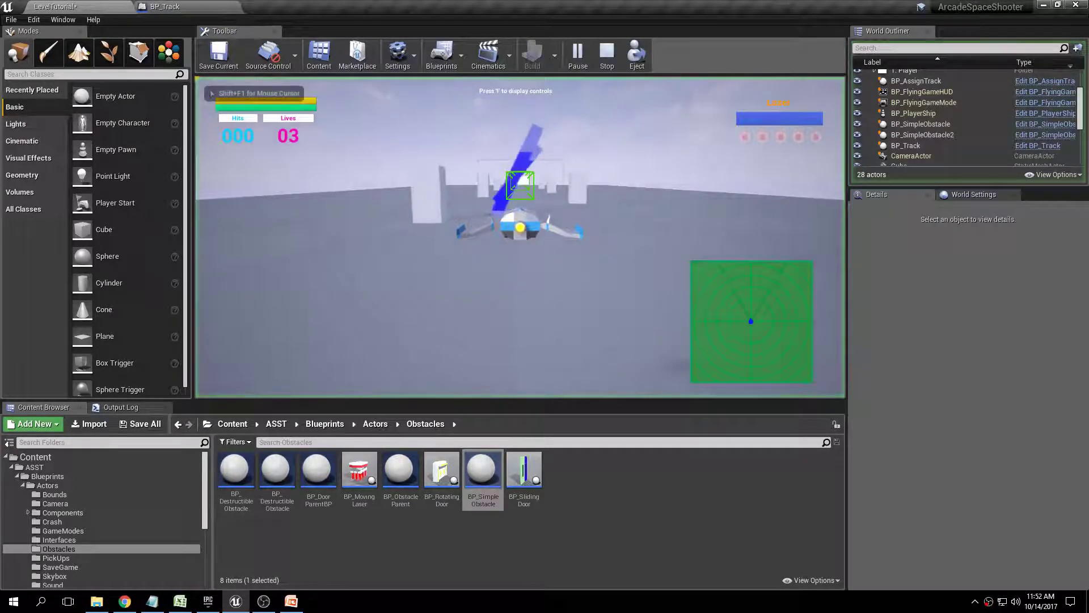
key(a)
key(d)
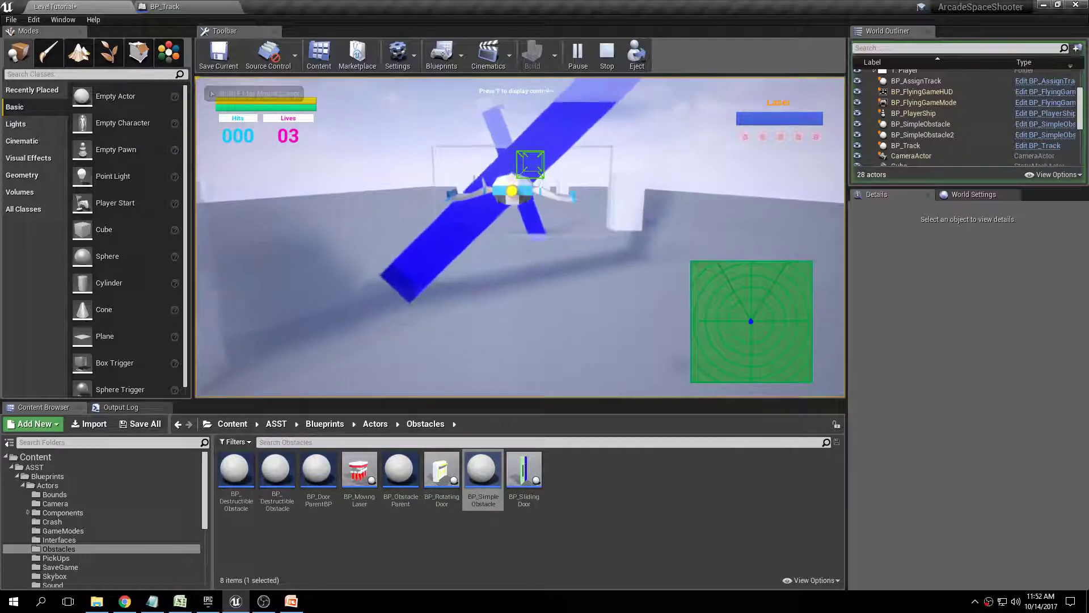
key(a)
key(d)
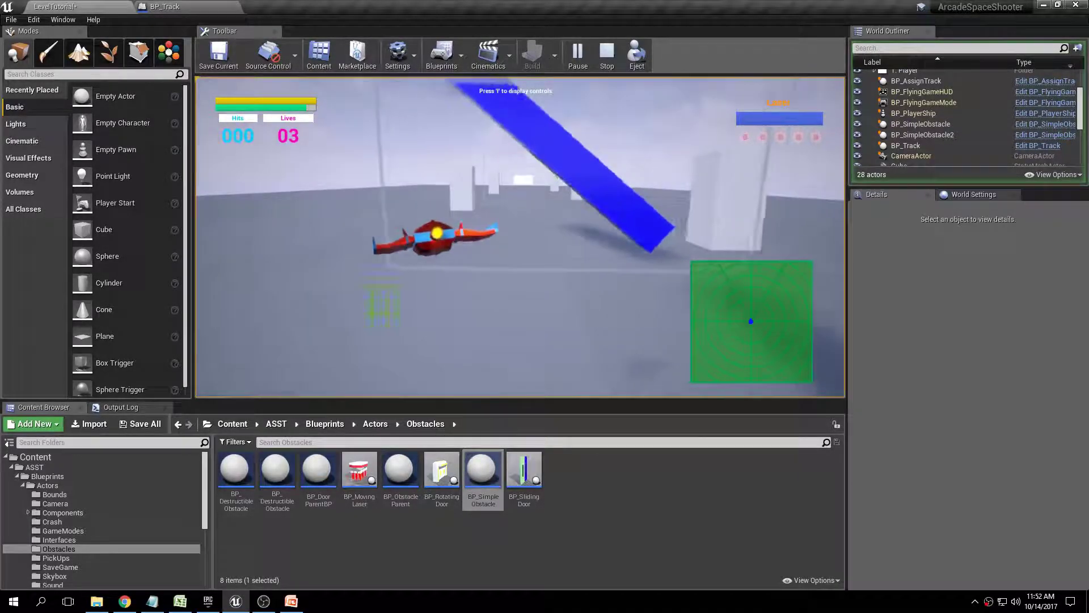
key(d)
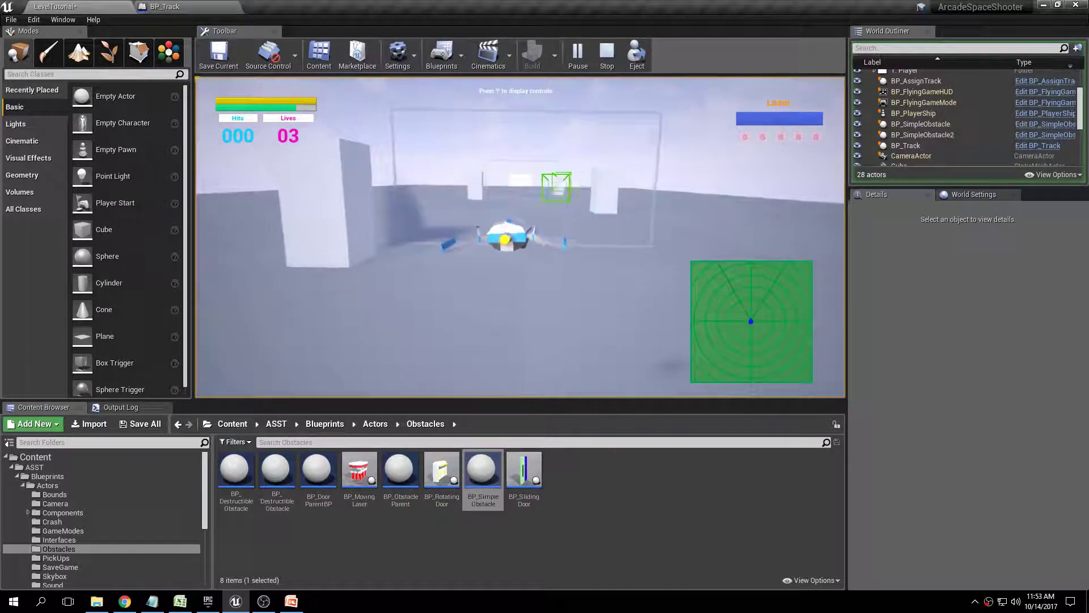
key(Escape)
Duplicate the second obstacle further along the track to about X -23620.
right_drag(573, 82, 1061, 68)
key(w)
right_drag(469, 112, 545, 112)
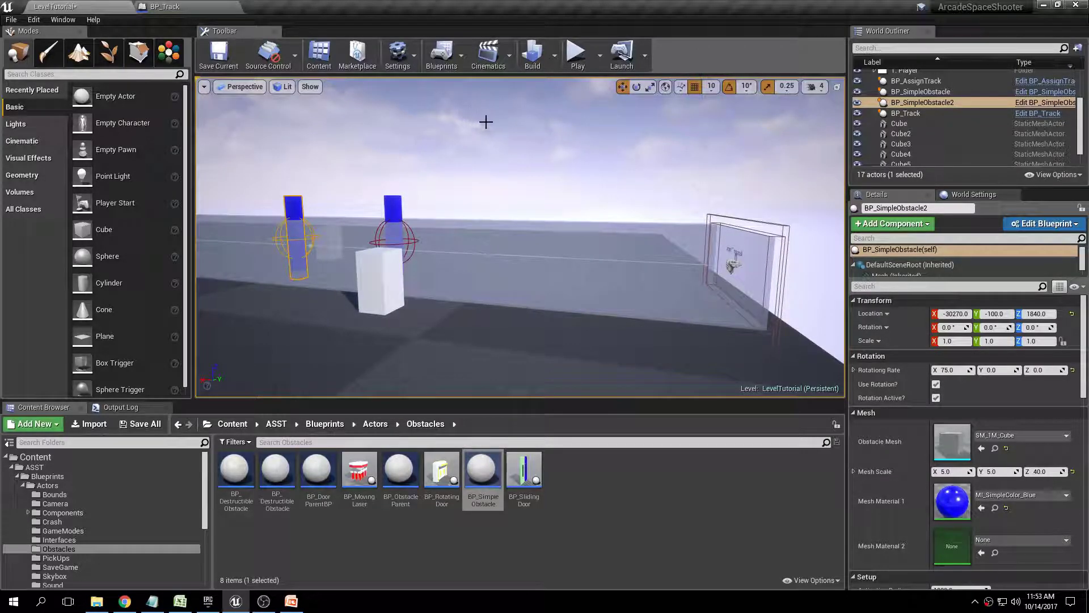
key(f)
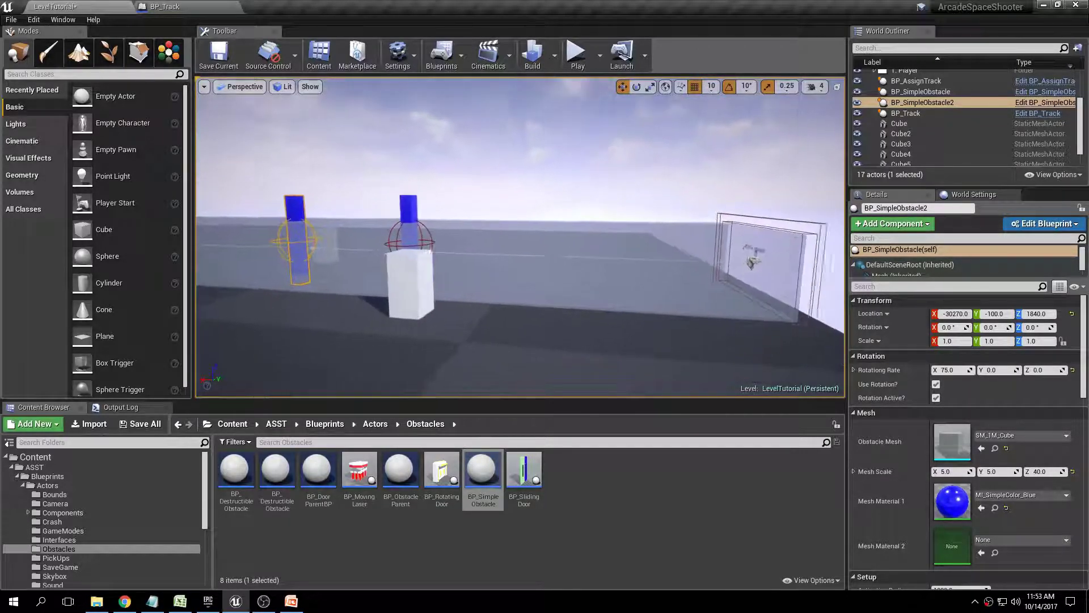
right_drag(512, 165, 485, 180)
alt+drag(462, 244, 244, 244)
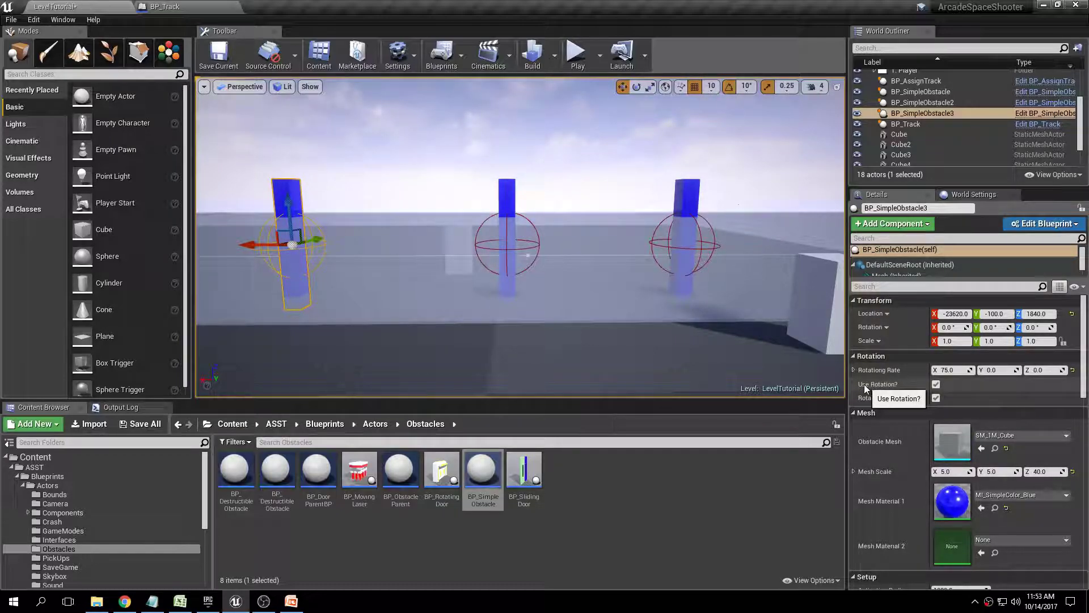
Turn off Use Rotation and Rotation Active for the third obstacle, and simulate the level to check that it stays still.
click(937, 386)
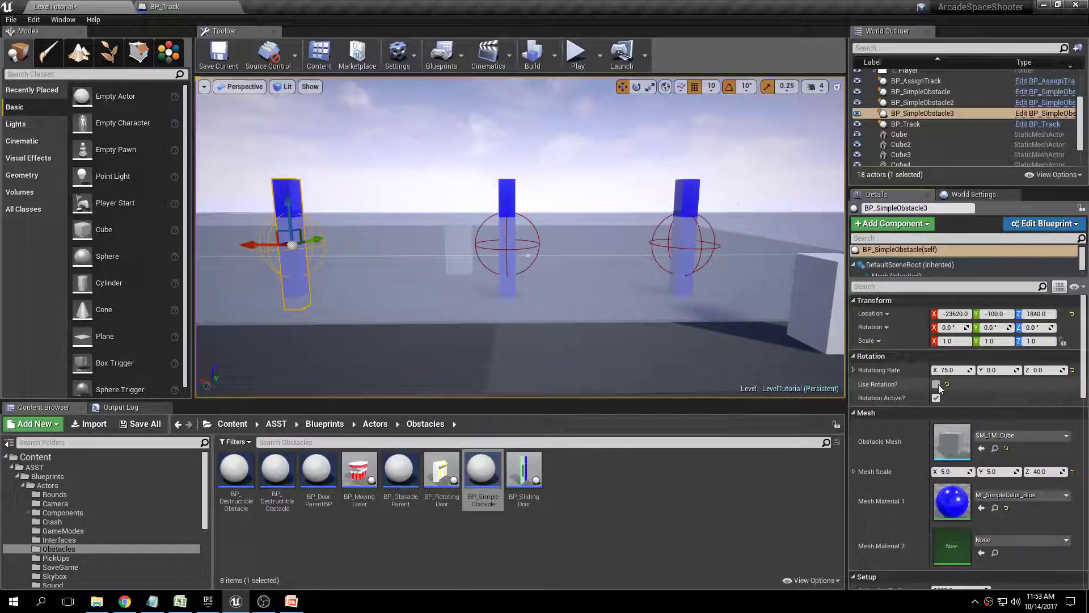
click(935, 397)
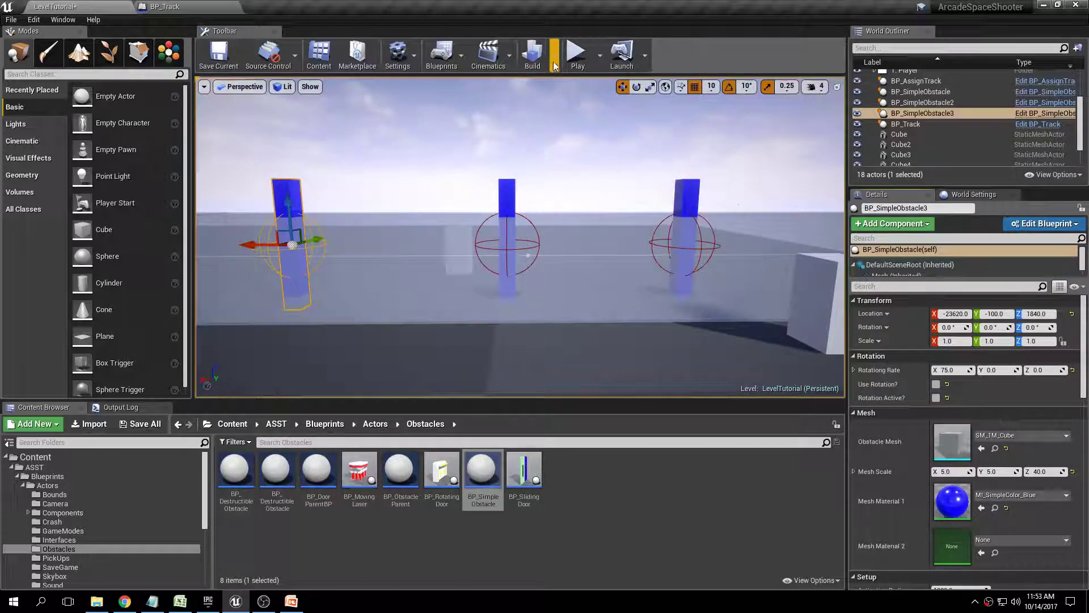
click(600, 55)
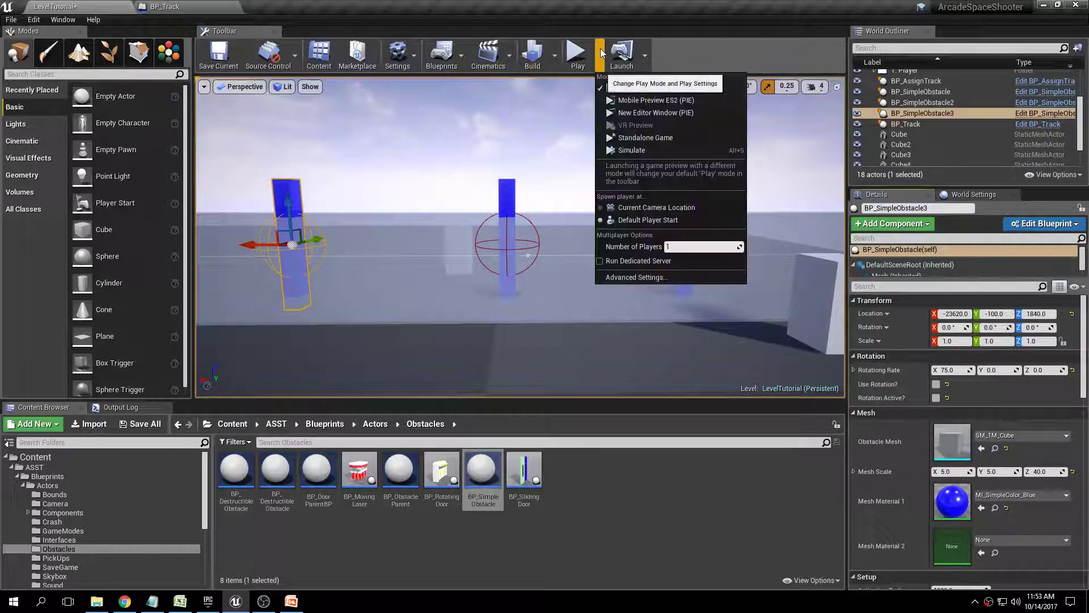
click(636, 145)
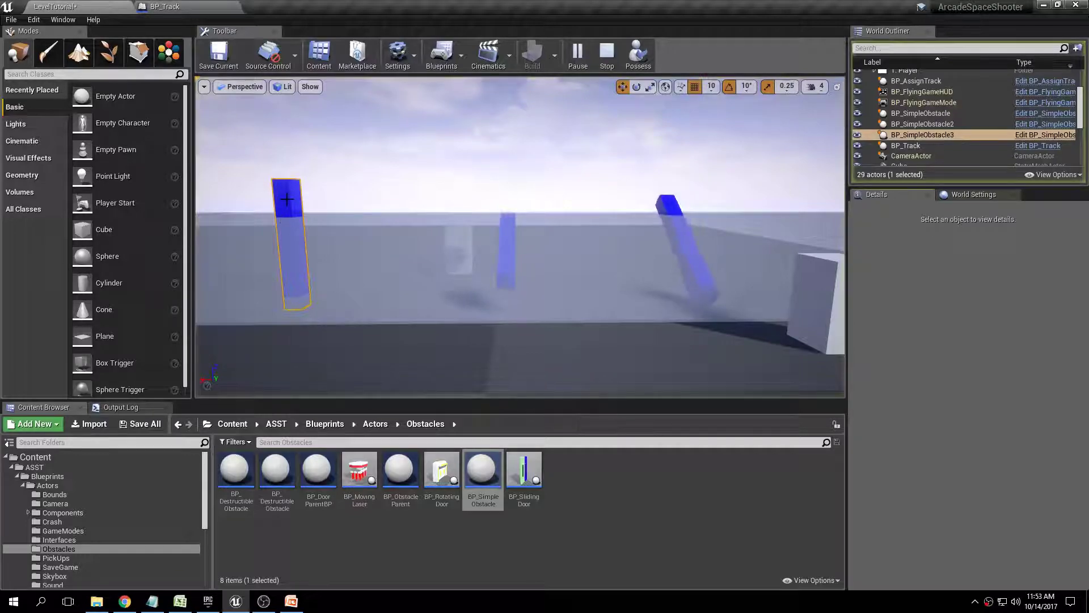
click(605, 57)
Enable Movement Active in the third obstacle's Movement settings.
click(286, 187)
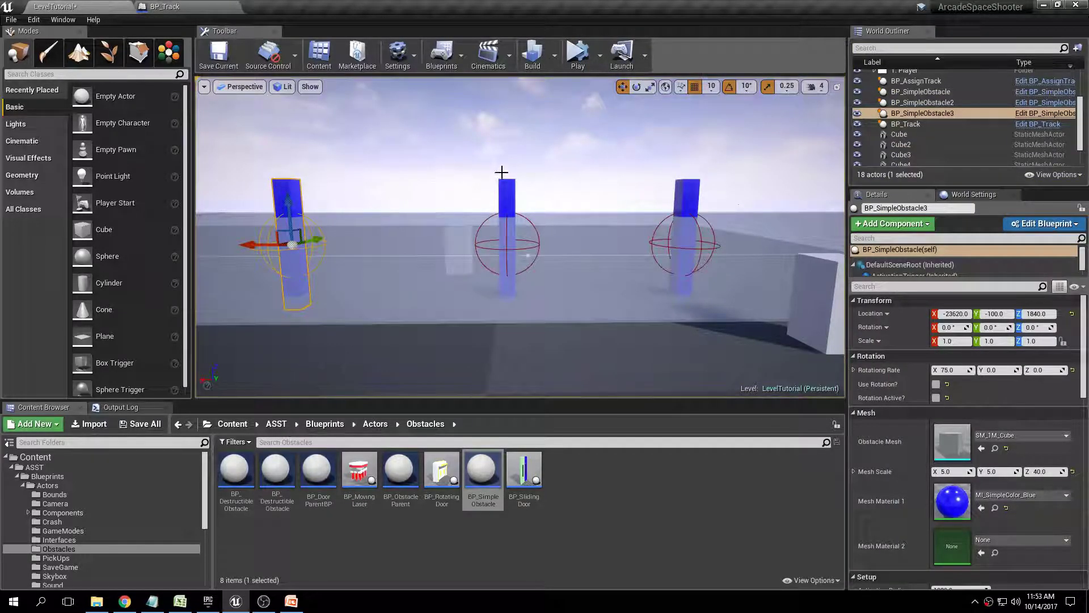
key(f)
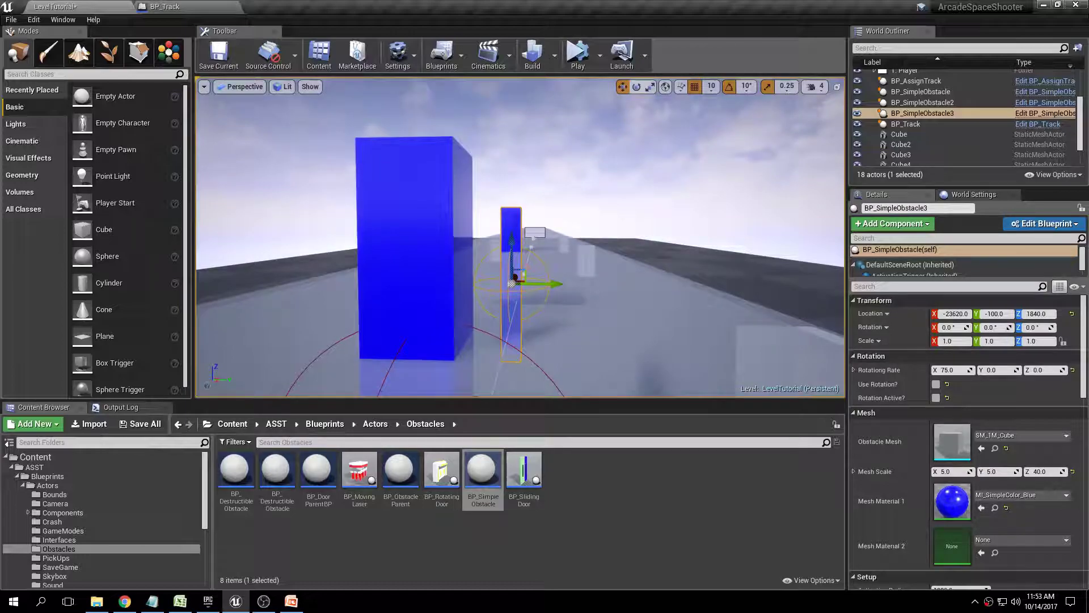
key(a)
right_drag(576, 166, 576, 196)
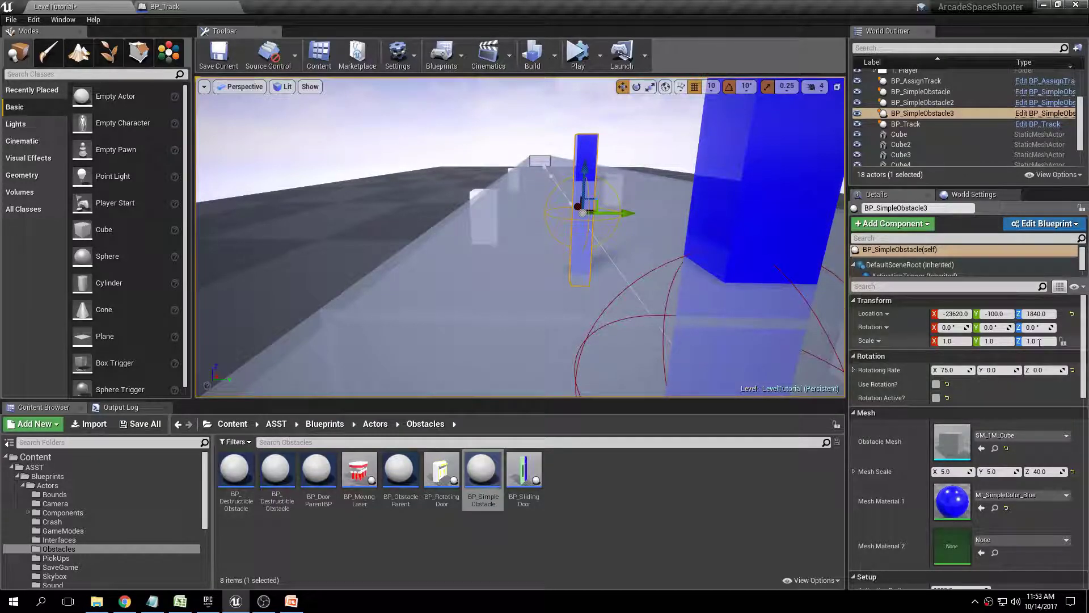
drag(1084, 318, 1086, 388)
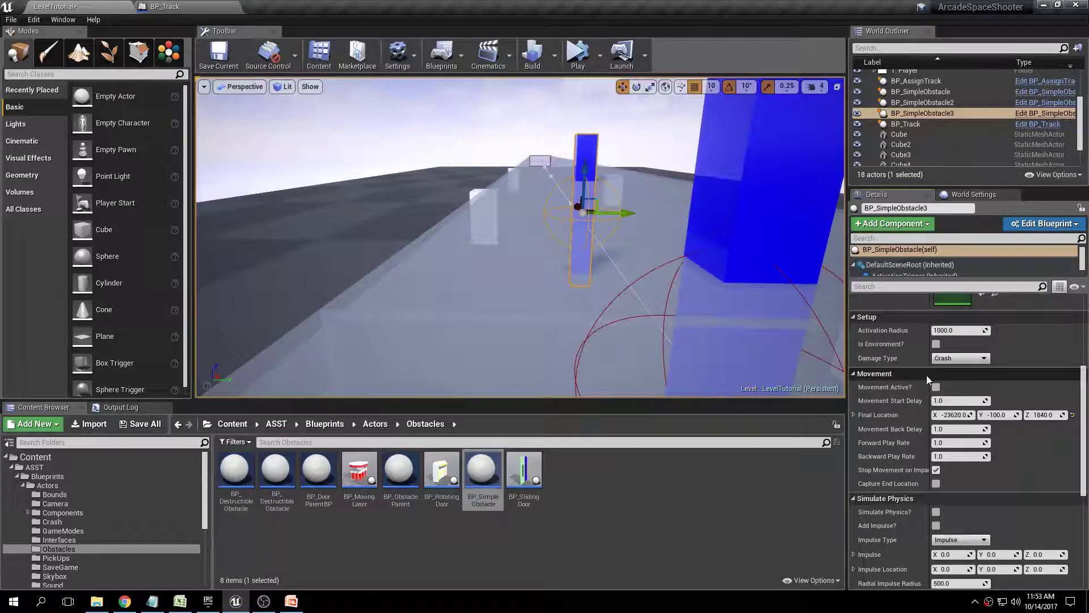
mouse_move(1084, 389)
mouse_down()
mouse_move(1087, 398)
mouse_move(1085, 385)
mouse_up()
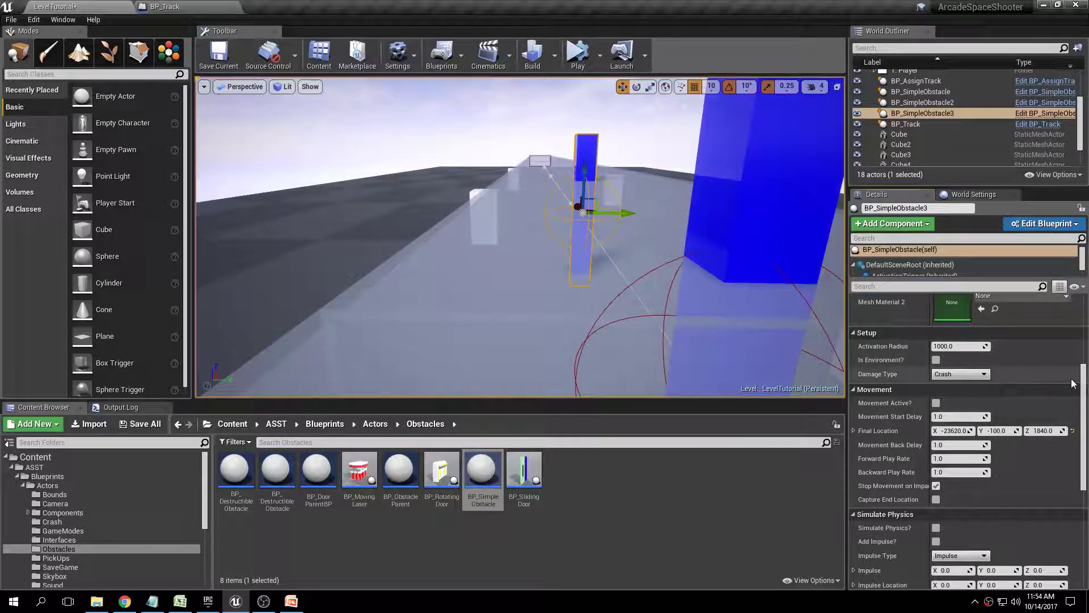
drag(1084, 380, 1087, 402)
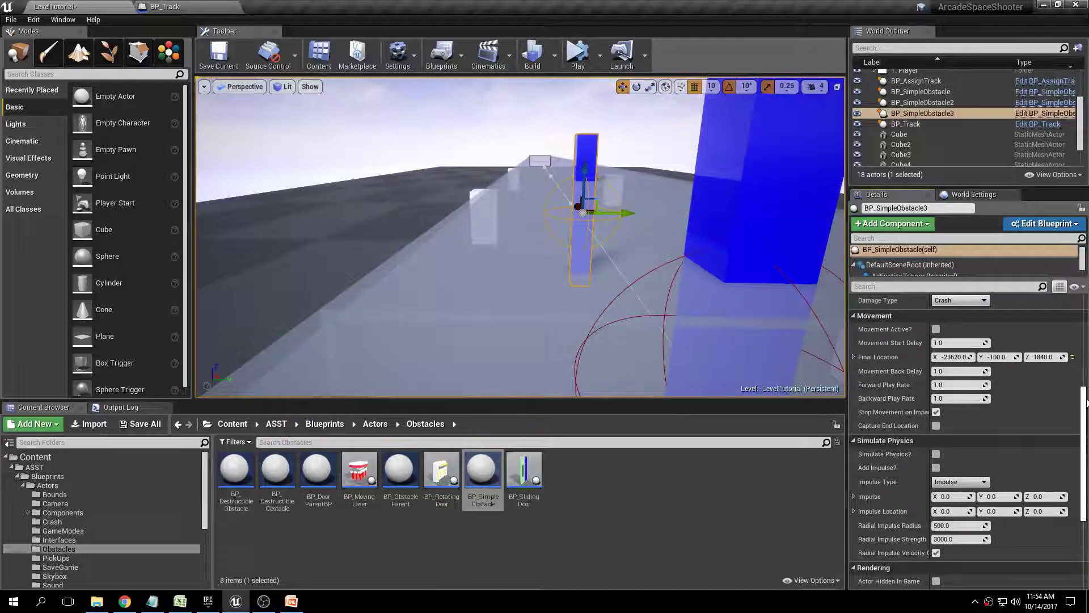
click(936, 329)
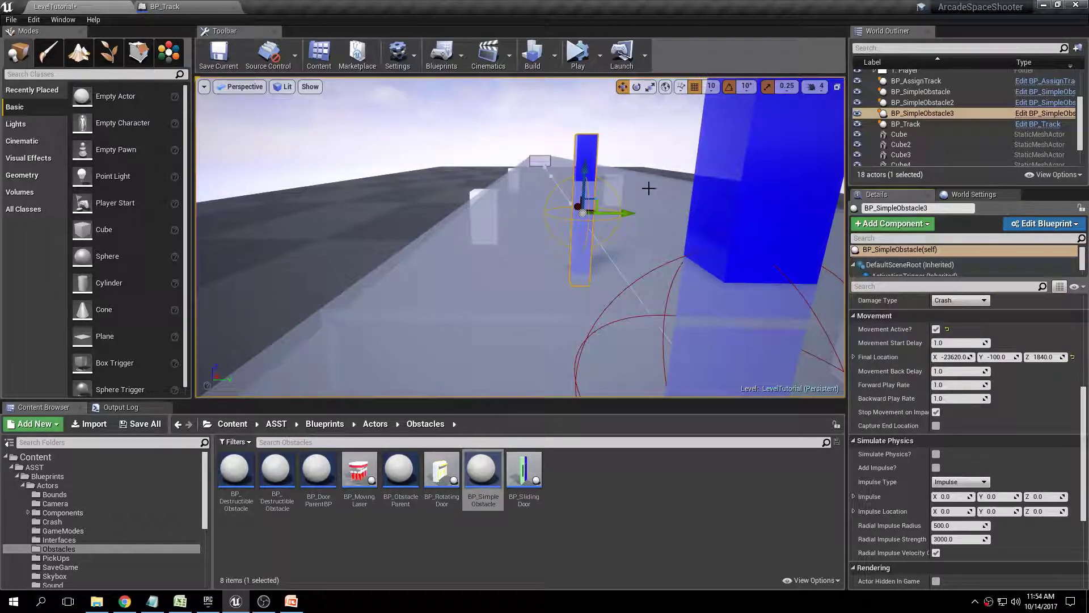
Move the third obstacle across the track to about Y 3440, enable Capture End Location there, and return it to the opposite edge.
alt+drag(628, 212, 547, 264)
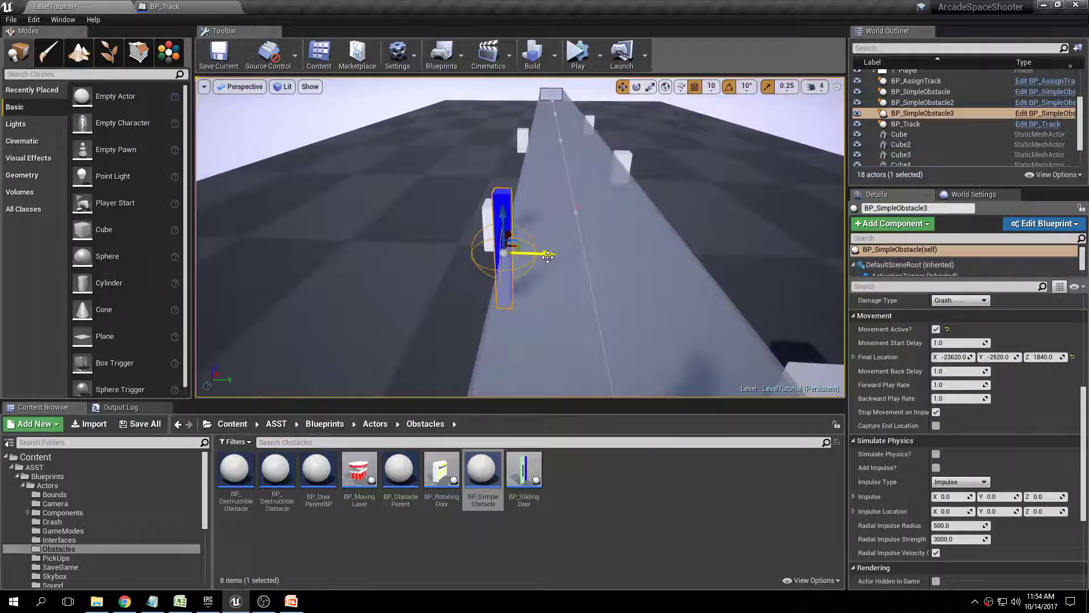
drag(546, 254, 754, 248)
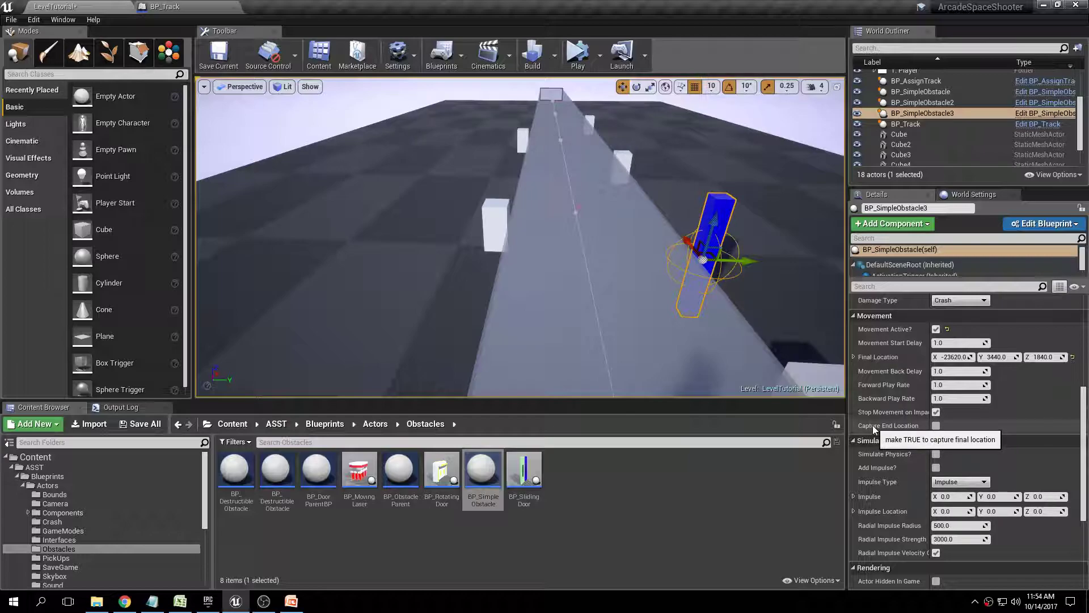
click(936, 426)
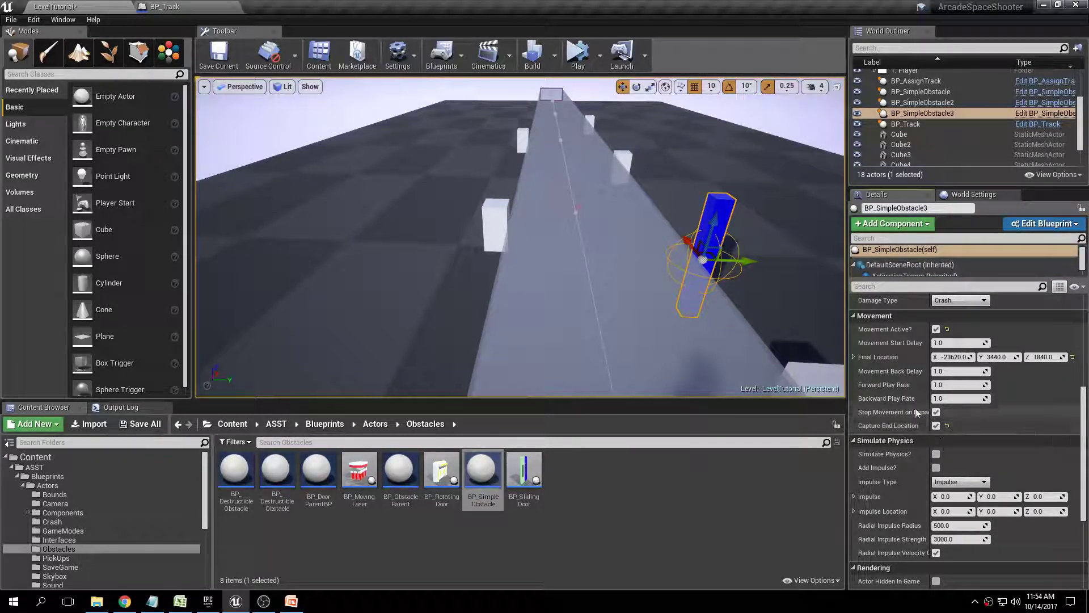
drag(755, 262, 535, 246)
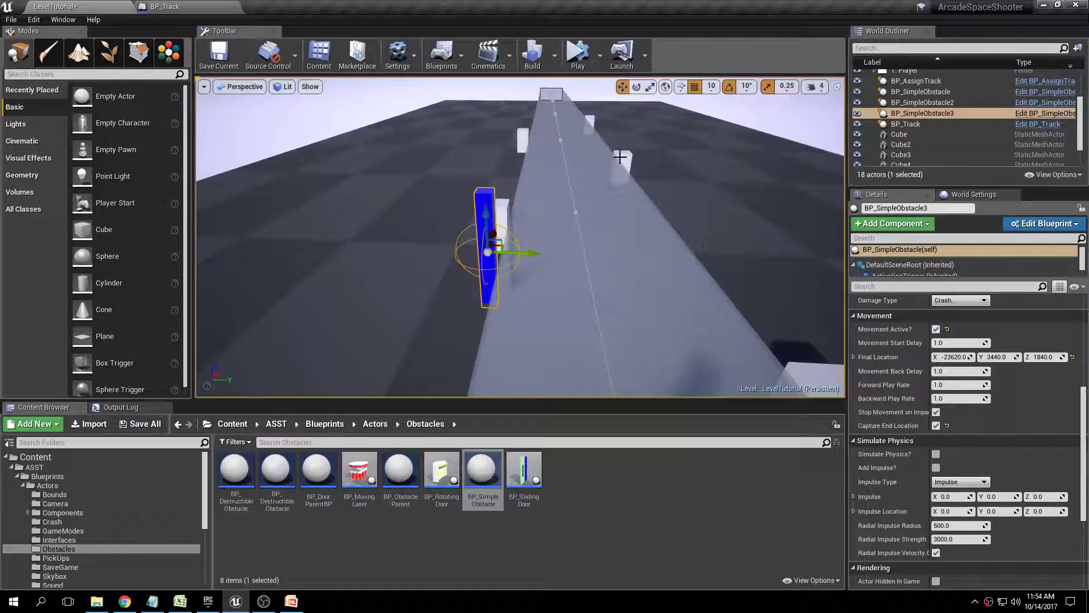
Simulate the level and watch the third obstacle's movement between the two edges of the track.
click(578, 55)
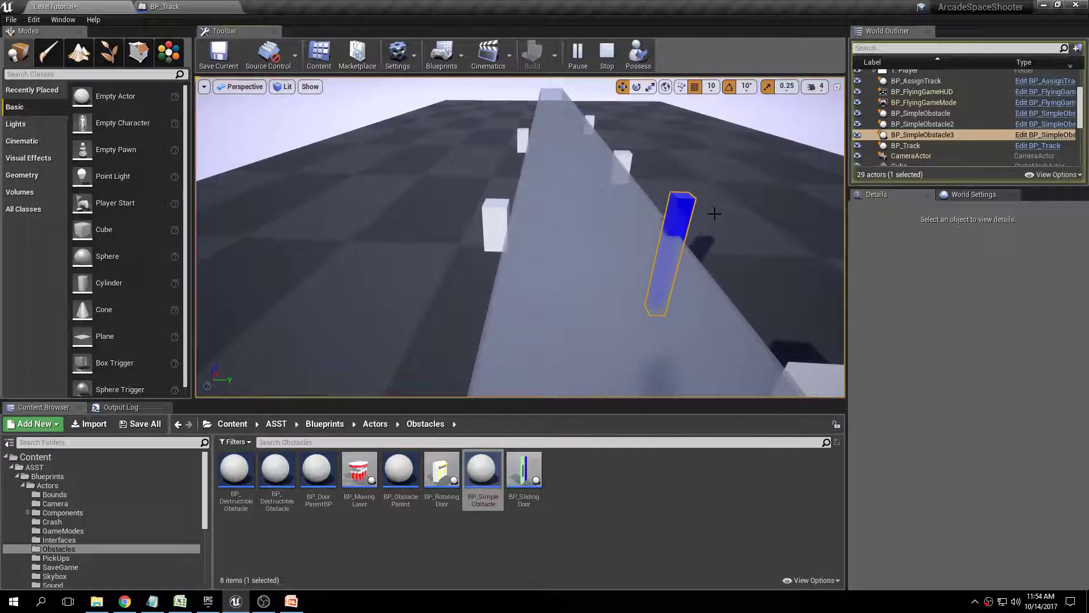
right_drag(445, 222, 437, 216)
right_drag(682, 166, 683, 165)
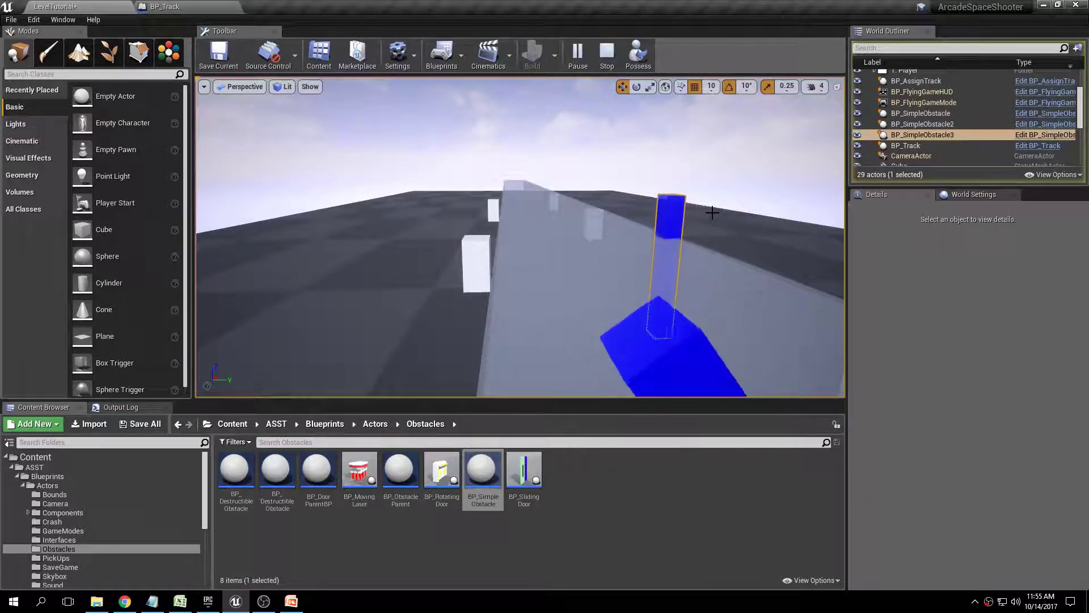
Set the third obstacle's Forward Play Rate to 5.0 and simulate the level to check its speed.
click(607, 53)
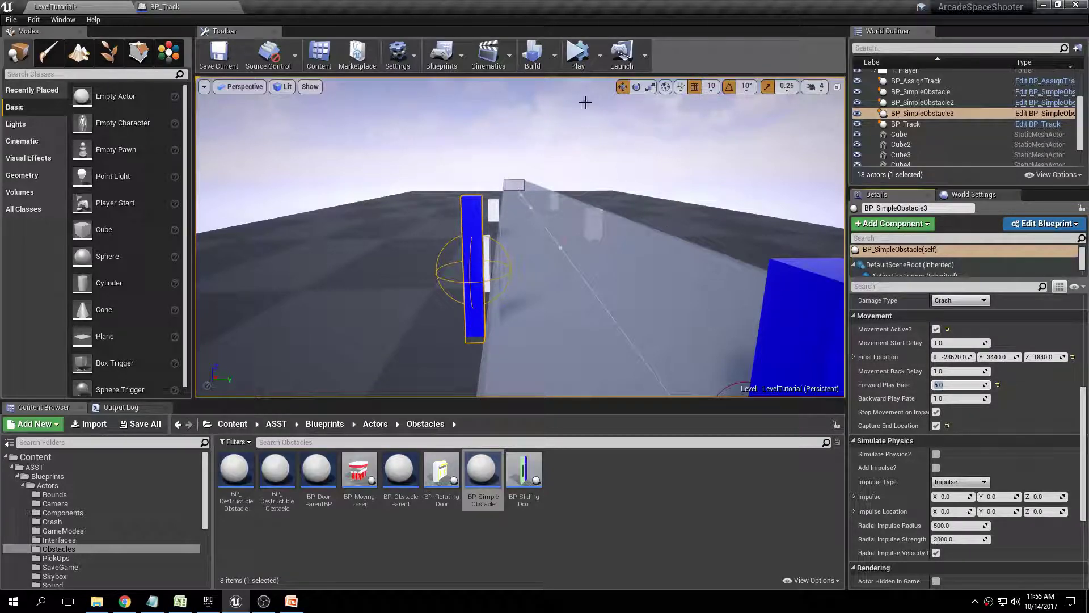
click(577, 55)
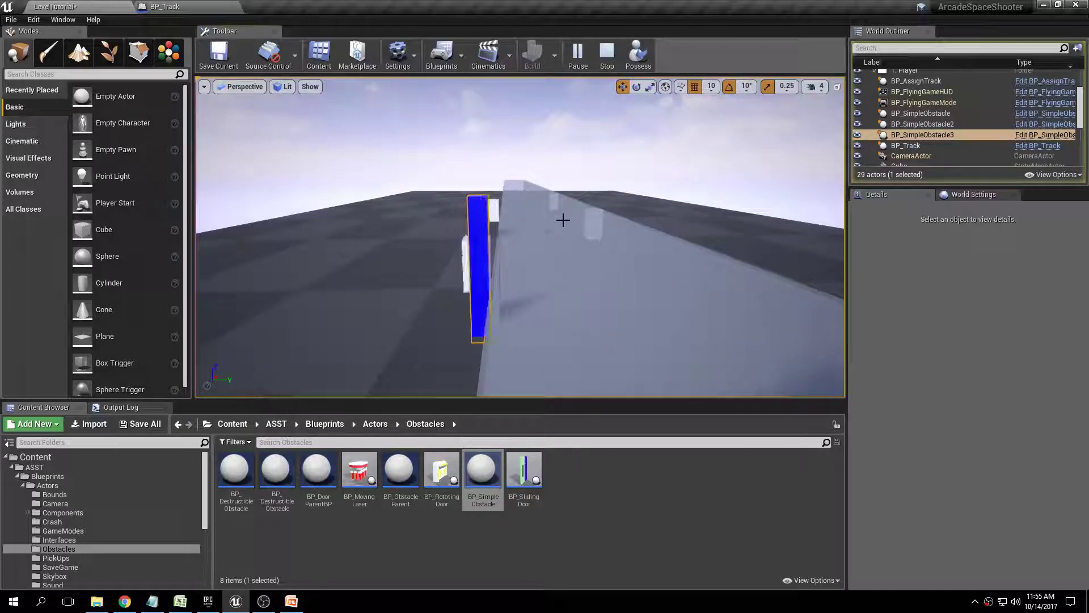
click(607, 56)
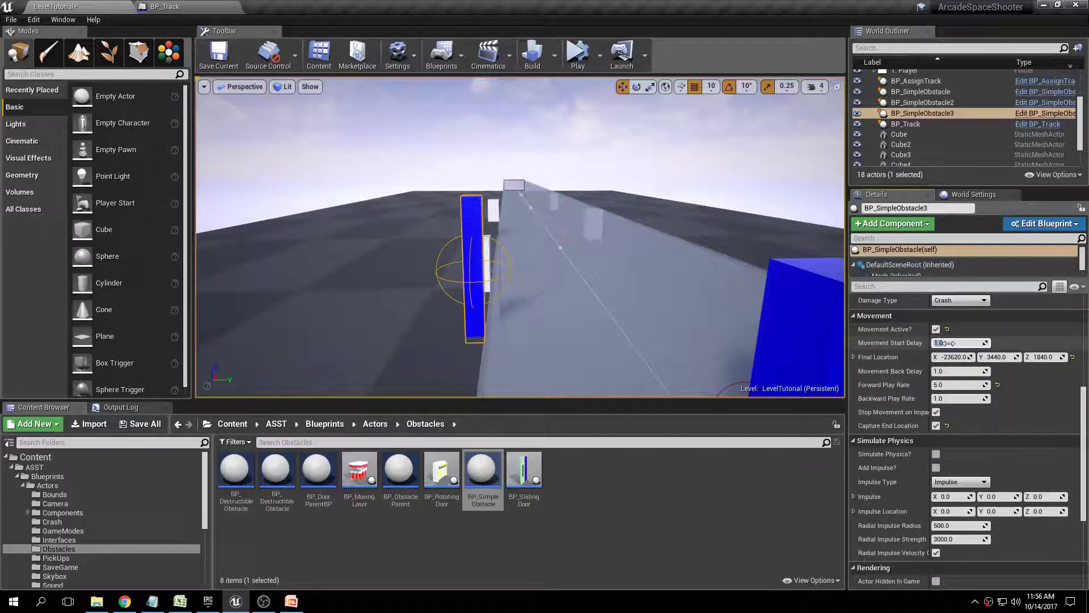
Set the third obstacle's Movement Start Delay and Movement Back Delay to 0.0, simulating the level to check the motion.
click(576, 52)
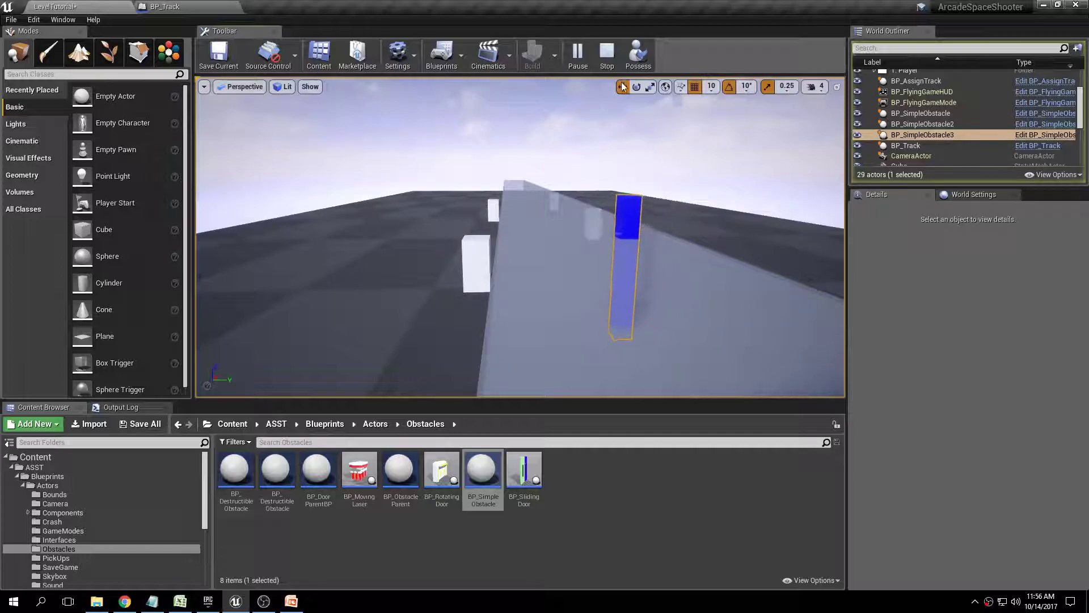
click(609, 57)
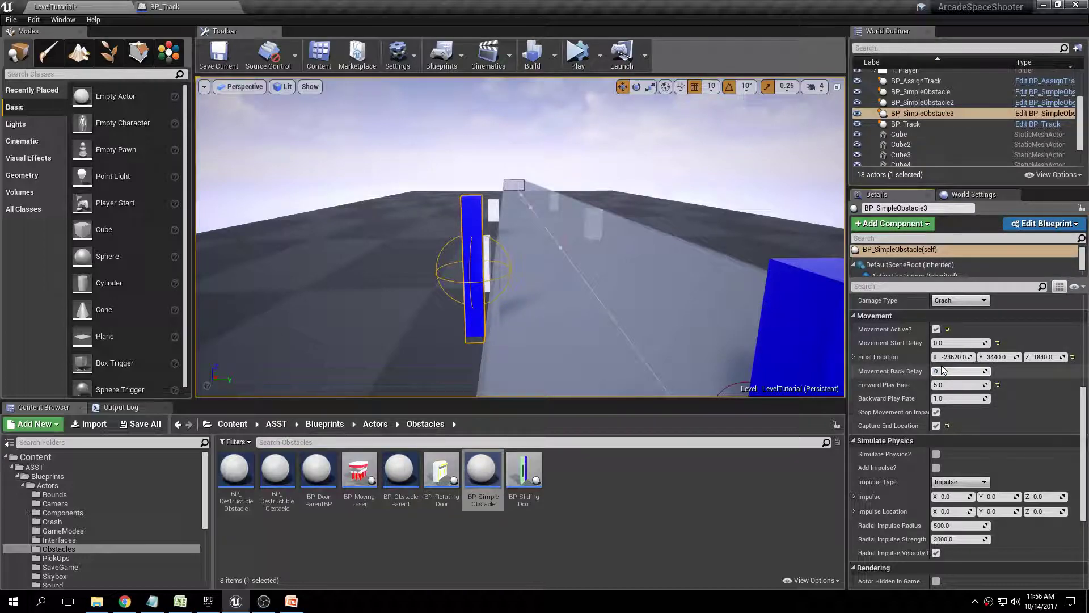
click(577, 51)
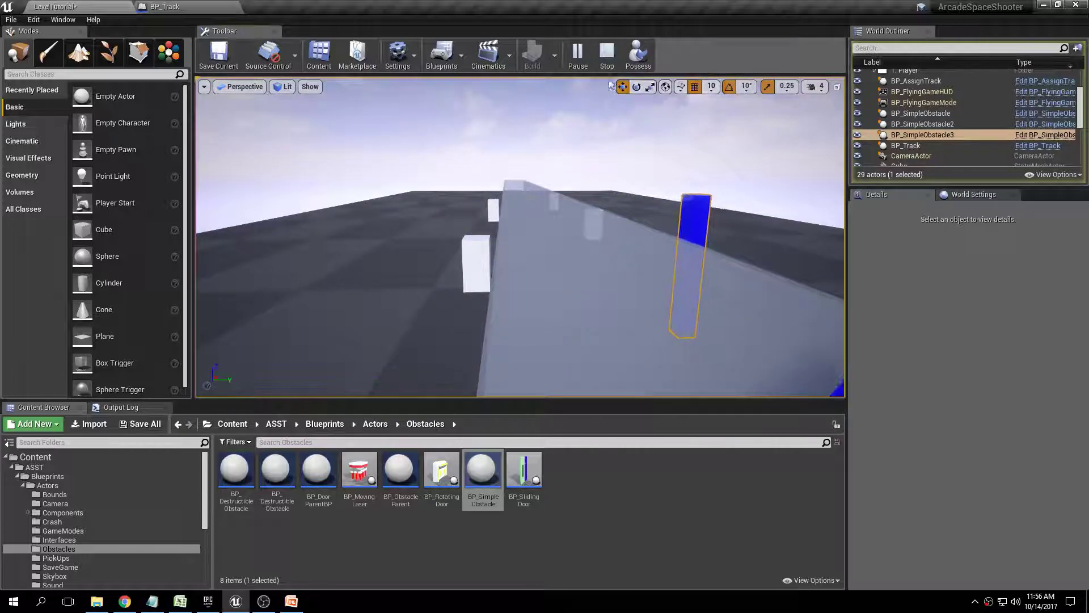
right_drag(613, 139, 567, 164)
click(607, 53)
Duplicate the third moving obstacle farther along the track, to about X -17400.
right_drag(583, 122, 581, 195)
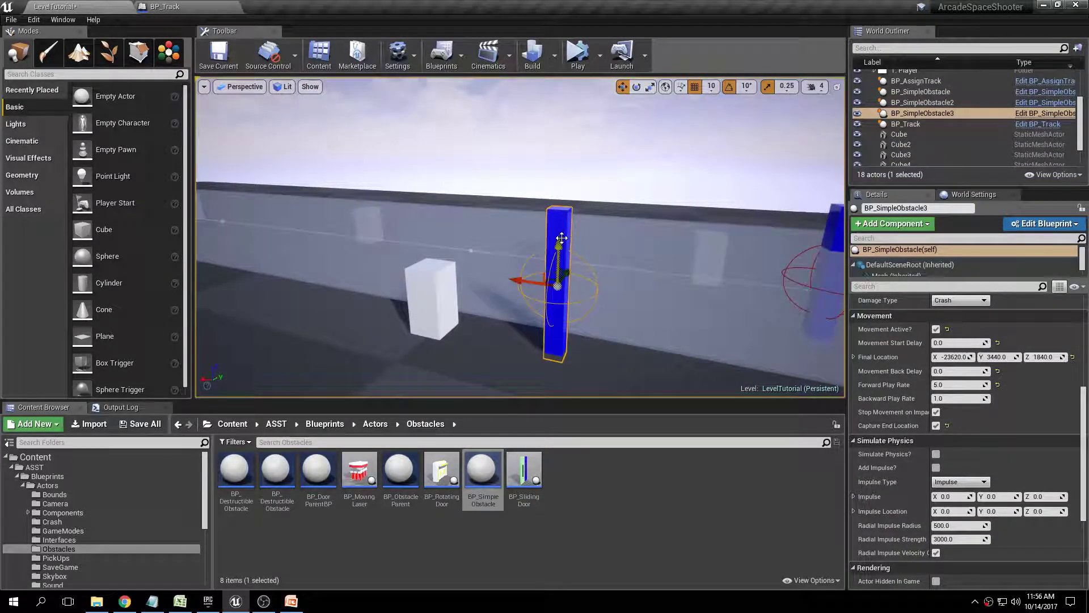
alt+drag(518, 281, 342, 248)
right_drag(736, 135, 627, 146)
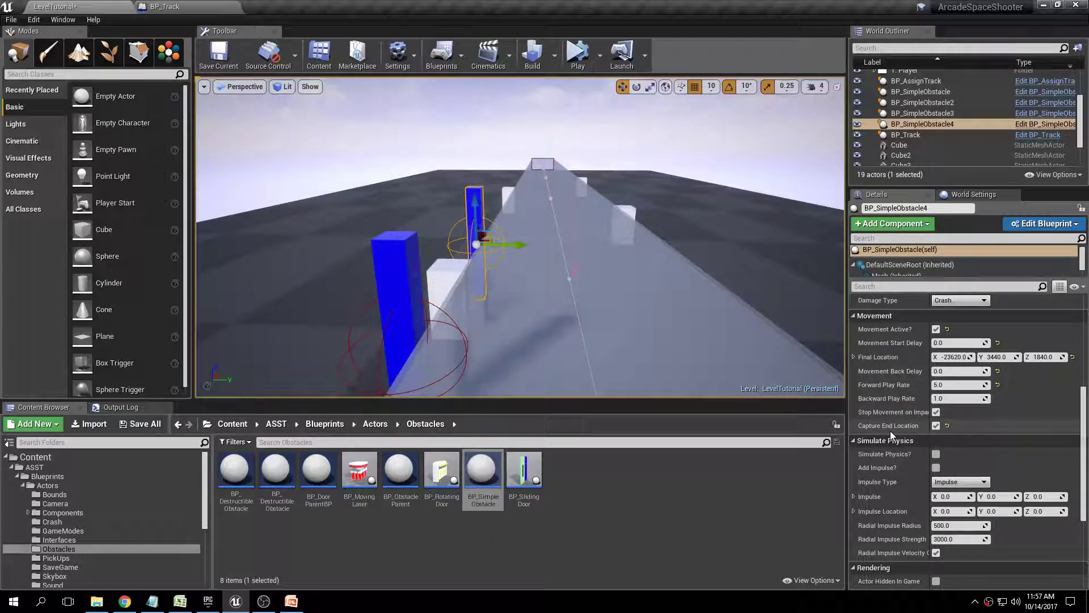
Simulate the level and watch how the duplicated fourth obstacle moves alongside the third one.
click(578, 56)
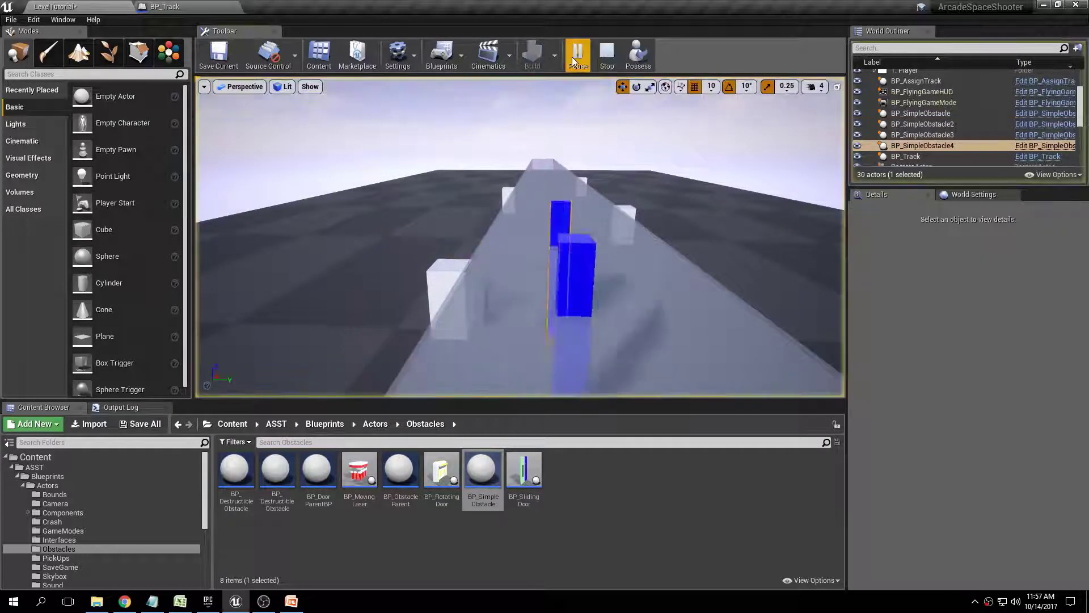
key(s)
mouse_move(725, 209)
right_down()
mouse_move(732, 218)
mouse_move(725, 209)
right_up()
right_drag(631, 269, 817, 272)
key(a)
key(s)
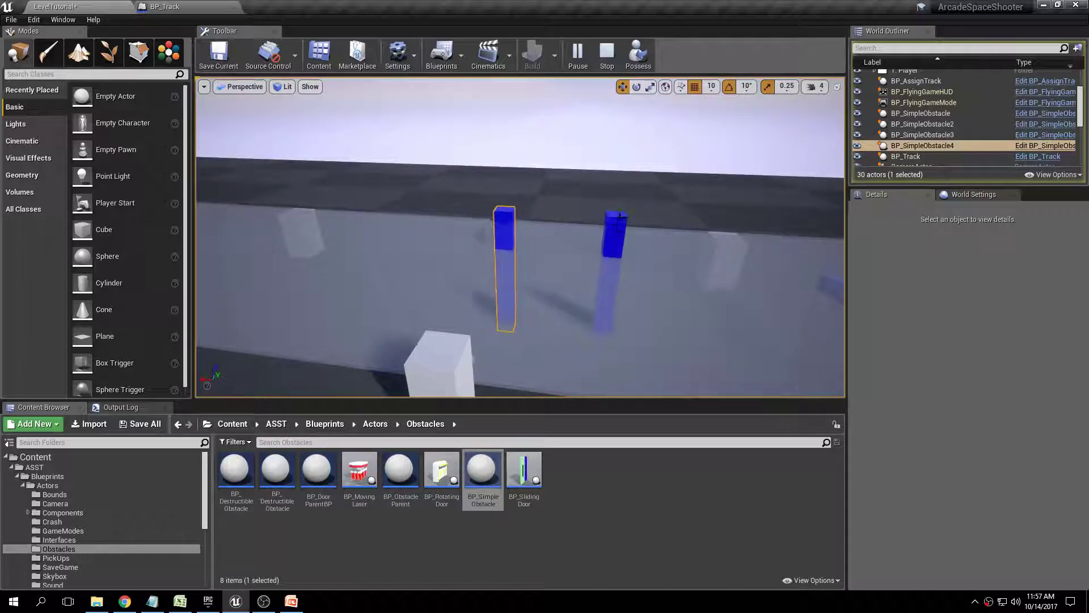
click(604, 59)
Recapture the fourth obstacle's end location at about Y -3080 and move the obstacle to the opposite edge of the track.
key(d)
right_drag(613, 185, 431, 187)
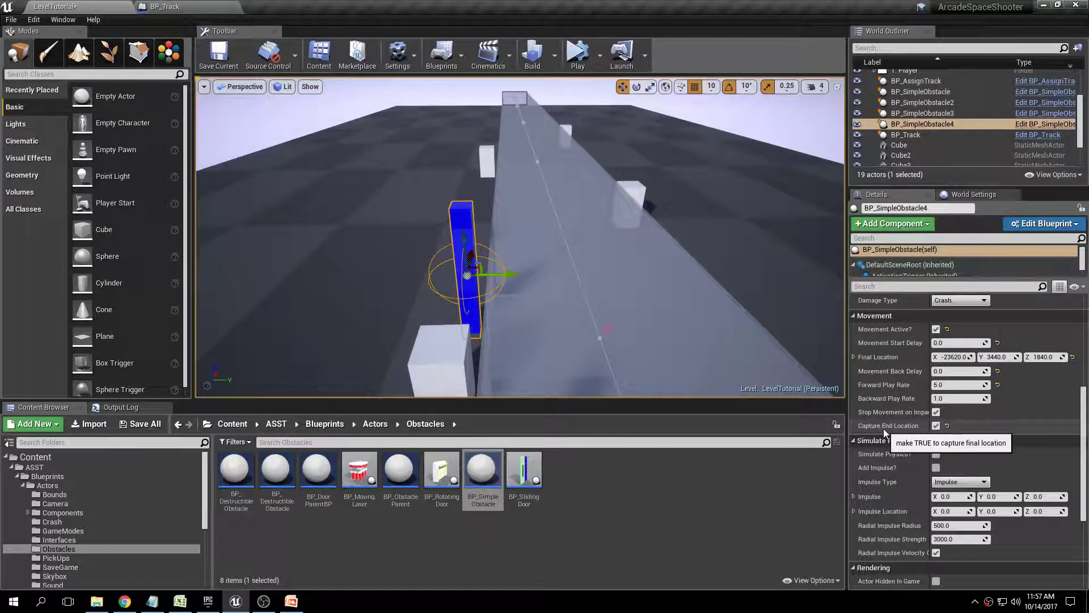
click(935, 426)
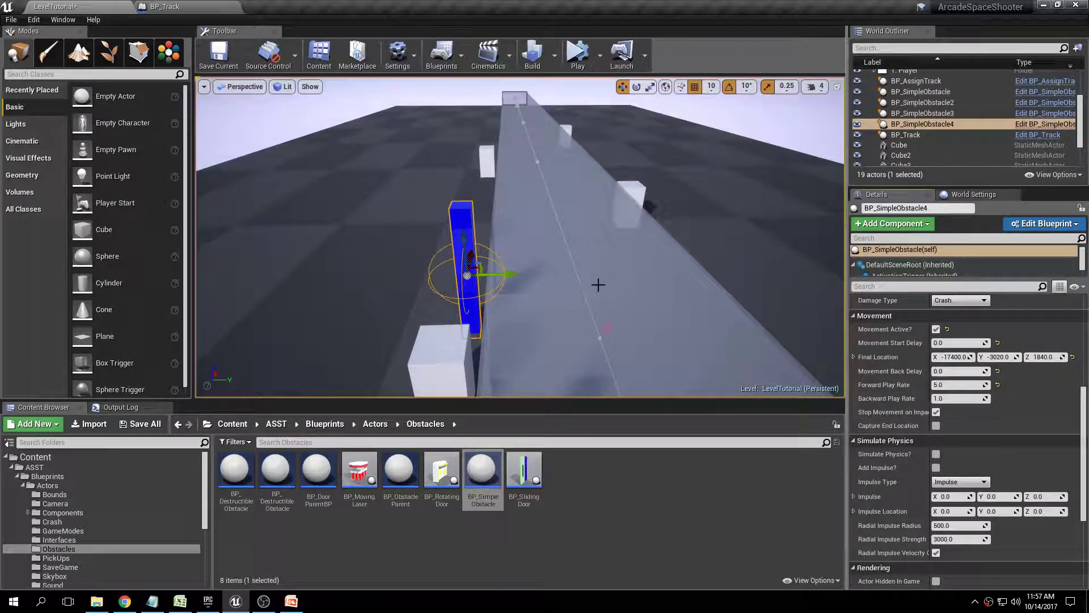
drag(510, 274, 506, 275)
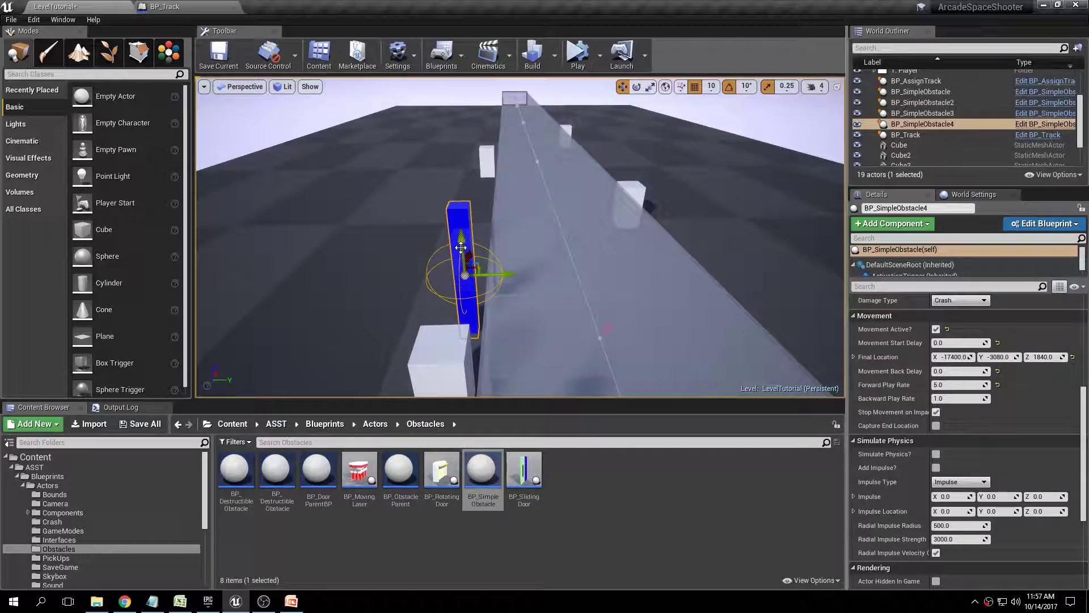
click(935, 427)
drag(504, 273, 751, 269)
Simulate the level and watch the third and fourth obstacles cross the track from opposite edges.
right_drag(766, 138, 737, 145)
click(578, 53)
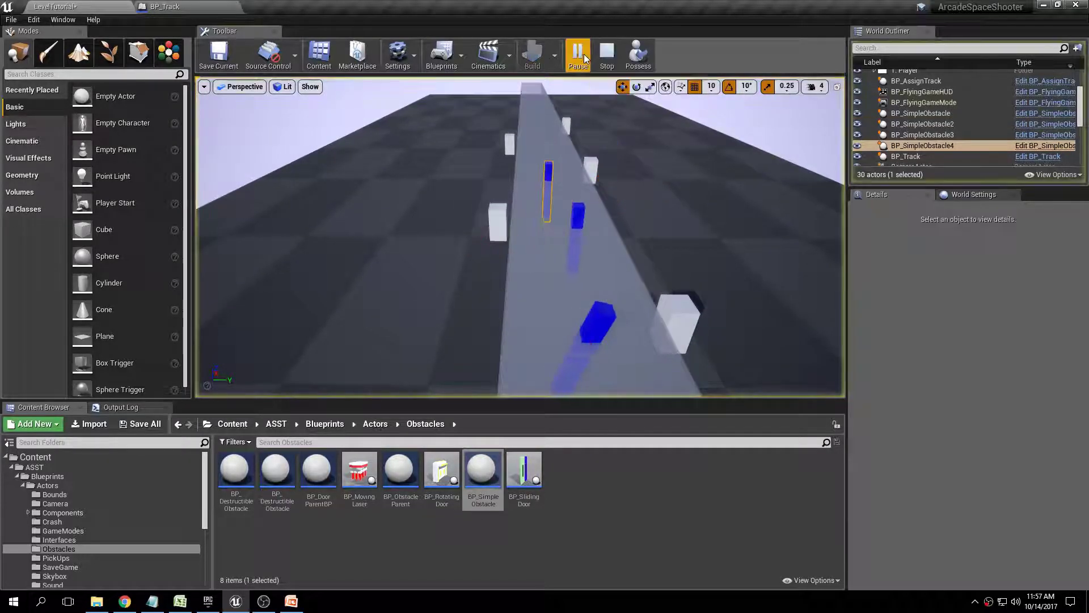
right_drag(540, 175, 539, 175)
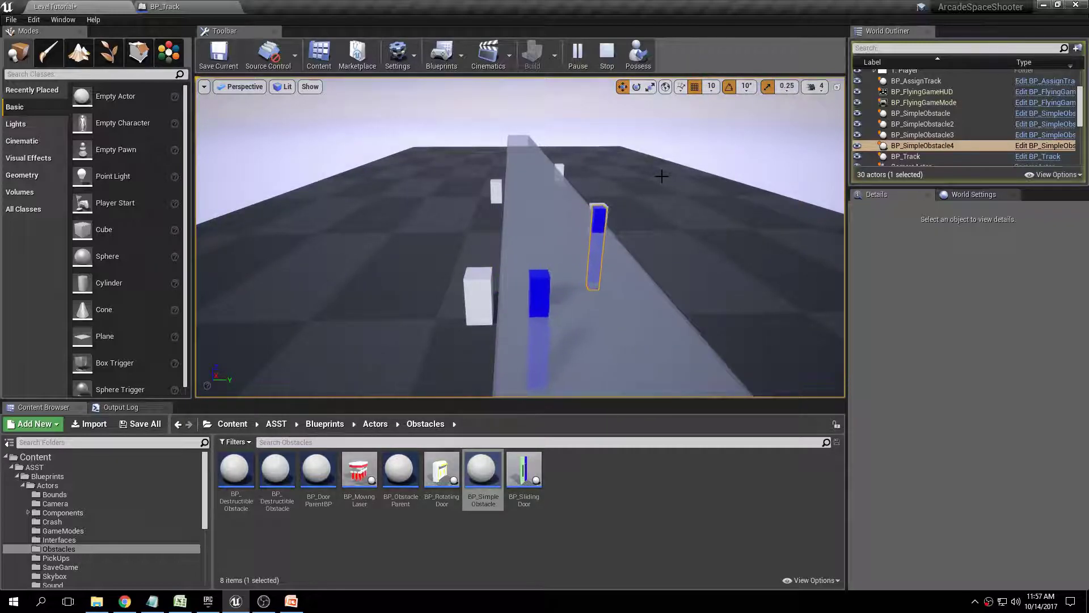
click(607, 53)
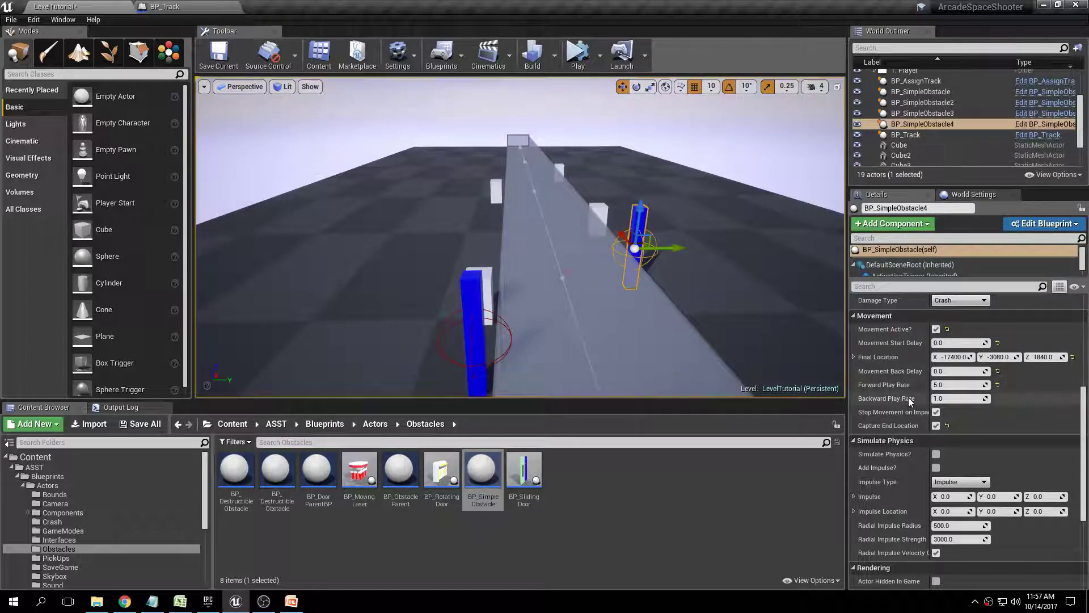
Set the fourth obstacle's start and back delays to 1.0 and both play rates to 8.0, and simulate the level.
drag(1085, 401, 1085, 403)
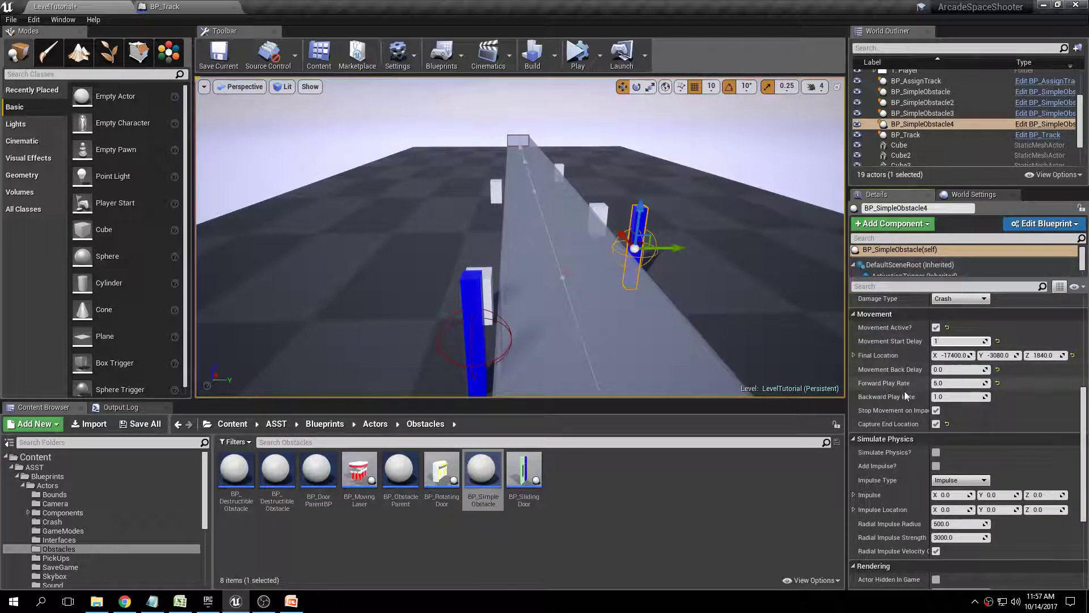
click(943, 371)
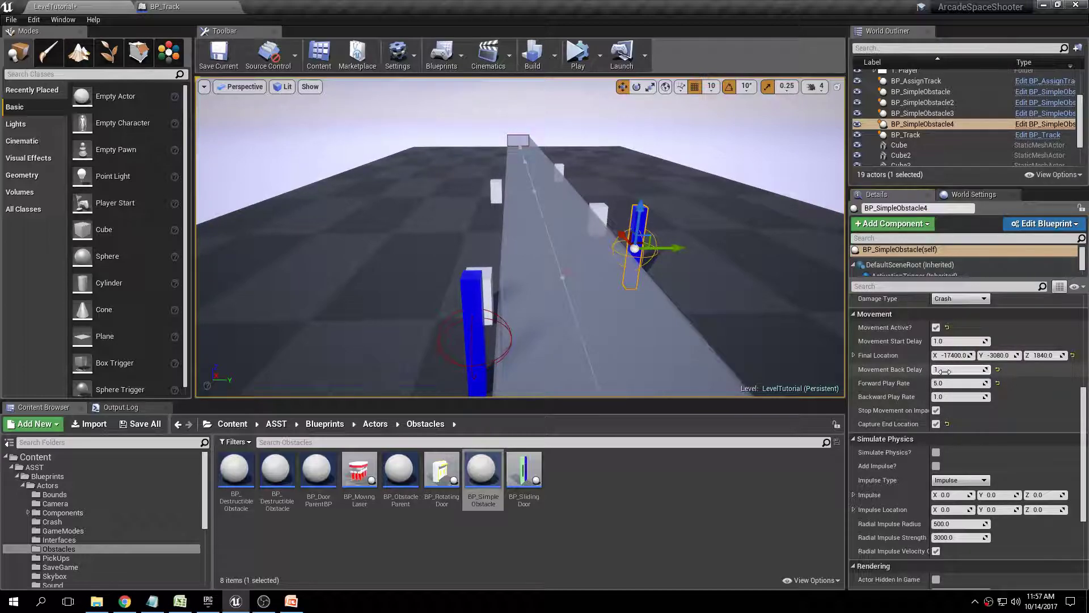
text(1)
click(958, 383)
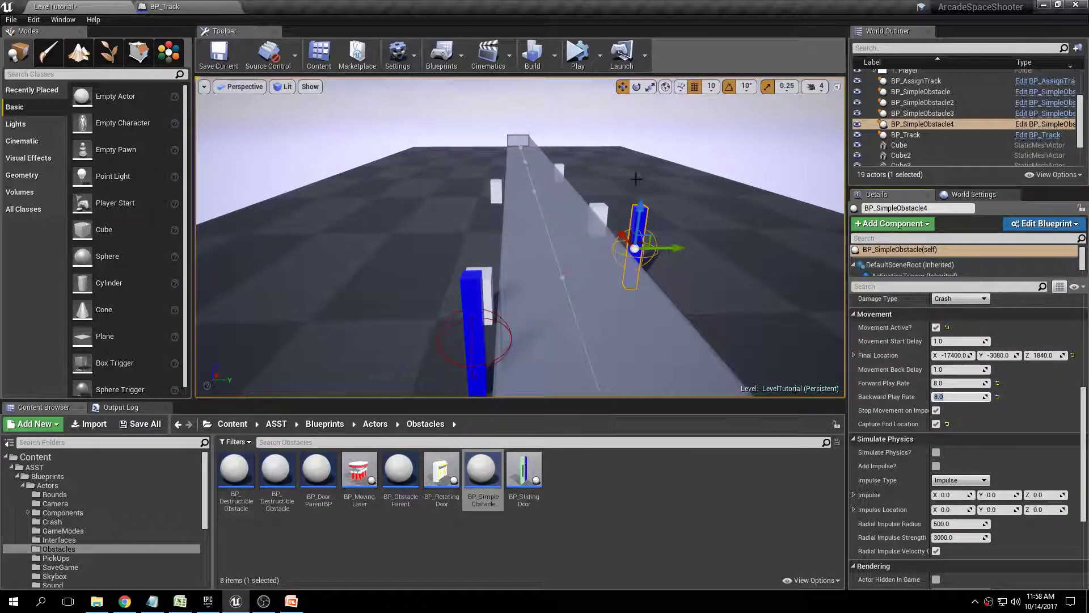
click(578, 55)
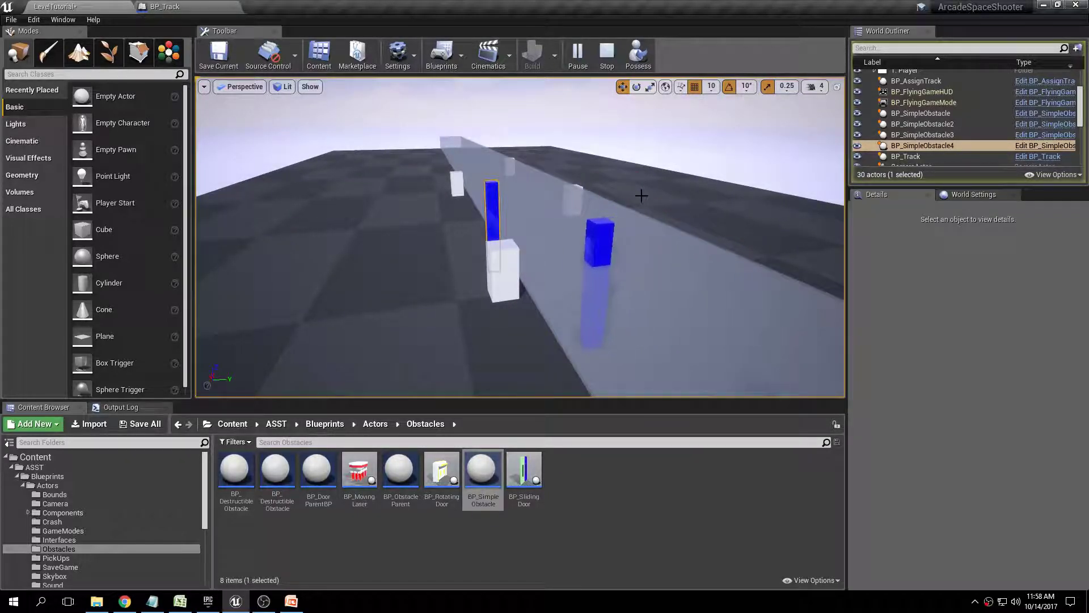
click(607, 57)
Duplicate the fourth obstacle farther along the track, to about X -5860, and recapture its end location there.
right_drag(587, 183, 725, 175)
key(a)
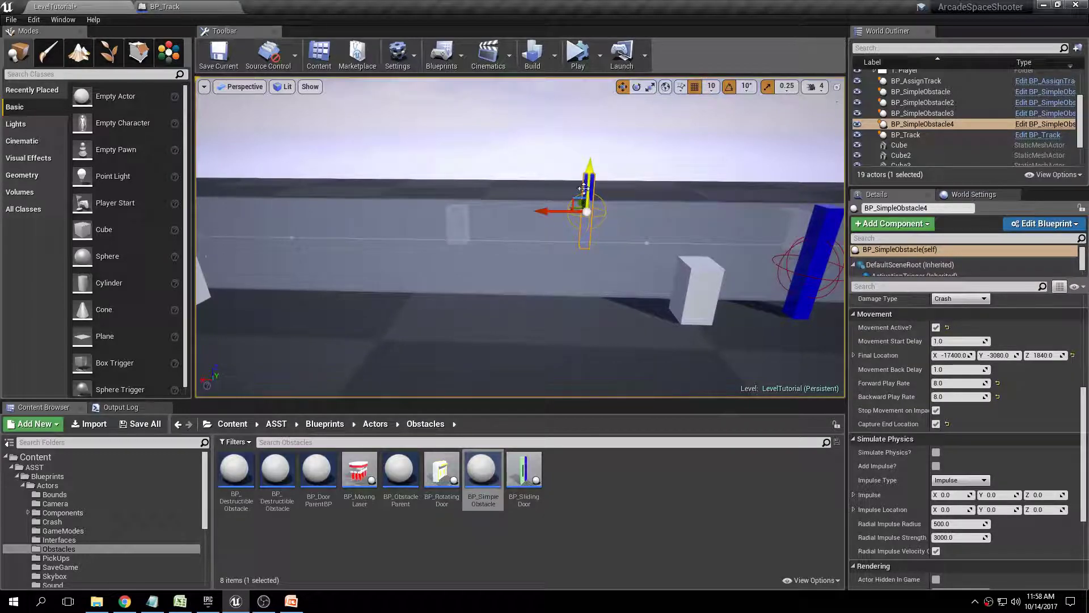
alt+drag(543, 211, 351, 209)
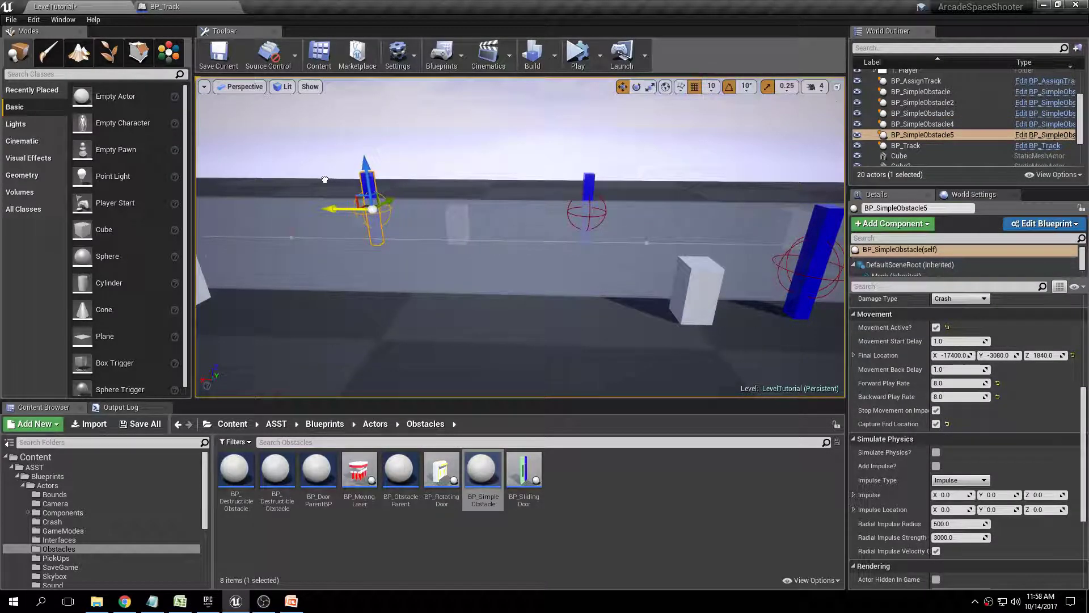
click(936, 425)
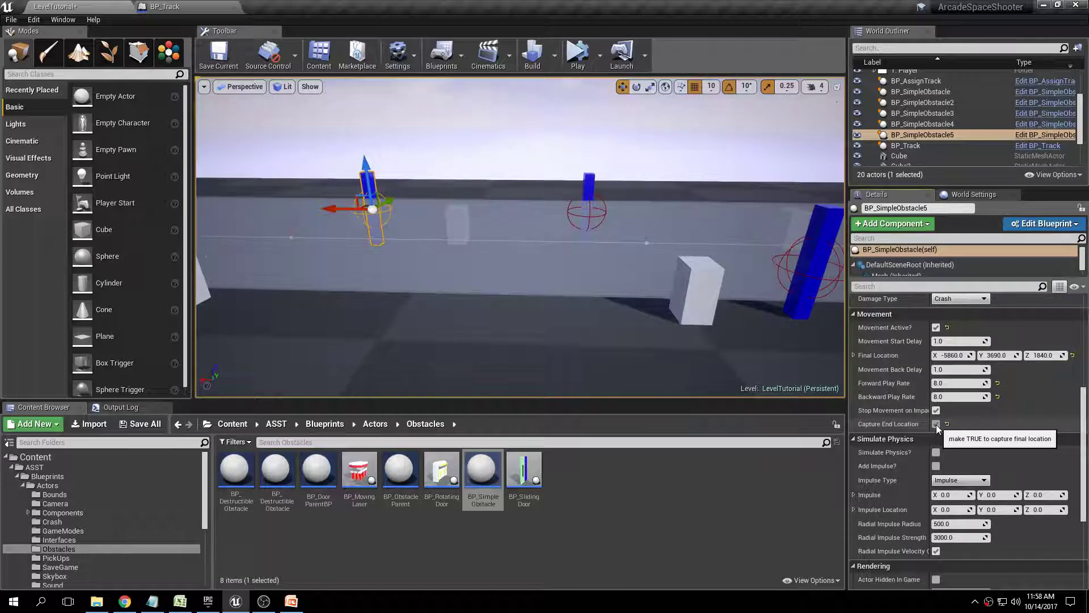
click(936, 425)
Move the fifth obstacle across the track to about Y -3230 and simulate the level to check its movement.
key(d)
right_drag(600, 214, 406, 229)
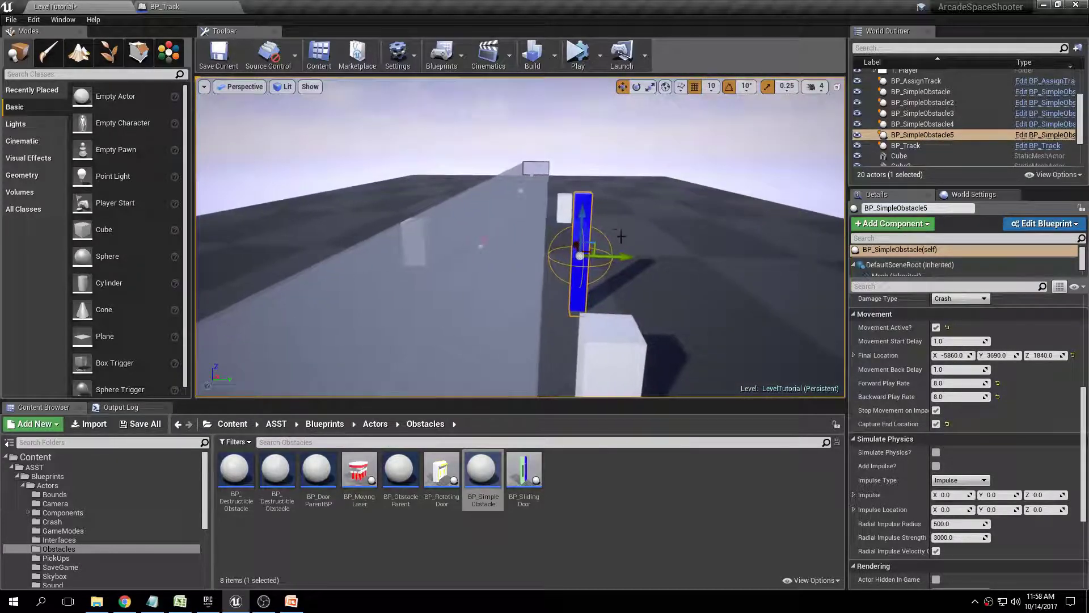
drag(623, 255, 410, 241)
right_drag(411, 240, 420, 267)
key(s)
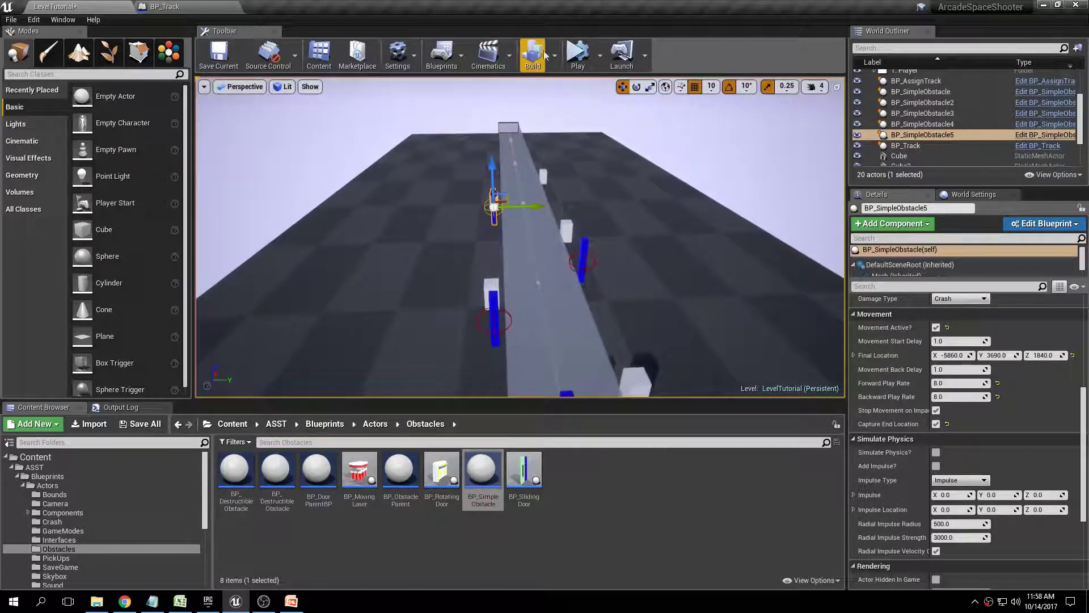
click(578, 55)
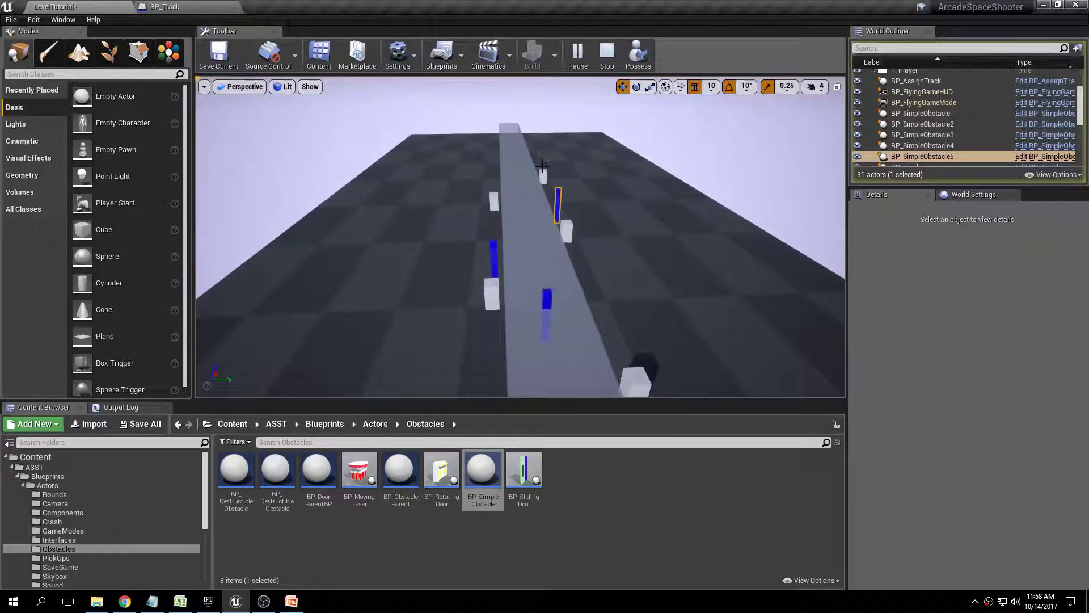
click(604, 66)
Enable Use Rotation and Rotation Active for the fifth obstacle with an X rotating rate of 25, and simulate the level.
right_drag(520, 238, 507, 242)
key(w)
right_drag(515, 182, 515, 182)
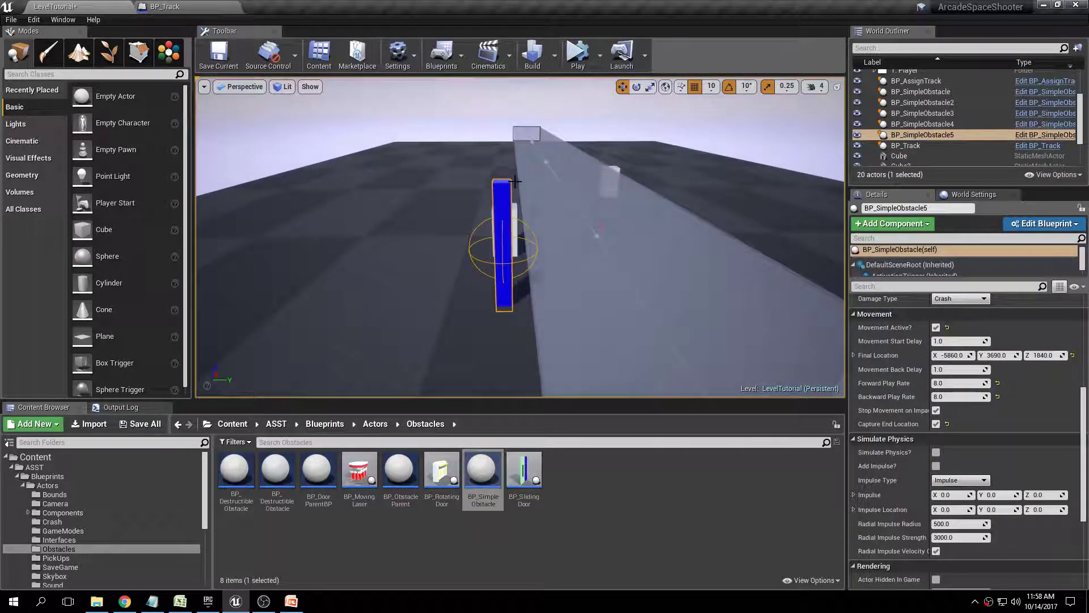
drag(1083, 451, 1085, 359)
click(936, 384)
click(936, 398)
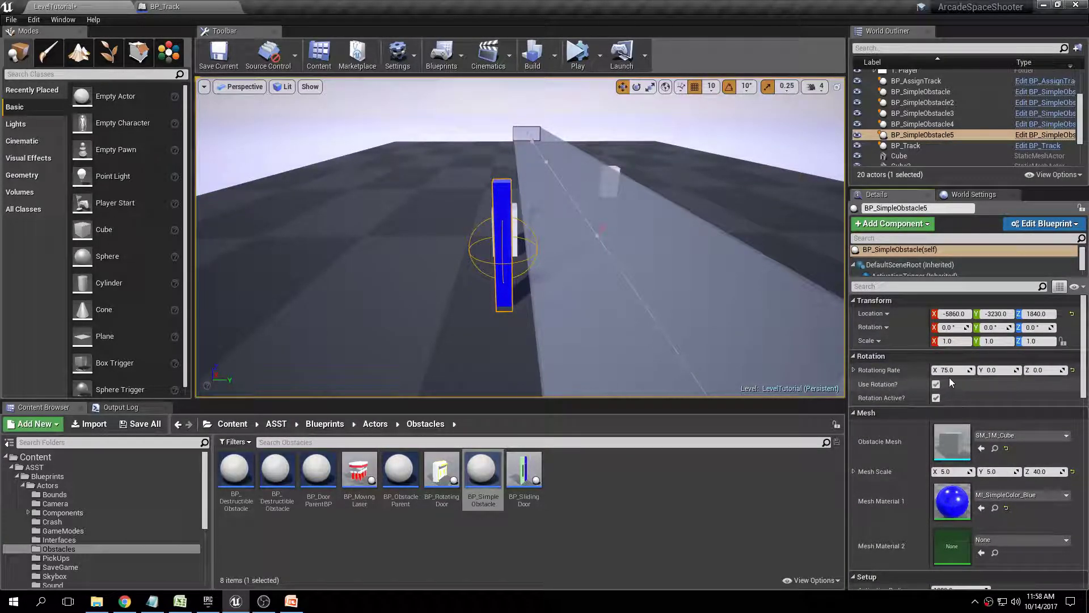
text(25)
click(577, 53)
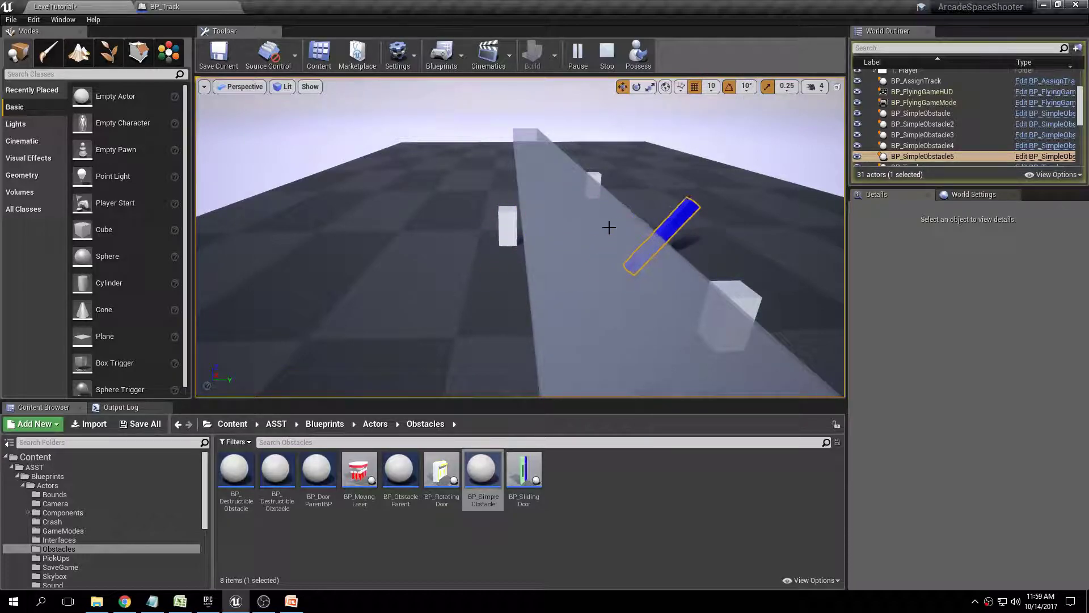
click(608, 59)
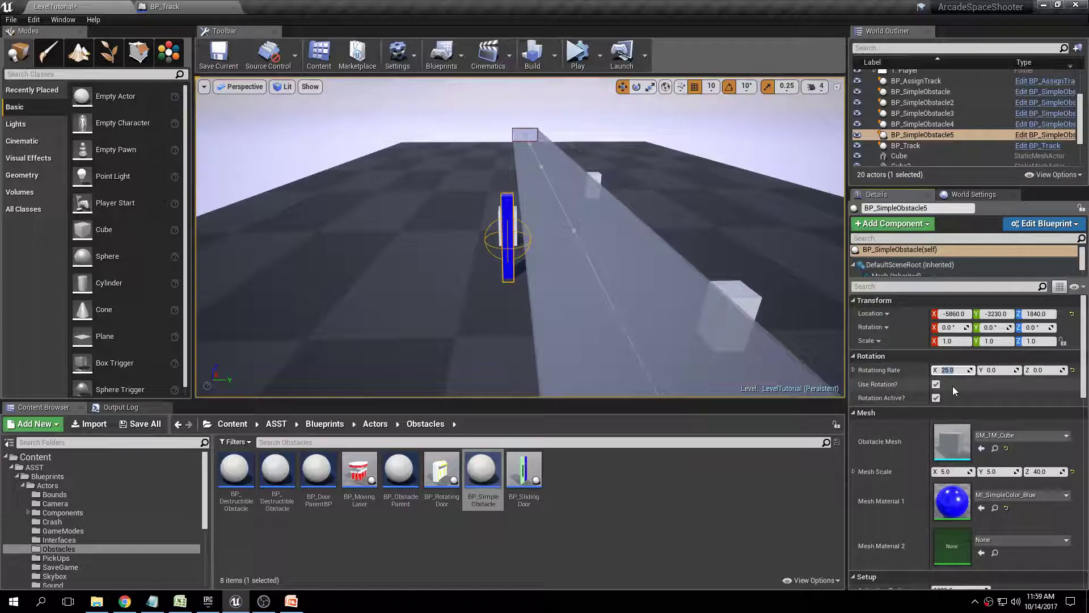
Set the fifth obstacle's X rotating rate to 0.0, try rotation about Y instead, and simulate the level.
click(958, 370)
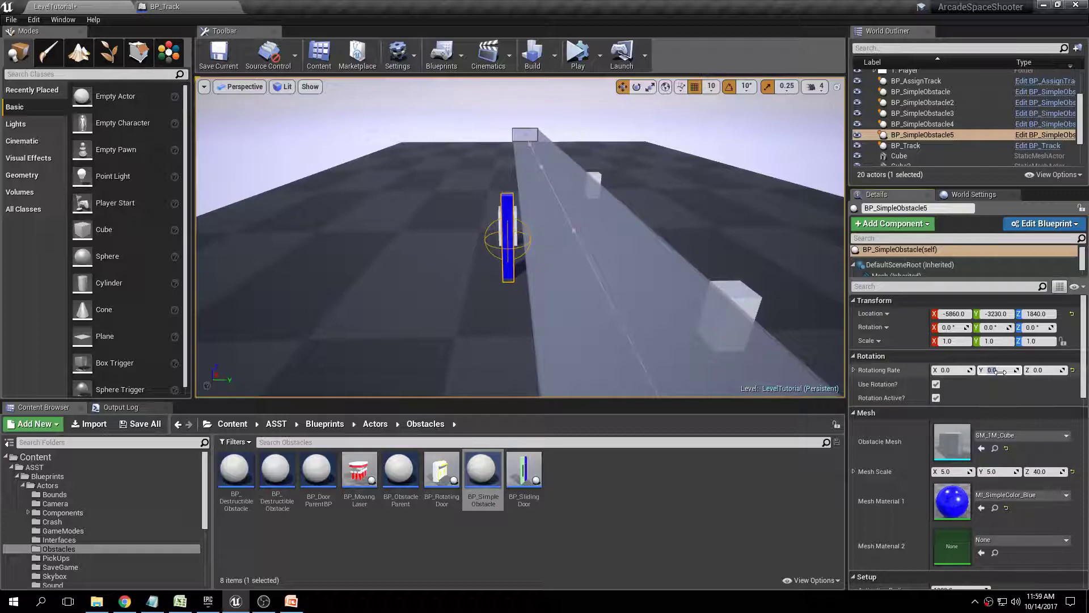
click(572, 52)
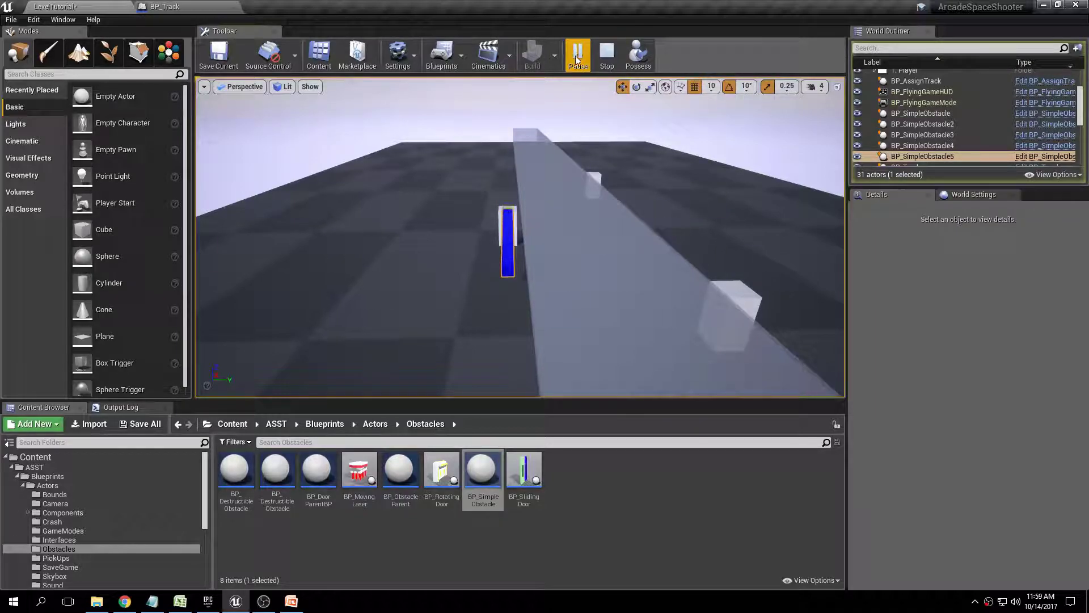
click(607, 57)
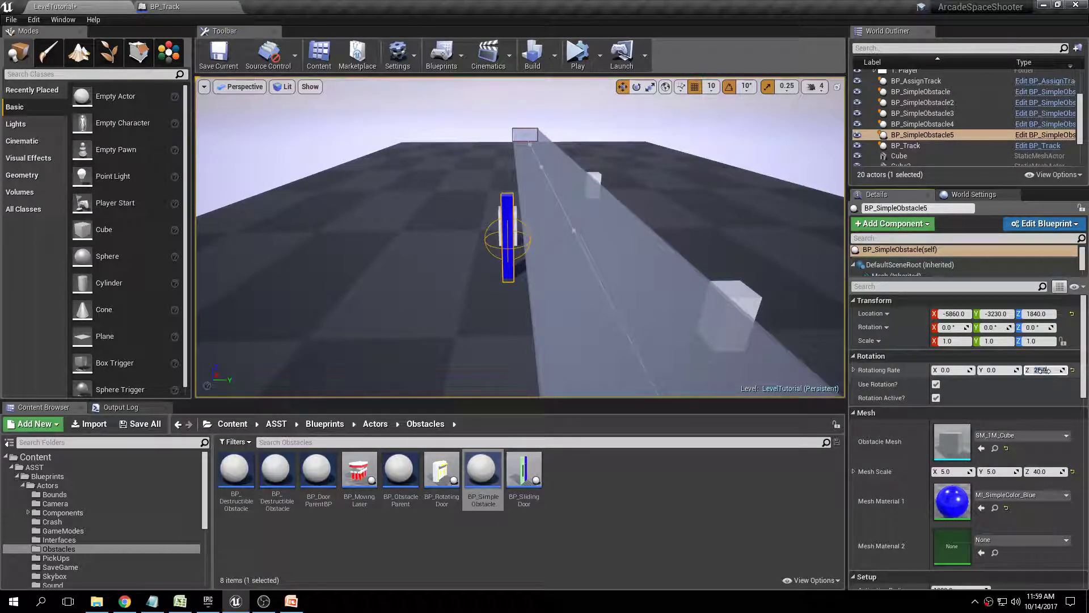
Set the fifth obstacle's rotating rate to Y 0.0 and Z 25.0, and simulate the level to check it.
click(578, 53)
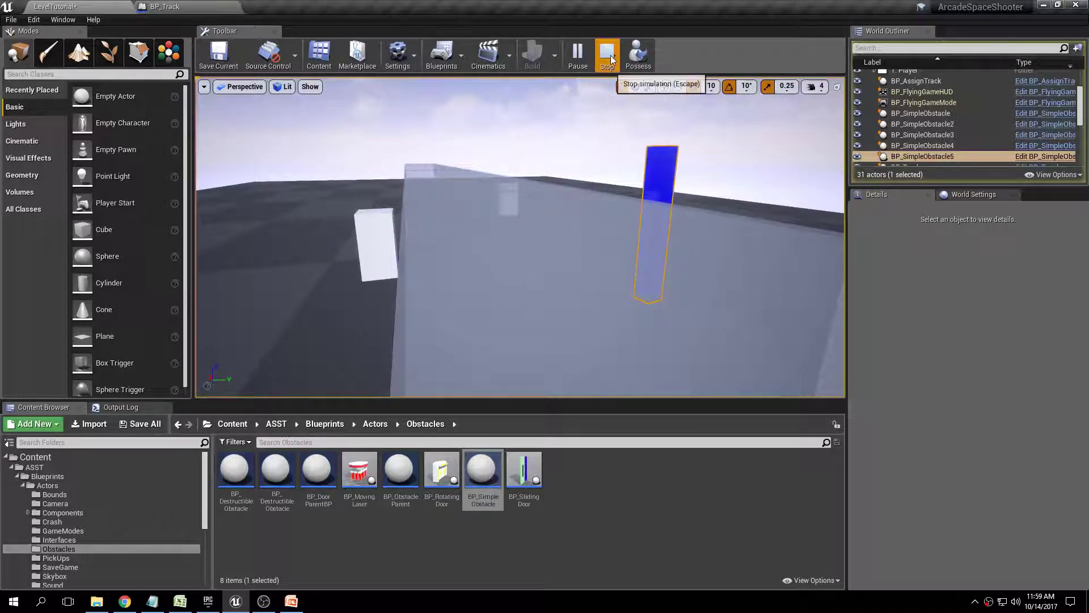
click(607, 54)
right_drag(579, 146, 579, 145)
Save the LevelTutorial level, then play it in the selected viewport to fly through the obstacles and stop the session.
click(140, 423)
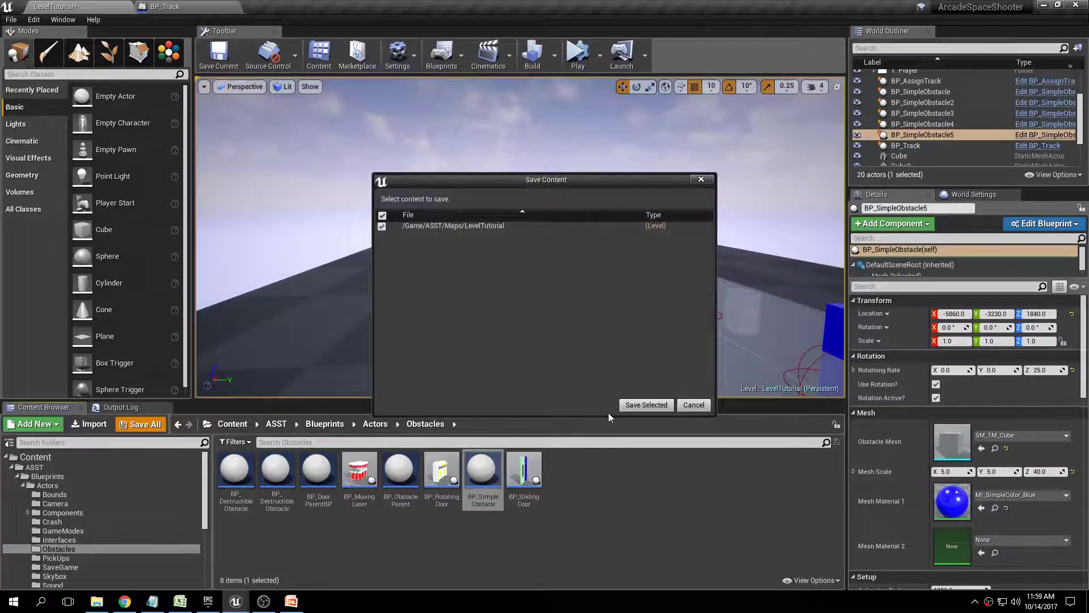
click(649, 405)
click(600, 55)
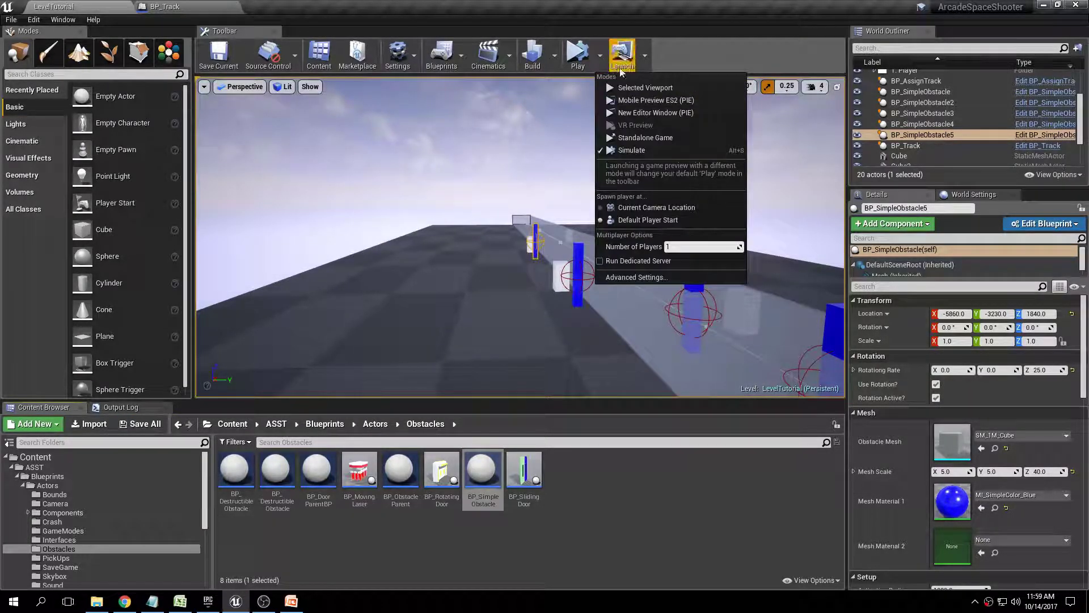
click(647, 86)
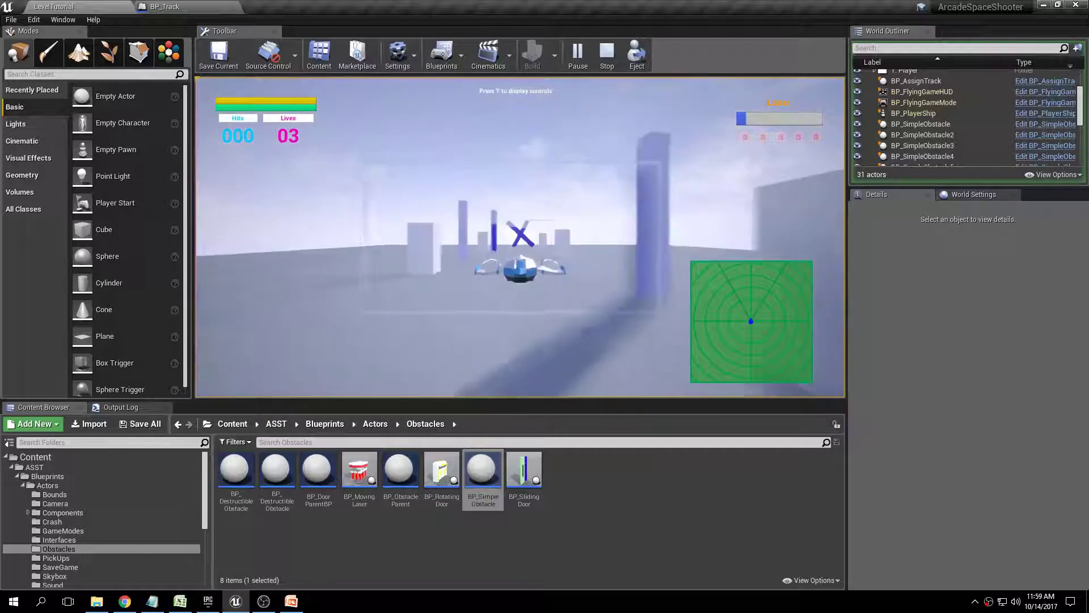
key(Escape)
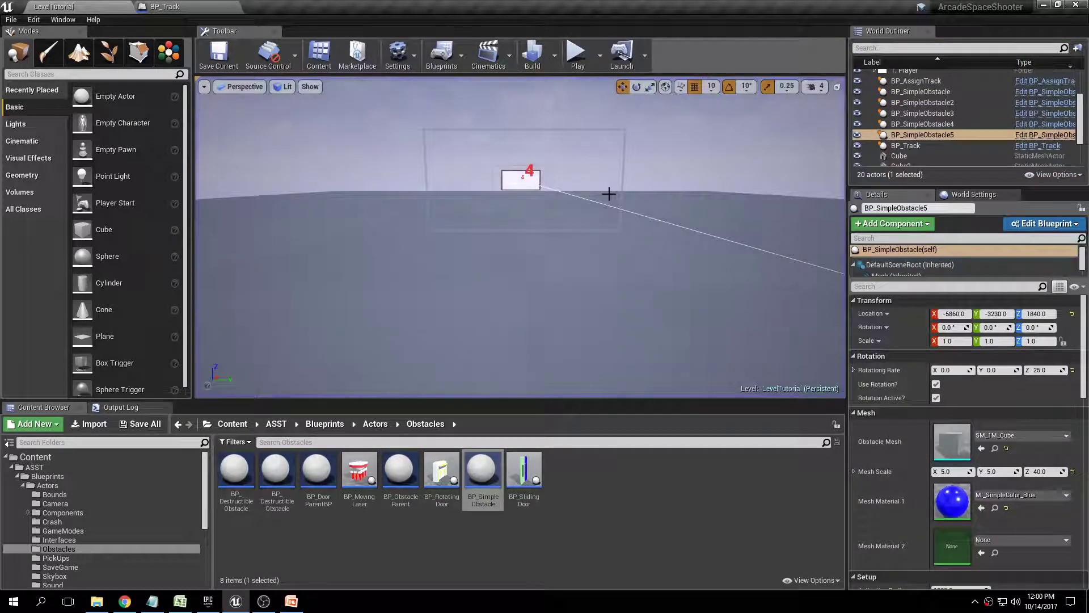
right_drag(535, 178, 535, 178)
key(Escape)
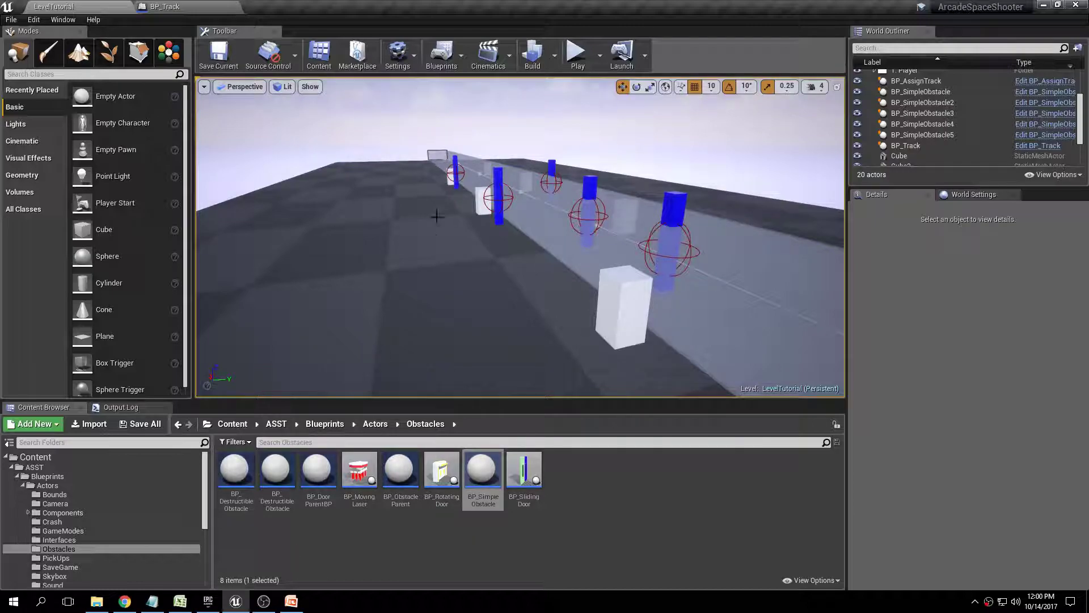
Switch to PowerPoint, highlight the "Add mines" item on the outline slide, and return to Unreal Editor.
click(290, 603)
drag(333, 306, 233, 316)
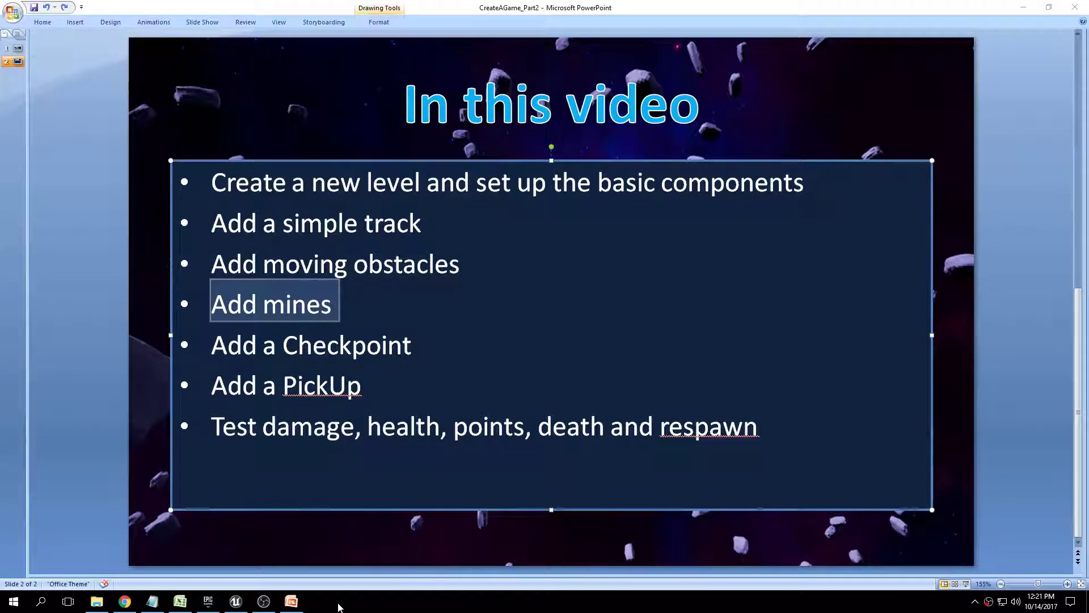
click(236, 602)
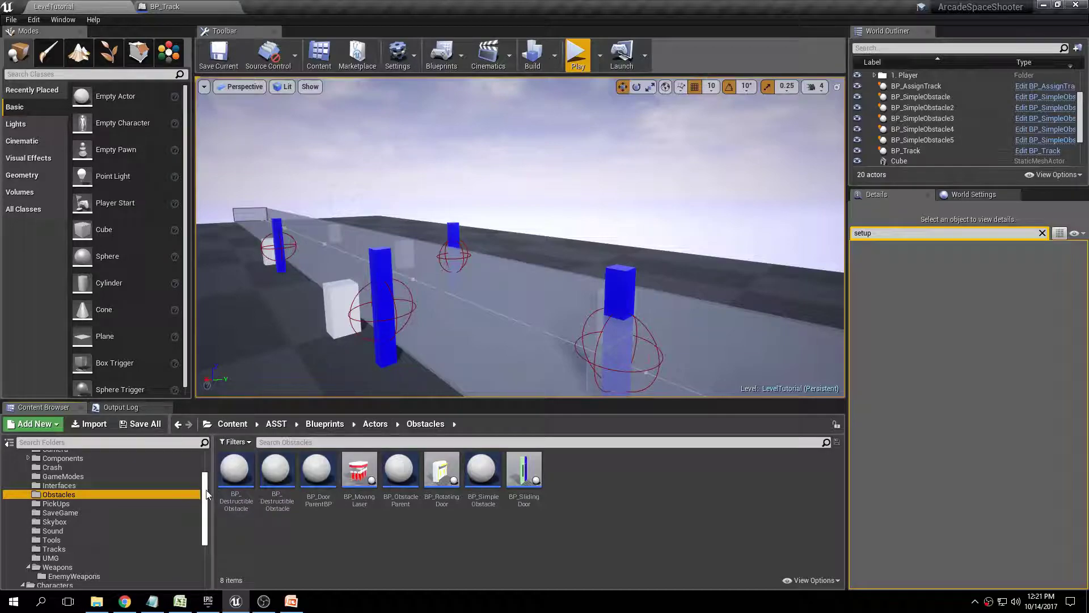
Place a BP_Mine from the Actors/Weapons/EnemyWeapons folder into the level among the rotating obstacles.
scroll(208, 478, up, 3)
click(47, 476)
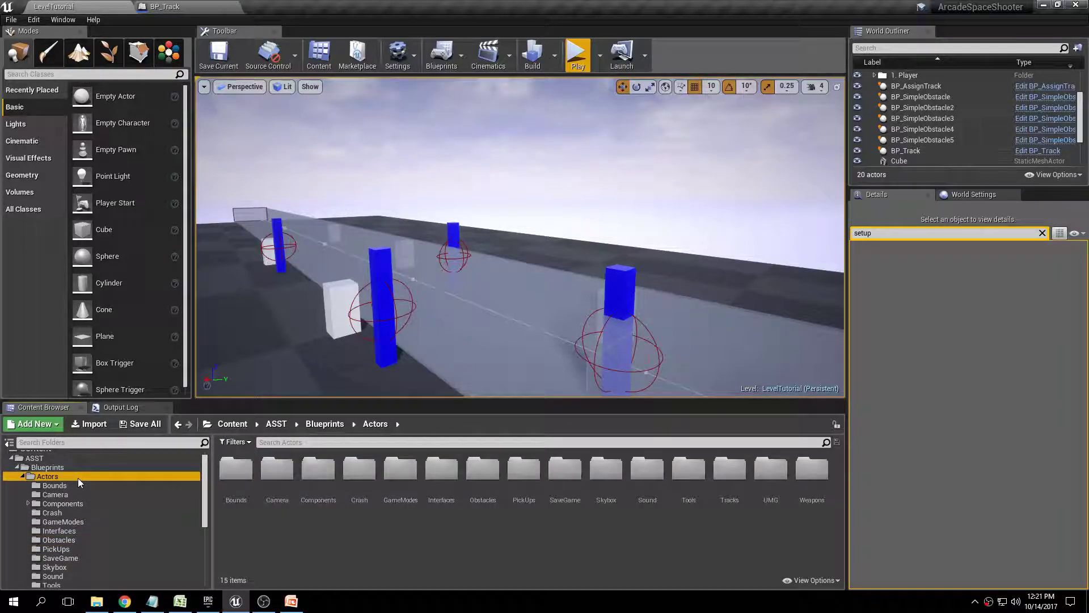
double_click(820, 482)
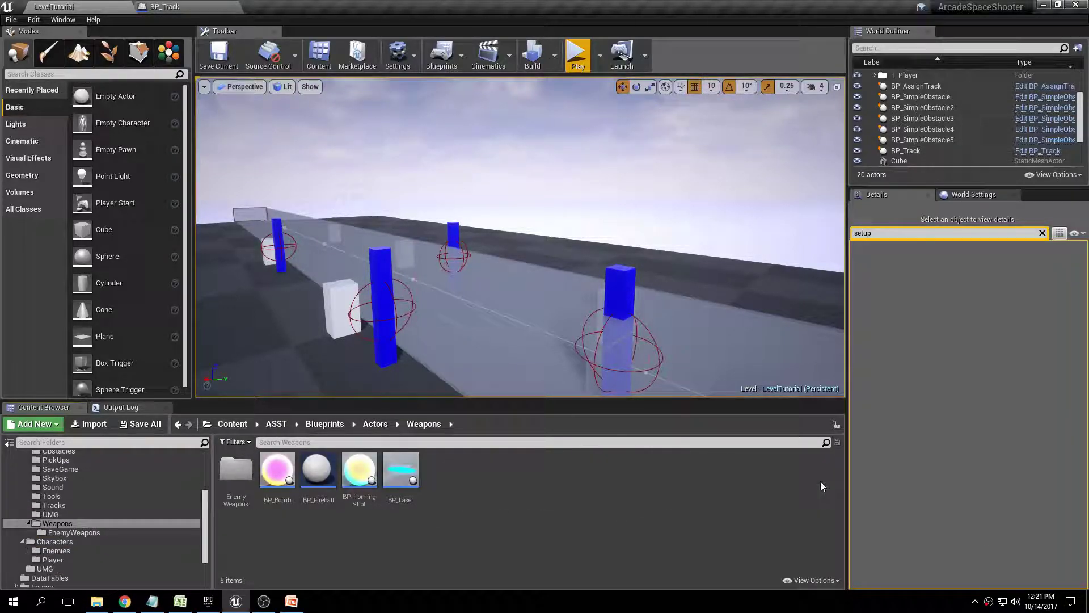
double_click(236, 471)
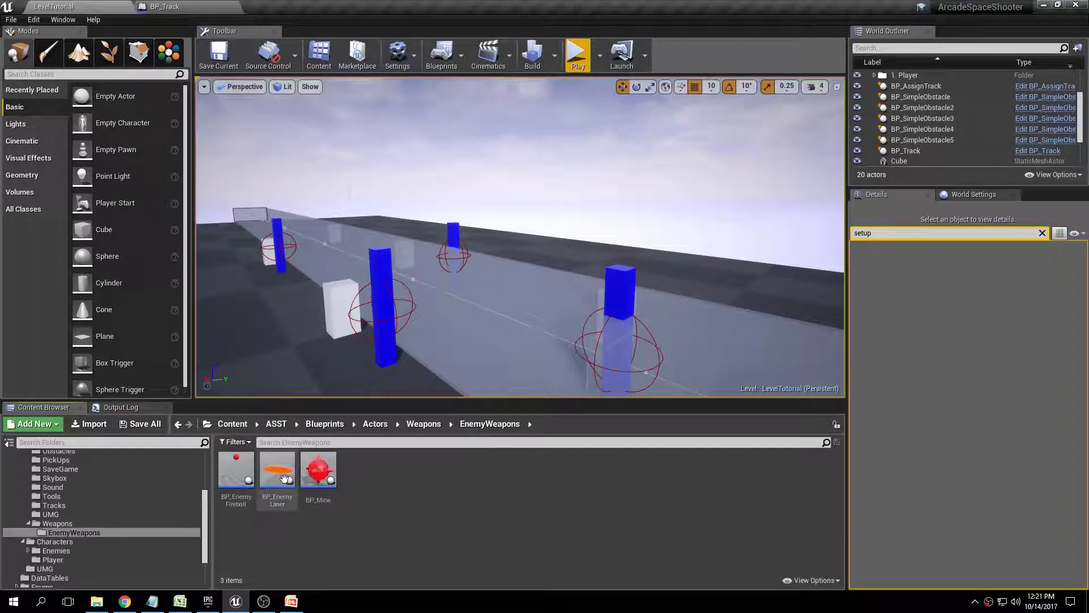
drag(320, 475, 538, 289)
right_drag(536, 285, 574, 269)
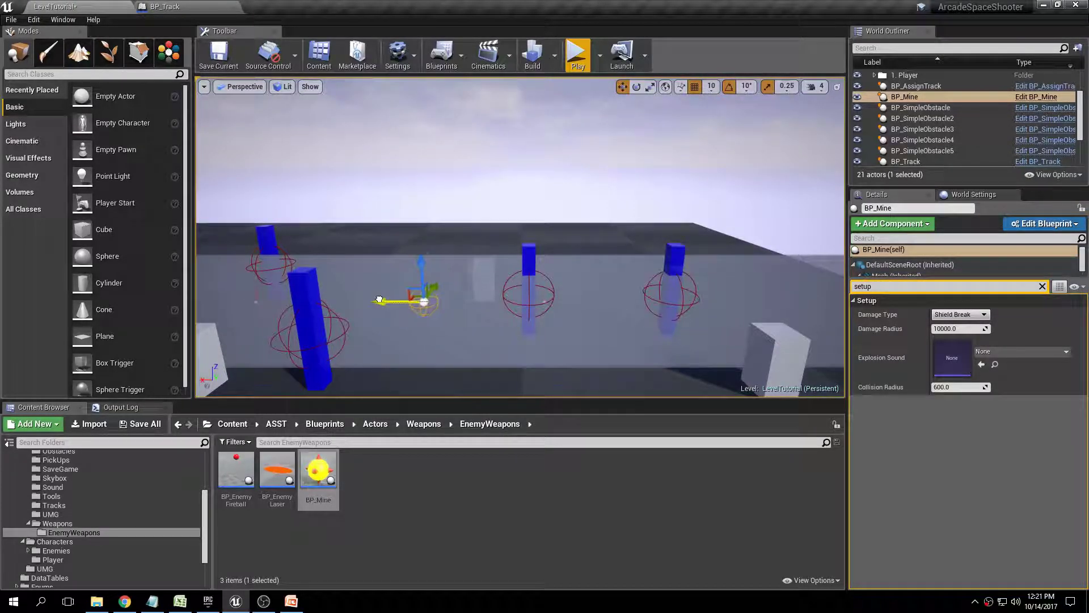
Raise the mine and shift it across the track so it sits on the track's spline line.
key(f)
right_drag(420, 304, 363, 267)
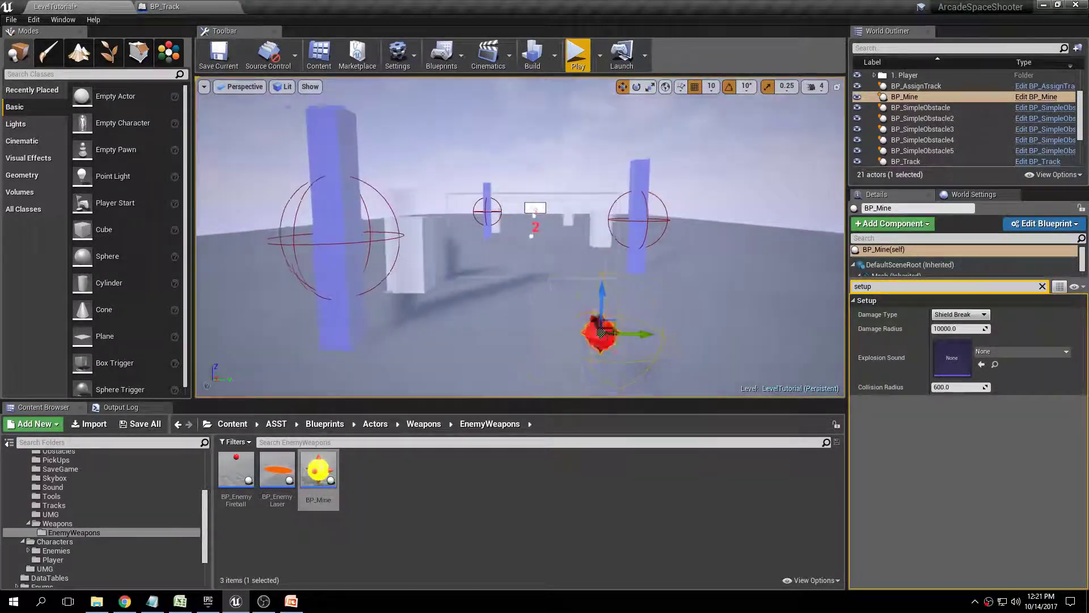
key(f)
drag(558, 199, 557, 158)
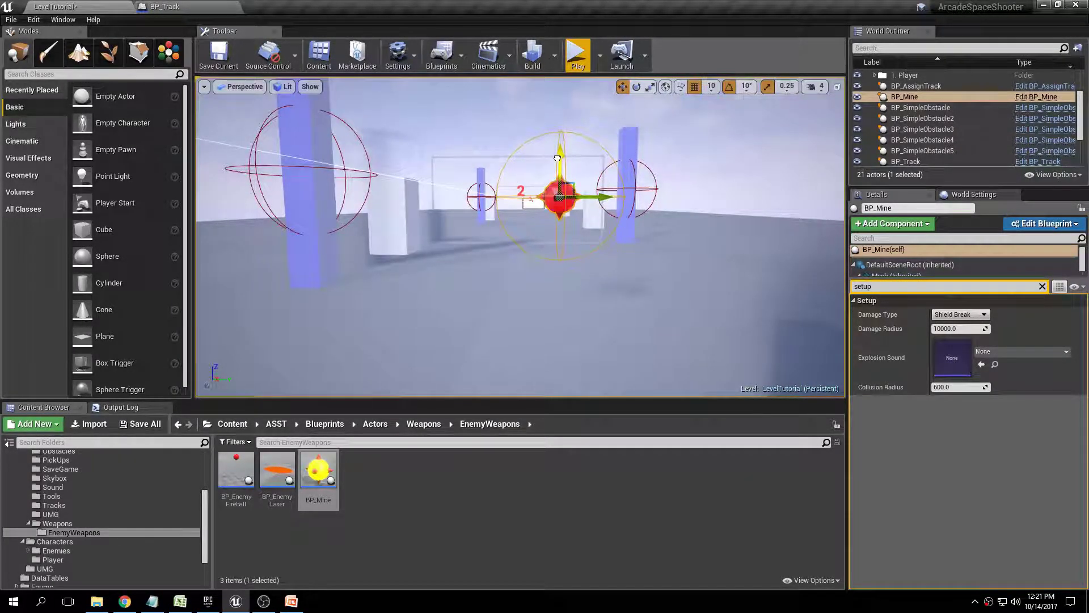
drag(603, 197, 514, 190)
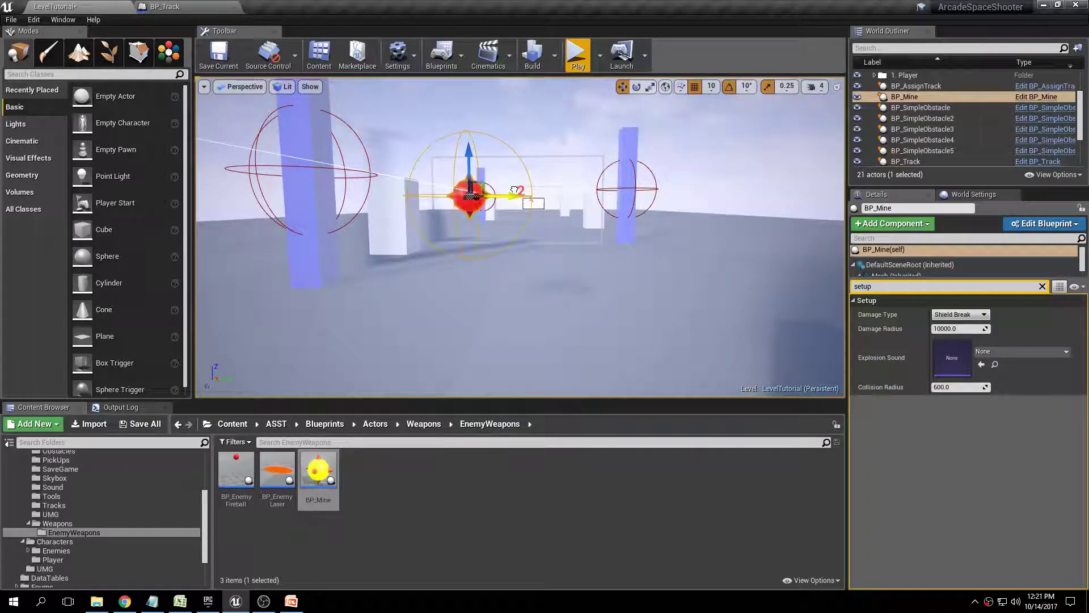
right_drag(513, 189, 522, 225)
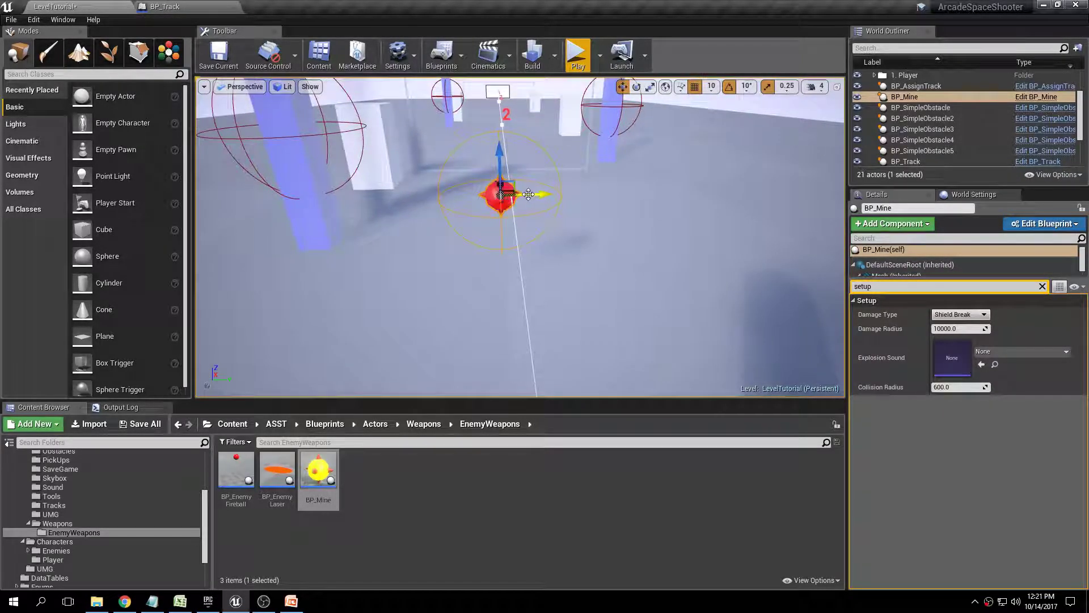
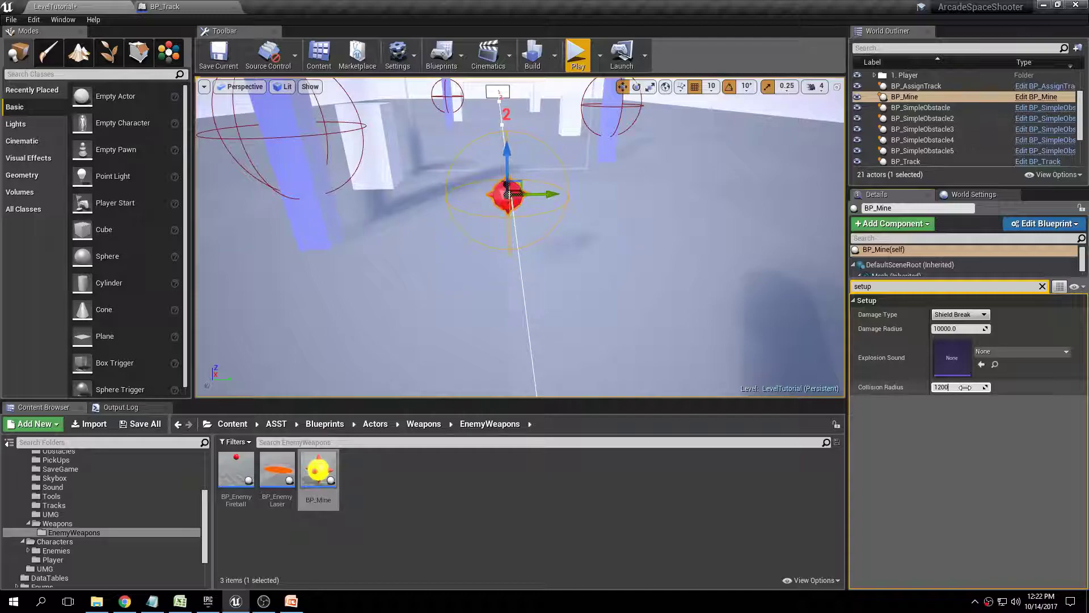
Set the mine's Collision Radius to 1000 and inspect the enlarged sphere between the obstacles.
right_drag(625, 182, 625, 182)
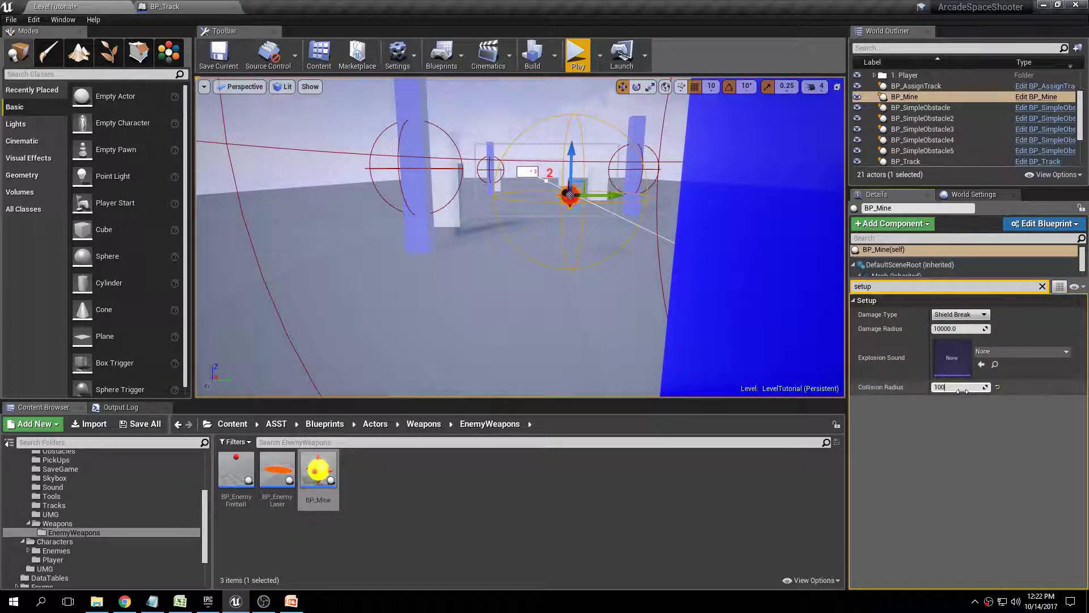
right_drag(689, 255, 689, 255)
right_drag(600, 189, 600, 189)
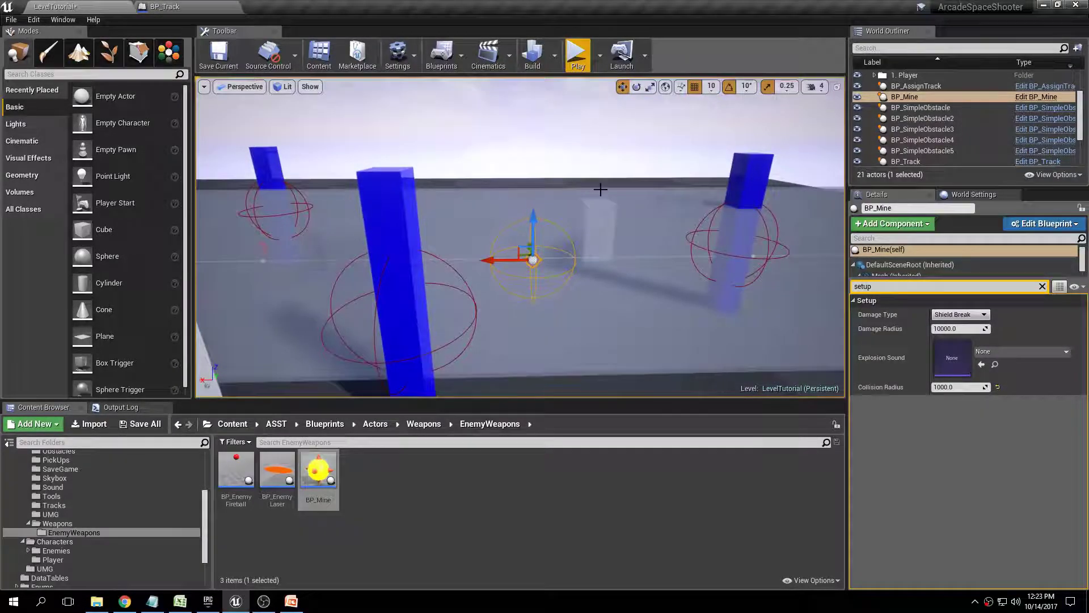
Duplicate the mine twice along the track's length to make a row of three mines.
alt+drag(488, 260, 385, 251)
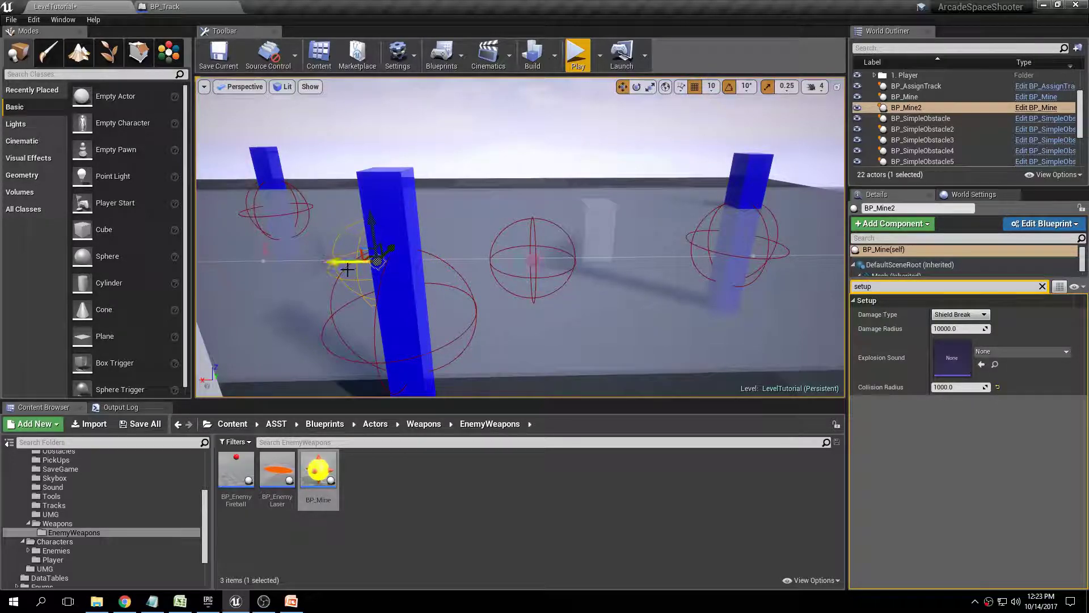
right_drag(487, 161, 514, 176)
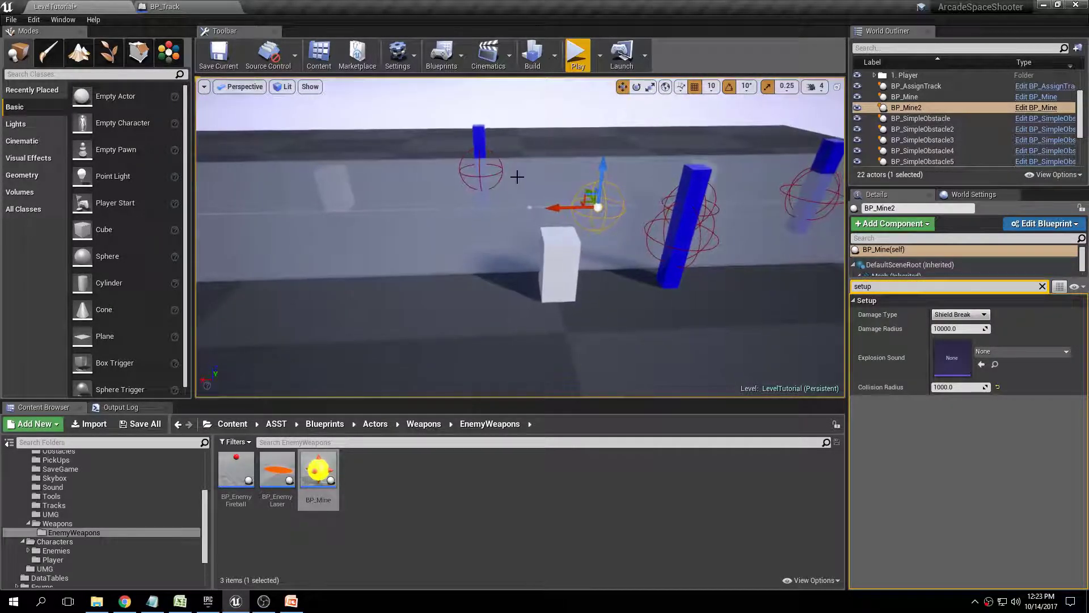
alt+drag(547, 211, 506, 210)
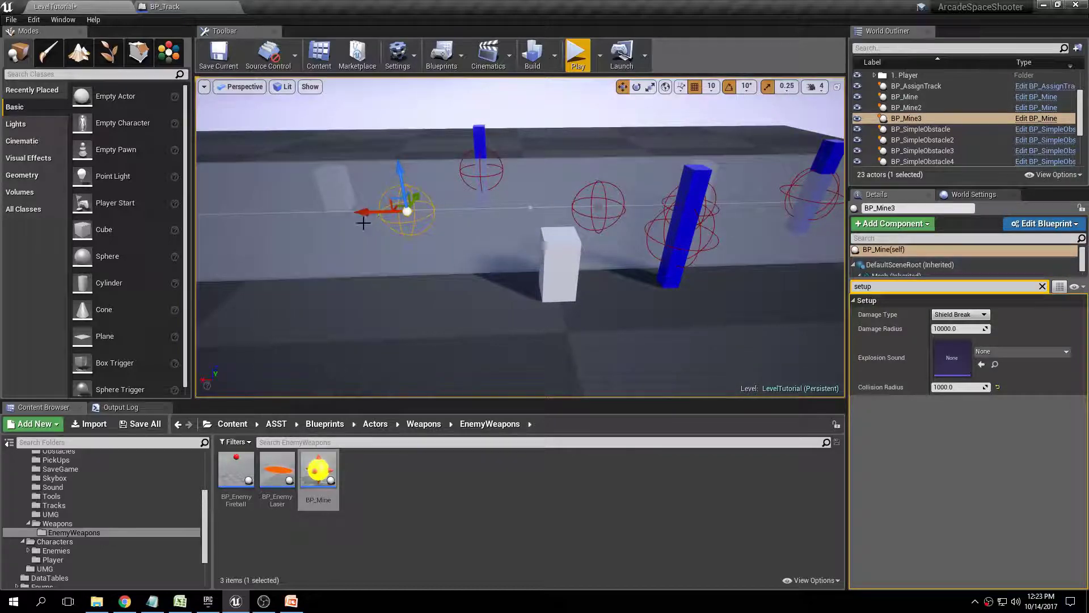
right_drag(654, 185, 658, 178)
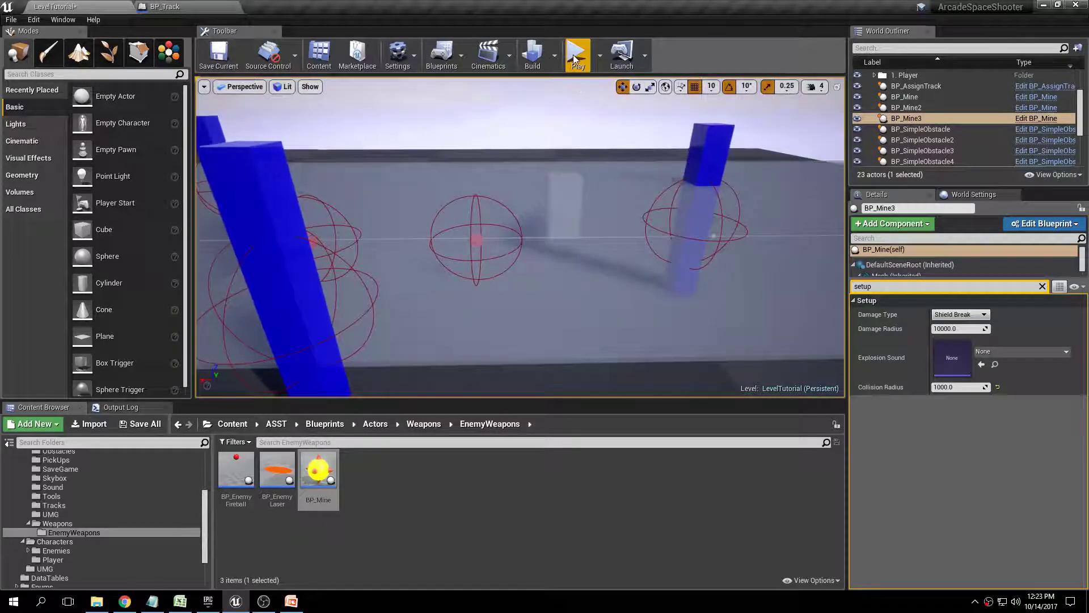
Play the level to test the three mines against the player ship, then stop the session.
click(600, 55)
key(Escape)
click(578, 55)
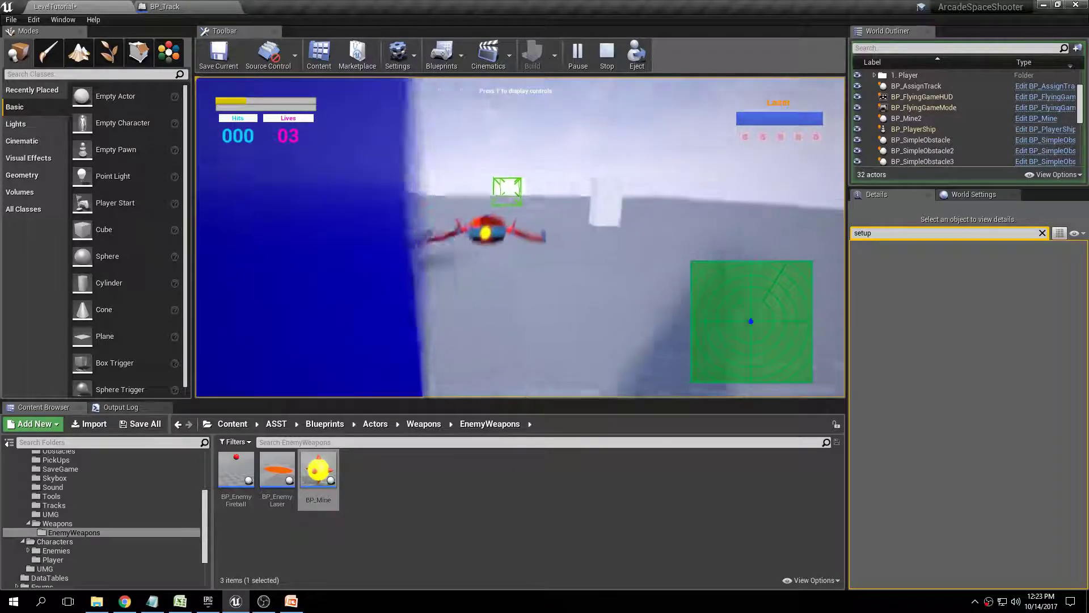
key(Escape)
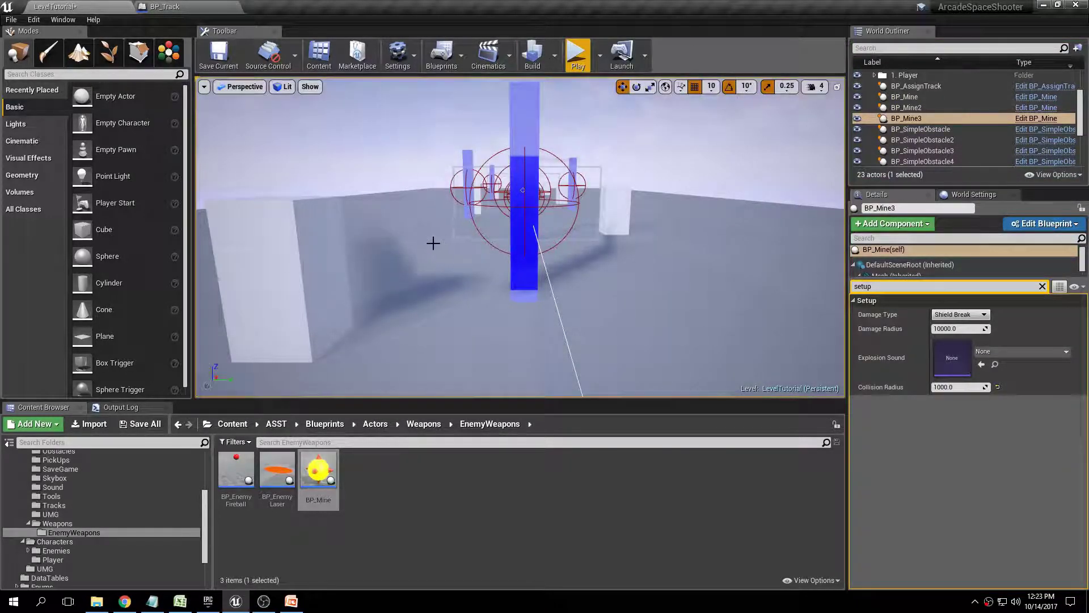
Switch to PowerPoint to review the "Add a Checkpoint" item on the outline slide, and return to Unreal Editor.
right_drag(440, 129, 440, 129)
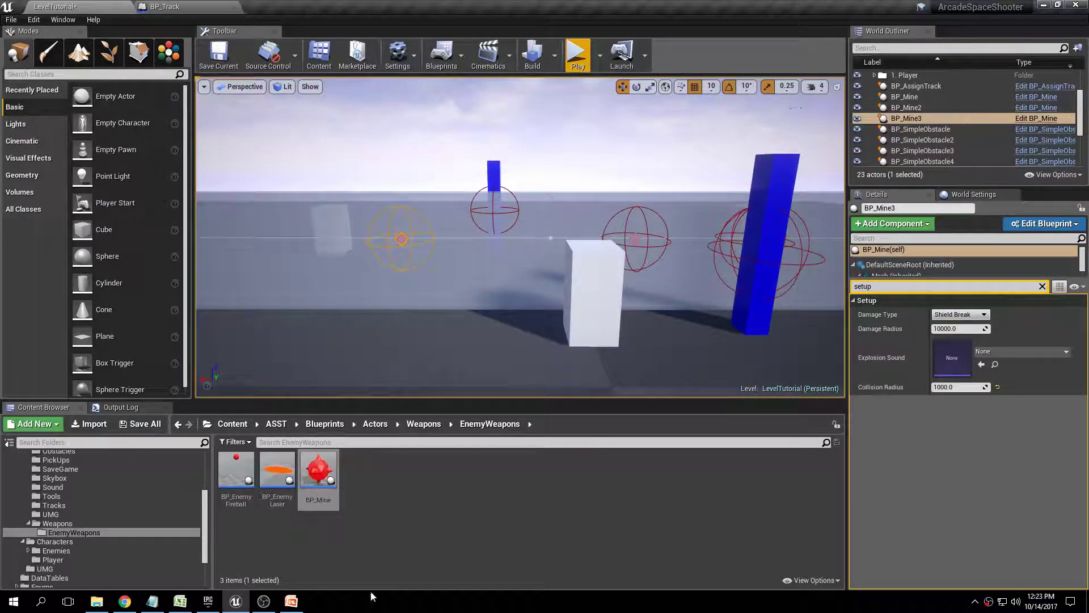
click(290, 601)
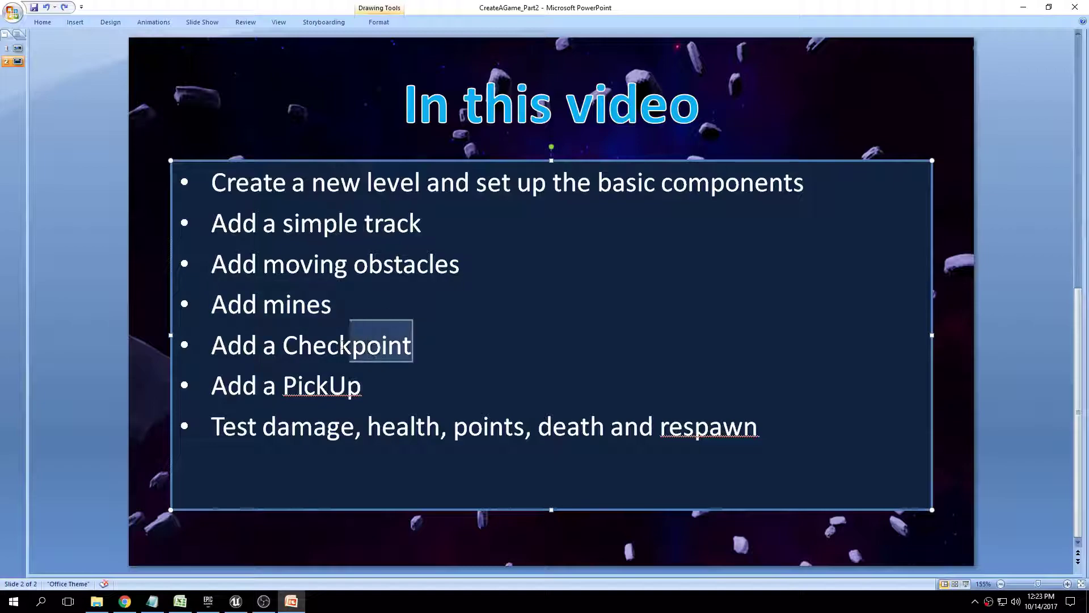
click(236, 602)
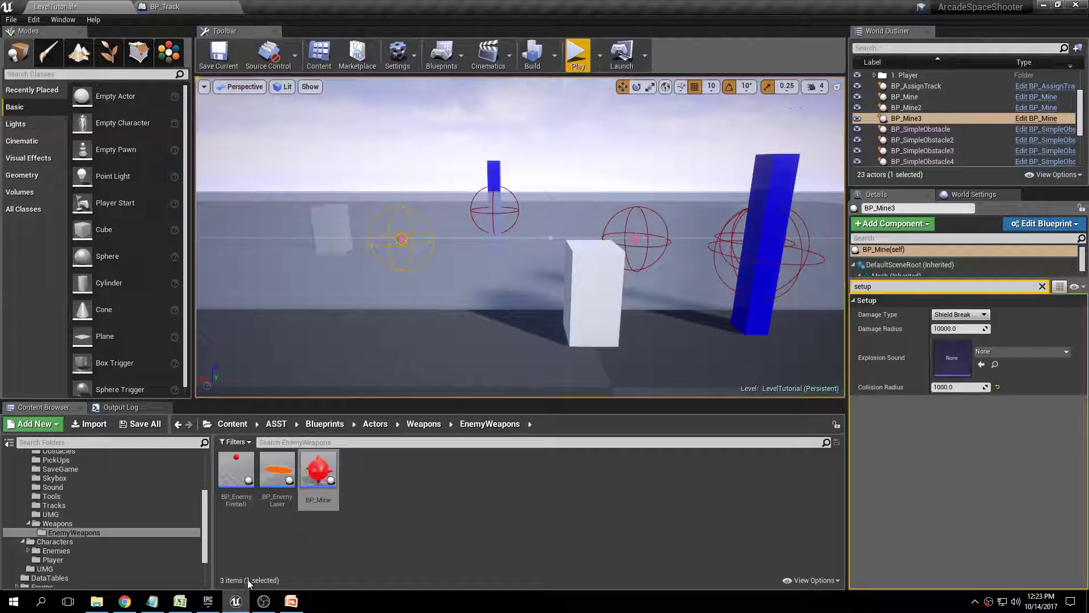
Place a BP_CheckPoint from the PickUps folder on the track and move it just ahead of the first mine.
click(56, 461)
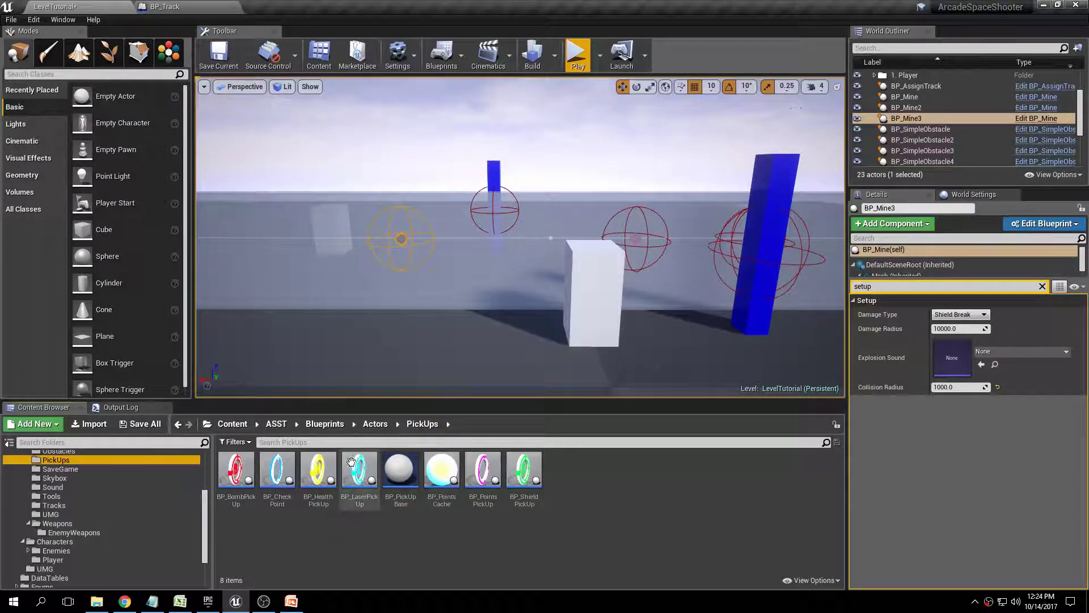
drag(277, 470, 542, 241)
right_drag(554, 194, 550, 199)
drag(433, 236, 588, 259)
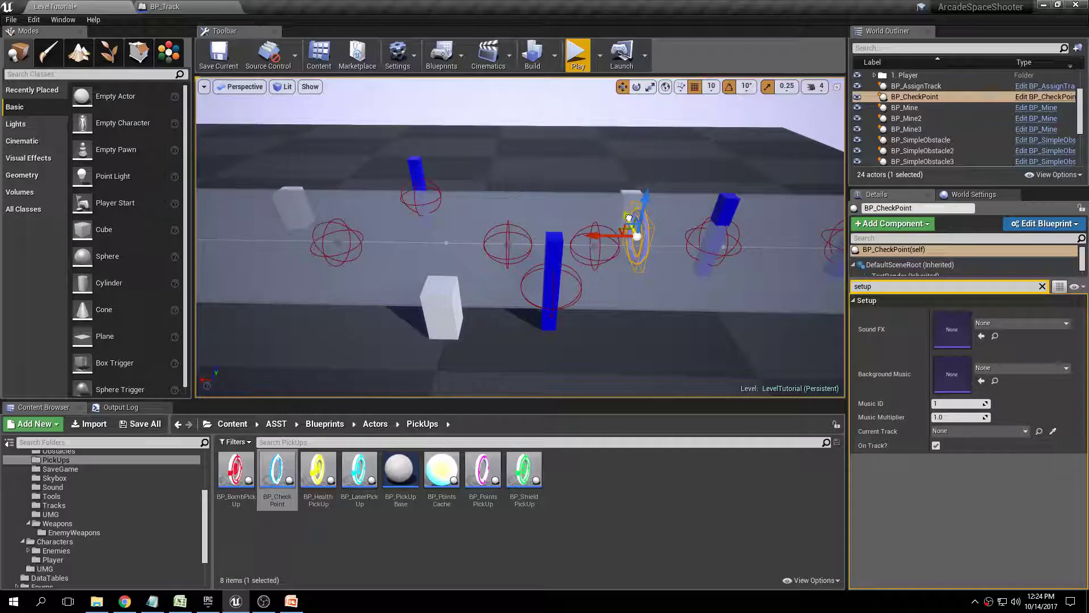
mouse_move(705, 289)
right_down()
mouse_move(711, 301)
mouse_move(692, 291)
right_up()
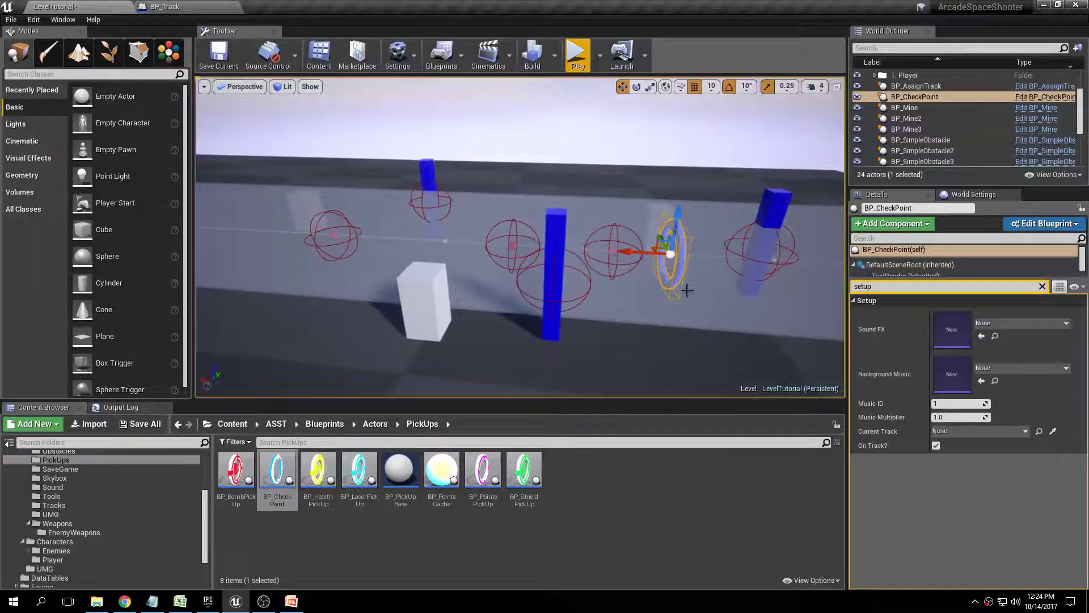
Select the two mines nearest the checkpoint together and move them farther along the track, away from it.
scroll(573, 253, up, 10)
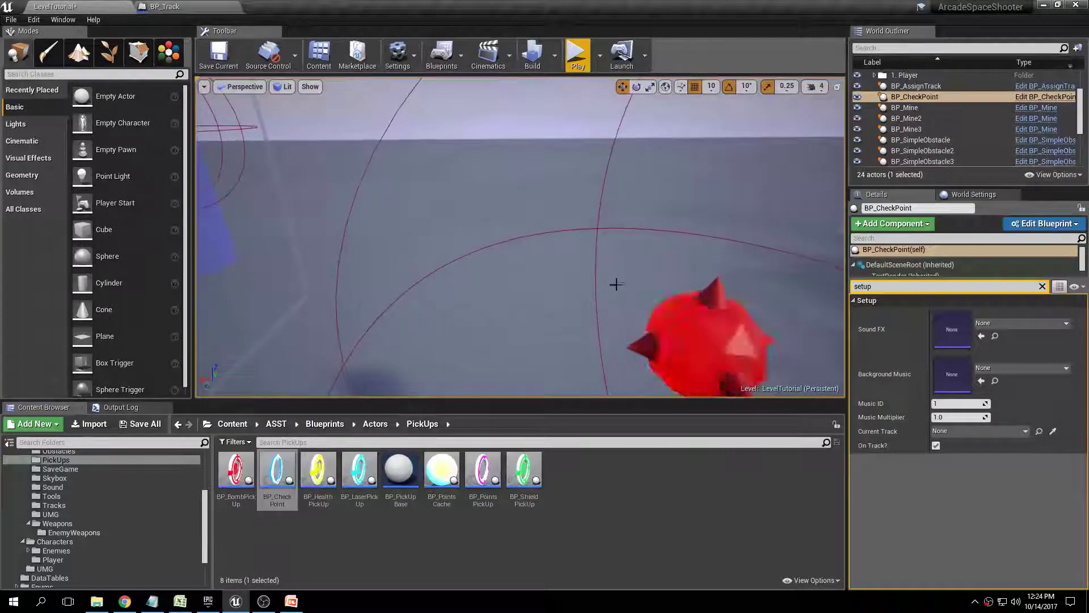
click(692, 318)
scroll(606, 256, down, 5)
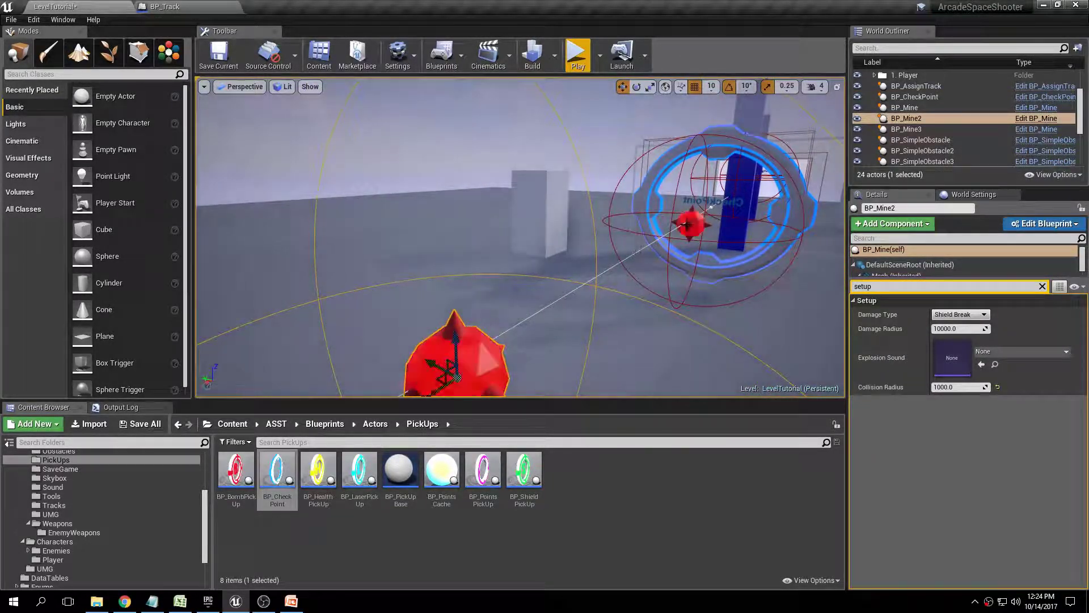
ctrl+click(686, 224)
key(f)
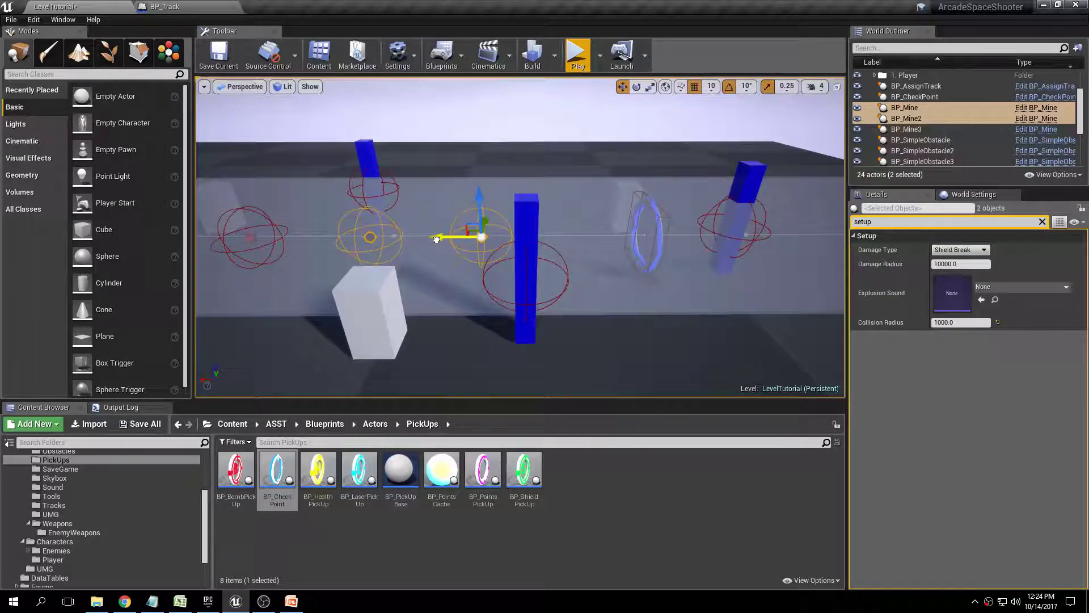
key(a)
Select only the middle mine and adjust its position along the track between the other two mines.
mouse_move(428, 259)
right_down()
mouse_move(466, 261)
mouse_move(502, 241)
mouse_move(368, 159)
mouse_move(433, 150)
right_up()
click(488, 233)
key(w)
click(501, 177)
key(f)
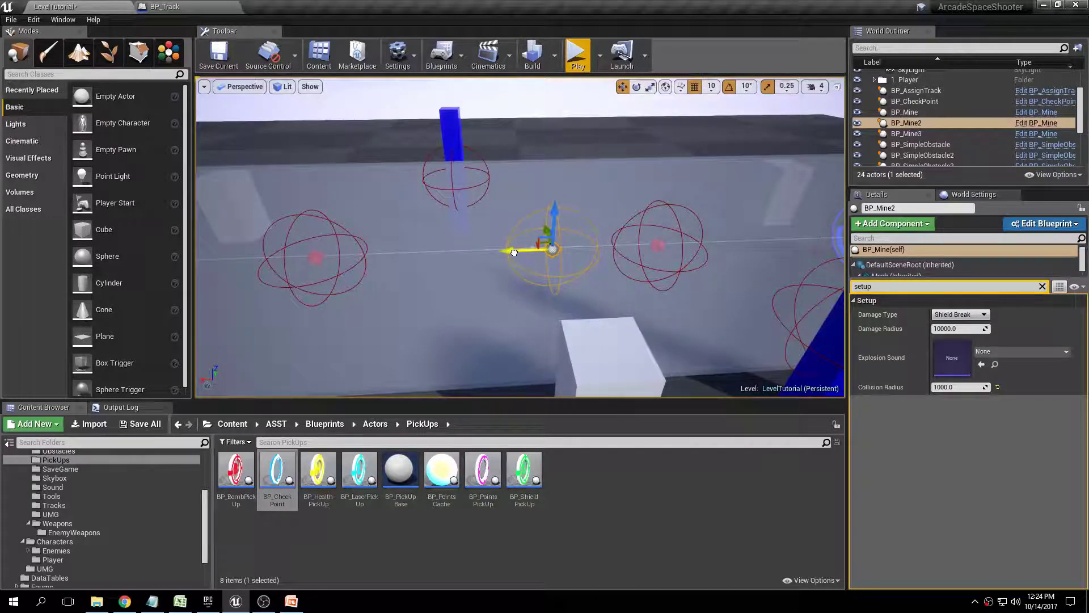
right_drag(502, 254, 596, 248)
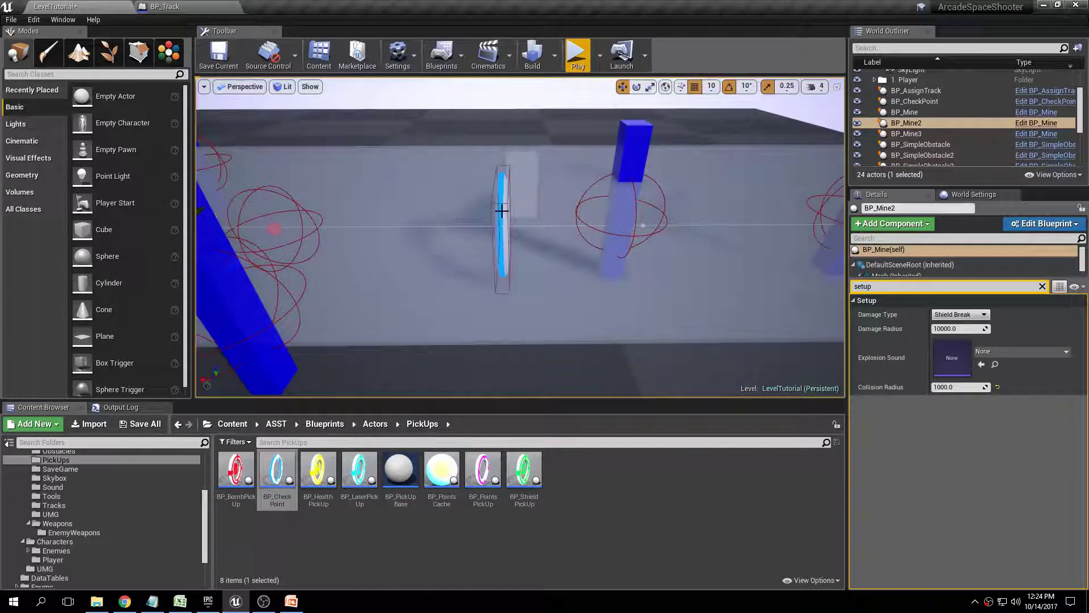
Deselect the mine, save the LevelTutorial map, and play-test the track with the new checkpoint.
right_drag(632, 190, 615, 183)
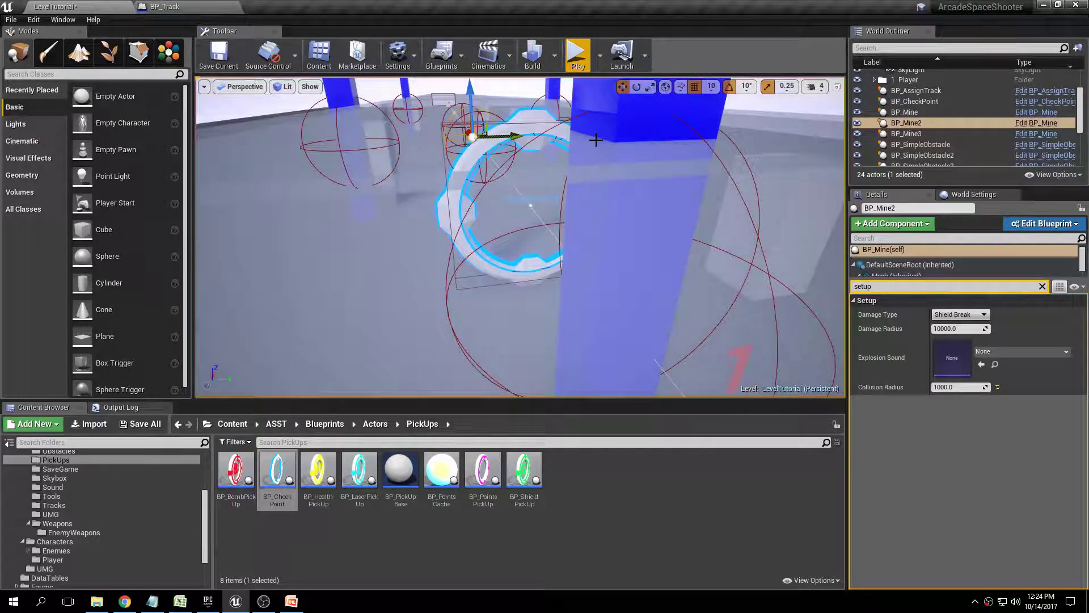
key(Escape)
right_drag(567, 182, 249, 360)
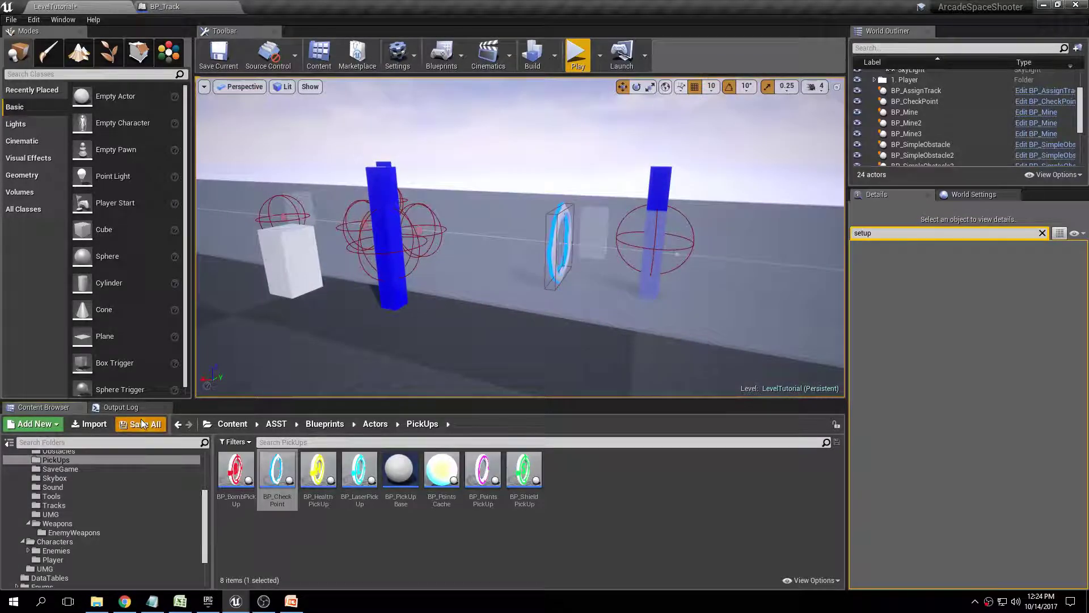
click(142, 424)
click(648, 407)
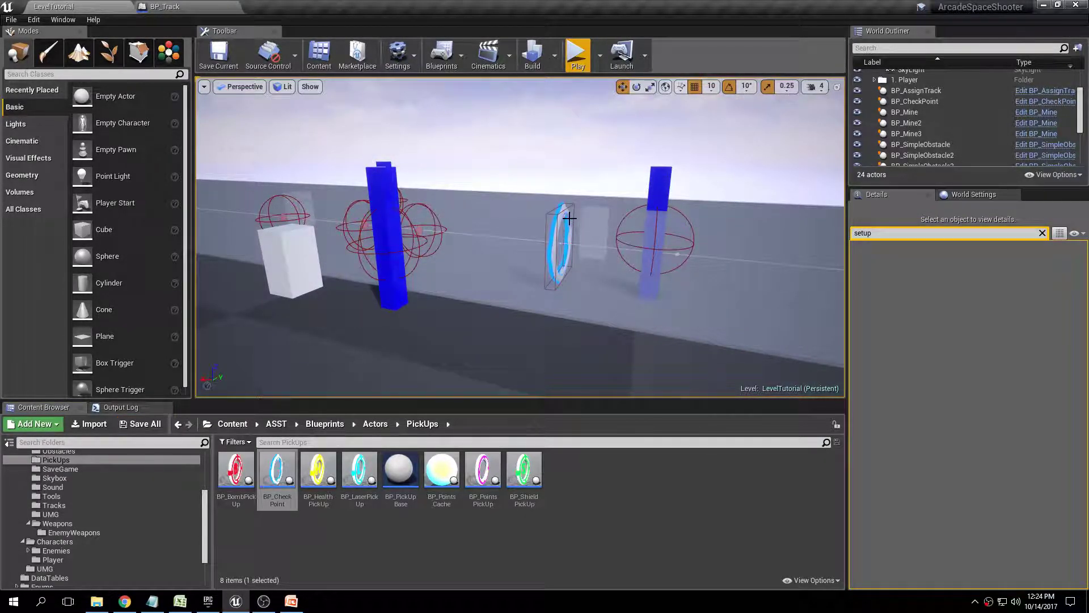
click(577, 59)
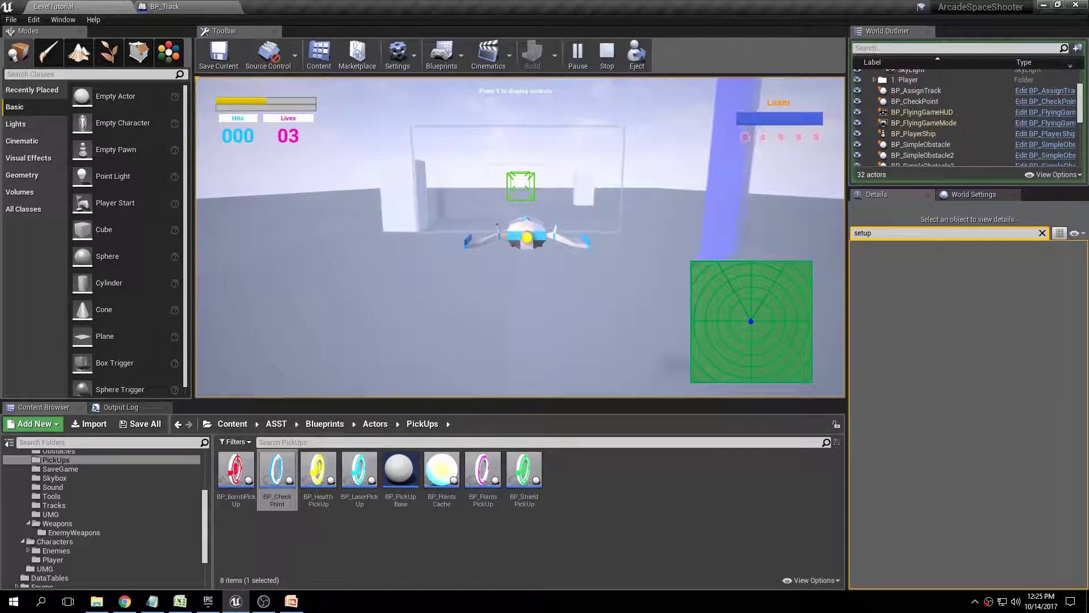
key(Escape)
Duplicate the mine farthest from the checkpoint three times, spacing the copies farther along the track.
right_drag(566, 182, 523, 178)
key(w)
click(529, 172)
key(s)
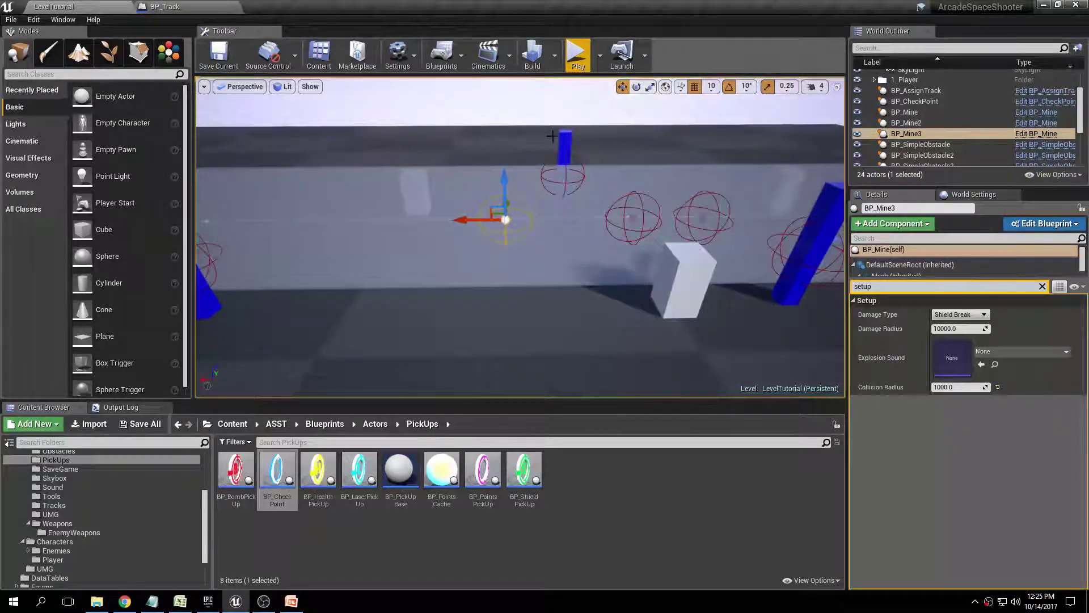
alt+drag(463, 219, 458, 219)
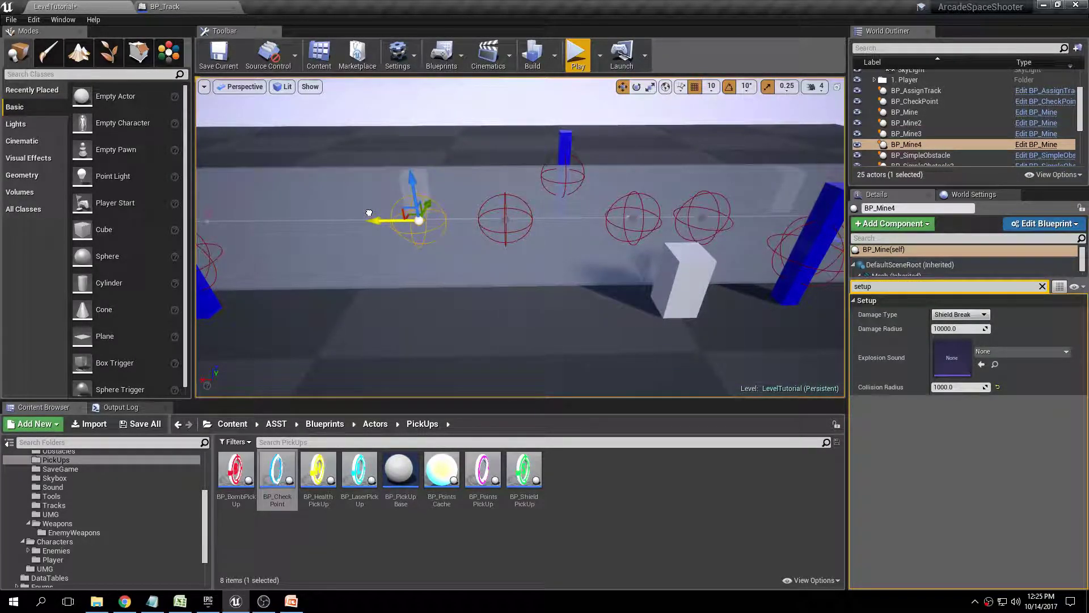
alt+drag(373, 220, 205, 218)
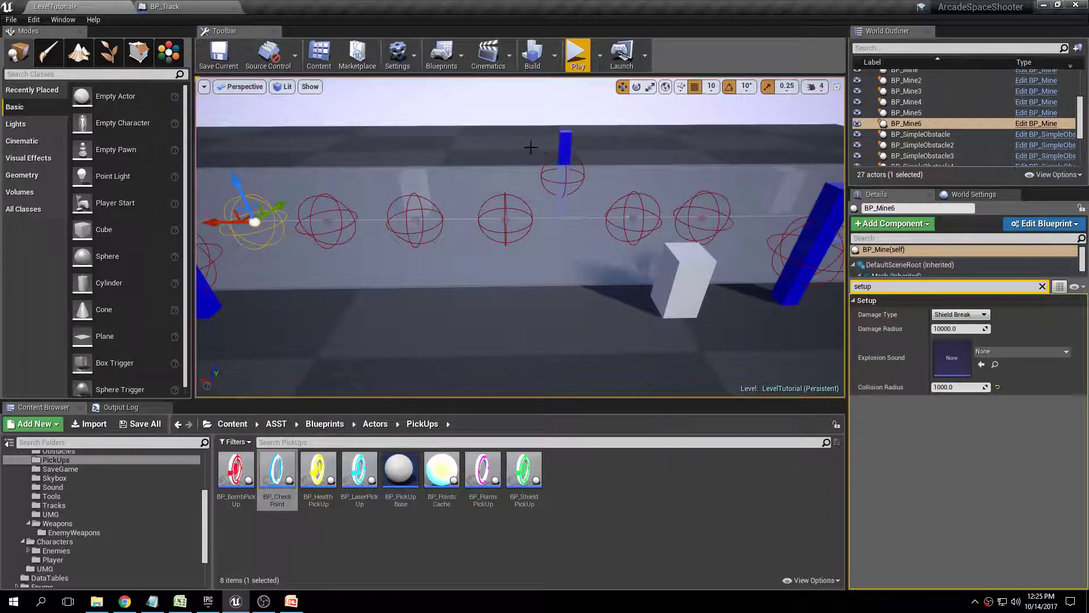
Save the LevelTutorial map with the extended row of mines and play-test it.
click(157, 429)
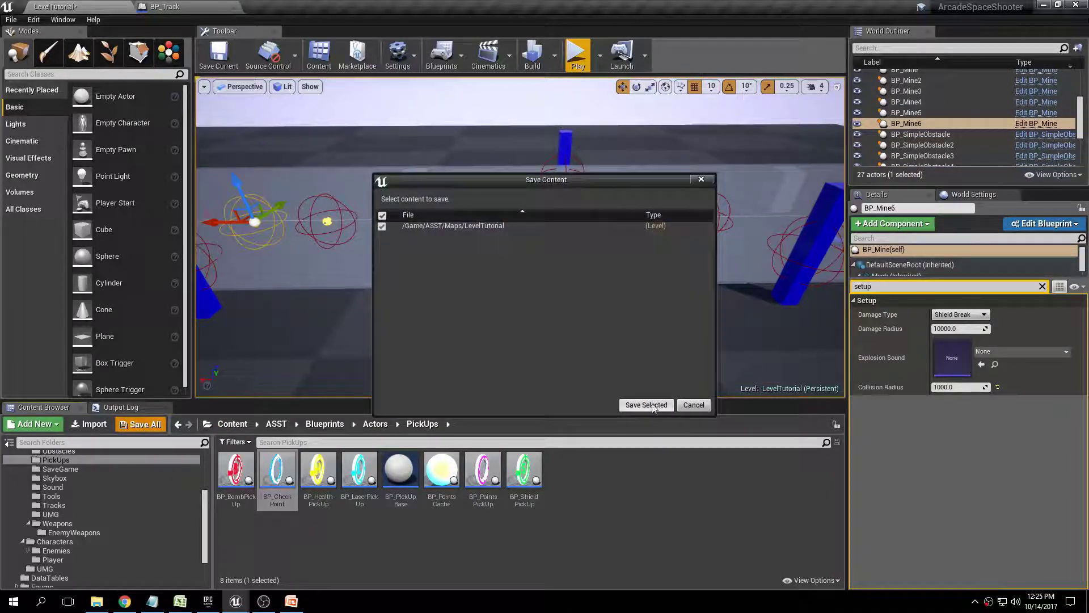
click(646, 406)
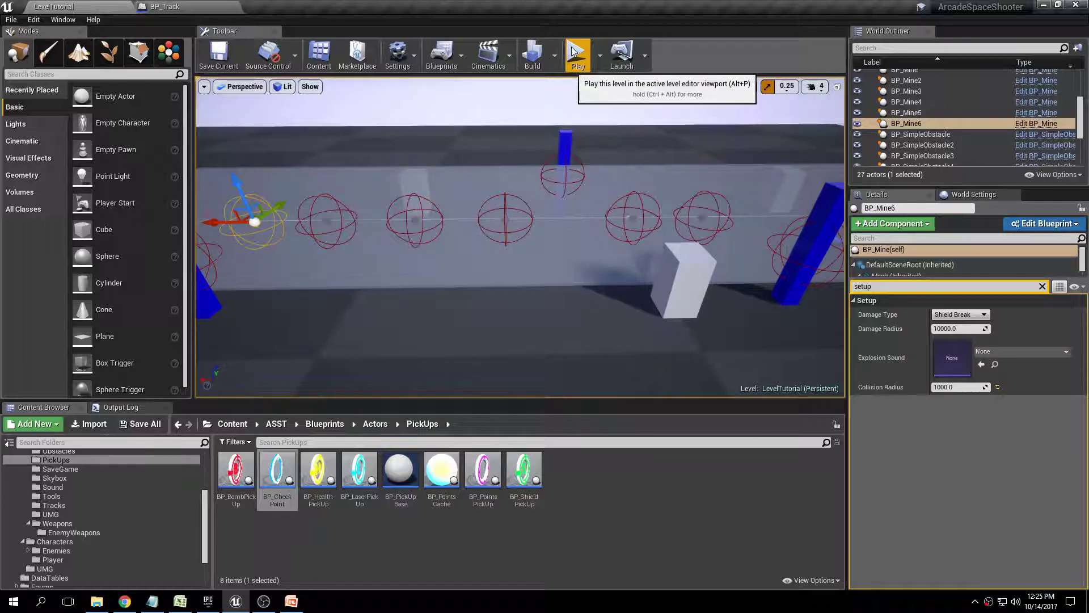
click(585, 59)
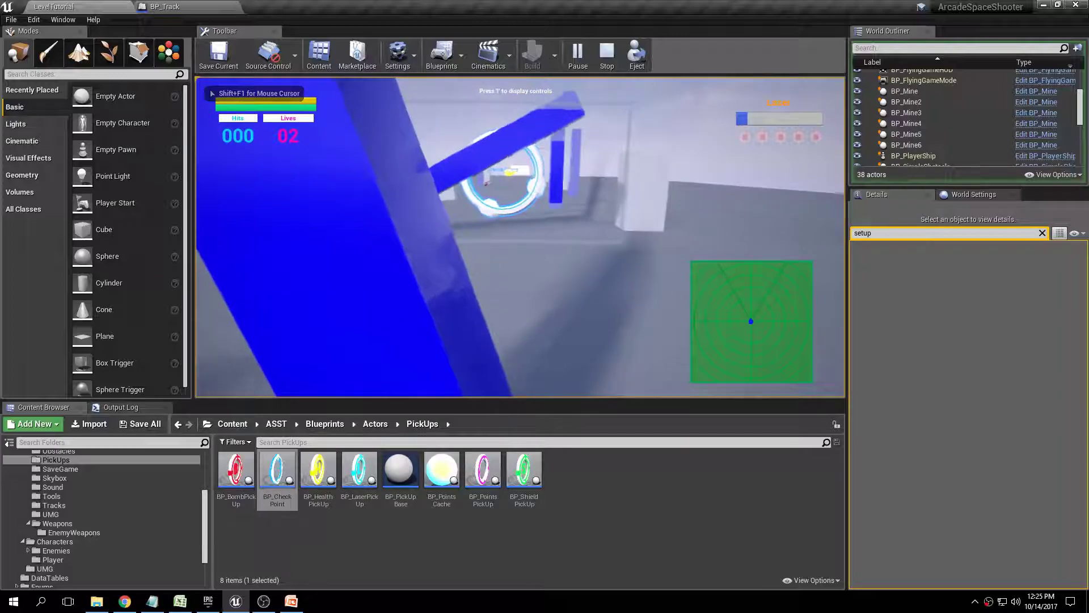
key(Escape)
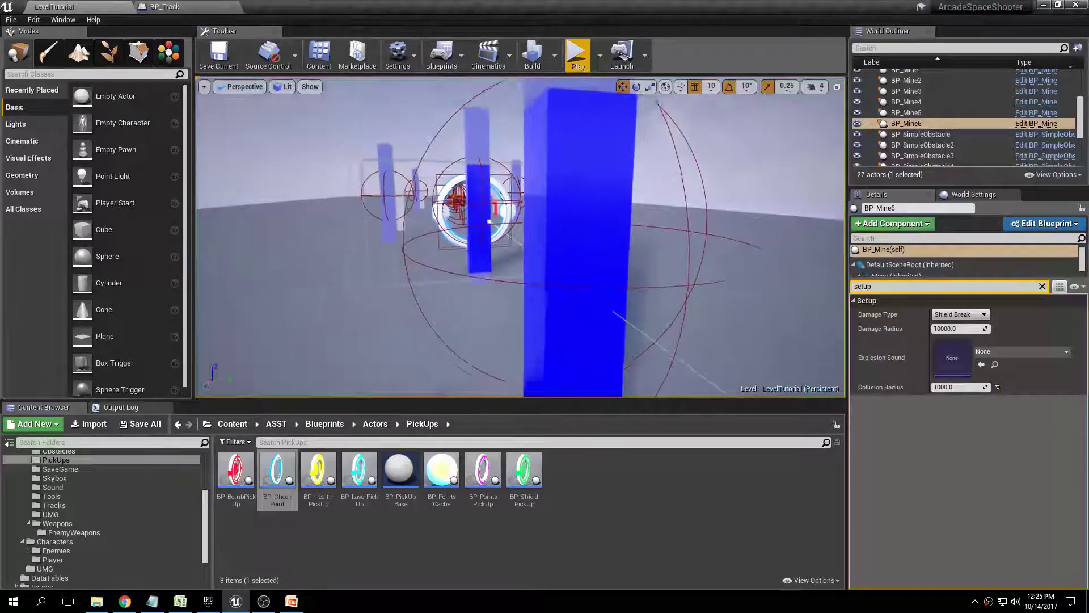
Set the Damage Type of the blue obstacle BP_SimpleObstacle near the start of the track to Crash.
click(538, 174)
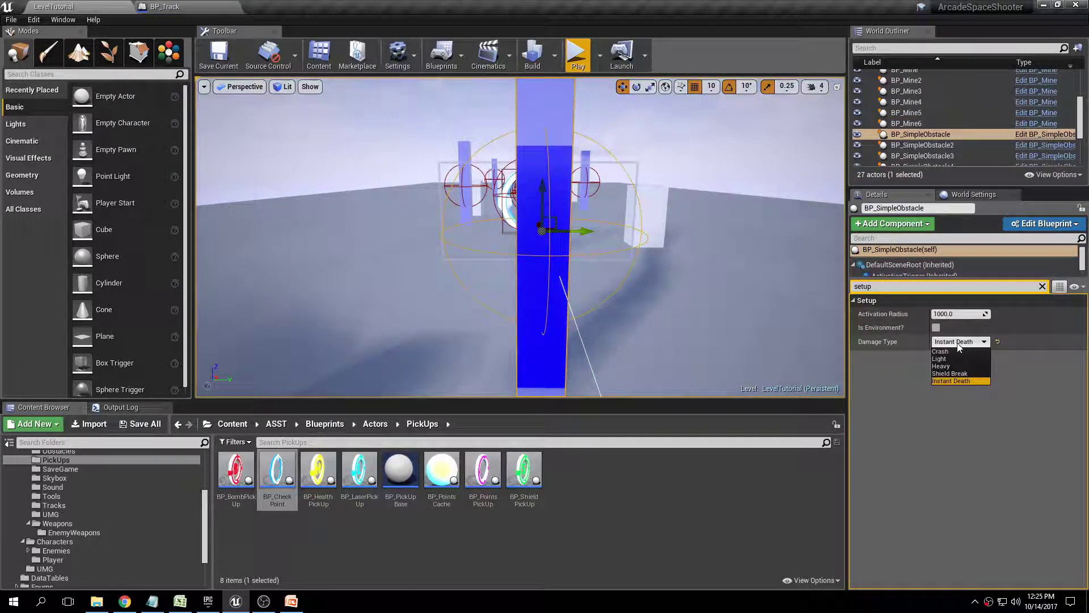
click(956, 351)
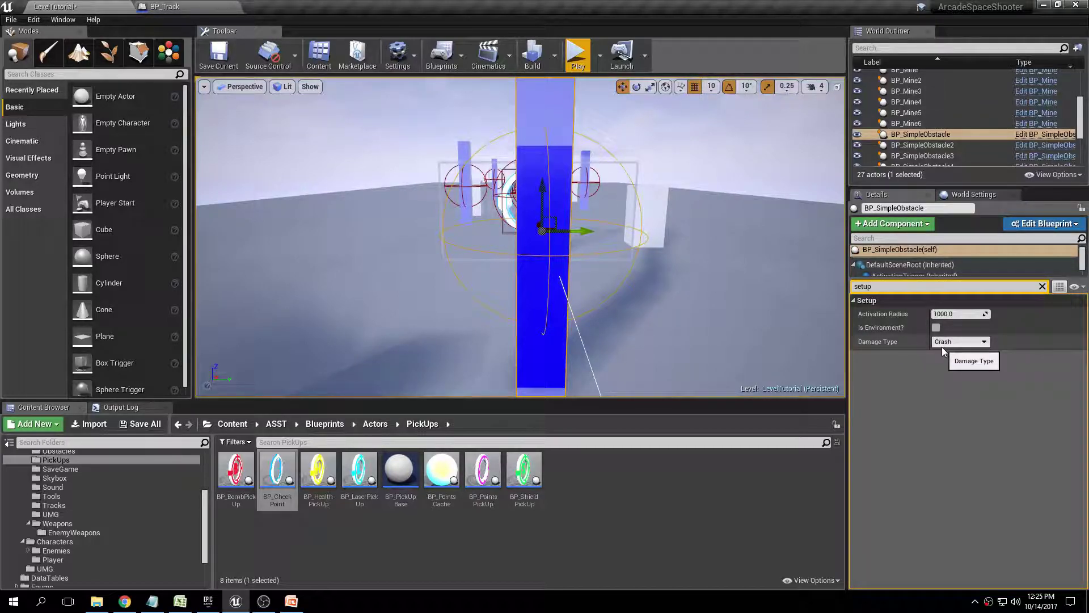
click(729, 218)
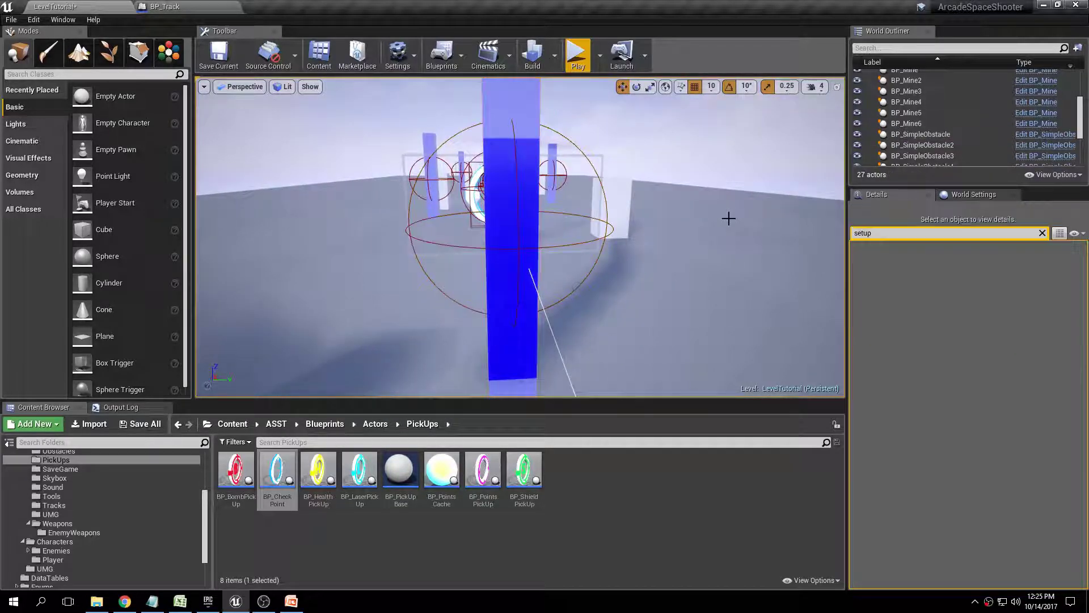
key(s)
right_drag(710, 226, 695, 234)
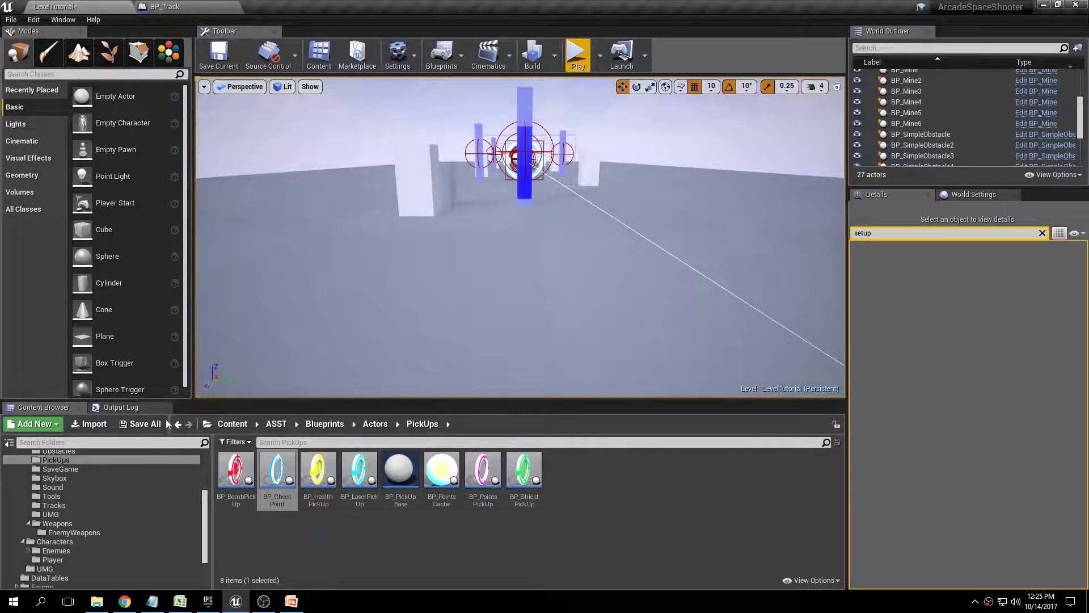
Save the map with the changed obstacle damage and play-test flying through the checkpoint and mines.
click(140, 423)
click(644, 405)
click(577, 55)
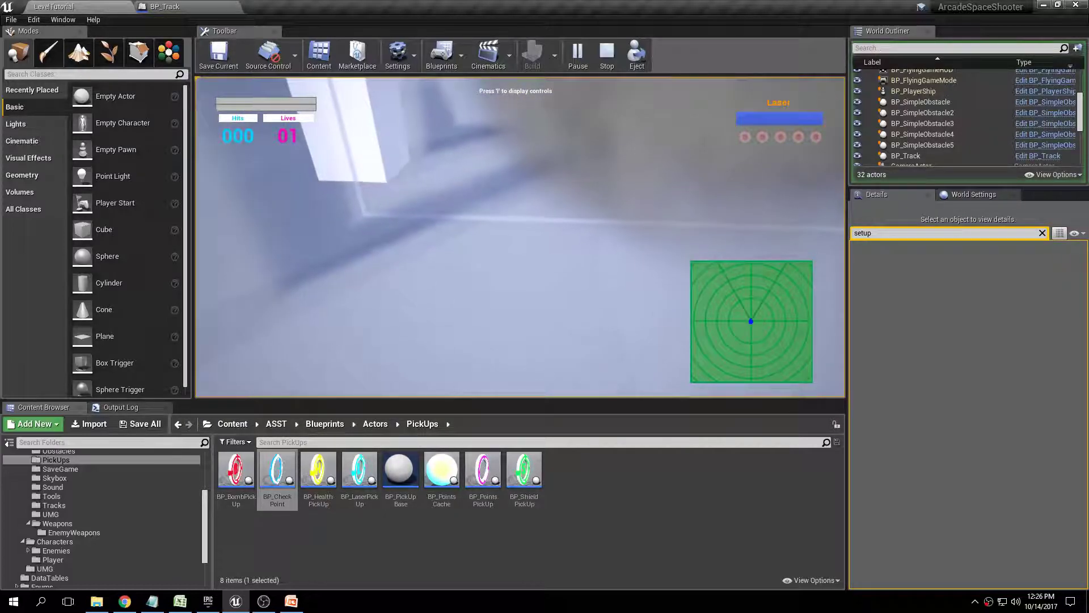
key(Escape)
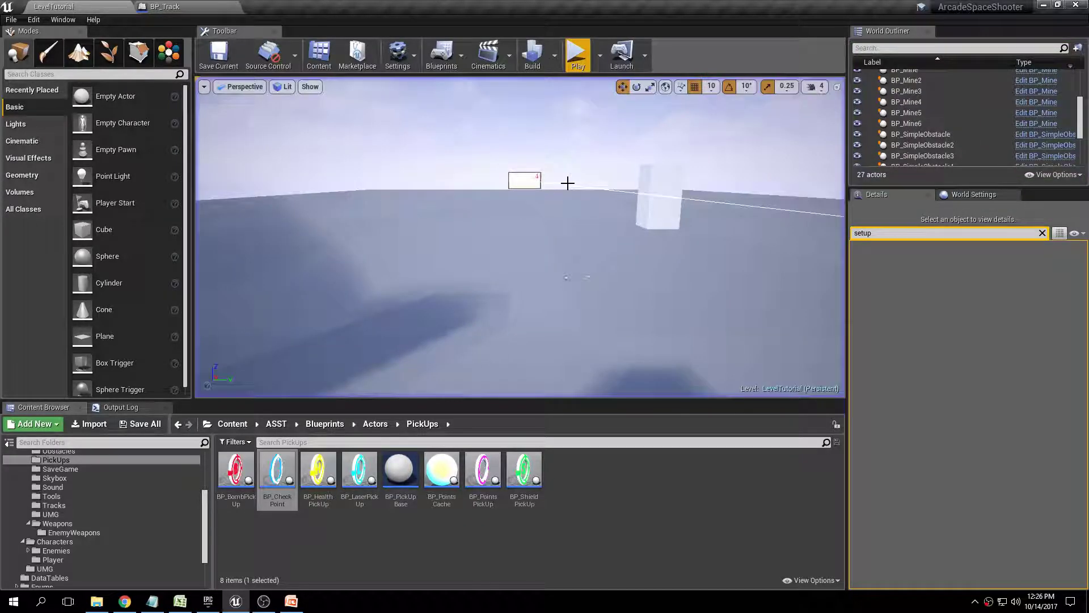
Move the checkpoint back along the track, away from the mines and closer to the preceding blue obstacle, and save the map.
right_drag(586, 149, 585, 149)
right_drag(482, 230, 482, 230)
click(488, 229)
key(f)
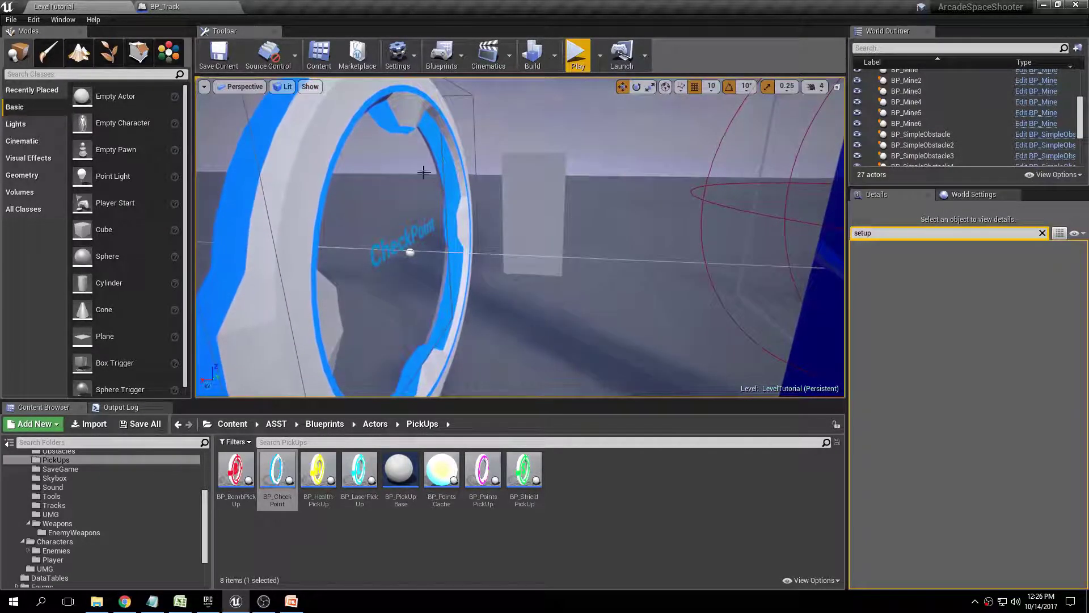
alt+drag(369, 253, 505, 250)
scroll(515, 231, down, 5)
key(Escape)
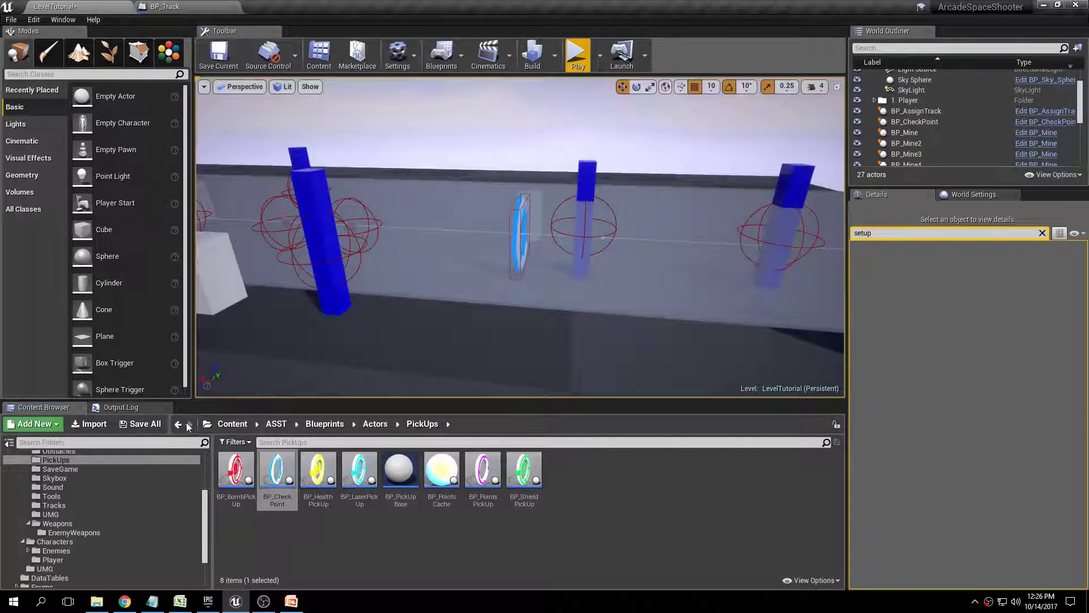
click(140, 424)
click(646, 407)
Switch to PowerPoint to review the "Add a PickUp" item on the outline slide, and return to Unreal Editor.
right_drag(535, 155, 538, 151)
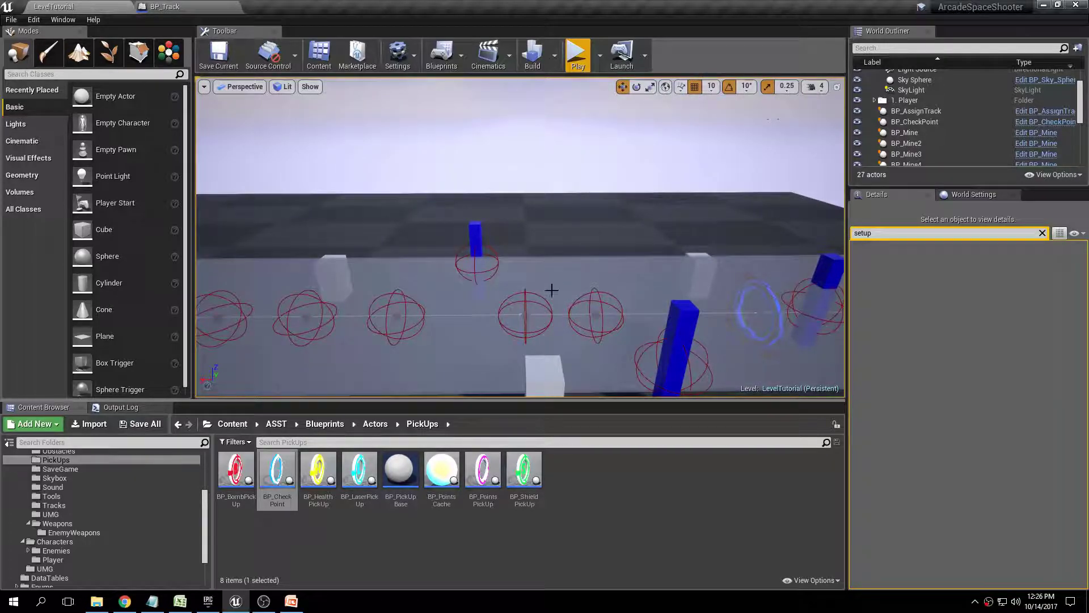
right_drag(676, 185, 594, 187)
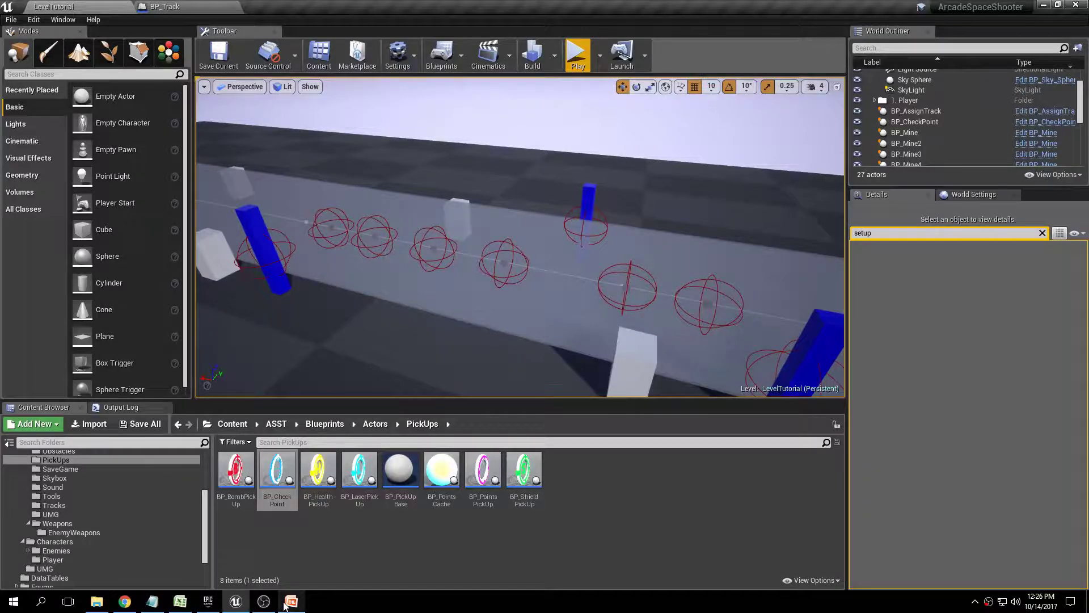
click(286, 603)
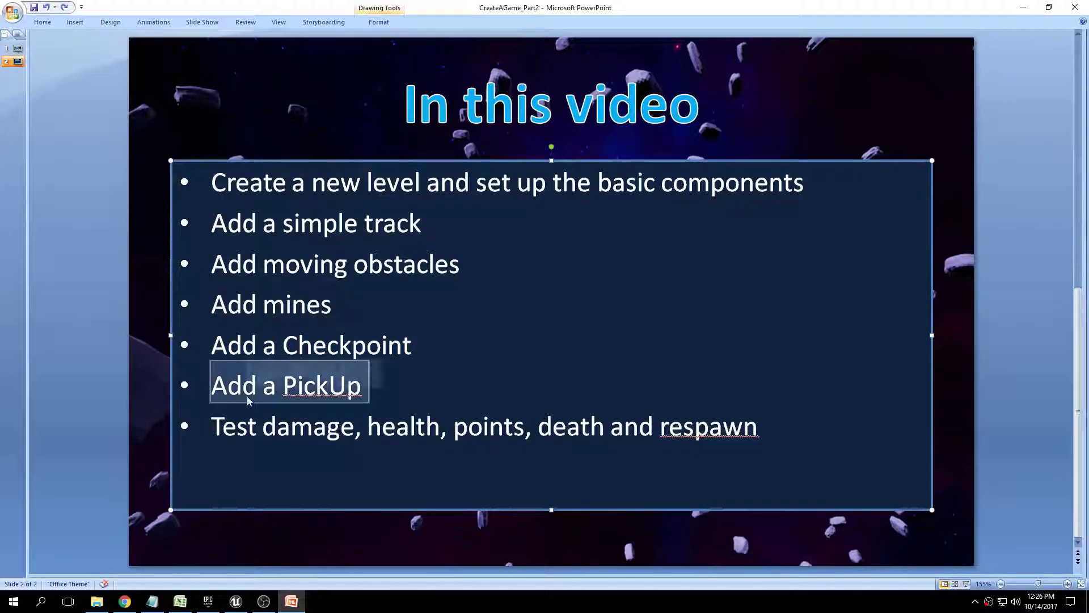
click(239, 599)
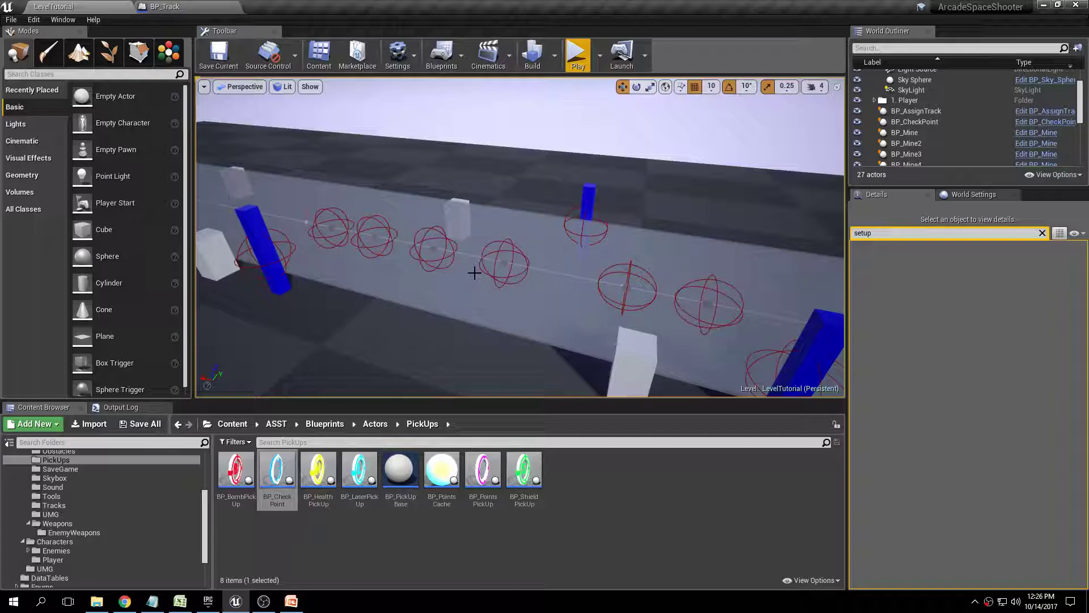
Place a BP_HealthPickUp from the PickUps folder alongside the row of mines and adjust its height and sideways position.
right_drag(474, 273, 509, 267)
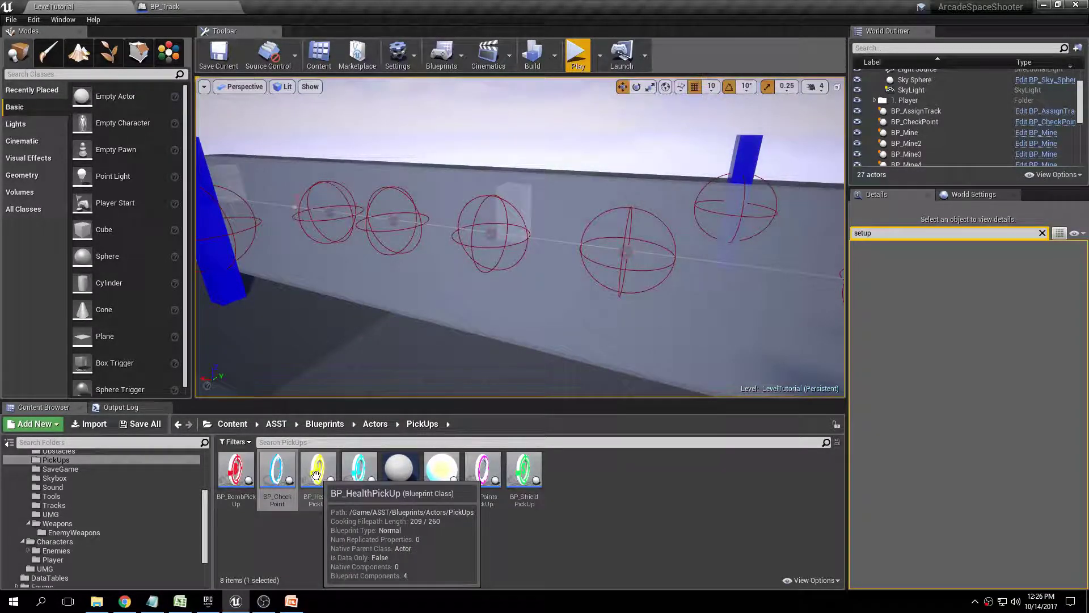
drag(316, 474, 444, 261)
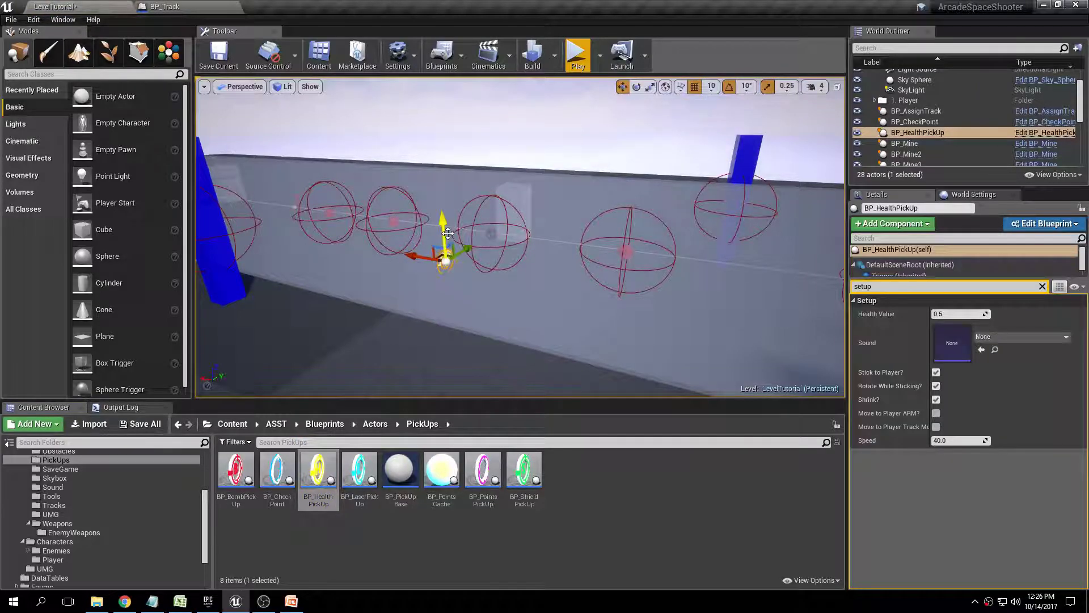
right_drag(439, 163, 500, 113)
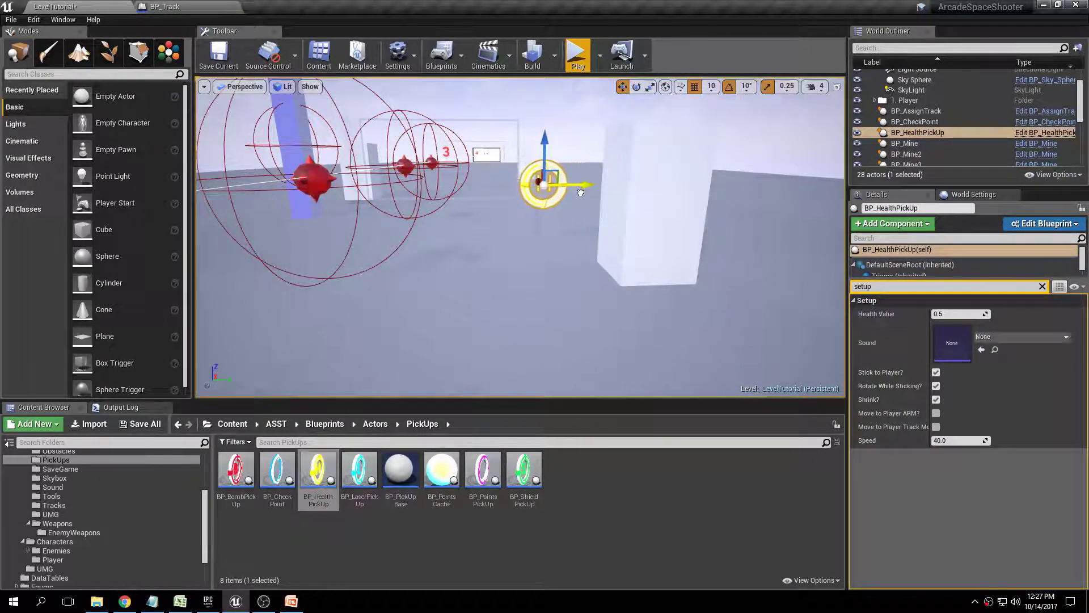
mouse_move(567, 197)
right_down()
mouse_move(536, 238)
mouse_move(494, 225)
right_up()
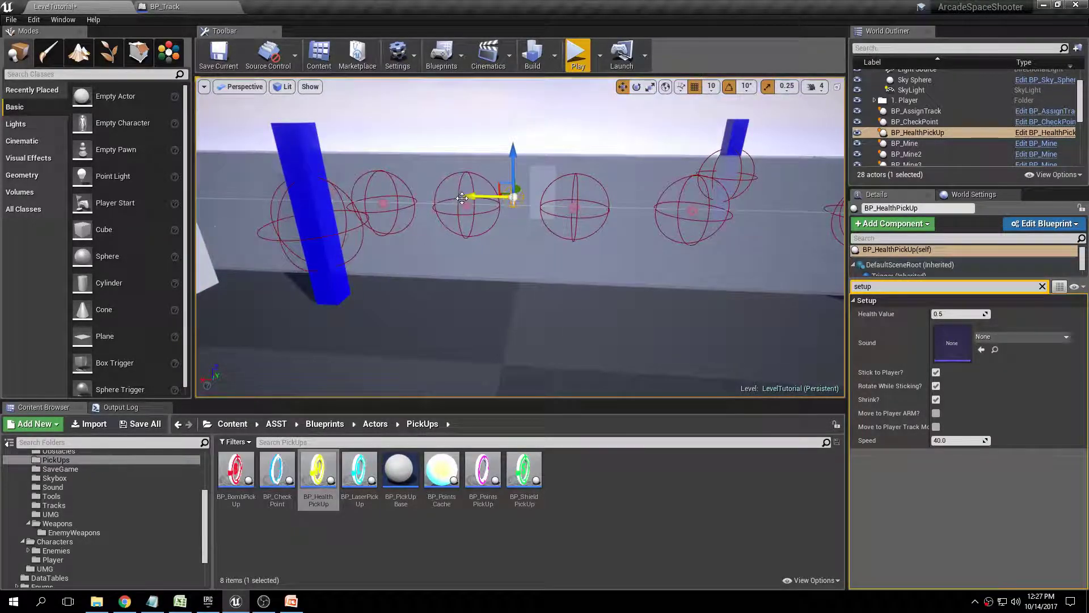
right_drag(586, 204, 628, 243)
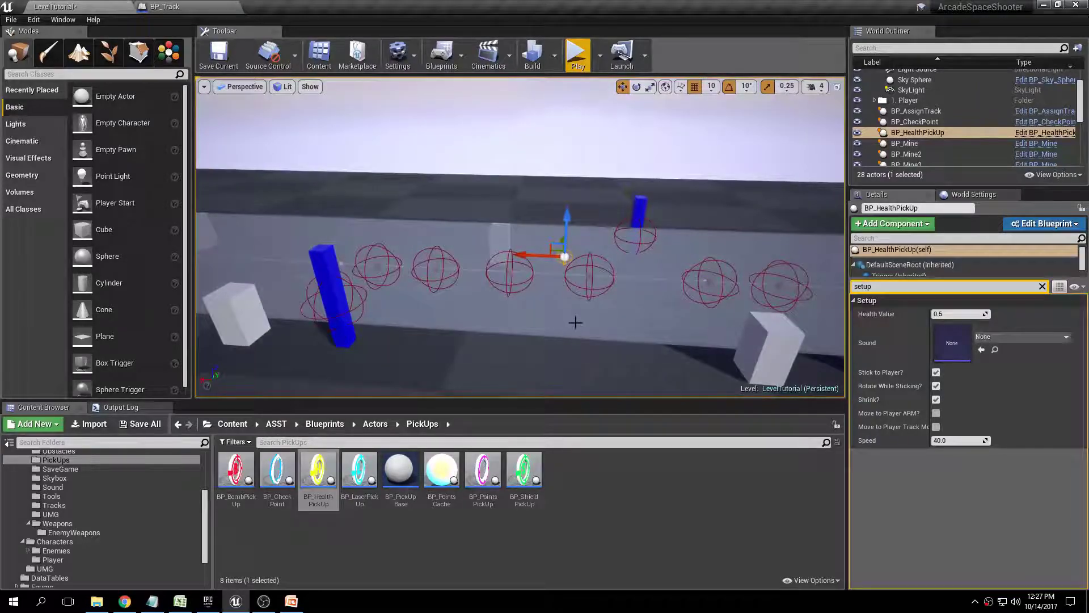
Duplicate the health pickup farther along the track, past the last mine, and play-test collecting the pickups.
alt+drag(522, 252, 506, 251)
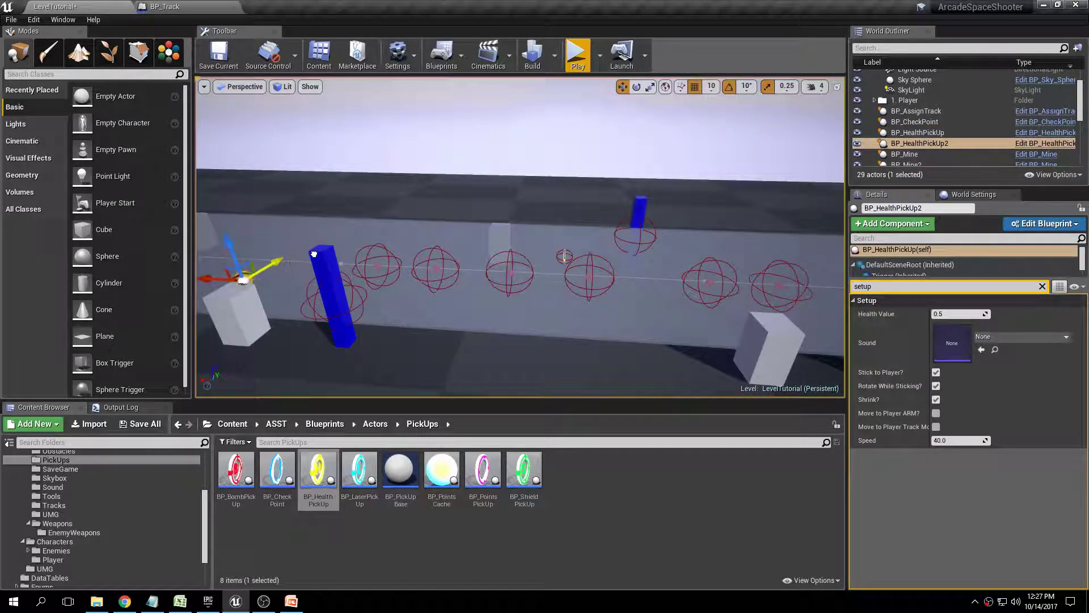
click(576, 57)
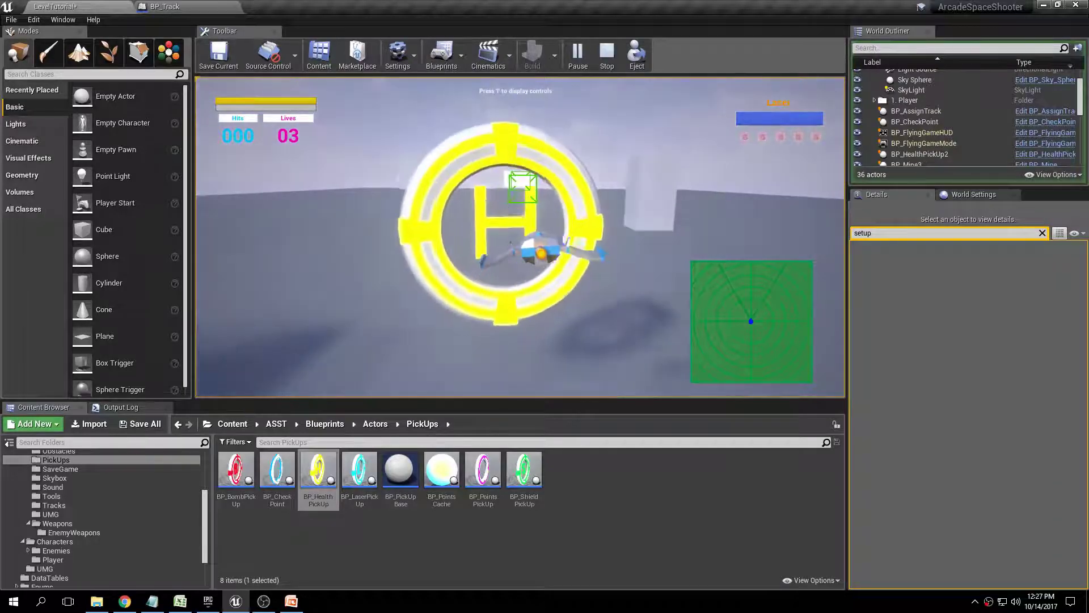
key(Escape)
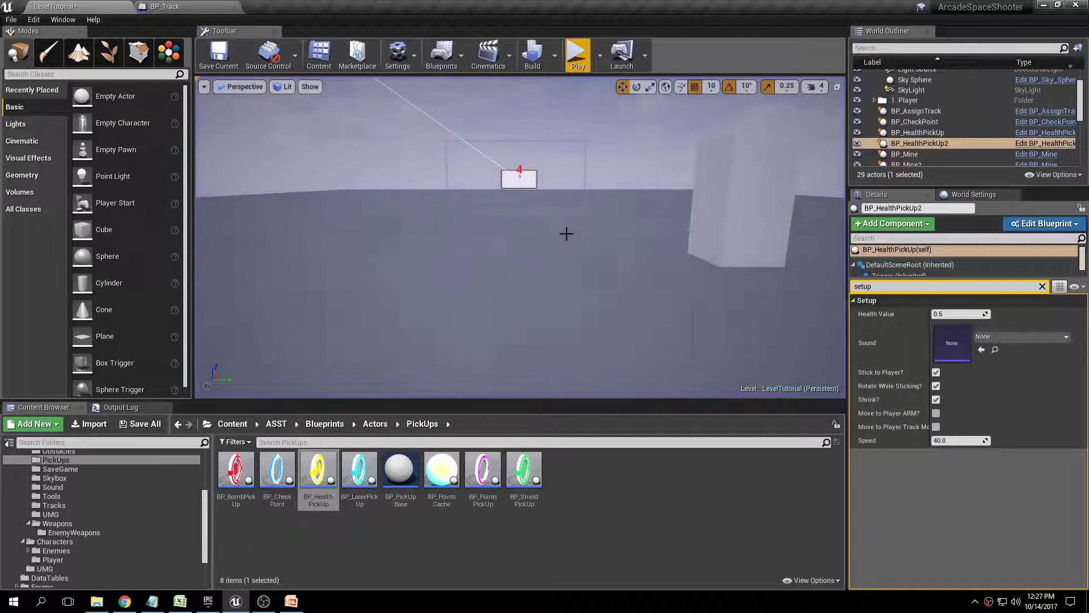
Switch to PowerPoint and review the "Test damage, health, points, death and respawn" item, highlighting the word "points".
right_drag(520, 237, 494, 253)
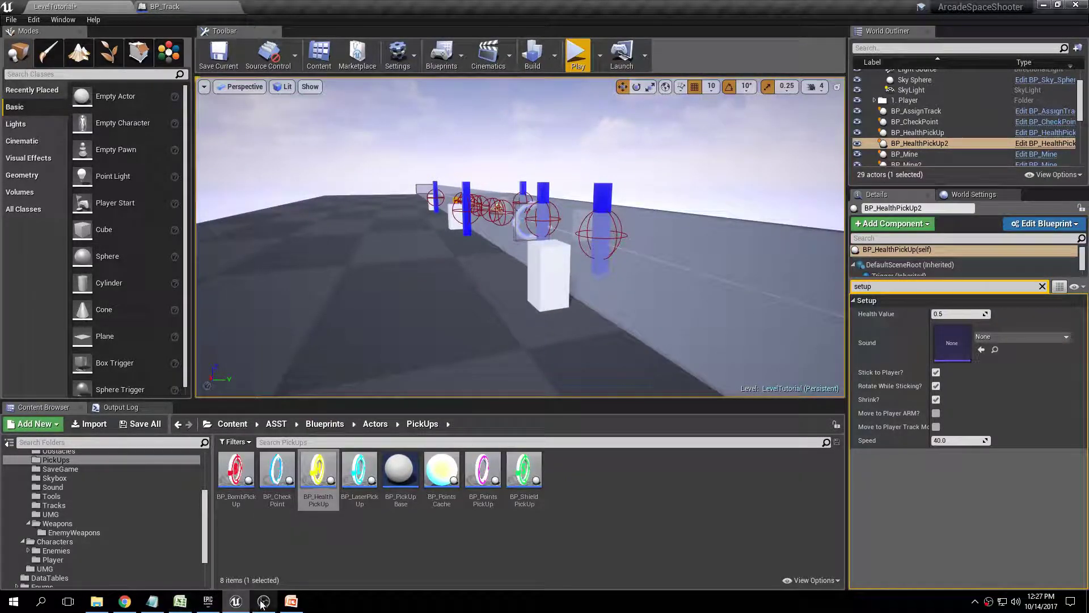
click(292, 606)
click(313, 426)
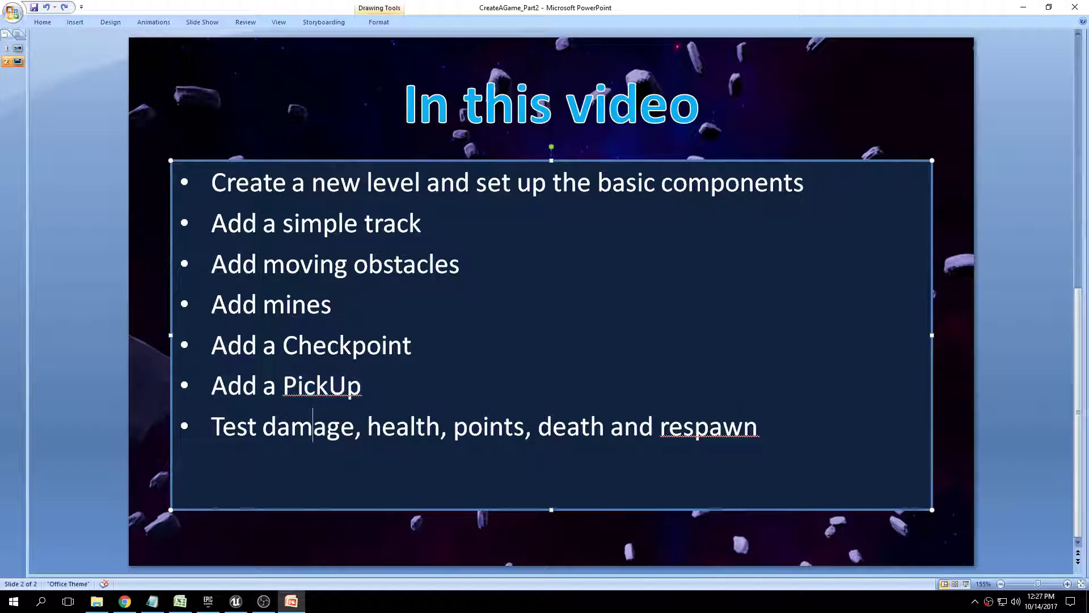
drag(760, 427, 211, 427)
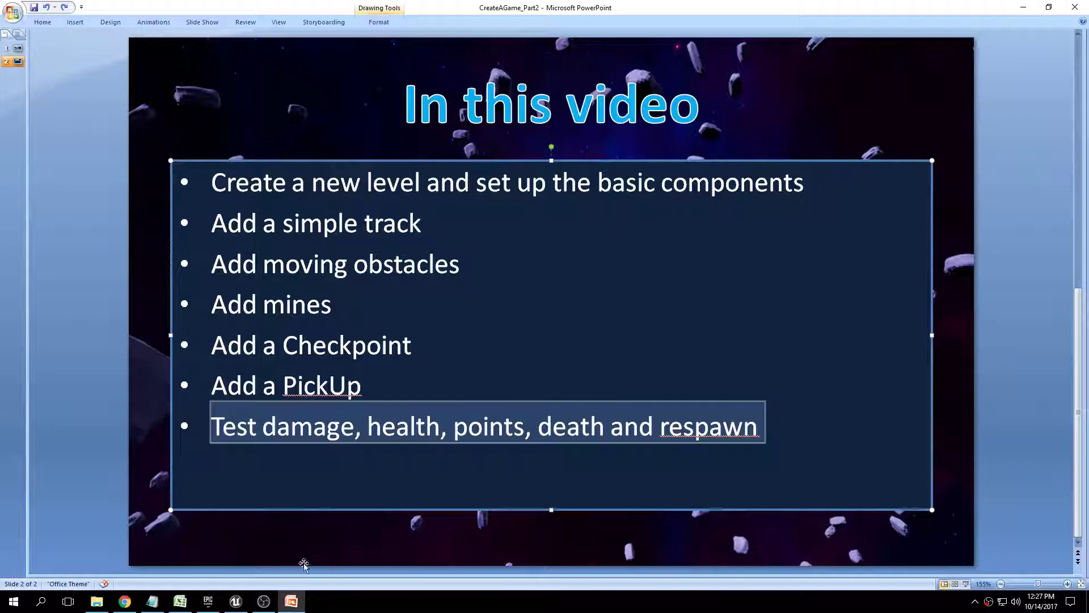
double_click(492, 433)
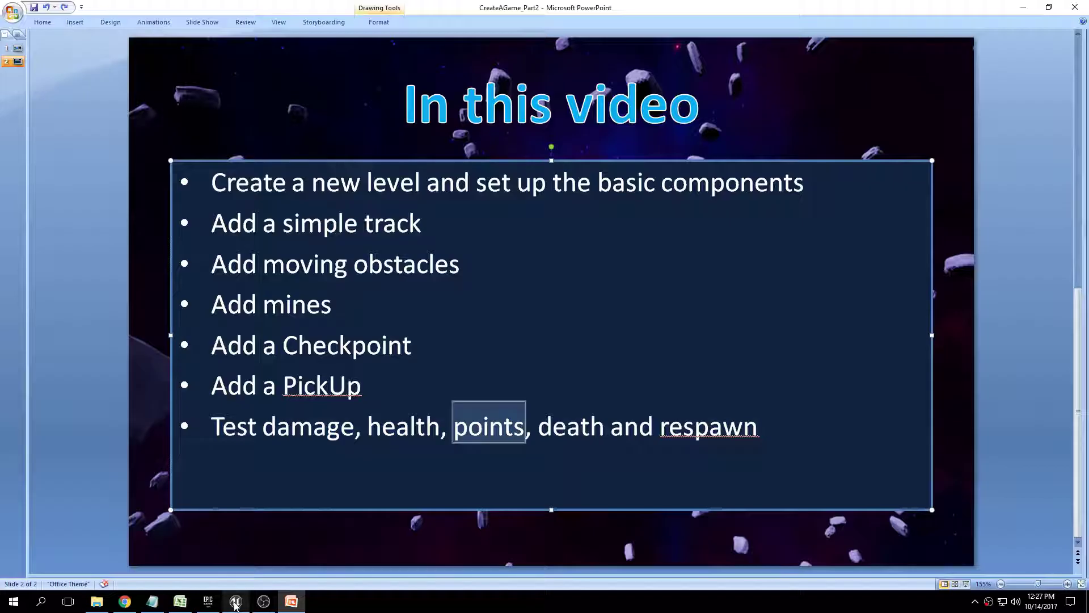
Switch to Unreal Editor, place a BP_PointsPickUp on the track ahead of the first obstacles, and adjust its sideways position.
click(235, 602)
right_drag(622, 290, 670, 281)
drag(483, 470, 675, 284)
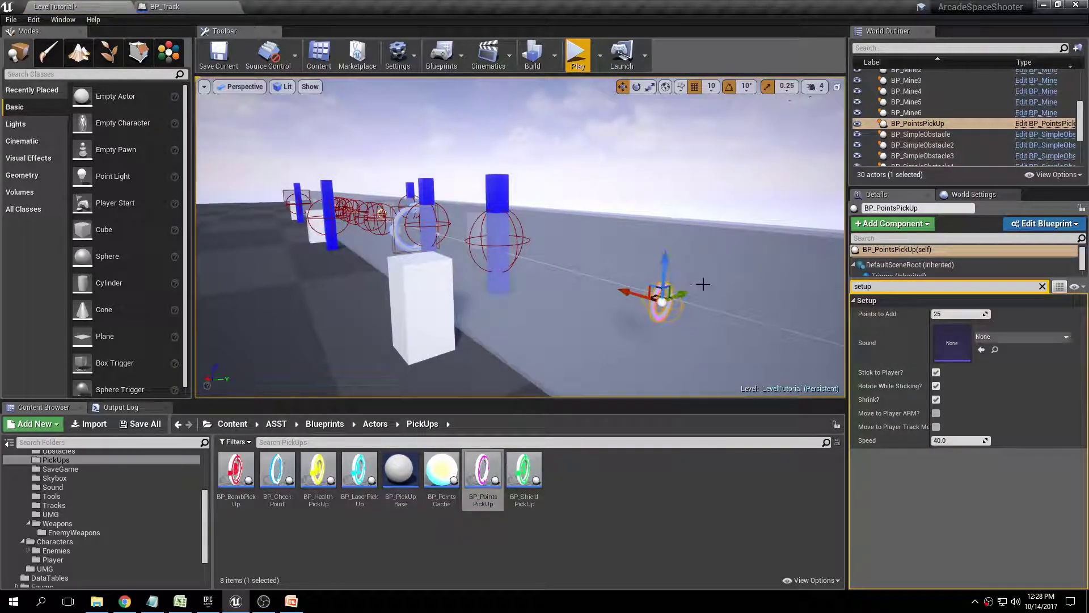
key(f)
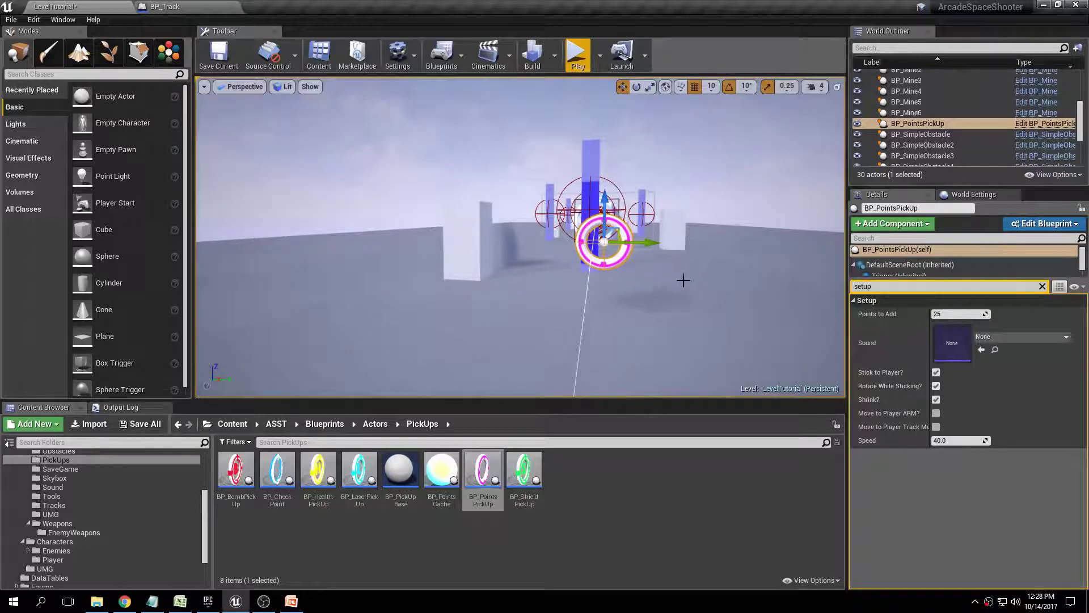
drag(657, 242, 645, 242)
right_drag(533, 248, 539, 249)
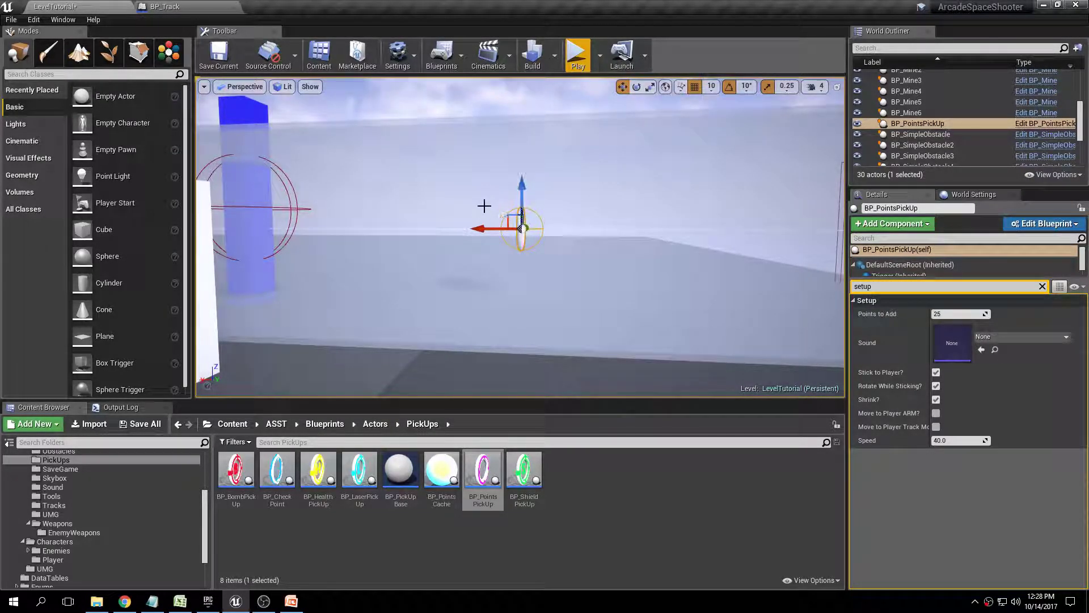
right_drag(610, 253, 471, 253)
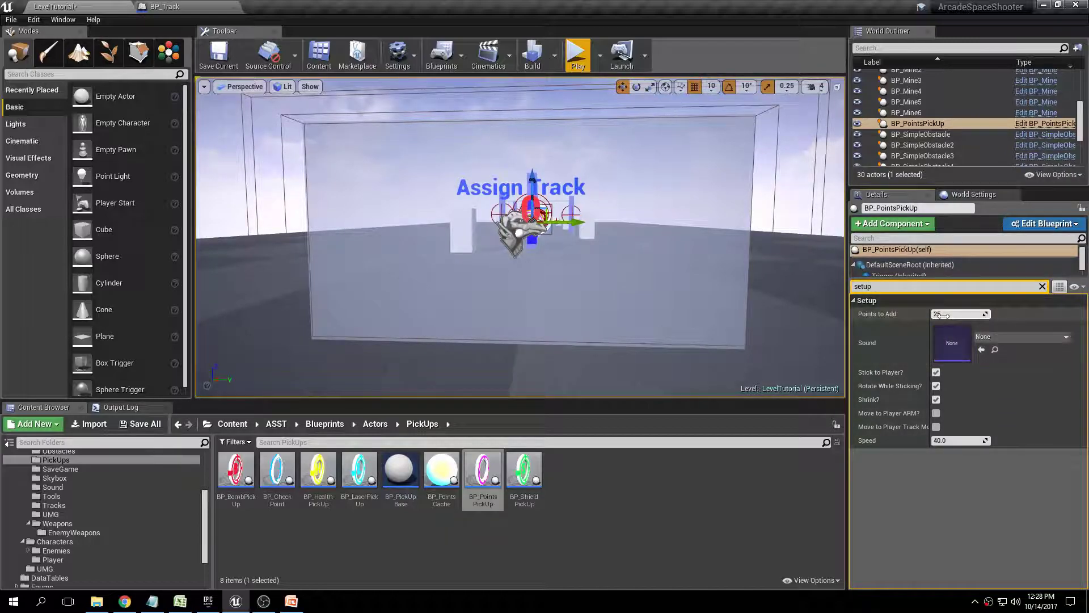
key(w)
right_drag(605, 212, 599, 198)
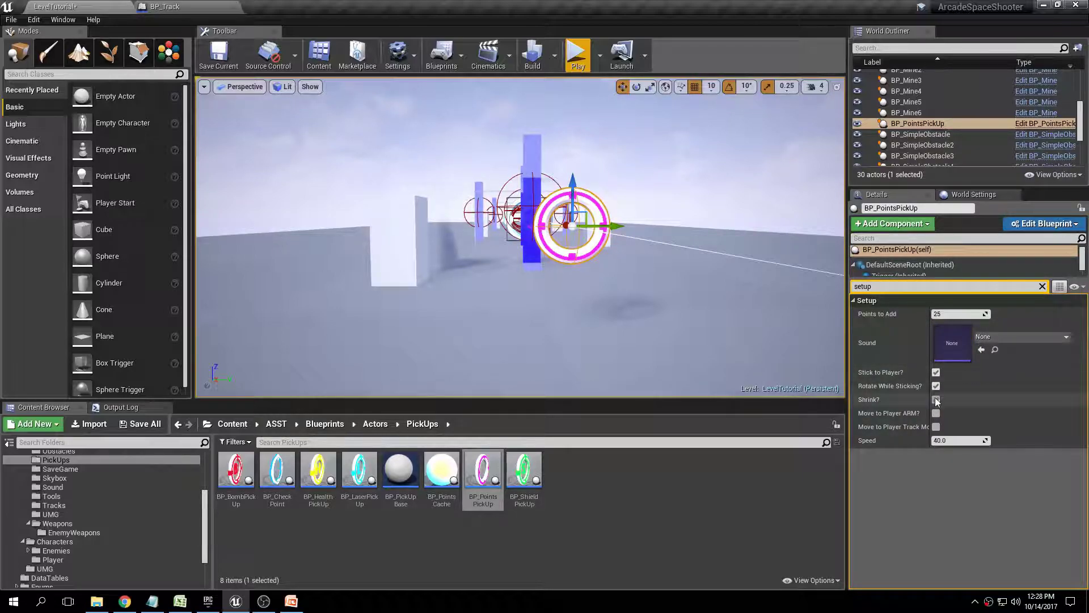
Play-test collecting the points pickup, end the play session, and switch to PowerPoint to review the testing item on the outline slide.
click(800, 227)
right_drag(768, 207, 698, 176)
click(578, 57)
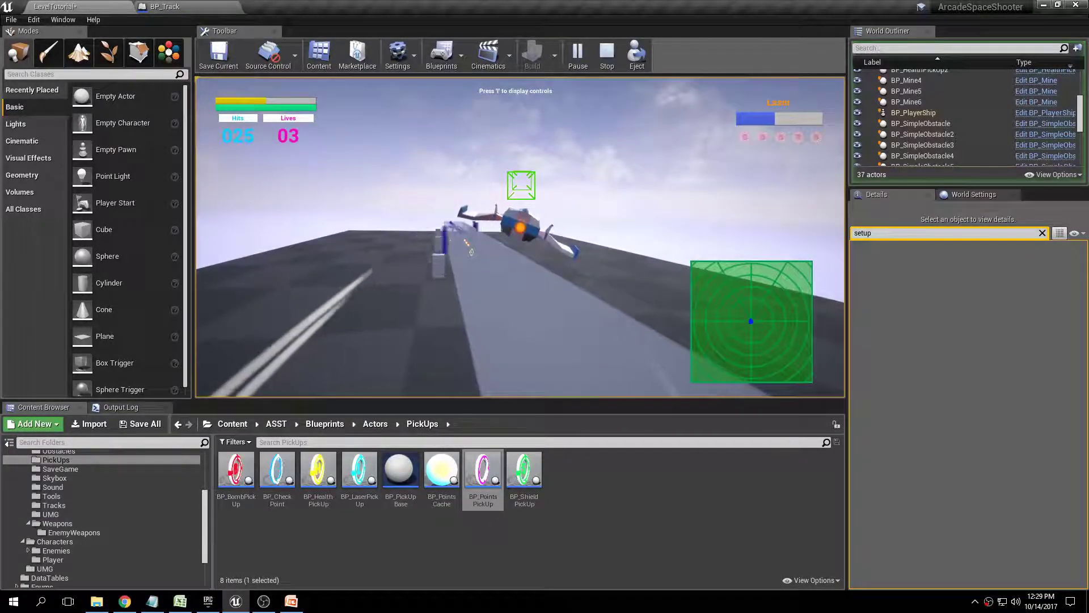
key(Escape)
mouse_move(590, 173)
right_down()
mouse_move(658, 186)
mouse_move(652, 199)
mouse_move(586, 170)
right_up()
click(291, 601)
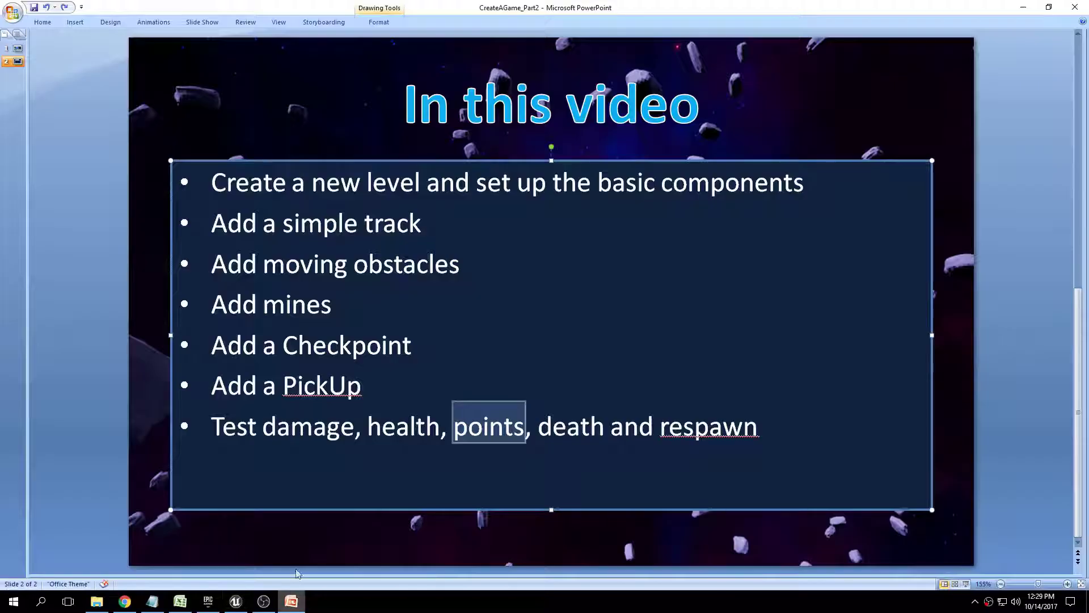